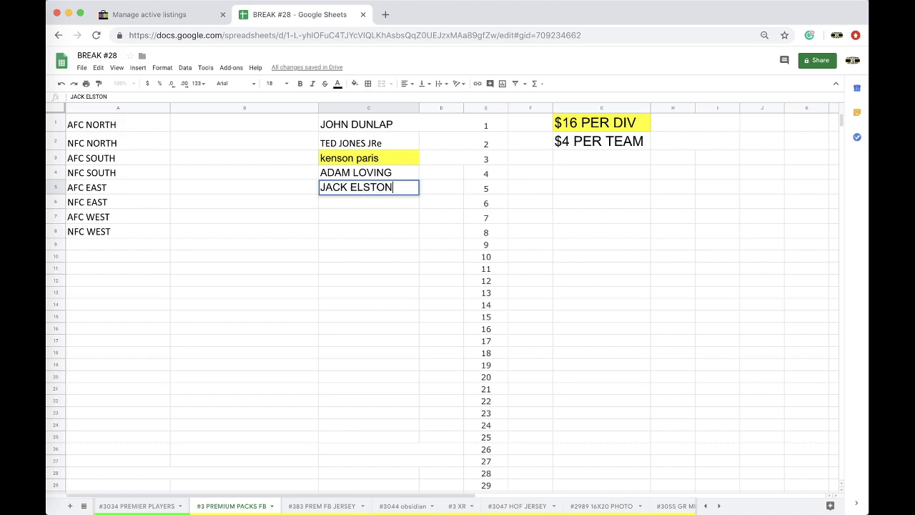
Step: Enter a -$16 deduction on the CREDIT sheet below the -$18.00 entry
scroll(193, 509, left, 5)
click(185, 506)
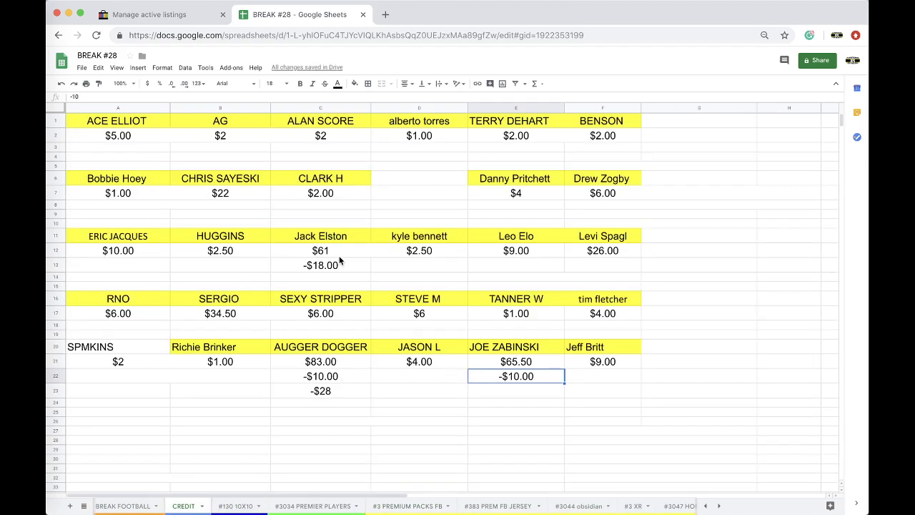
click(324, 276)
text(-$16)
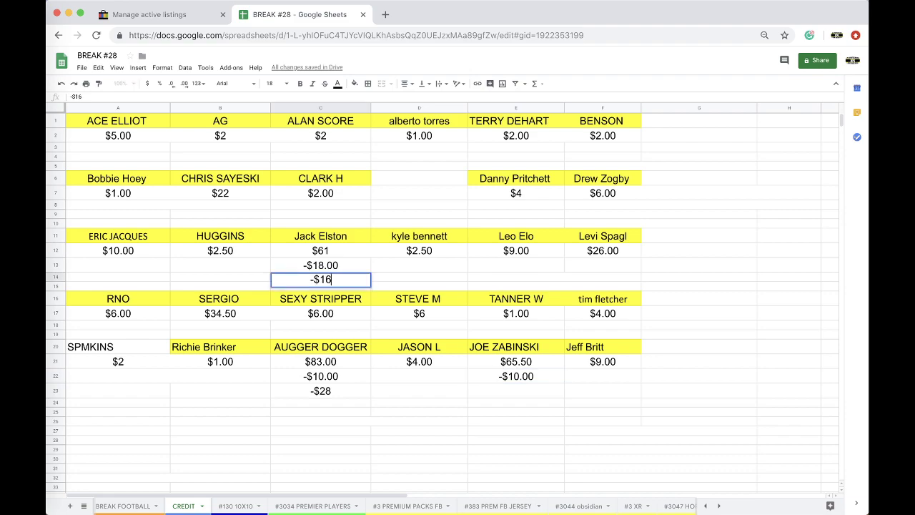
Step: Enter the buyer's name beside NFC SOUTH on #383 PREM FB JERSEY and fill it yellow
click(417, 508)
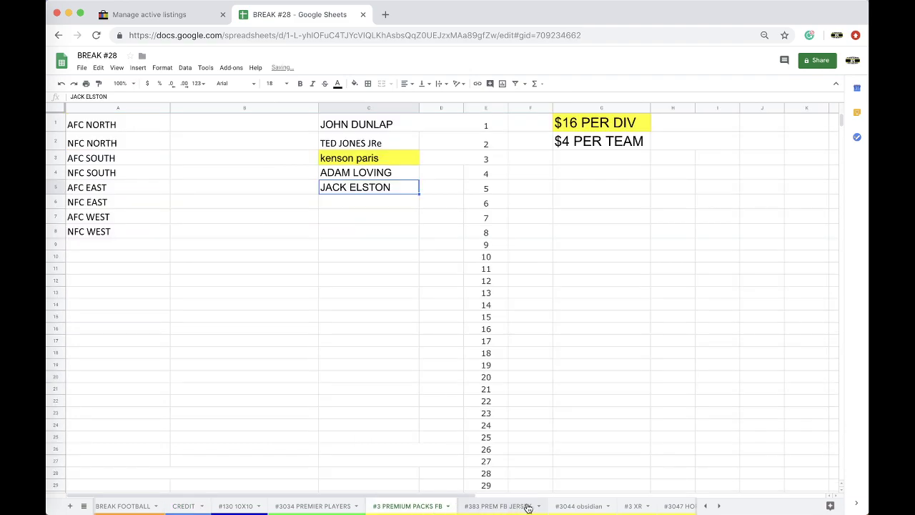
click(514, 505)
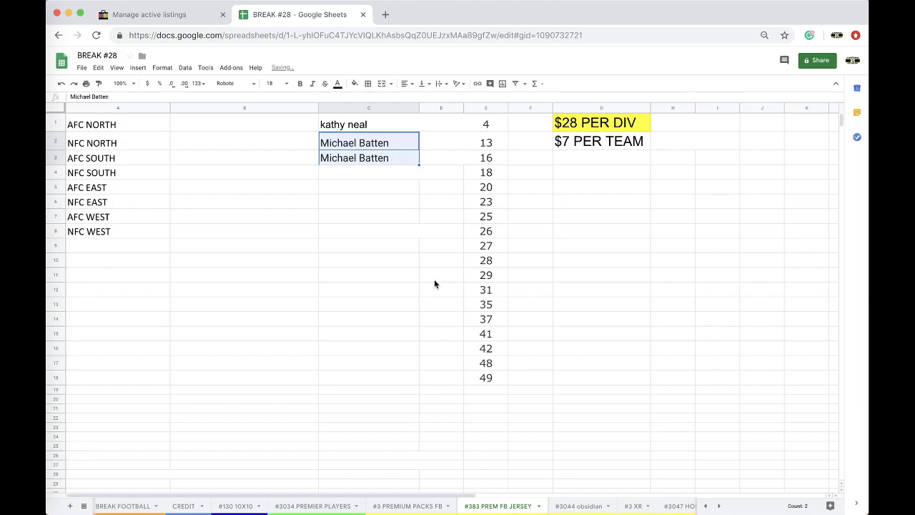
click(377, 173)
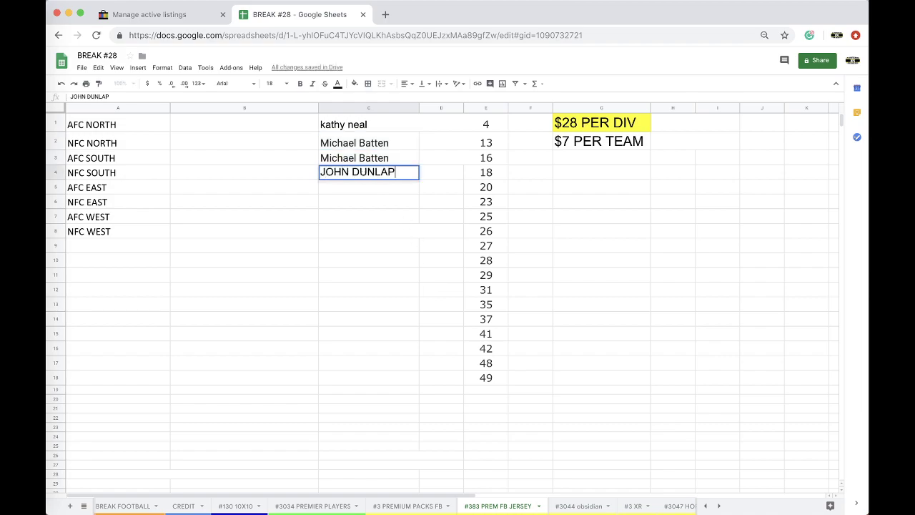
click(377, 216)
click(358, 175)
click(354, 83)
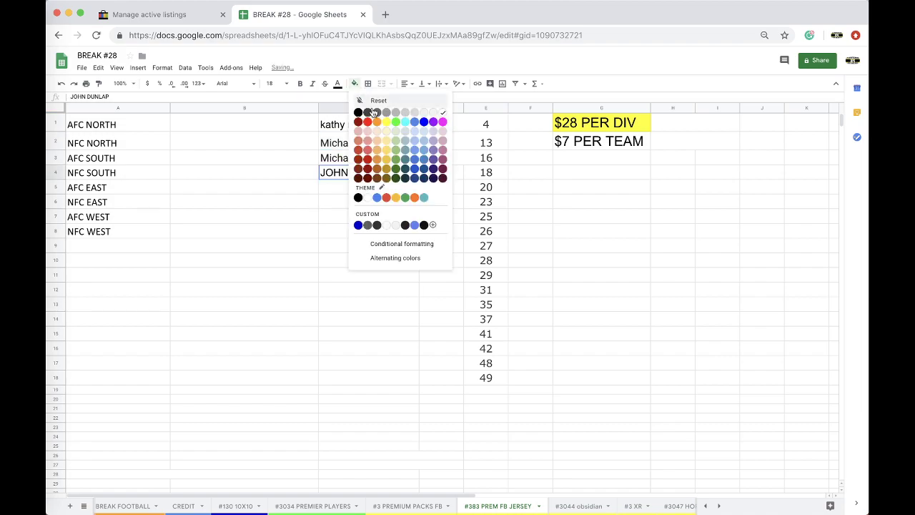
click(387, 124)
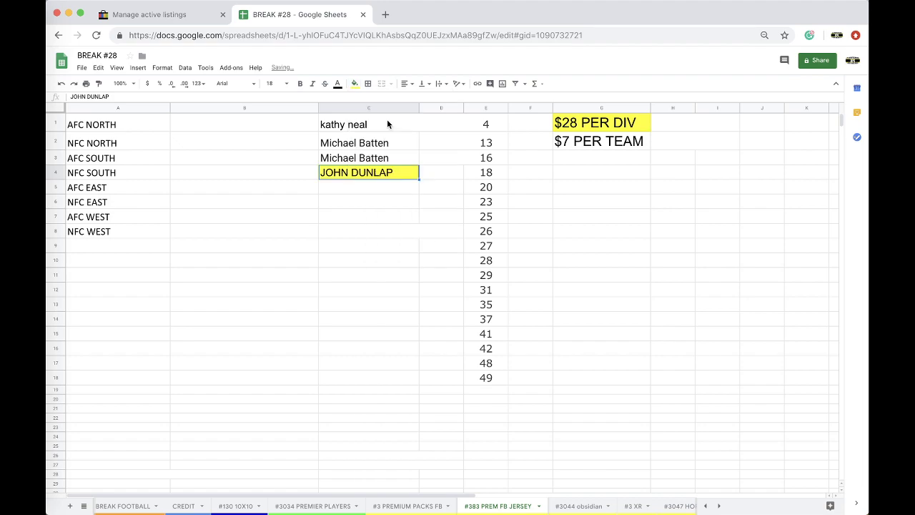
Step: Paste the buyer into the Raiders, Eagles, Steelers and Chargers cells on #3044 obsidian
scroll(501, 506, right, 2)
click(521, 505)
scroll(303, 300, down, 5)
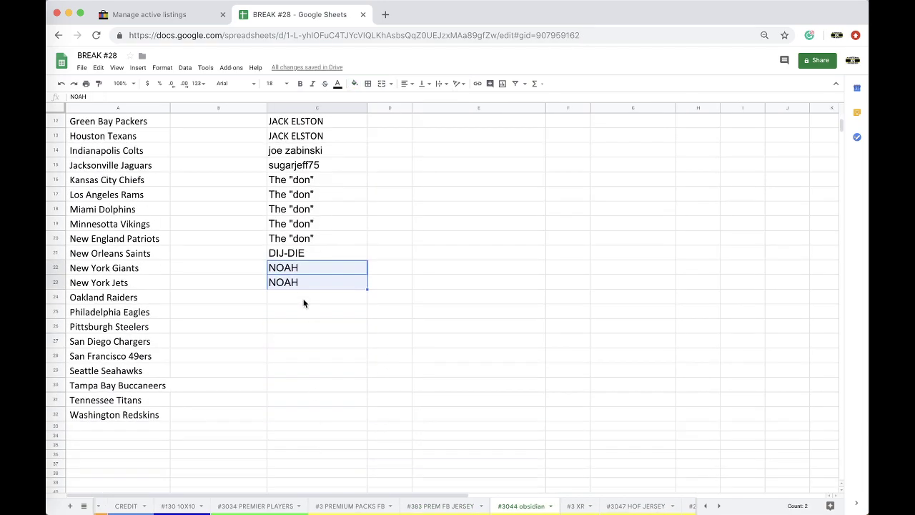
click(292, 299)
click(292, 314)
click(293, 326)
click(296, 341)
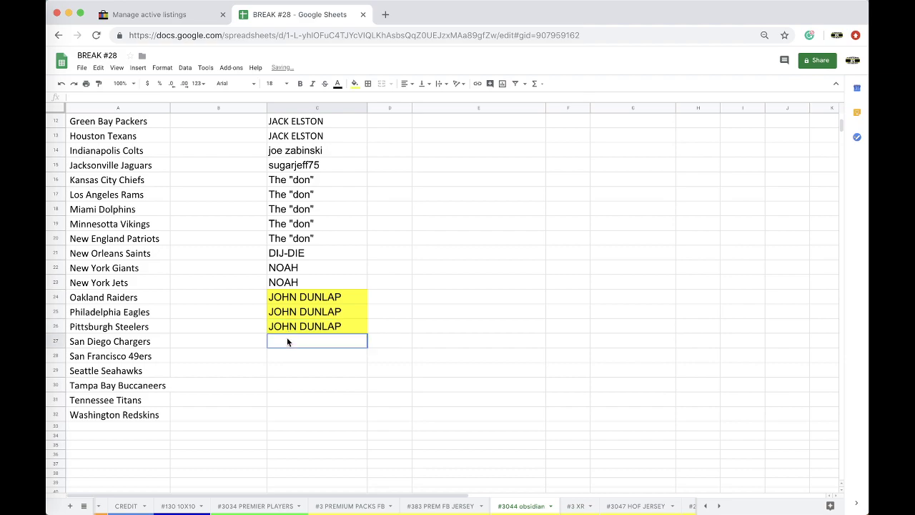
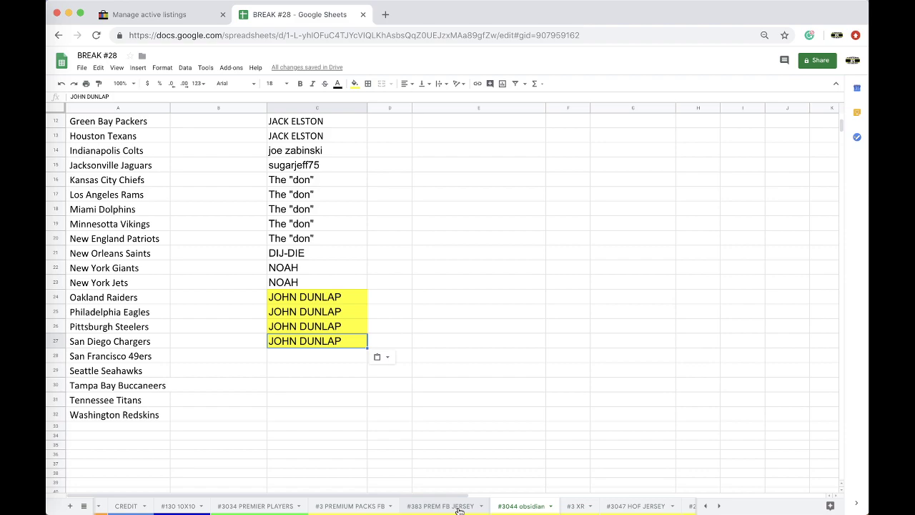
Step: Remove the yellow fill from the NFC SOUTH buyer cell on #383 PREM FB JERSEY
click(337, 506)
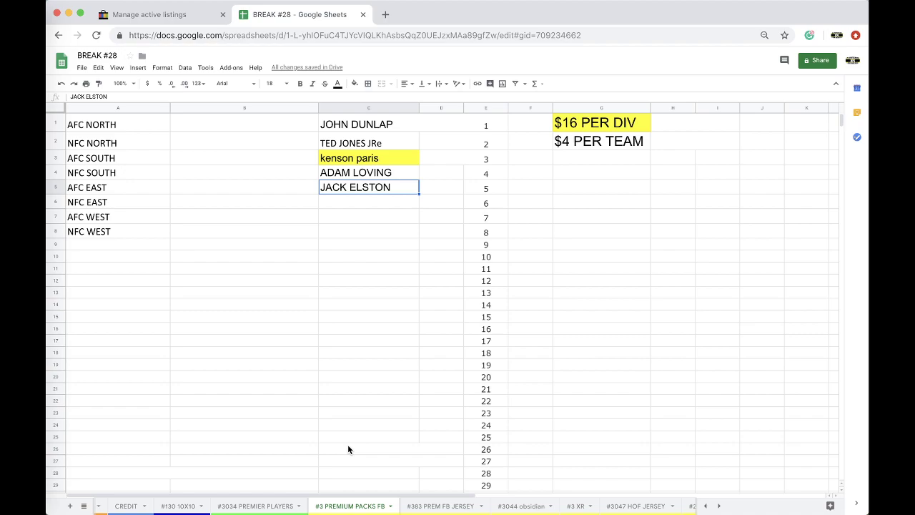
click(369, 160)
click(440, 506)
click(355, 84)
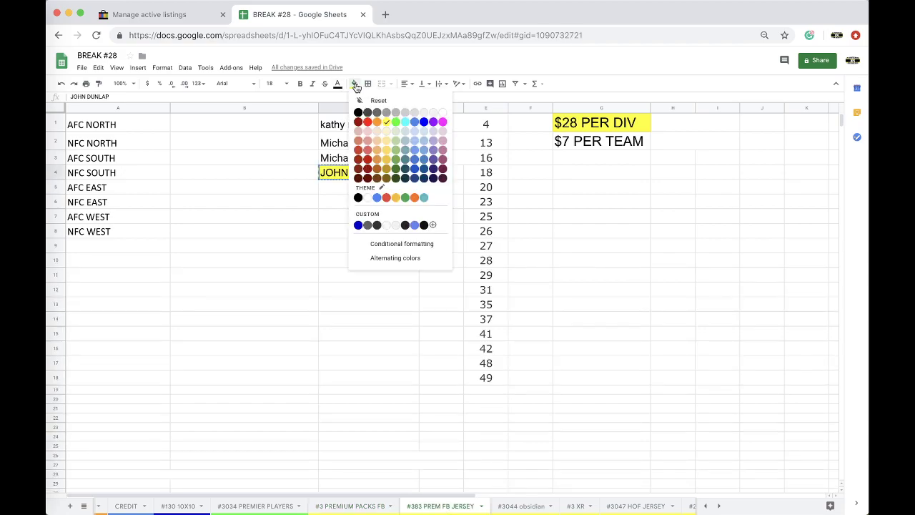
click(361, 101)
Step: Reset the fill on the four buyer cells C24:C27 on #3044 obsidian
click(521, 505)
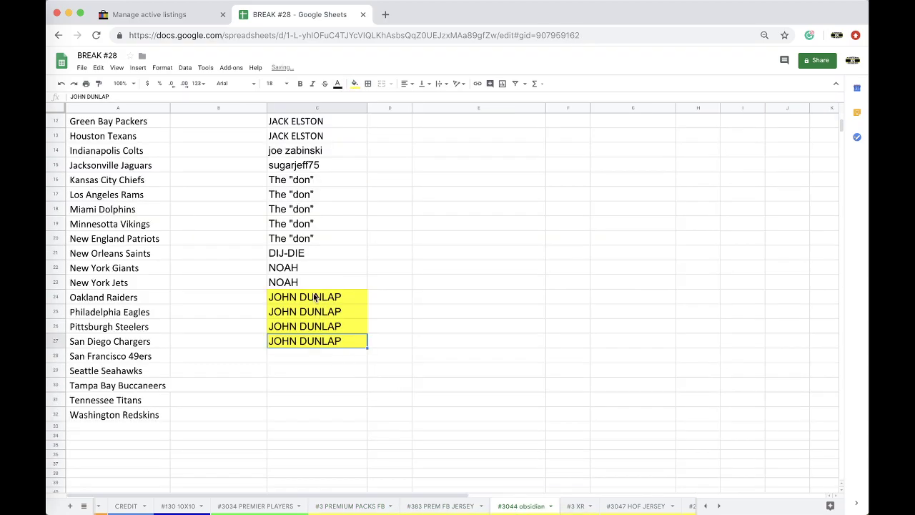
drag(314, 298, 315, 341)
click(354, 84)
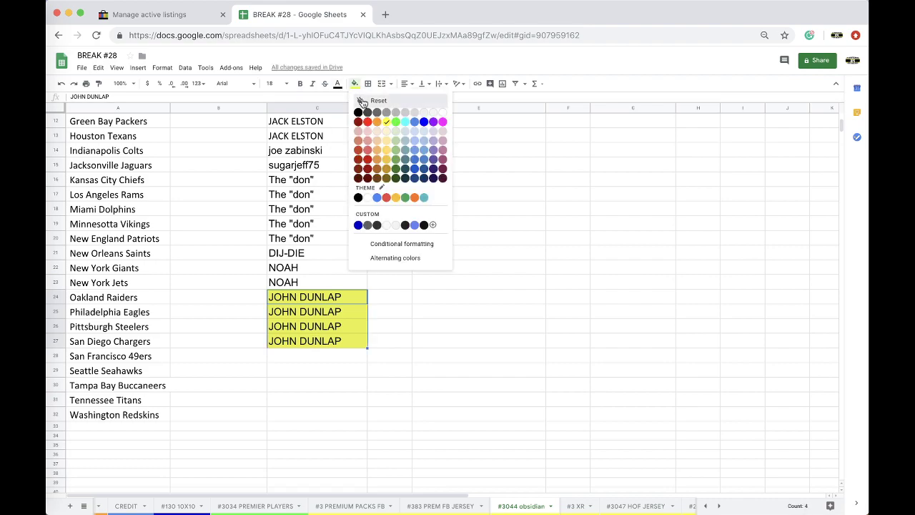
click(362, 101)
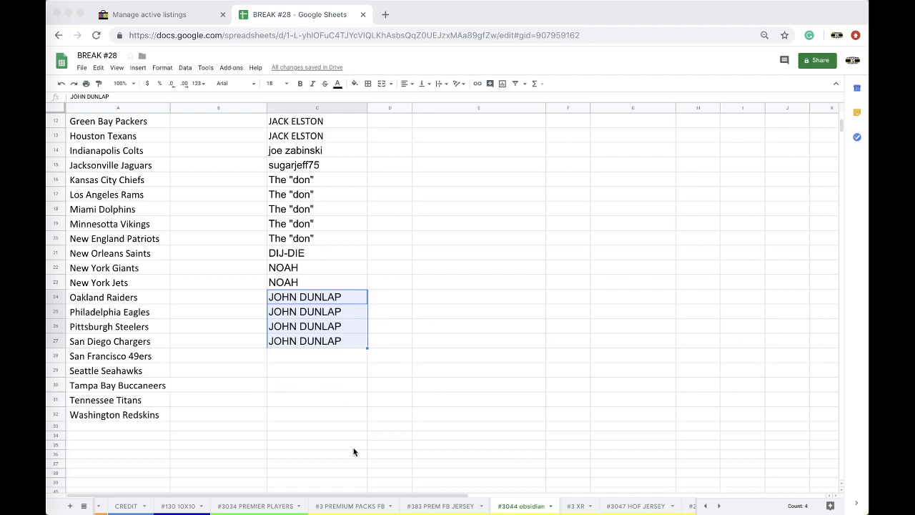
Step: Paste the AFC SOUTH buyer into the San Francisco 49ers cell as values only, without formatting
click(399, 512)
click(354, 509)
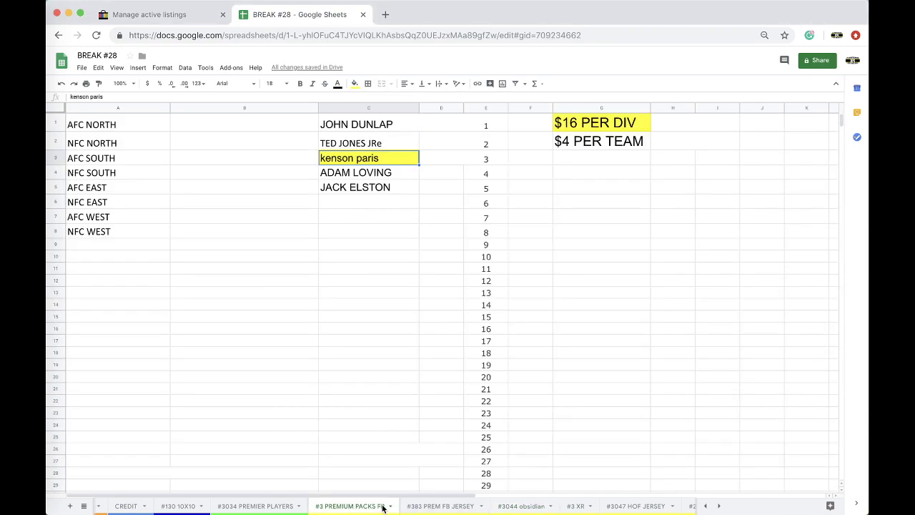
click(444, 508)
click(521, 506)
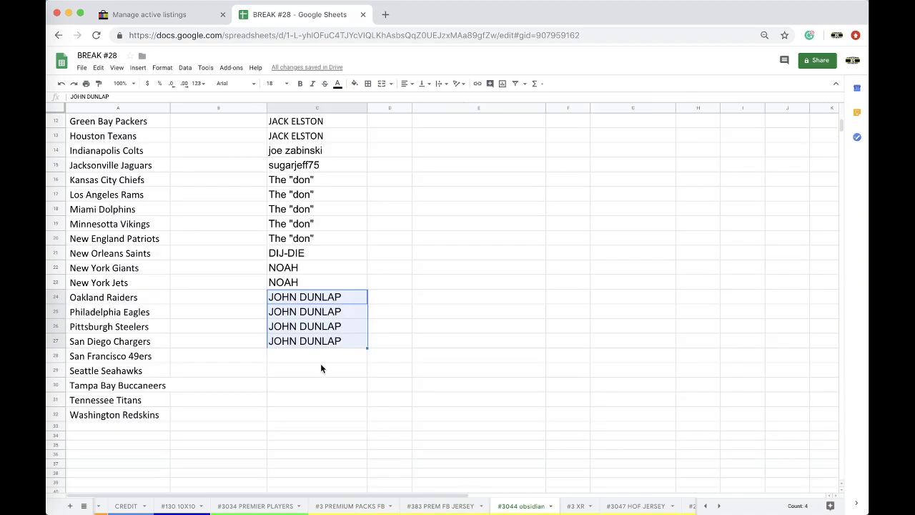
click(301, 359)
click(378, 386)
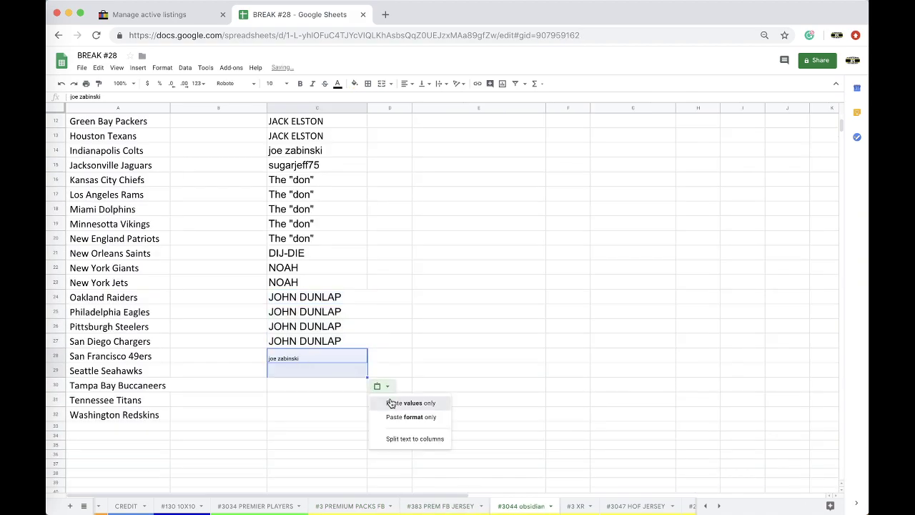
click(389, 402)
click(319, 387)
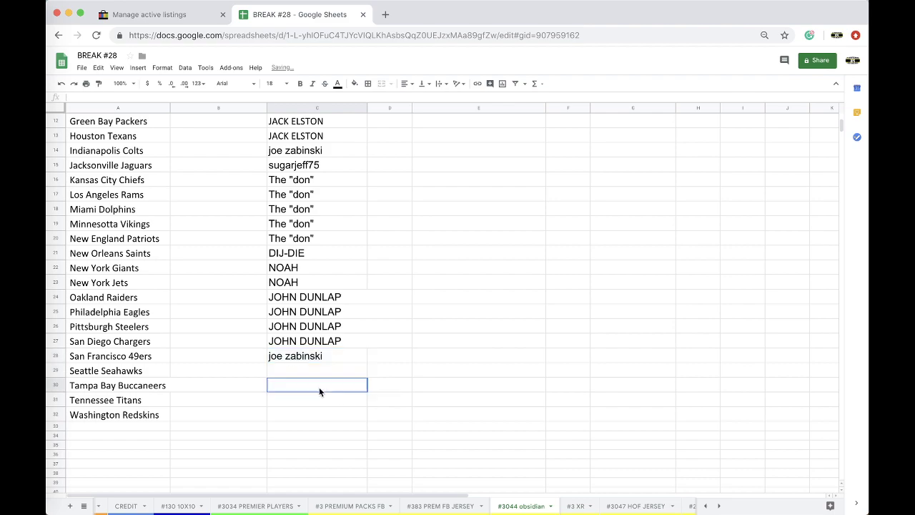
Step: Type the buyer's name into the Seattle Seahawks cell C29
click(308, 370)
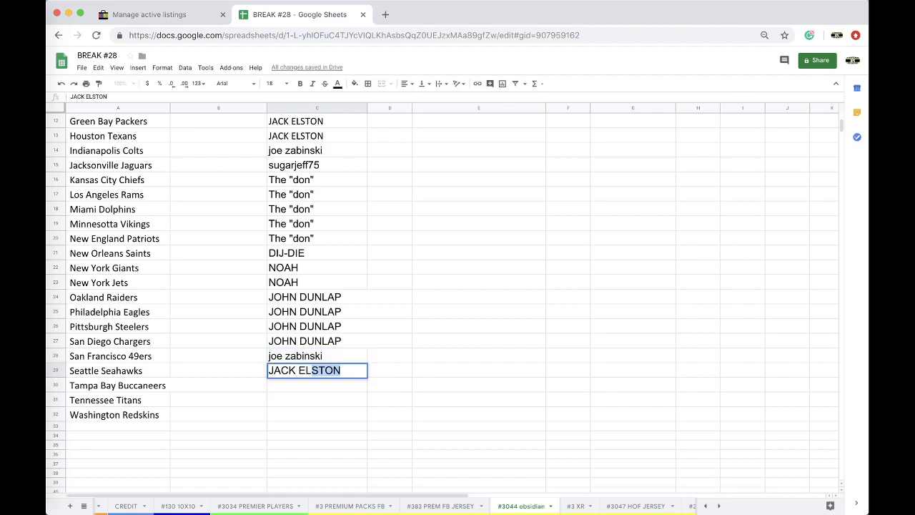
click(126, 506)
Step: Add a -$7 deduction under each buyer's existing deductions on CREDIT
click(499, 398)
text(-$7)
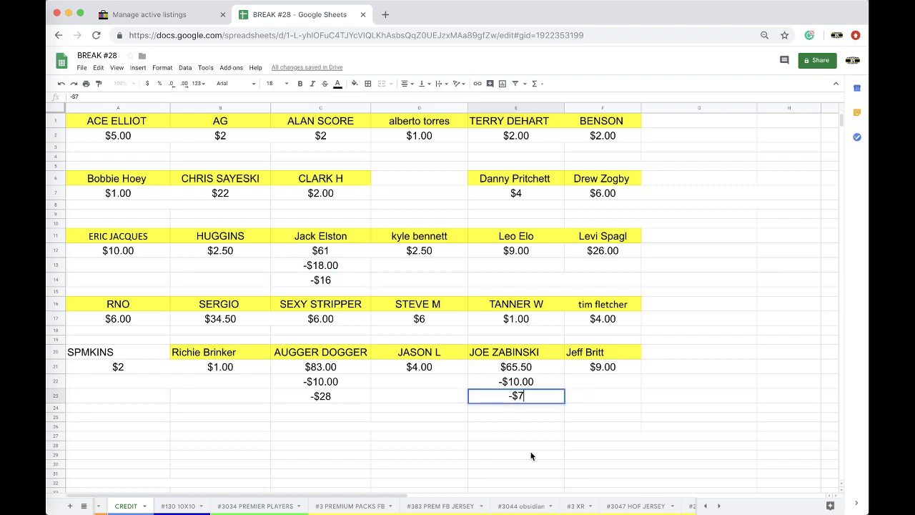
key(Return)
key(Up)
key(ctrl+c)
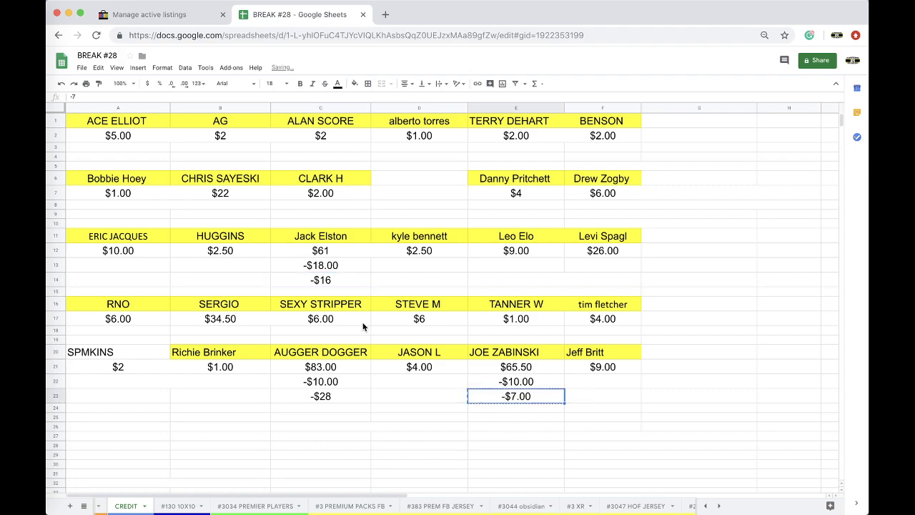
click(321, 289)
key(ctrl+v)
Step: Total the first buyer's $61 balance and deductions with SUM, giving $20.00
click(246, 276)
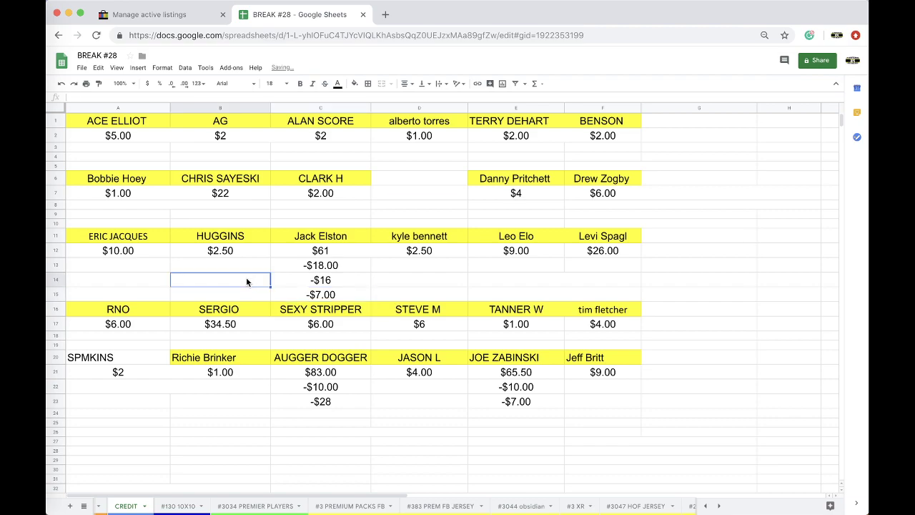
text(-$um)
key(Tab)
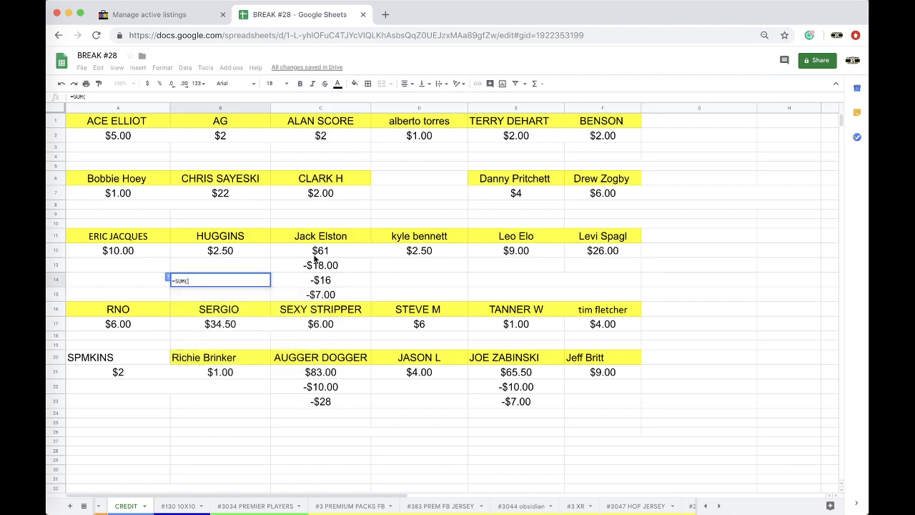
click(319, 253)
drag(320, 270, 321, 293)
key(Return)
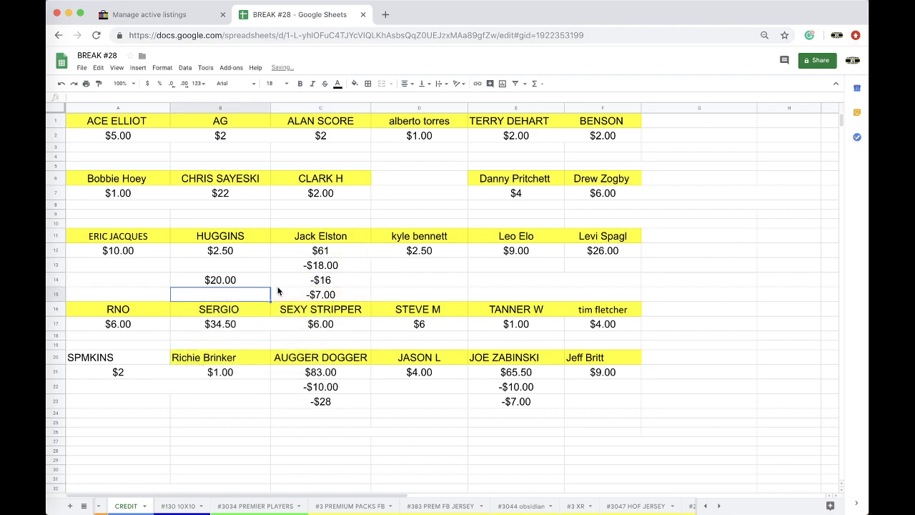
click(249, 285)
key(Delete)
Step: Clear the first buyer's deductions and replace the $61 balance with $20
click(305, 295)
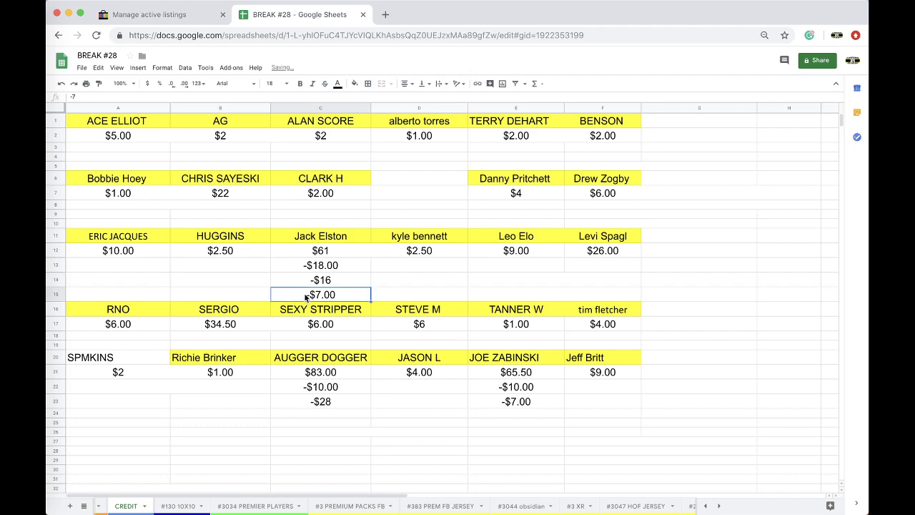
key(Delete)
key(Up)
key(Delete)
key(Up)
key(Delete)
key(Up)
key(Delete)
text($20)
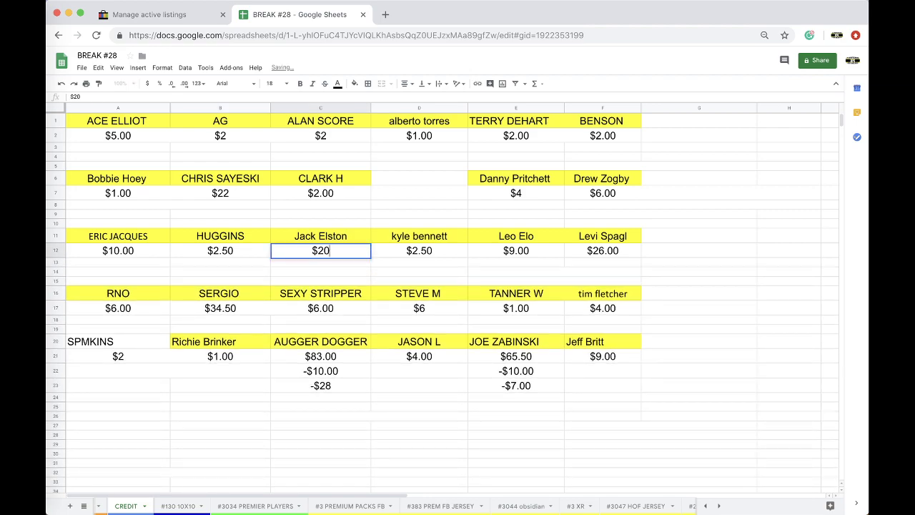
Step: Total the second buyer's column to $48.50, clear its deductions and enter $48.50 as balance
click(515, 402)
text(=SUM()
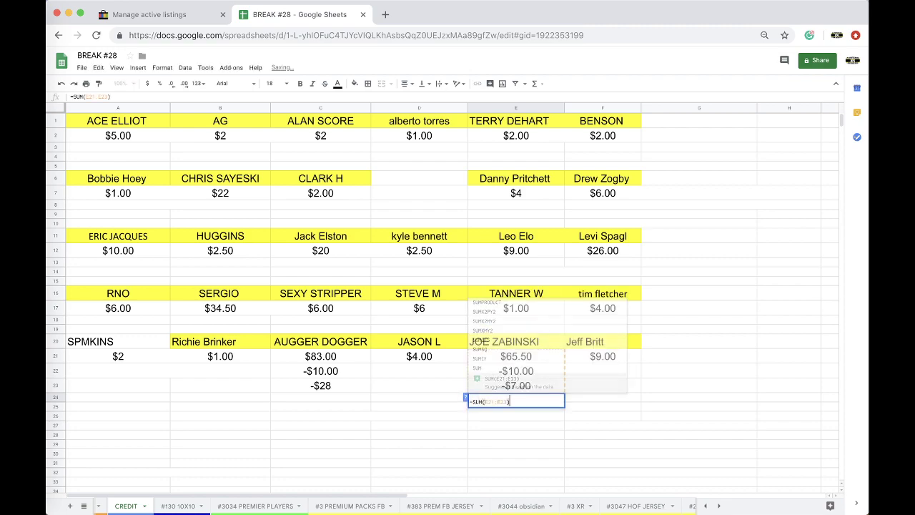
key(Return)
key(Up)
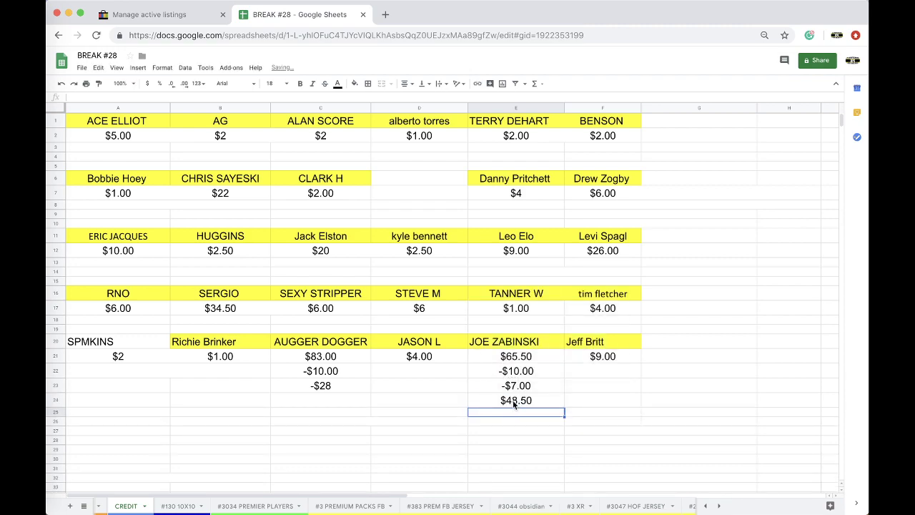
key(Delete)
key(Up)
key(Delete)
key(Up)
key(Delete)
key(Up)
text($)
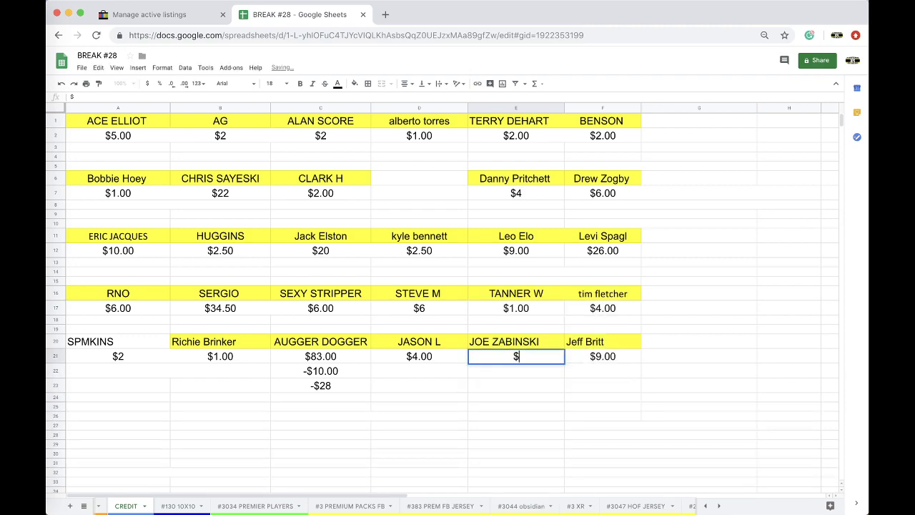
text(48.50)
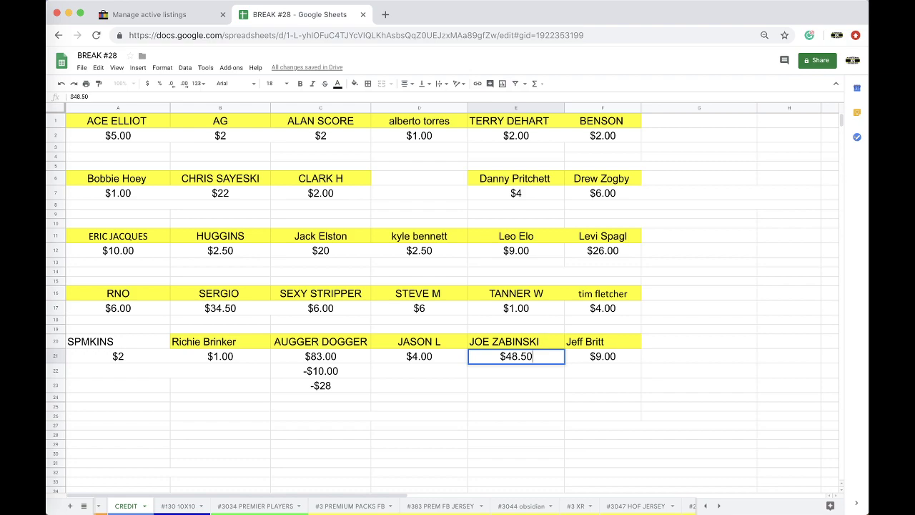
Step: Enter the buyer's name in the NFC EAST cell on #3 PREMIUM PACKS FB and fill it yellow
click(267, 509)
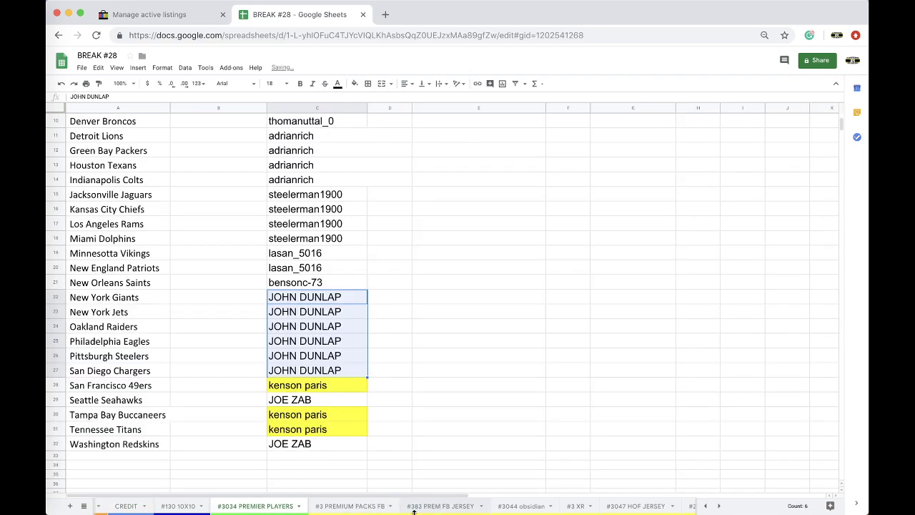
click(354, 506)
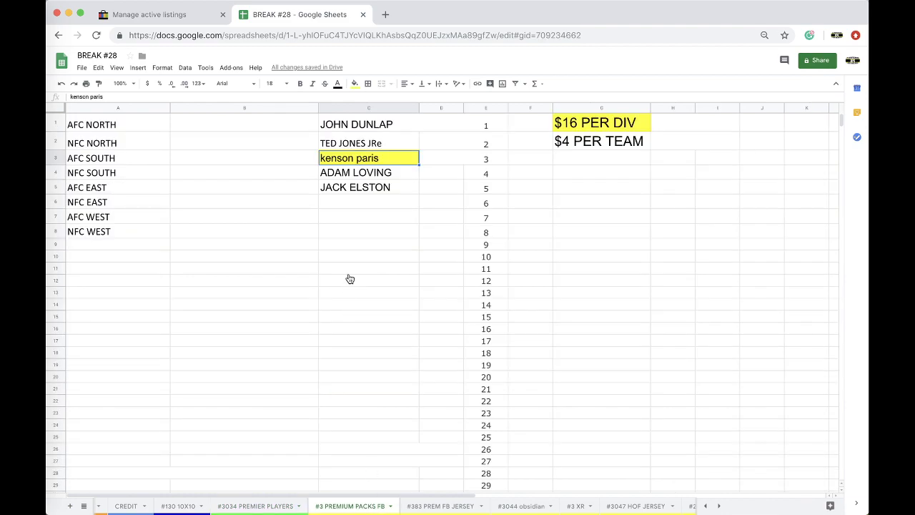
click(348, 201)
text(TANNER W)
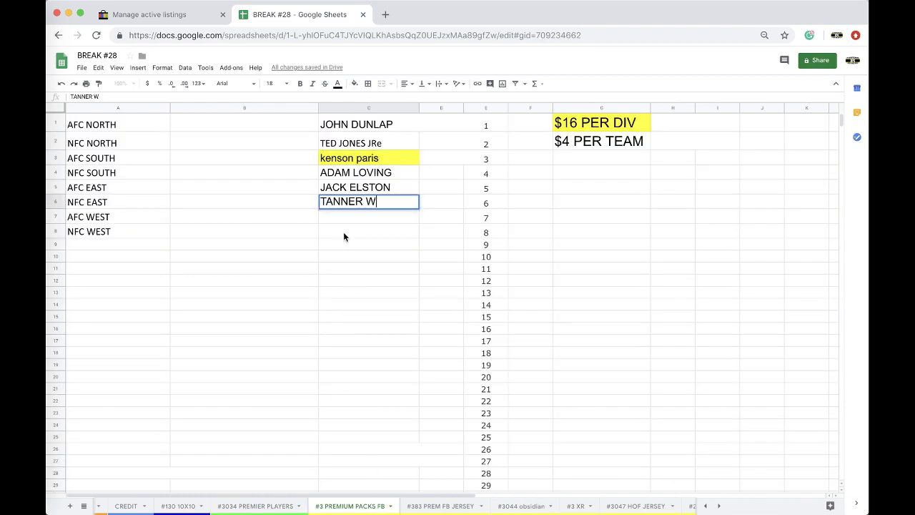
click(343, 231)
click(335, 204)
click(338, 84)
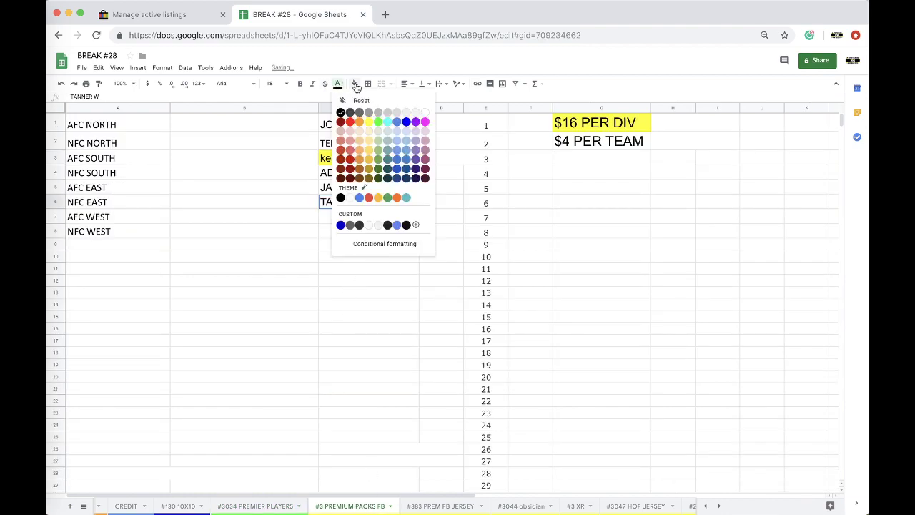
click(354, 84)
click(387, 122)
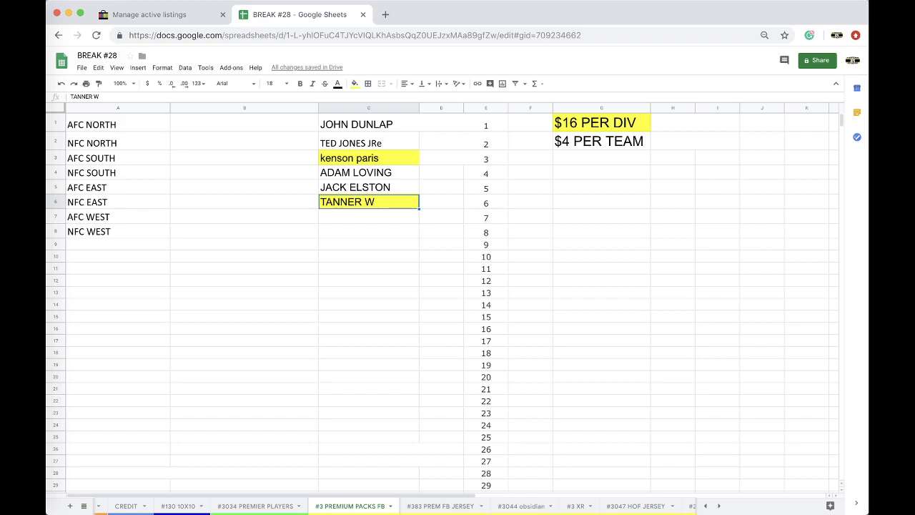
Step: Paste the next buyer into AFC WEST as values only and fill it yellow
key(super+Tab)
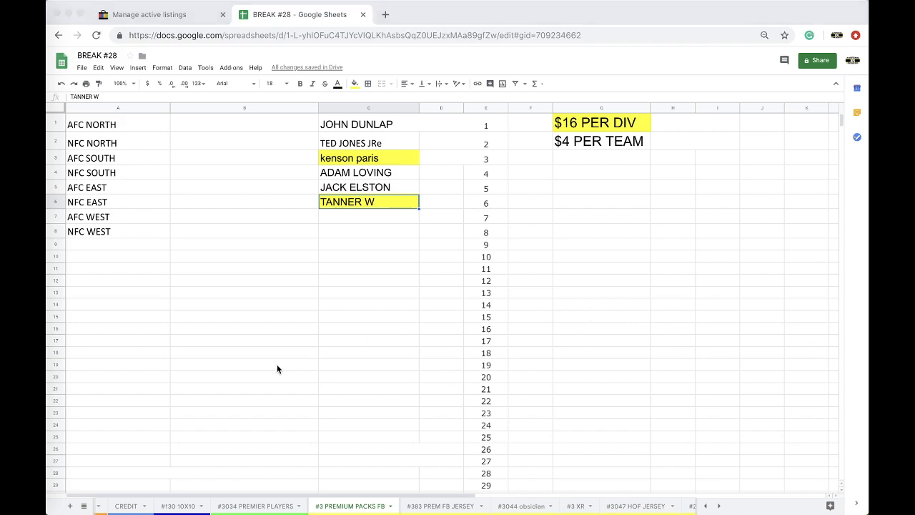
click(341, 217)
key(super+v)
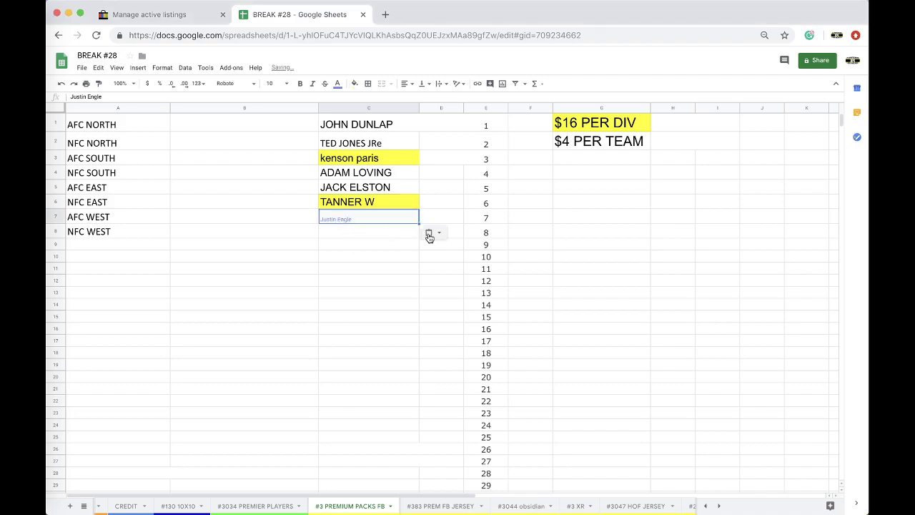
click(429, 232)
click(433, 250)
click(354, 84)
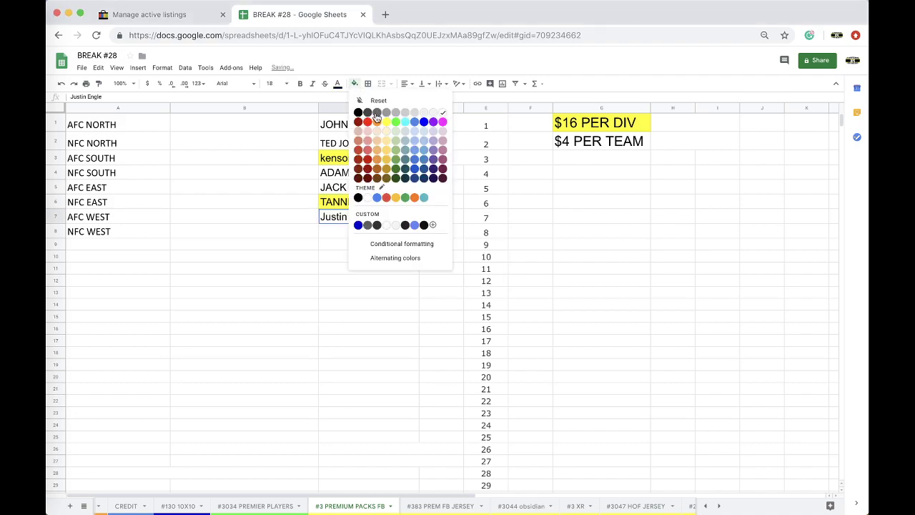
click(387, 123)
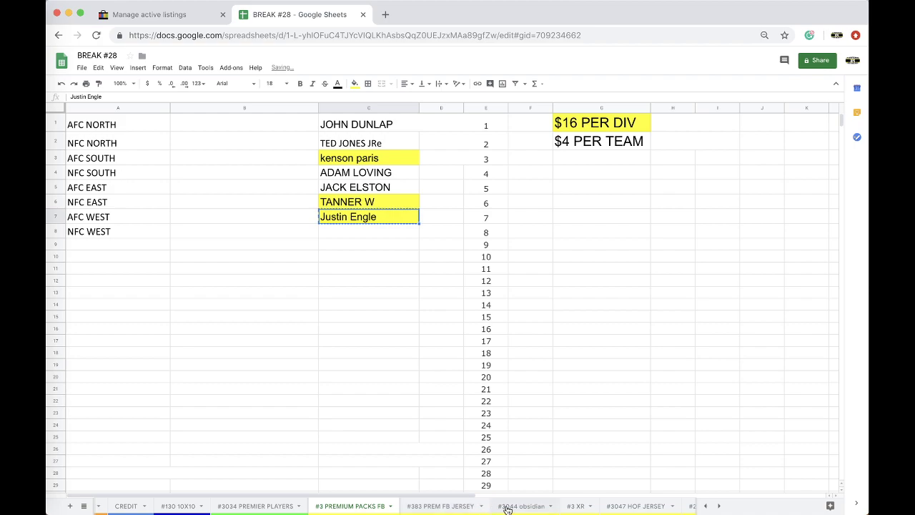
Step: Paste the buyer into Tampa Bay Buccaneers on #3044 obsidian and move that tab before #383 PREM FB JERSEY
click(521, 505)
click(317, 384)
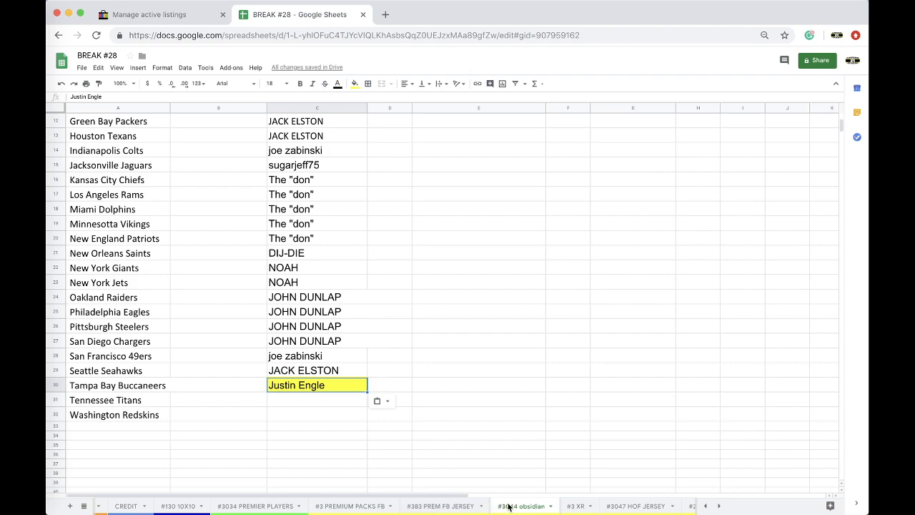
drag(507, 506, 405, 509)
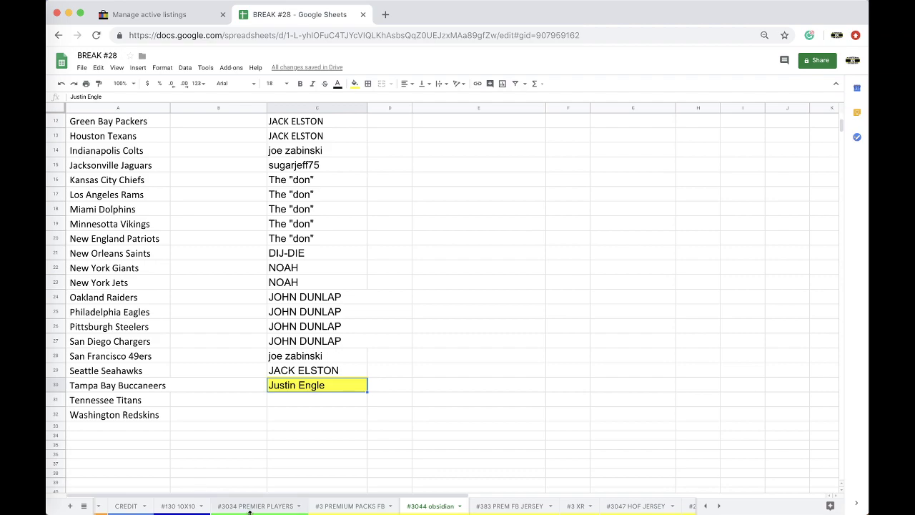
Step: Copy the NFC EAST buyer into the next free spot of the #130 10X10 list
click(333, 507)
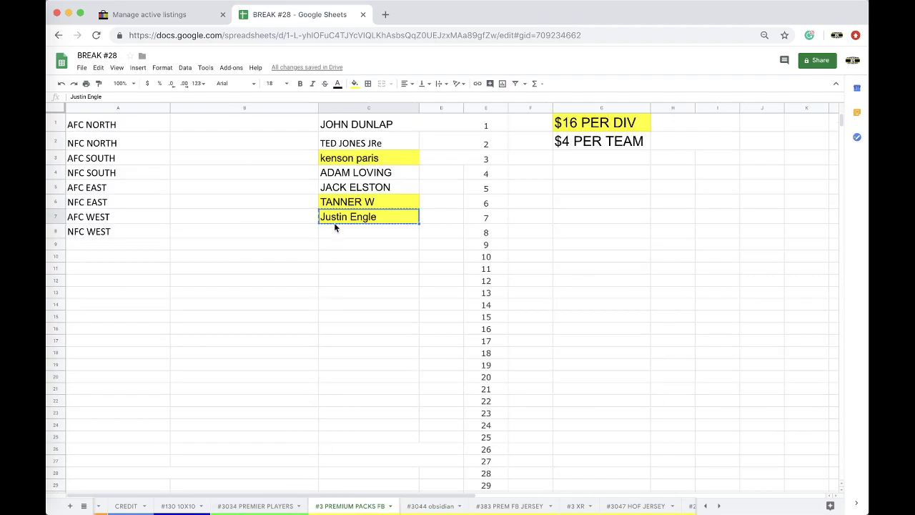
click(333, 205)
click(177, 506)
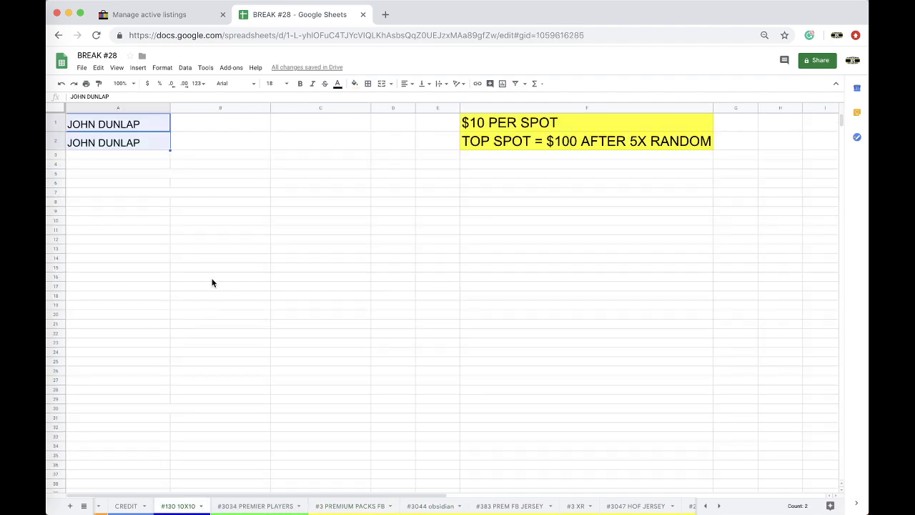
click(135, 158)
text(TANNER W)
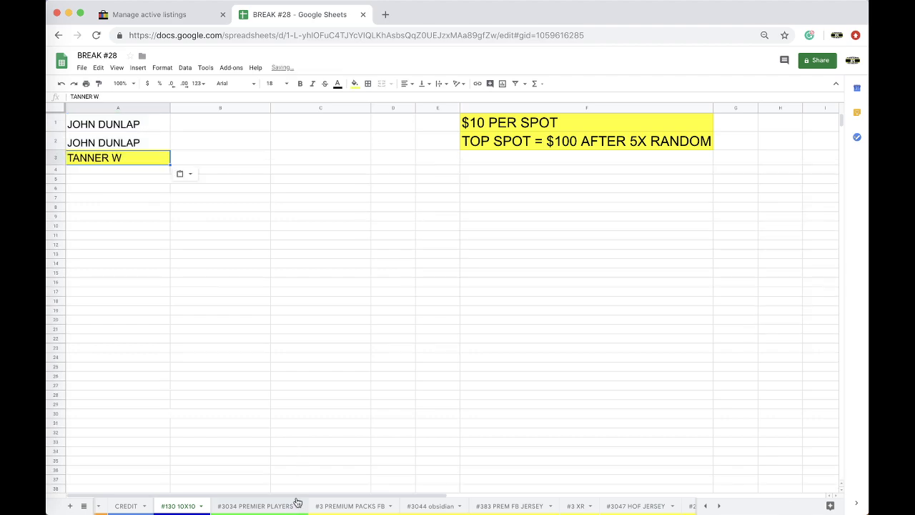
Step: Remove the yellow fill from the AFC SOUTH buyer cell C3 on #3 PREMIUM PACKS FB
click(331, 507)
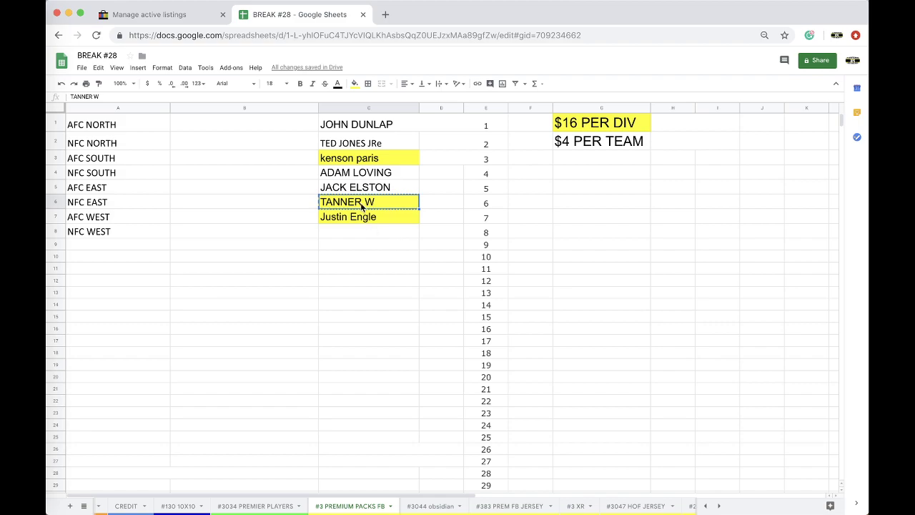
click(356, 158)
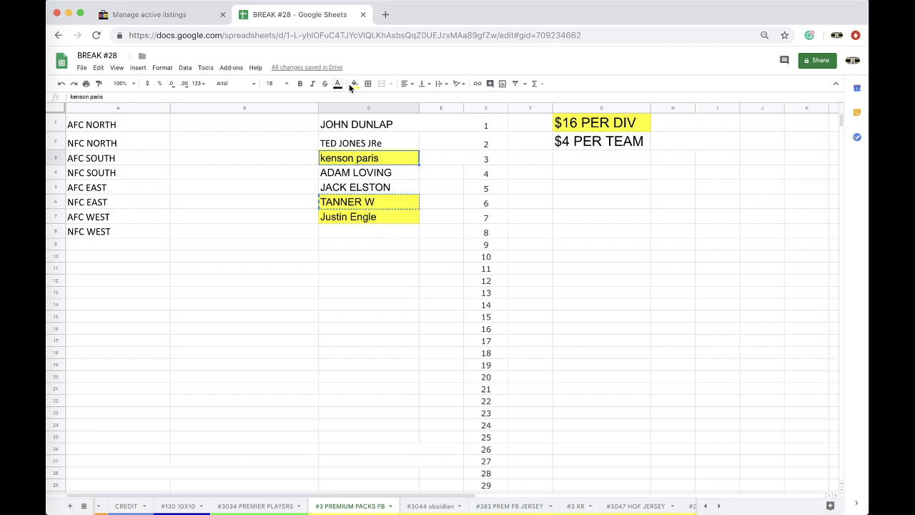
click(349, 84)
click(378, 100)
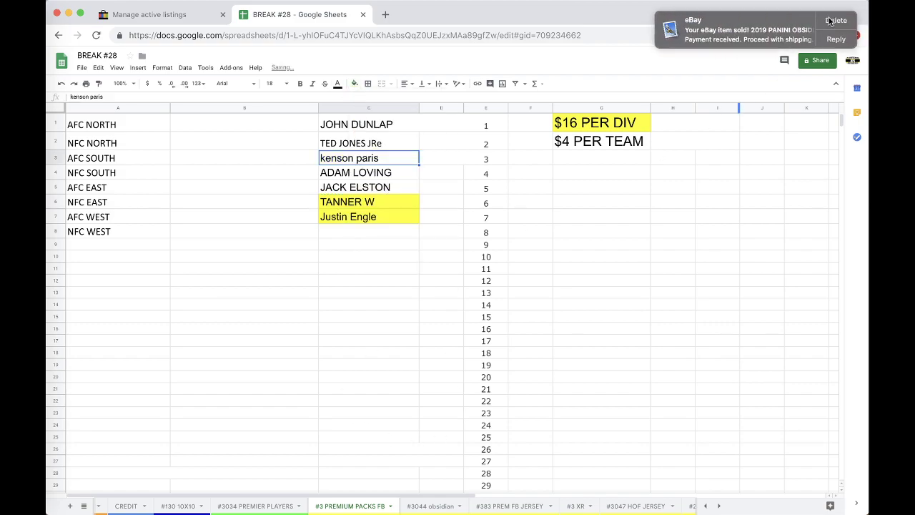
click(829, 20)
Step: Reset the fill on C26:C32 of #3034 PREMIER PLAYERS, then select obsidian's Titans and Redskins cells
click(432, 505)
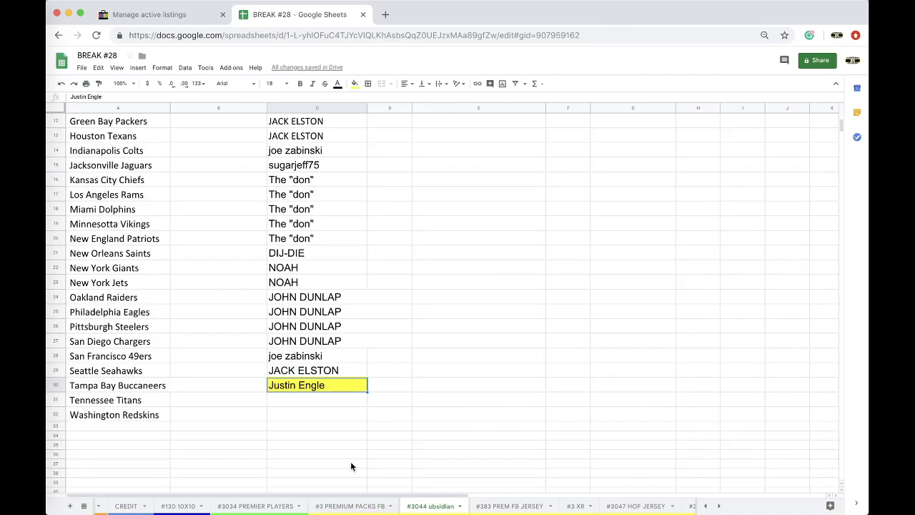
click(349, 505)
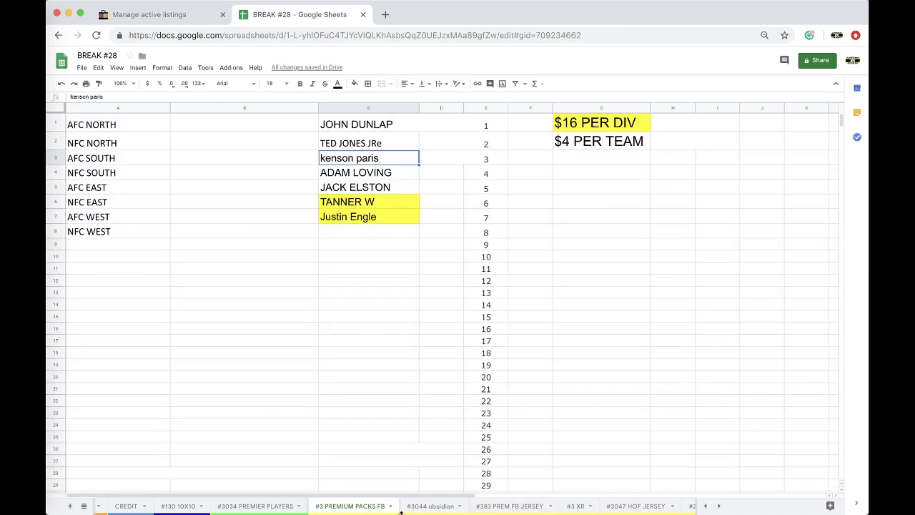
click(312, 509)
click(286, 507)
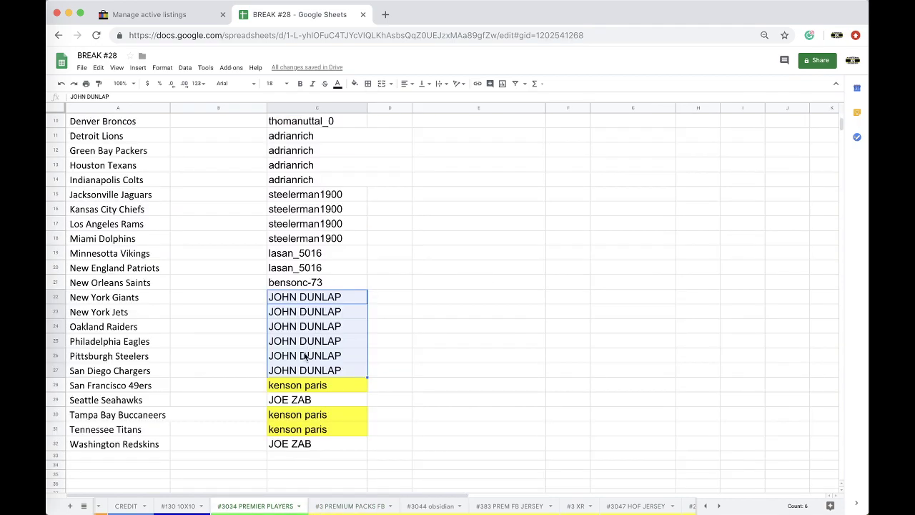
drag(308, 356, 311, 444)
click(353, 84)
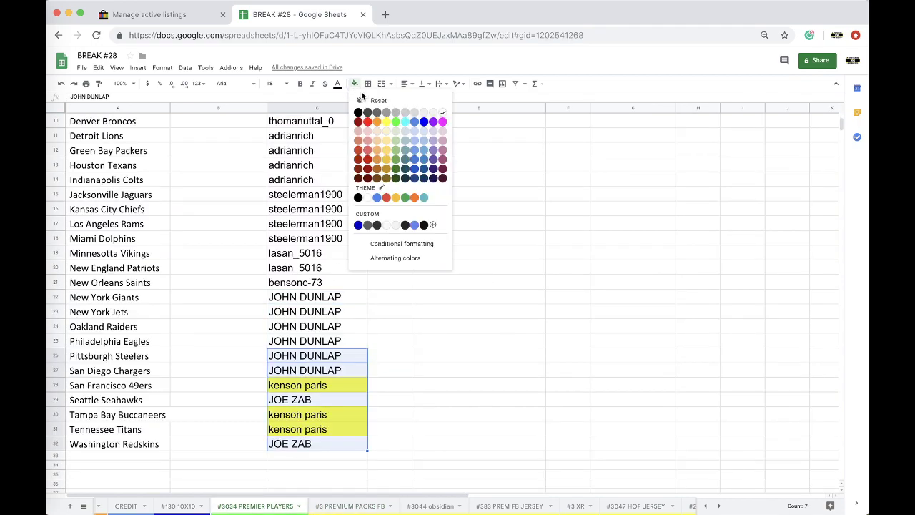
click(362, 100)
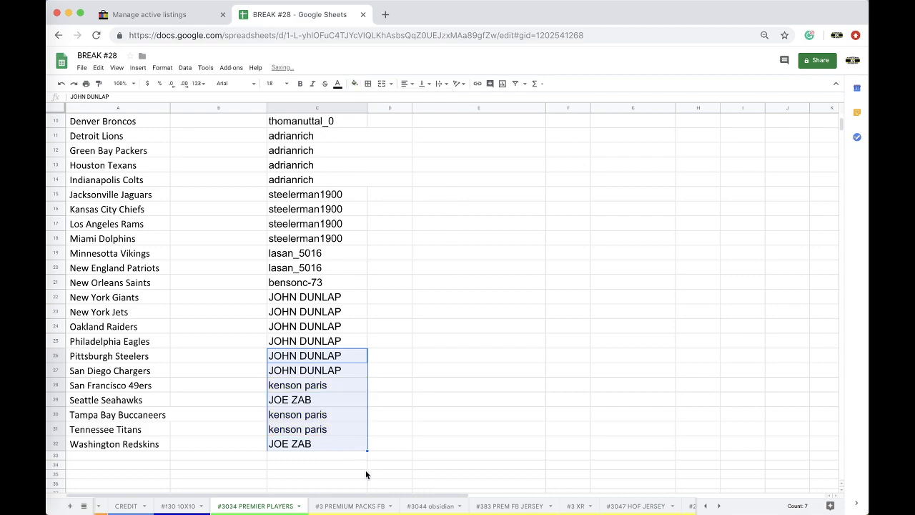
click(367, 509)
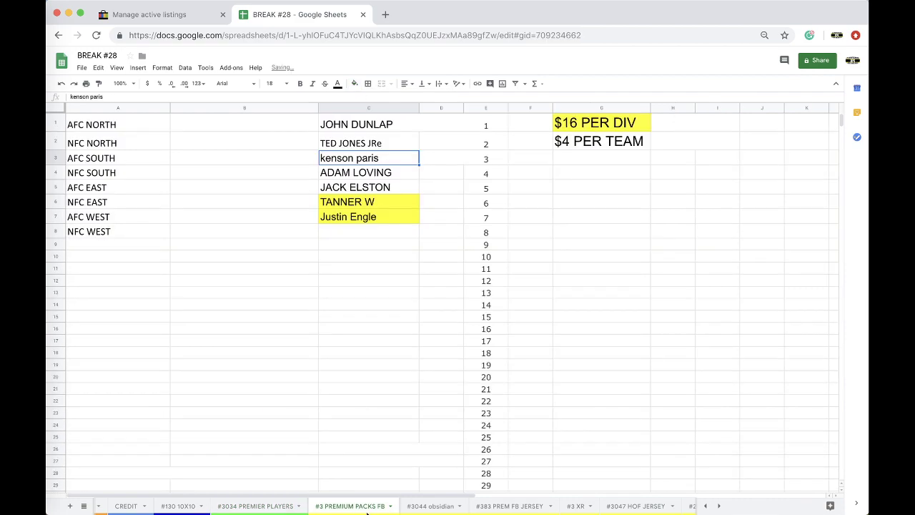
click(336, 242)
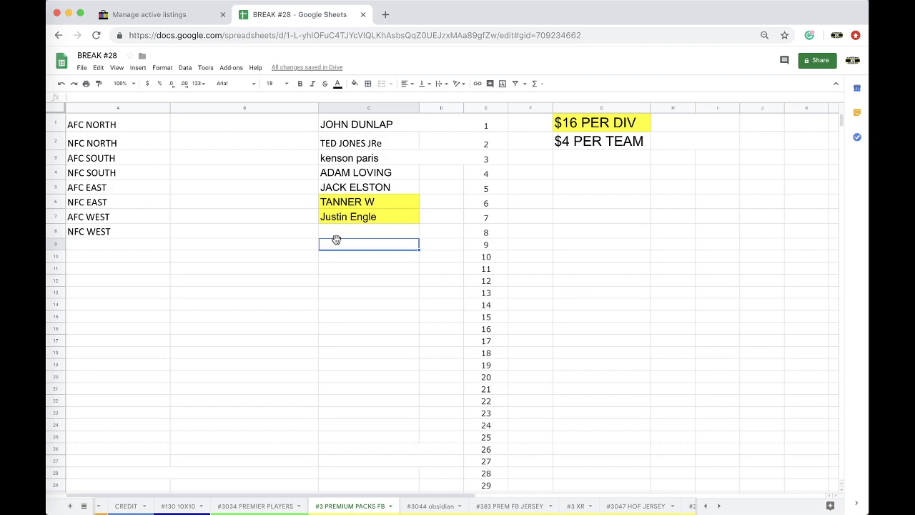
click(432, 507)
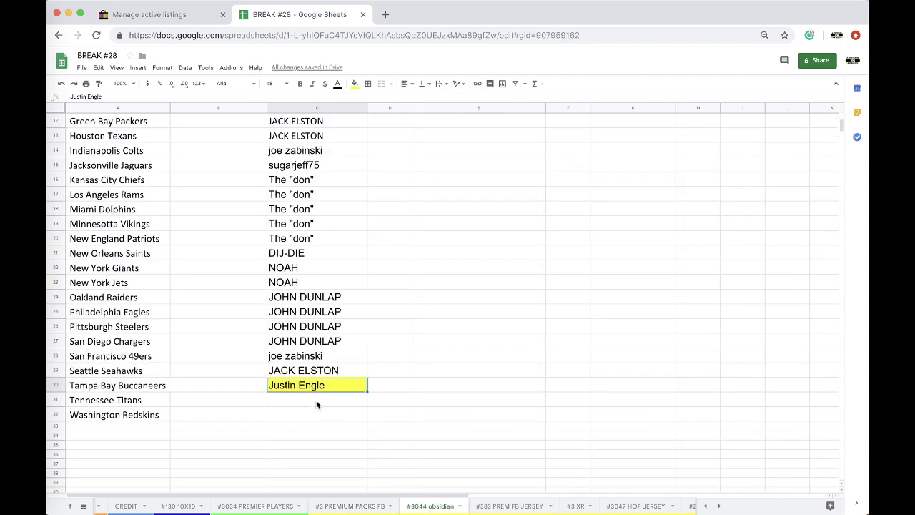
drag(316, 399, 315, 415)
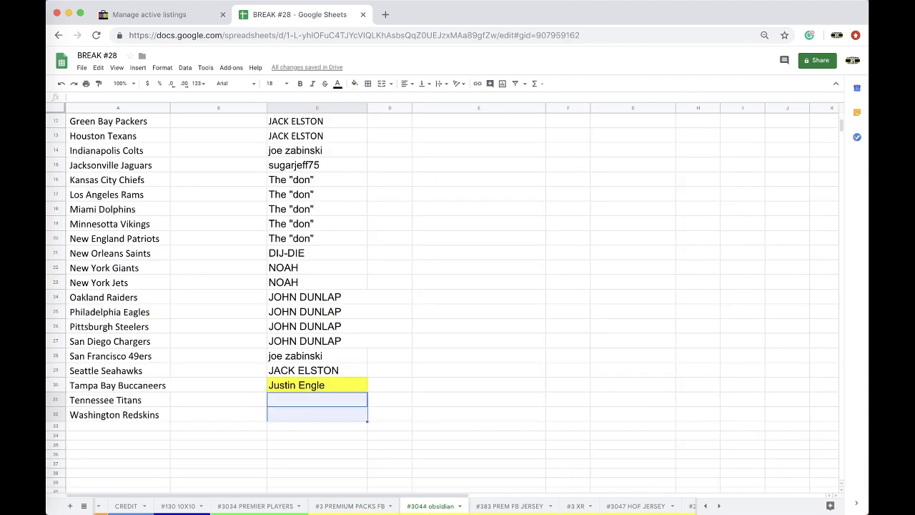
Step: Colour the #3044 obsidian sheet tab light green
click(459, 506)
mouse_move(448, 413)
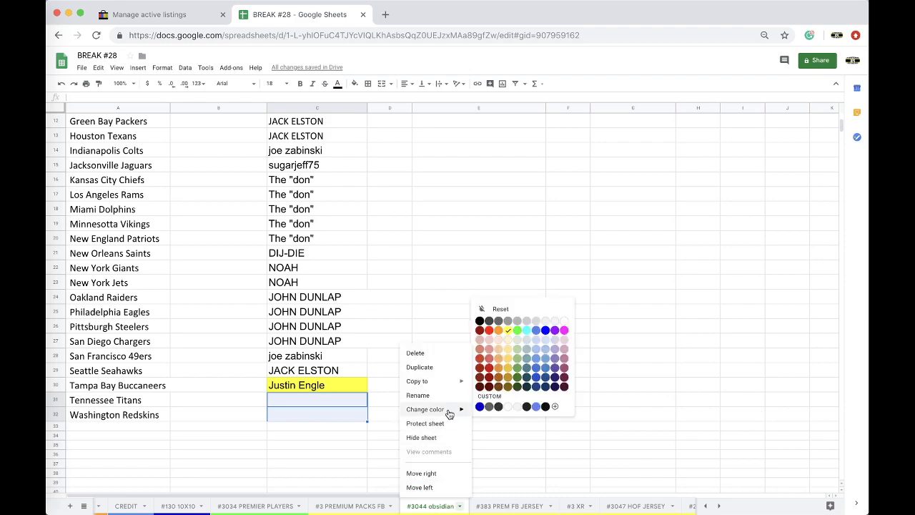
click(517, 331)
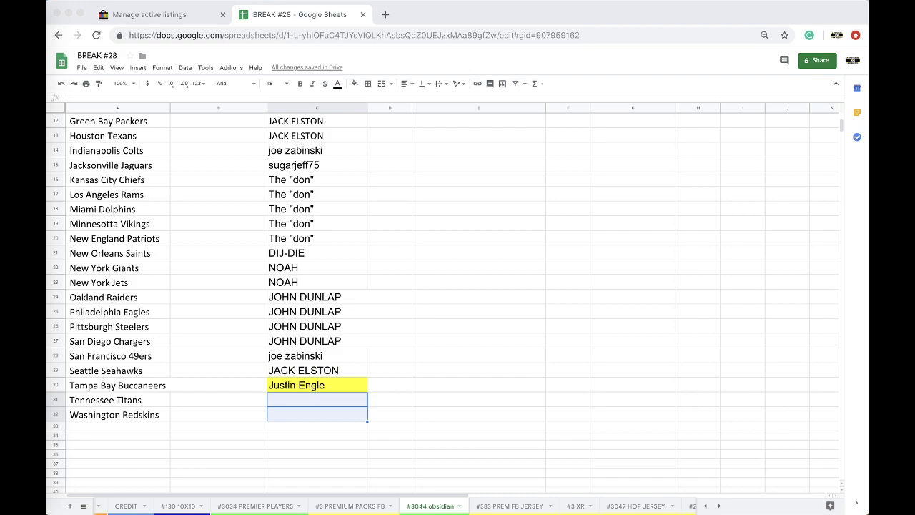
Step: Paste the buyer as values only into the Tennessee Titans and Washington Redskins cells
click(266, 505)
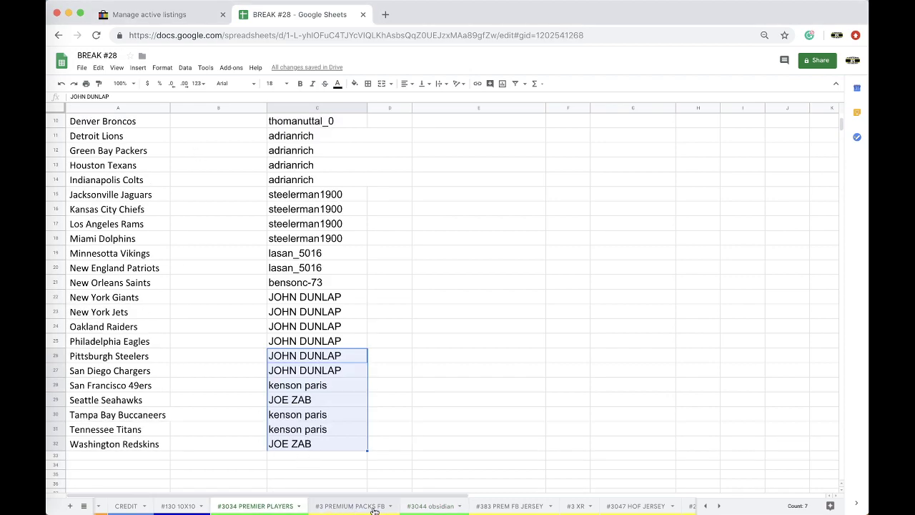
click(431, 506)
click(312, 400)
text(thompson3232)
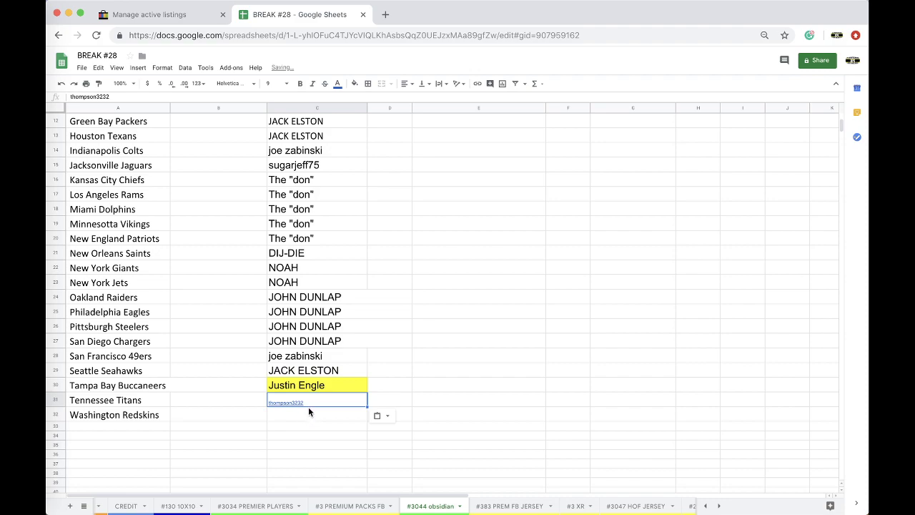
click(378, 415)
click(389, 432)
key(Down)
text(thompson3232)
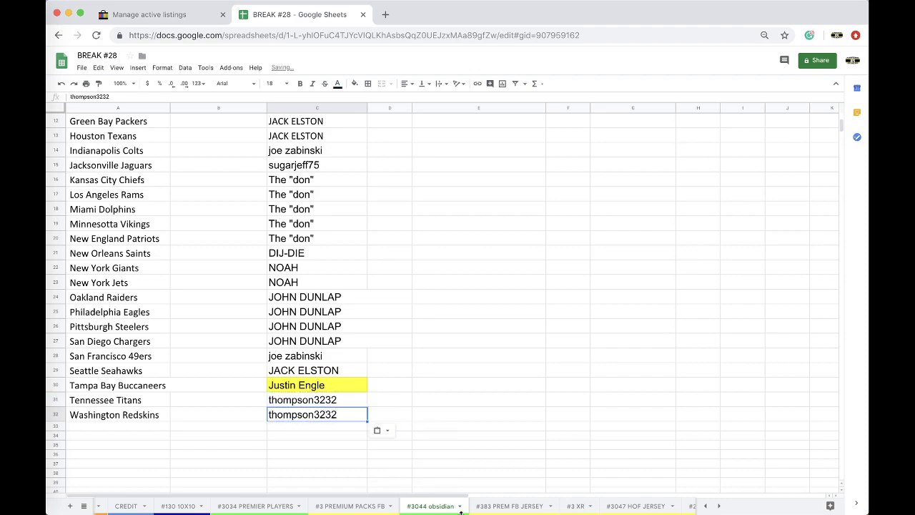
Step: Move the #3044 obsidian tab before #3 PREMIUM PACKS FB
drag(460, 510, 340, 509)
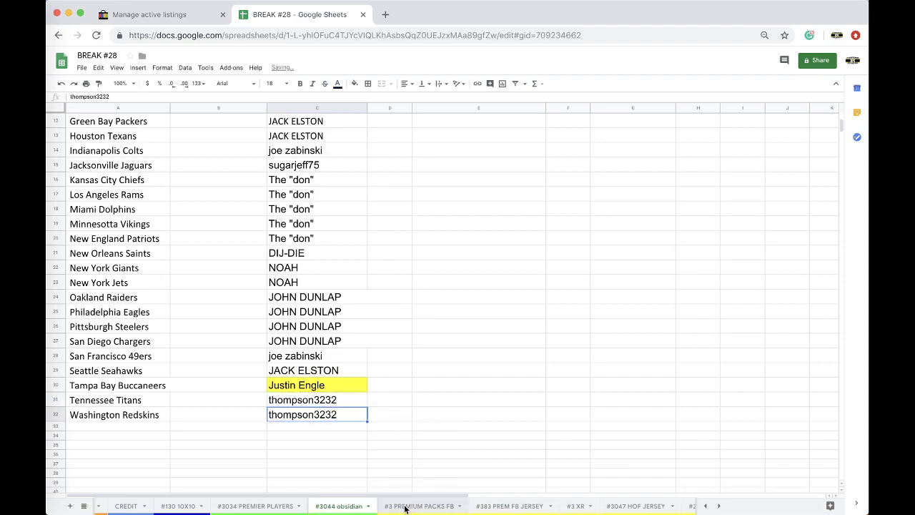
click(405, 506)
click(380, 231)
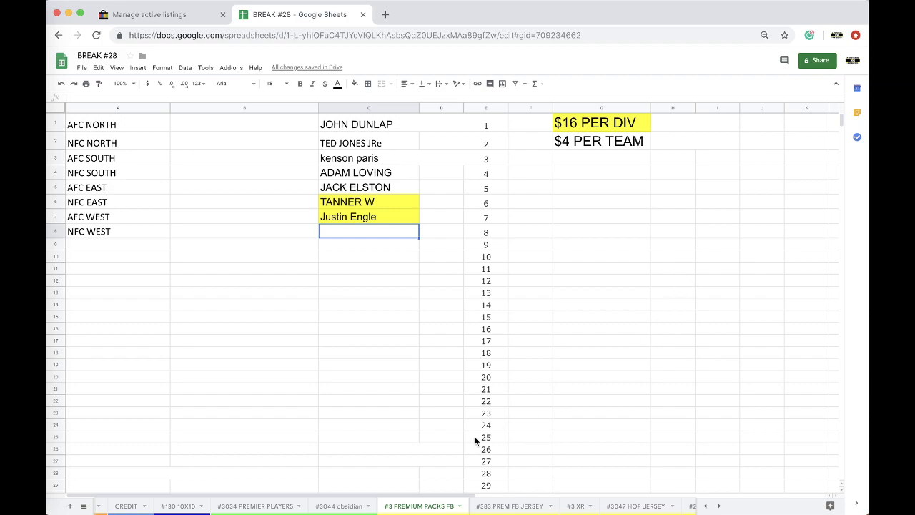
Step: Reset the fill on C6 of #3 PREMIUM PACKS FB and on A3 of #130 10X10
click(346, 202)
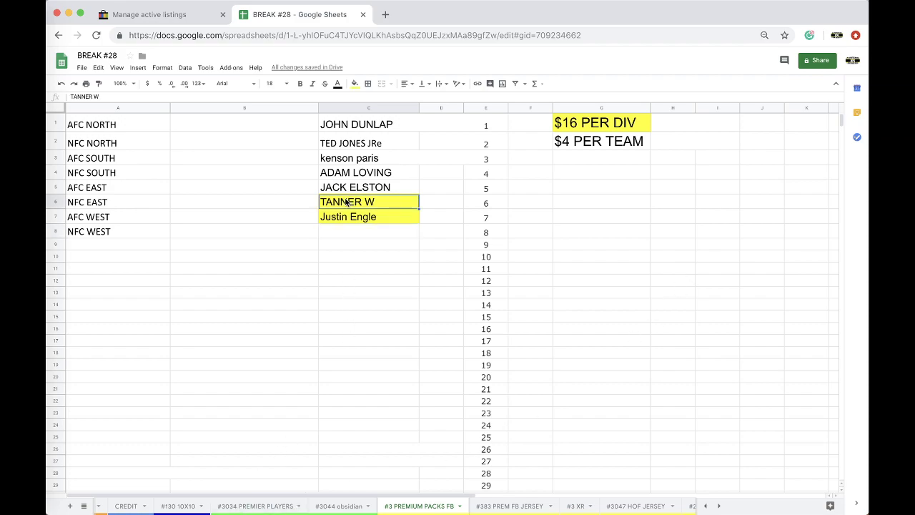
click(354, 83)
click(367, 98)
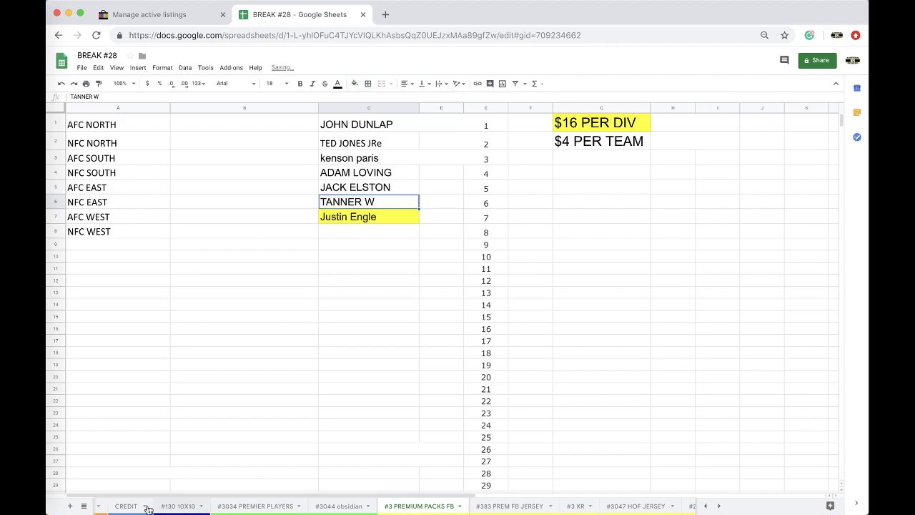
click(178, 505)
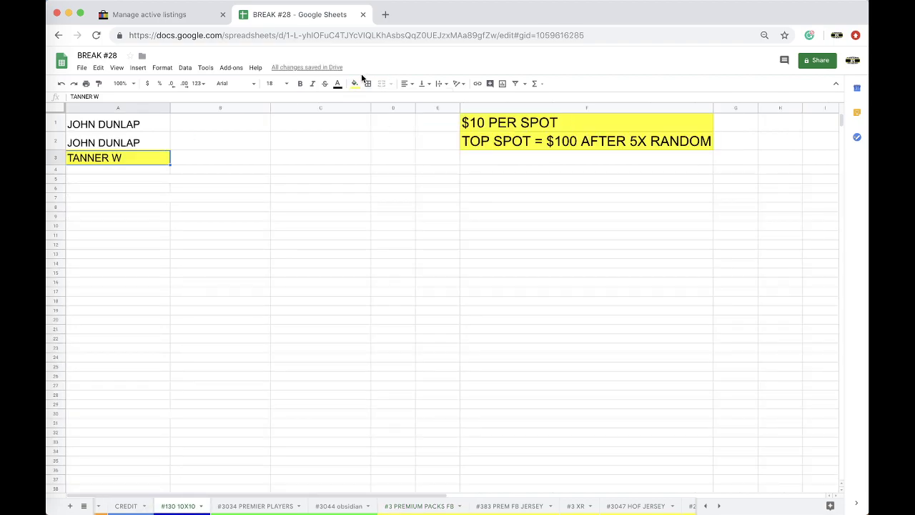
click(354, 83)
click(367, 97)
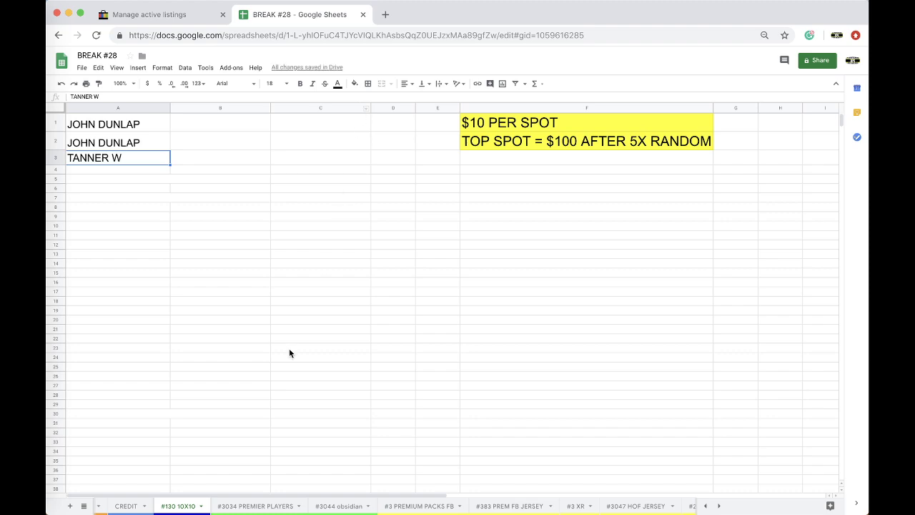
Step: Look over the #3034, #3044 and #3 sheets, then go to #383 PREM FB JERSEY
click(272, 507)
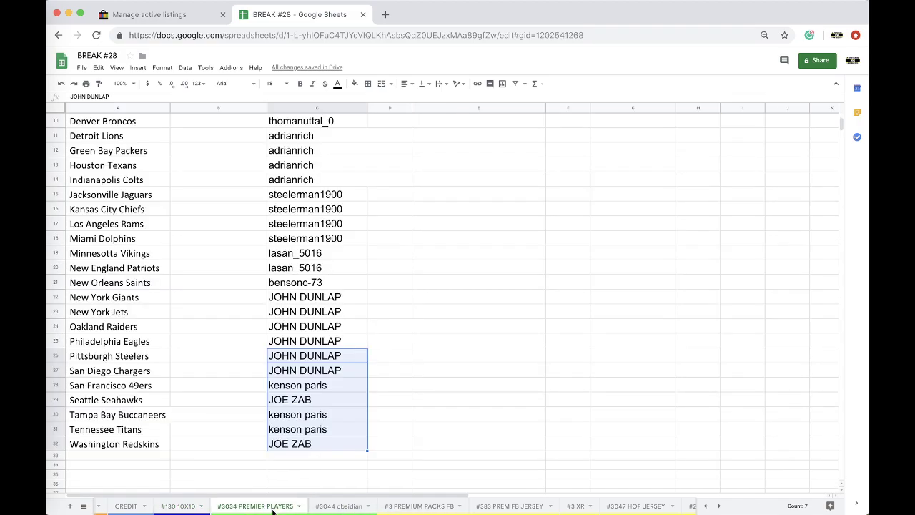
click(323, 508)
click(429, 507)
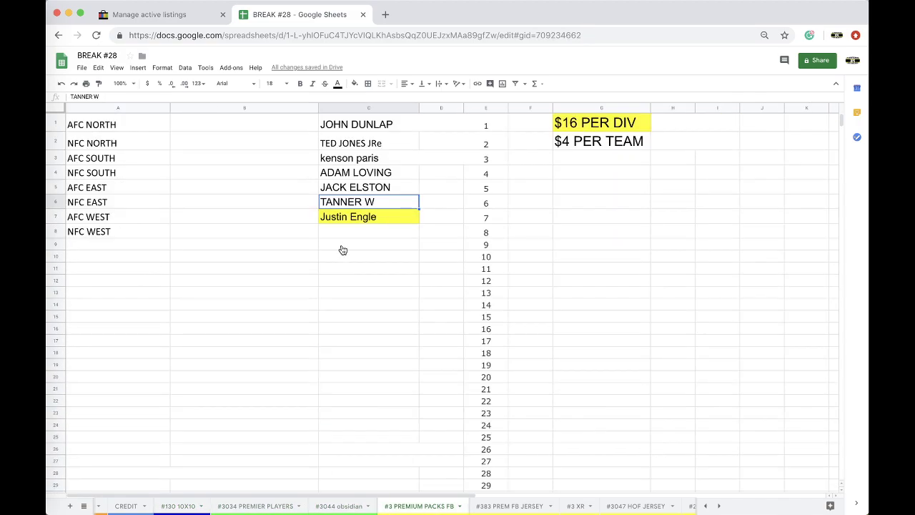
click(337, 236)
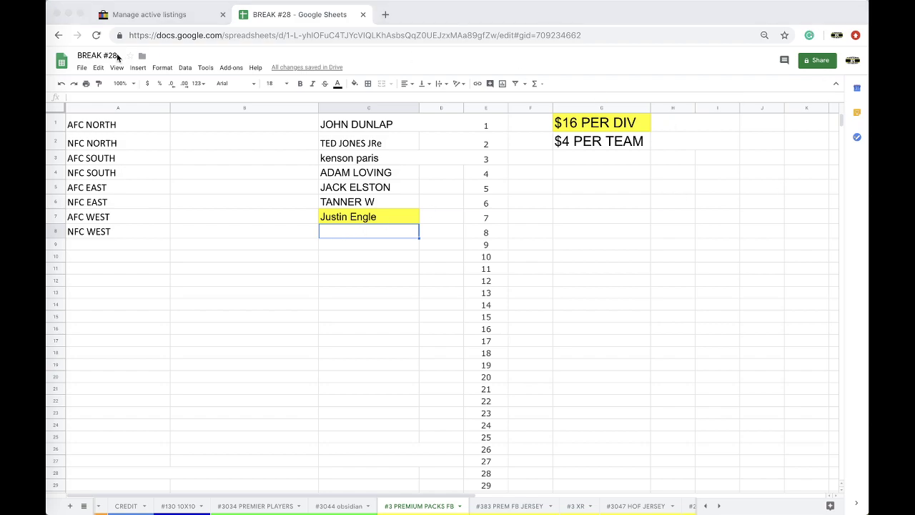
click(529, 506)
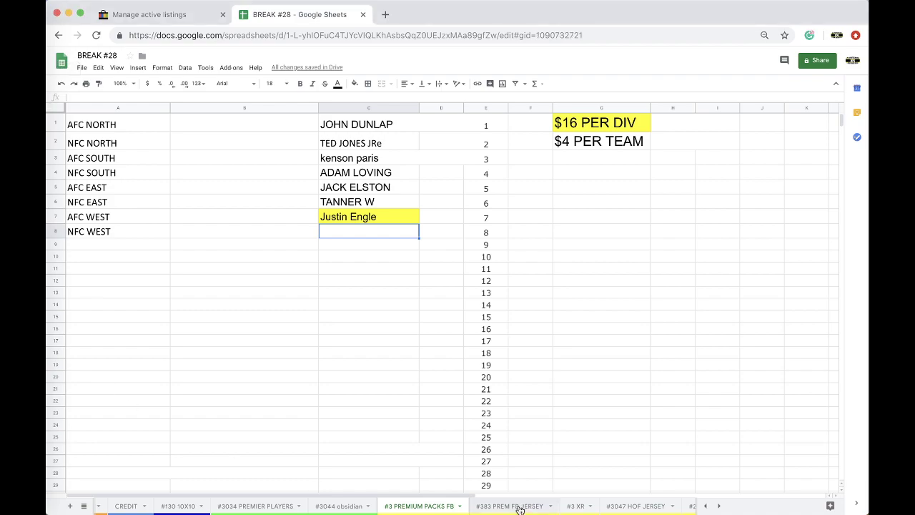
click(521, 506)
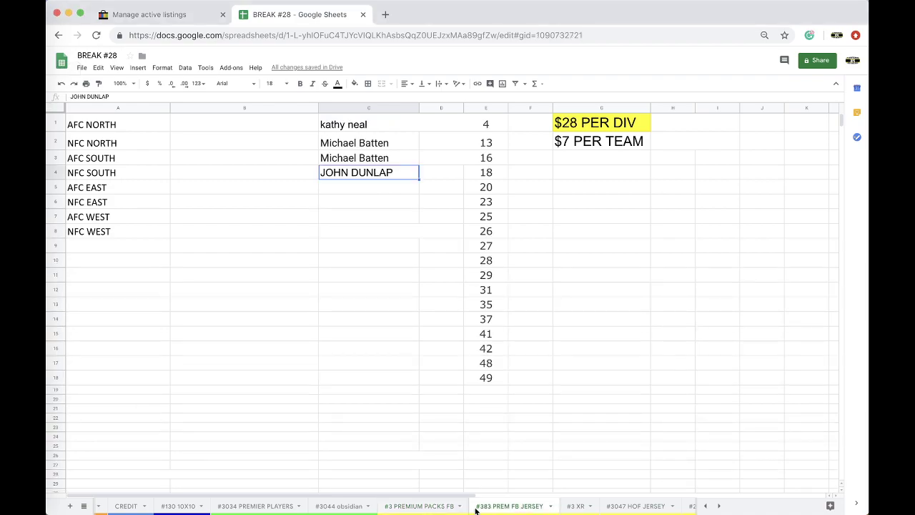
click(419, 506)
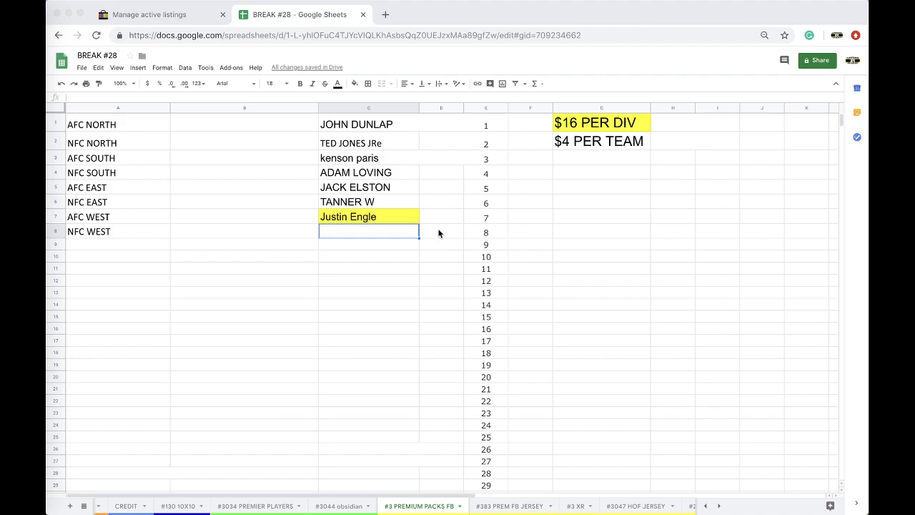
scroll(419, 506, left, 2)
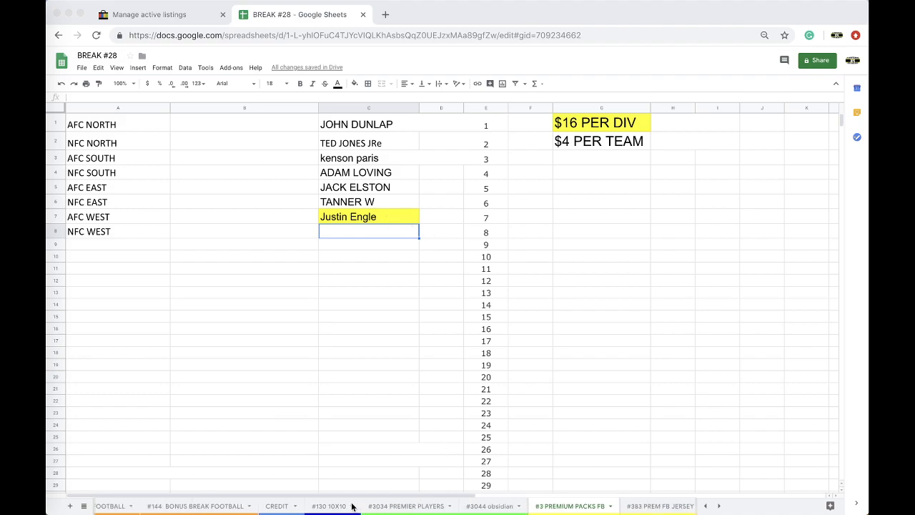
scroll(321, 506, right, 2)
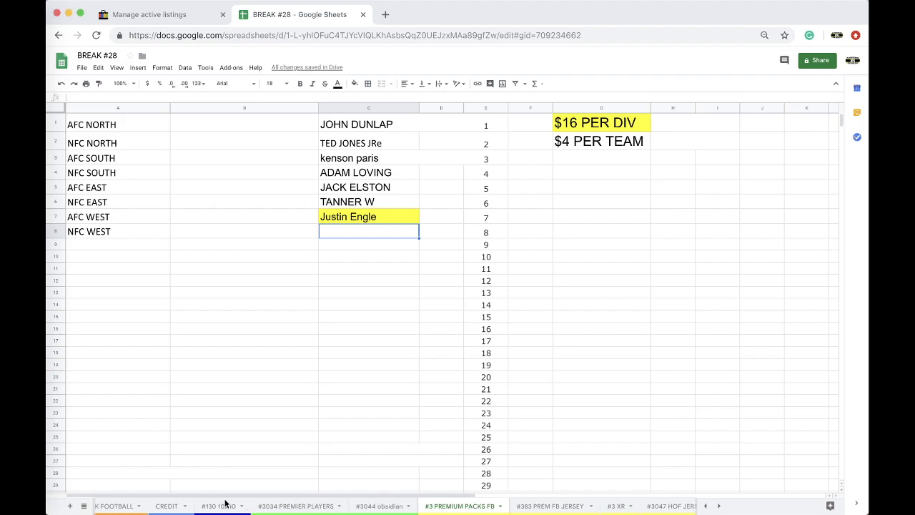
click(227, 505)
scroll(238, 506, right, 3)
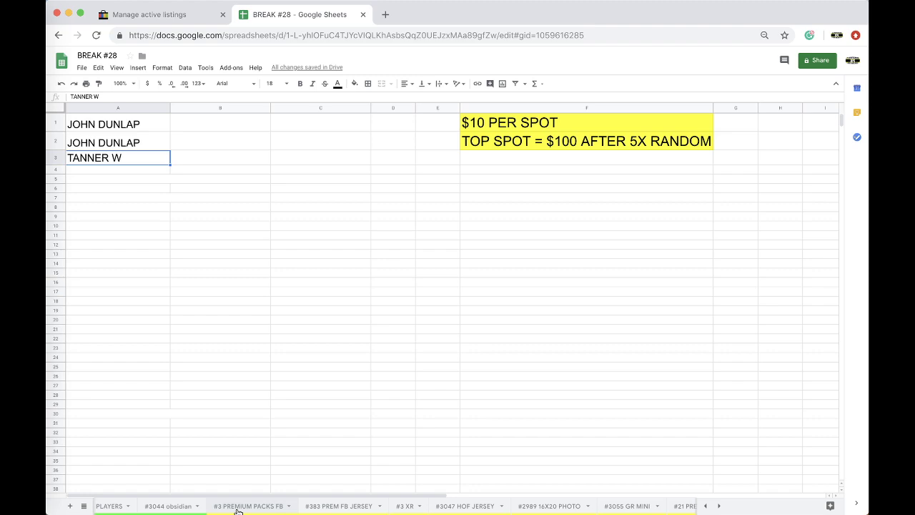
click(239, 508)
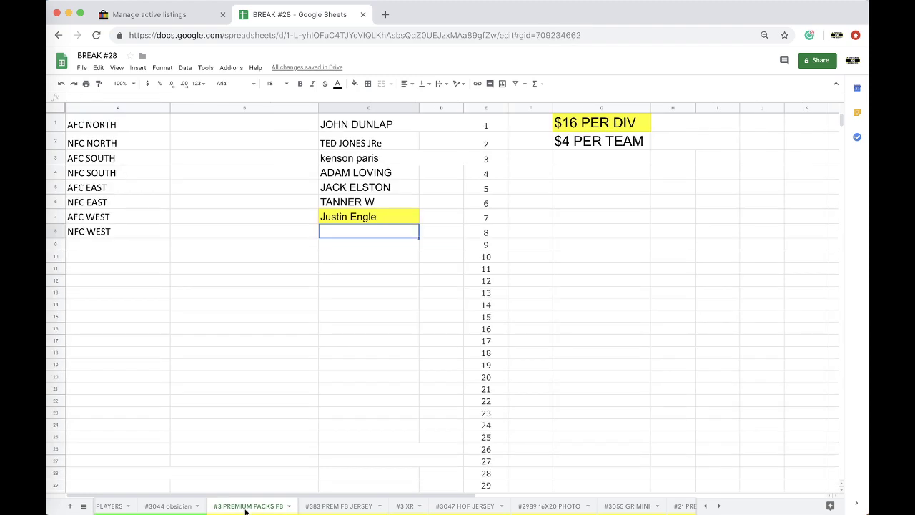
scroll(250, 509, left, 1)
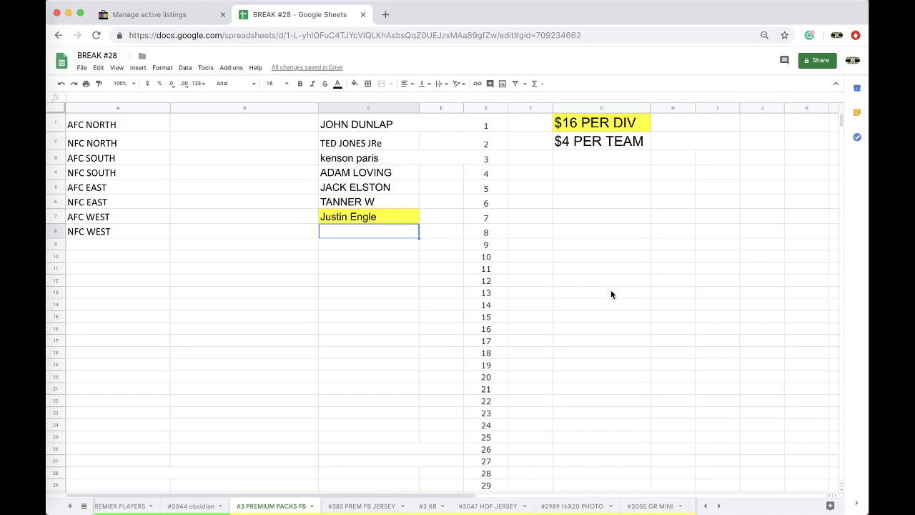
click(350, 506)
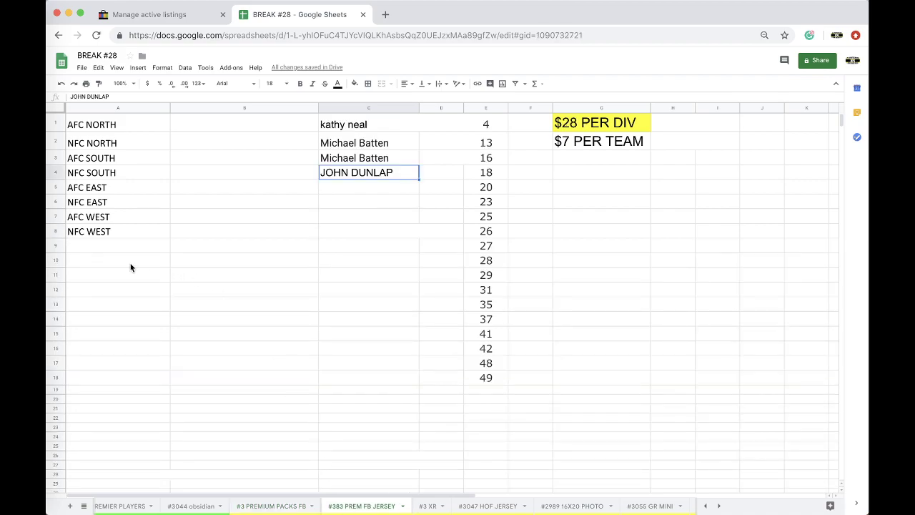
Step: Paste the copied buyer's name into A10 as values only, without its highlight
click(130, 267)
click(180, 279)
click(187, 293)
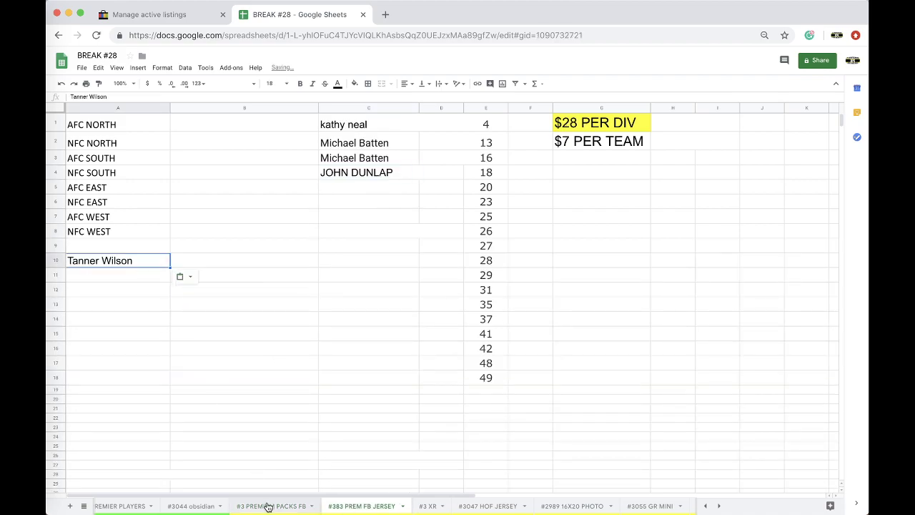
Step: After checking the other sheets, enter the next buyer's name in A11 of #383 PREM FB JERSEY
click(268, 507)
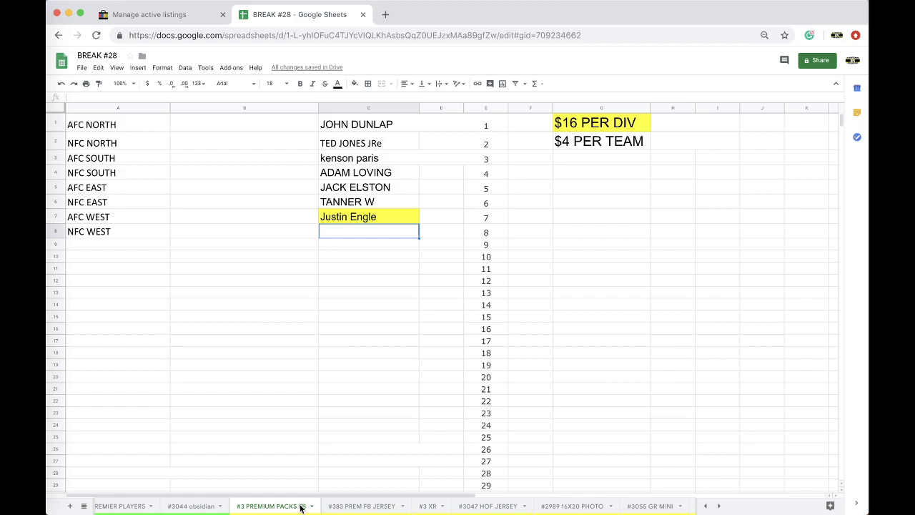
click(361, 507)
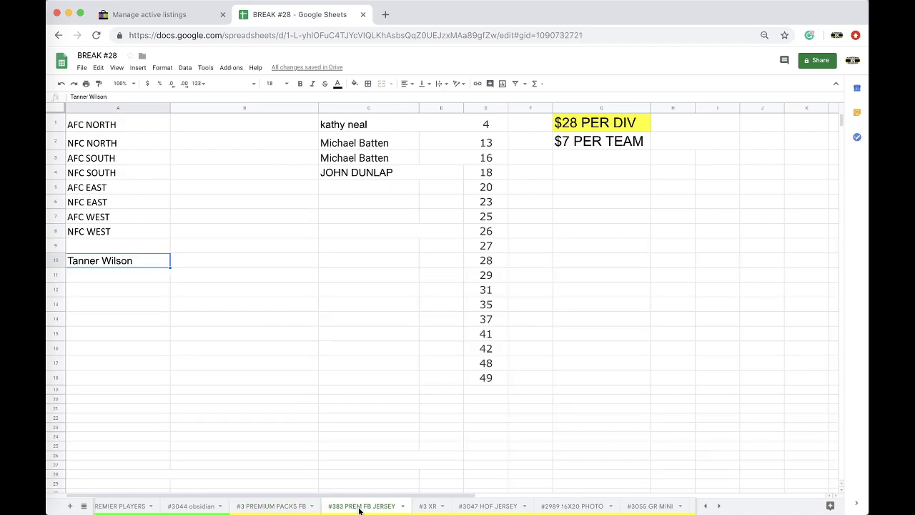
click(302, 507)
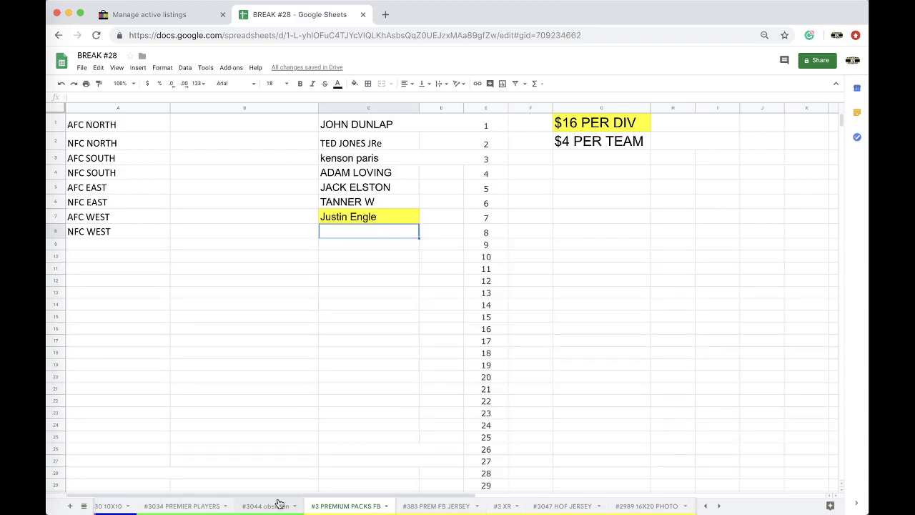
click(278, 505)
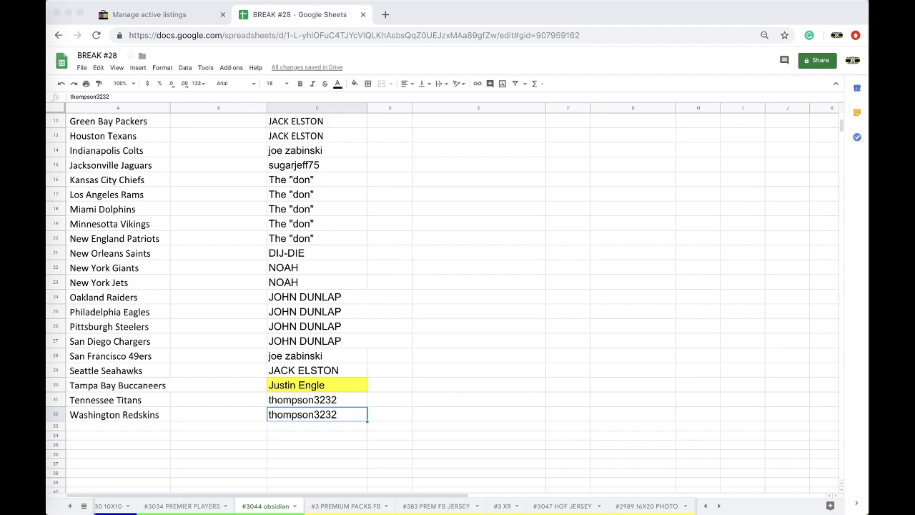
click(429, 506)
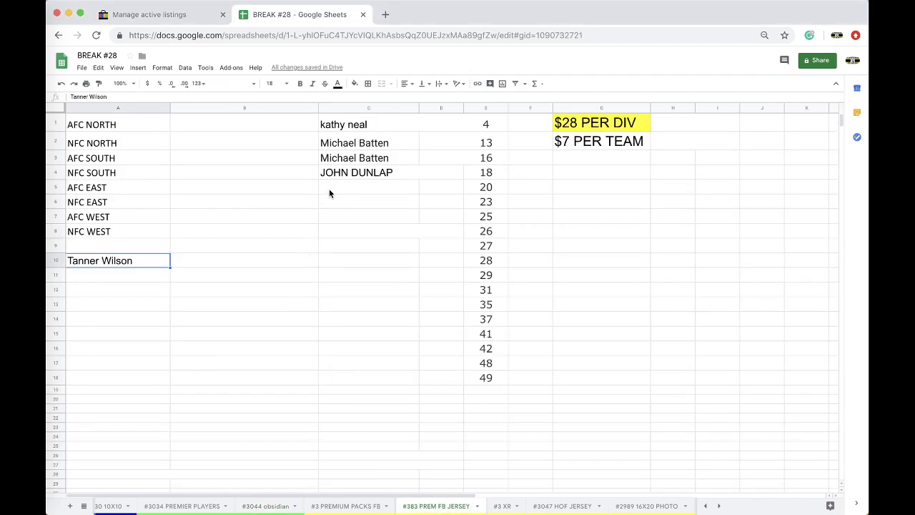
drag(329, 189, 329, 213)
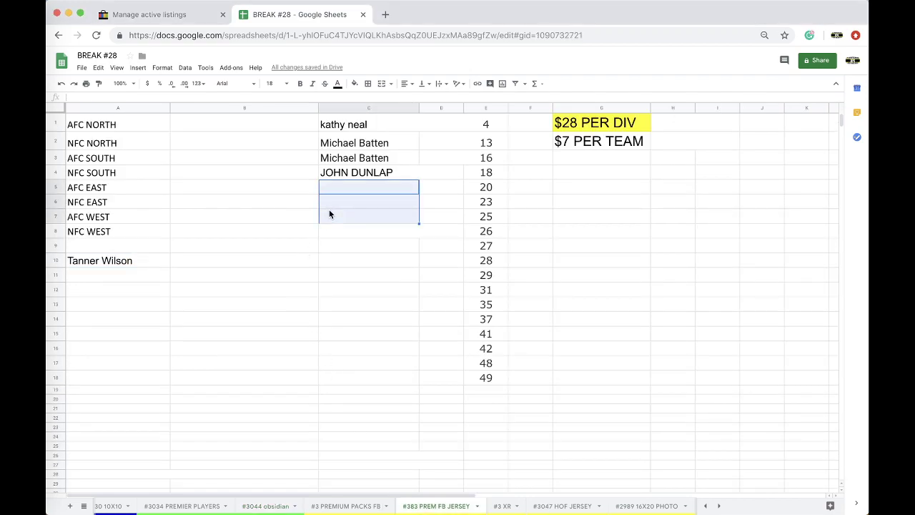
click(146, 277)
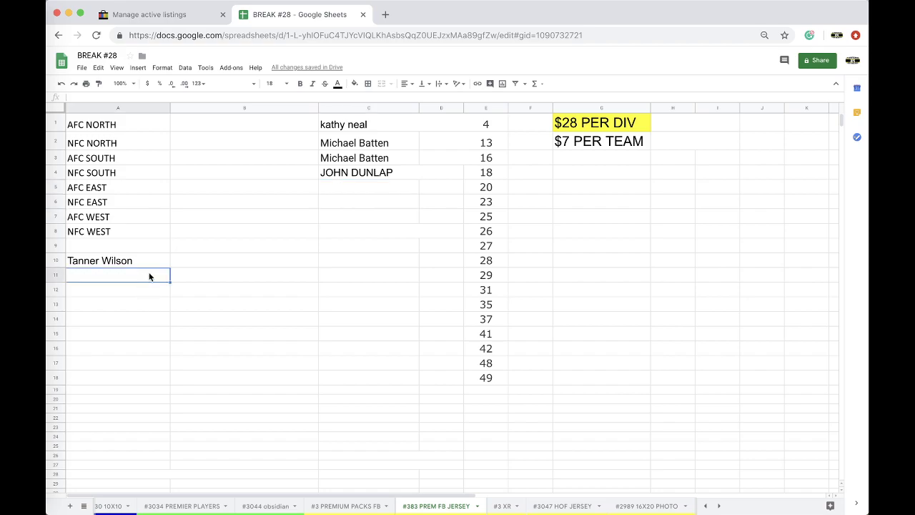
text(WARREN)
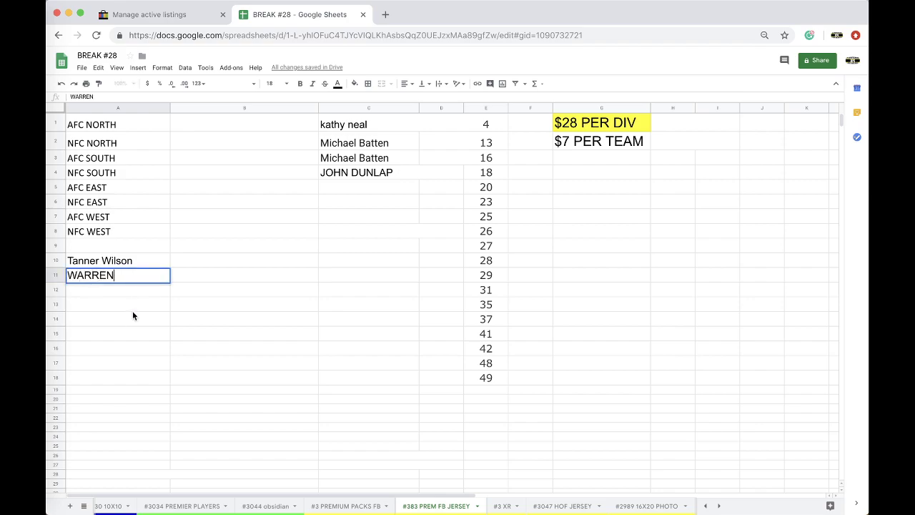
key(Return)
Step: Fill the new buyer's cell A11 yellow
click(113, 277)
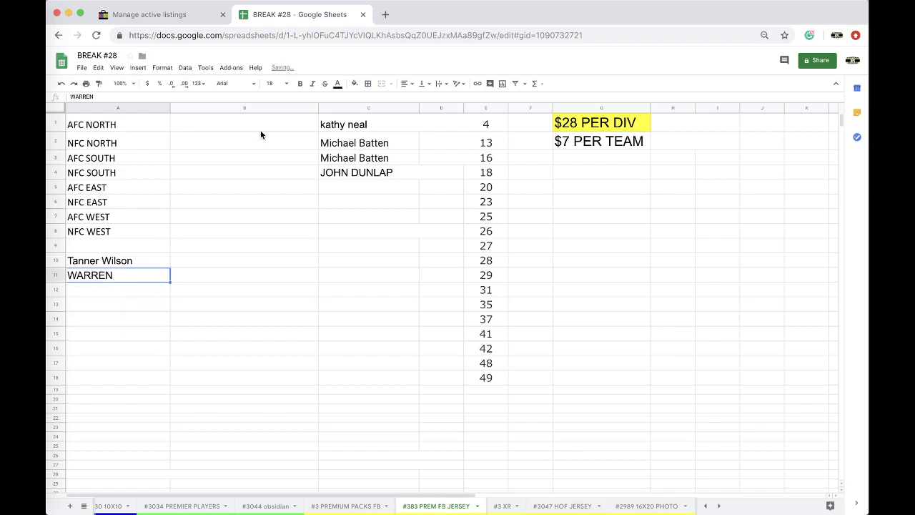
click(355, 84)
click(386, 122)
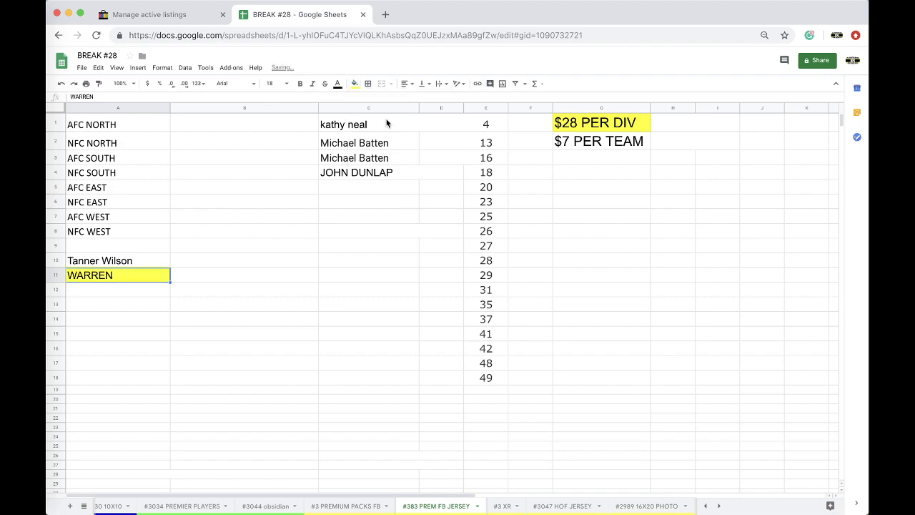
scroll(437, 509, right, 2)
scroll(438, 509, right, 2)
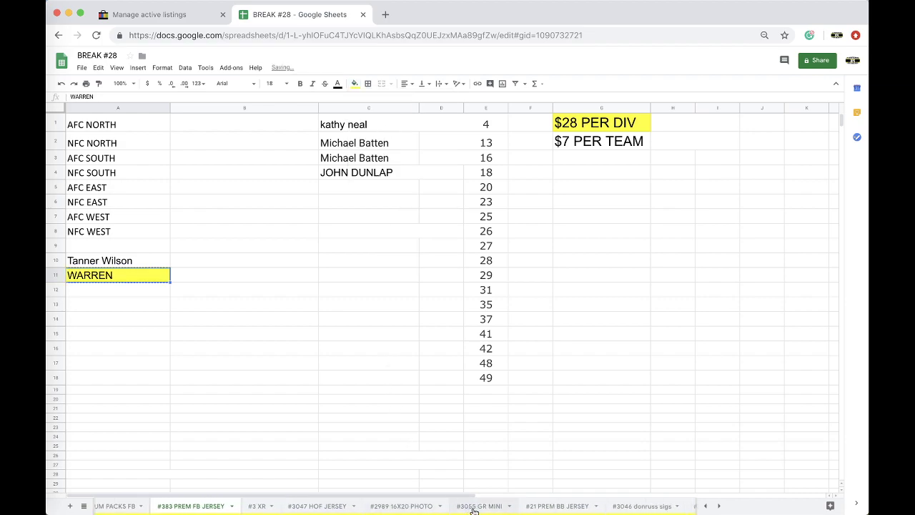
Step: Paste that buyer into the Detroit Lions cell C11 on #3055 GR MINI
click(480, 506)
click(289, 272)
text(WARREN)
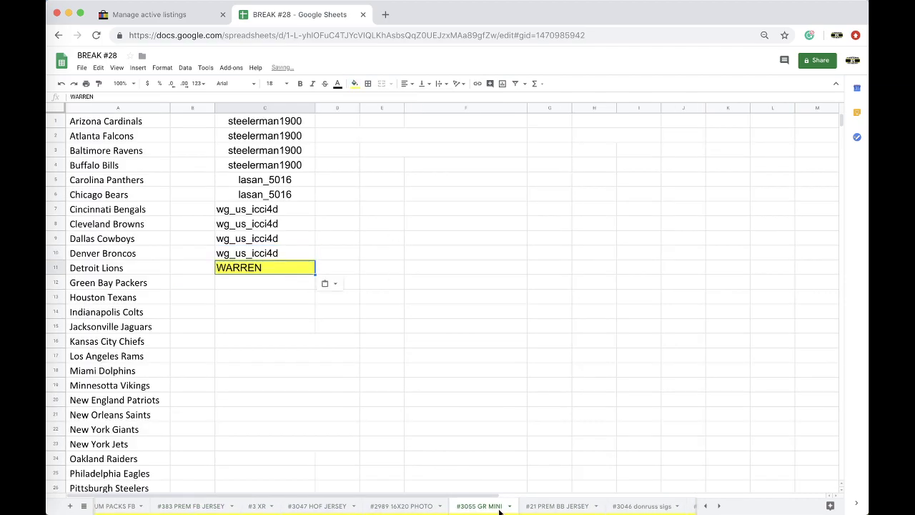
click(425, 506)
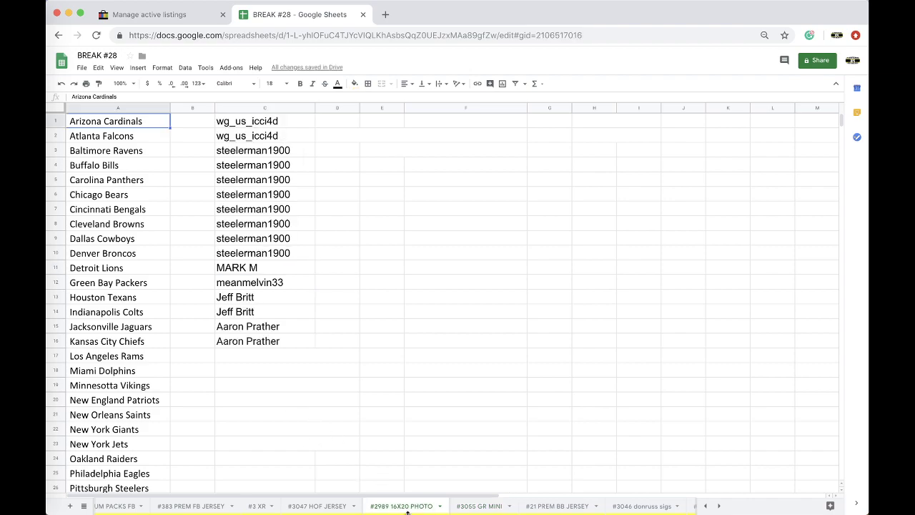
scroll(405, 509, left, 2)
click(318, 506)
click(236, 506)
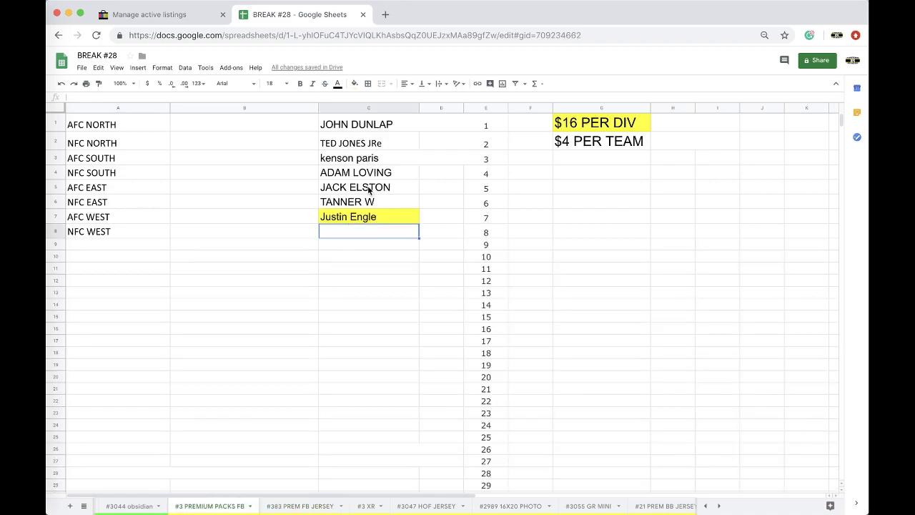
Step: Copy the AFC WEST buyer from C7 into Minnesota Wild and Montreal Canadiens on #12 HK MINI
click(357, 219)
key(ctrl+c)
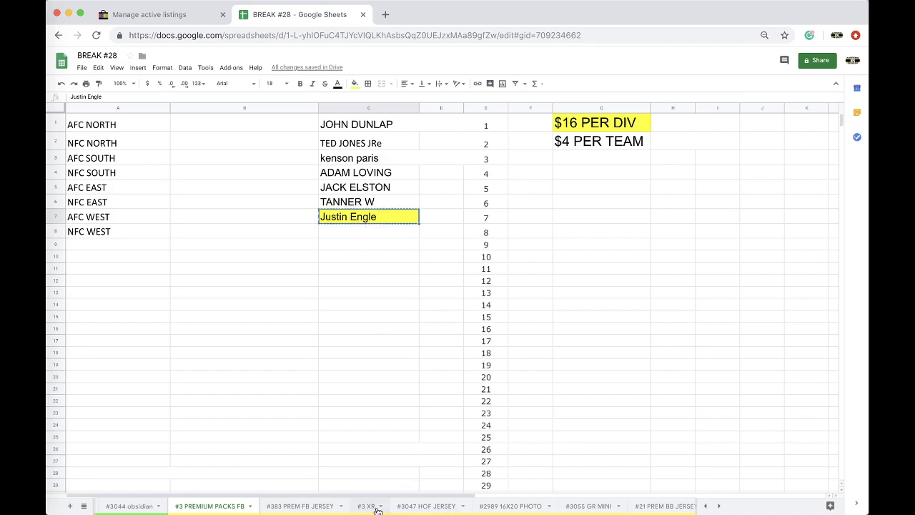
scroll(384, 509, left, 2)
scroll(378, 509, right, 5)
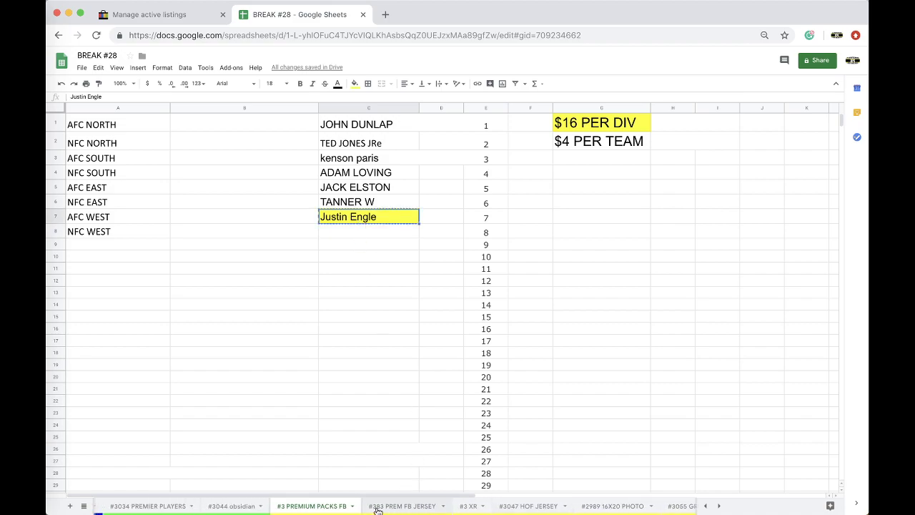
scroll(393, 509, right, 4)
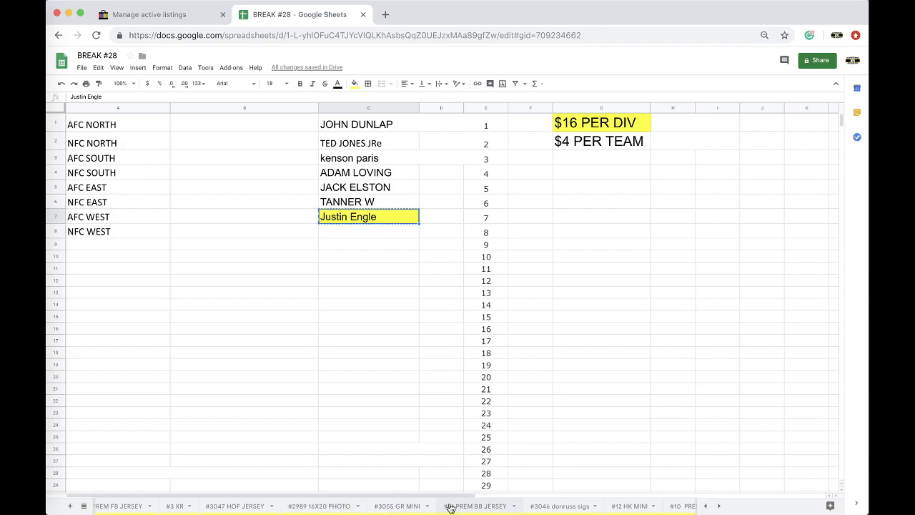
click(504, 506)
click(323, 330)
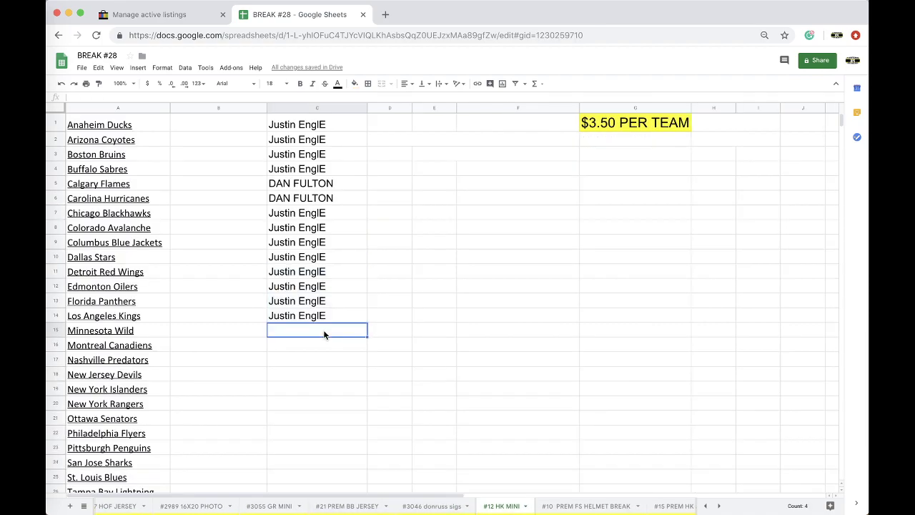
key(ctrl+v)
key(Down)
key(ctrl+v)
Step: Move the #12 HK MINI sheet tab next to #3 XR
scroll(524, 509, left, 1)
drag(523, 511, 398, 506)
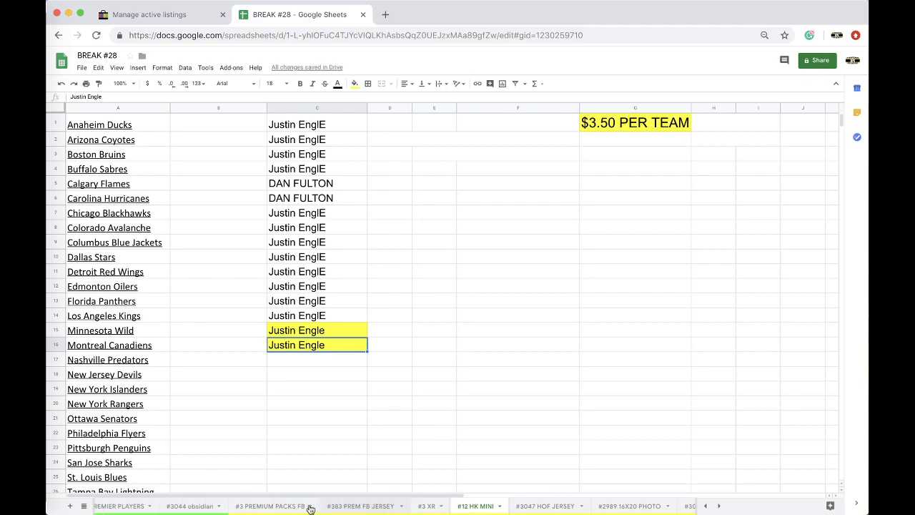
click(278, 507)
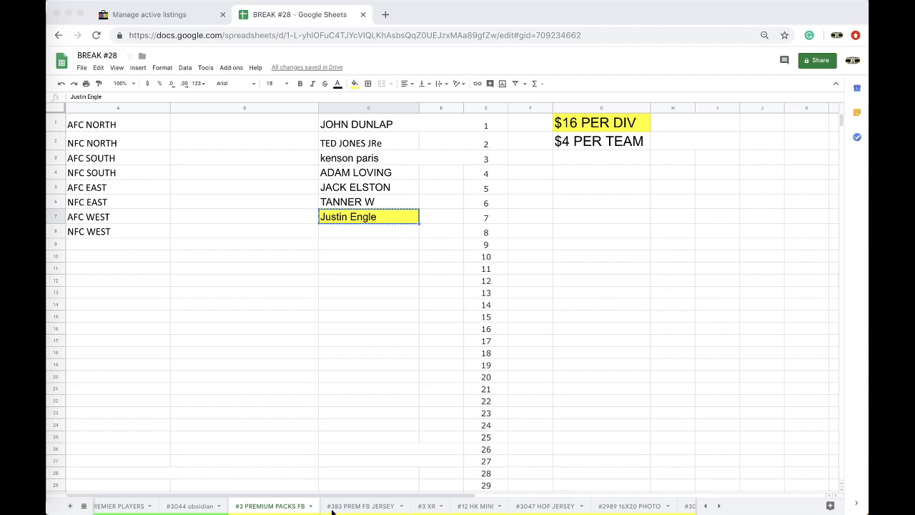
click(354, 506)
Step: Enter another buyer's name in A12 below the A11 entry
click(118, 286)
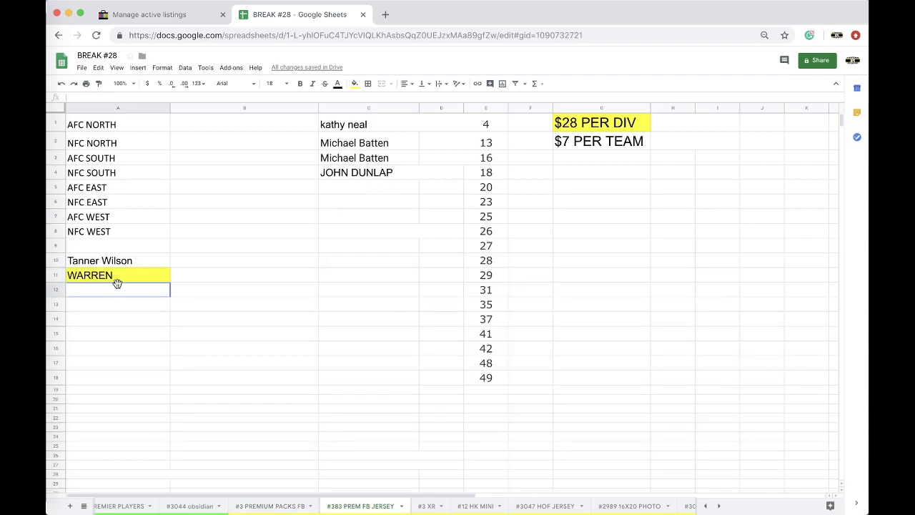
text(DIJ-DIE)
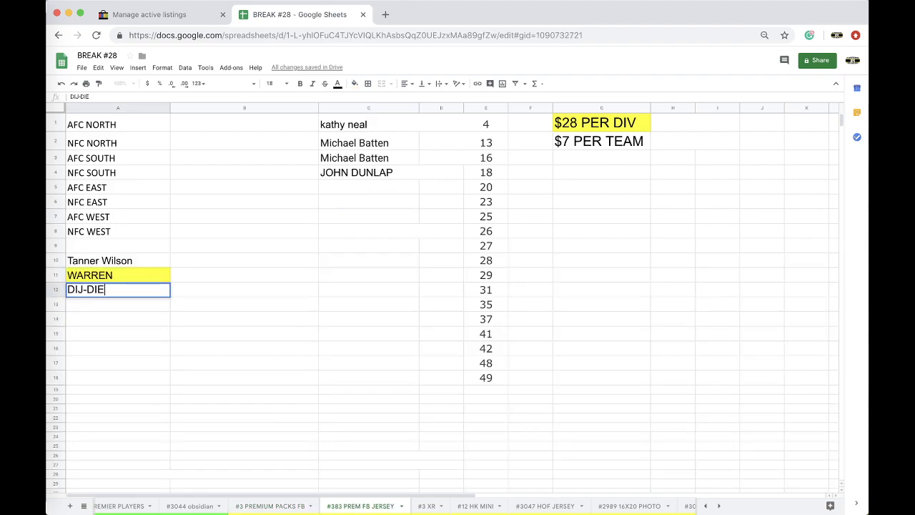
click(93, 321)
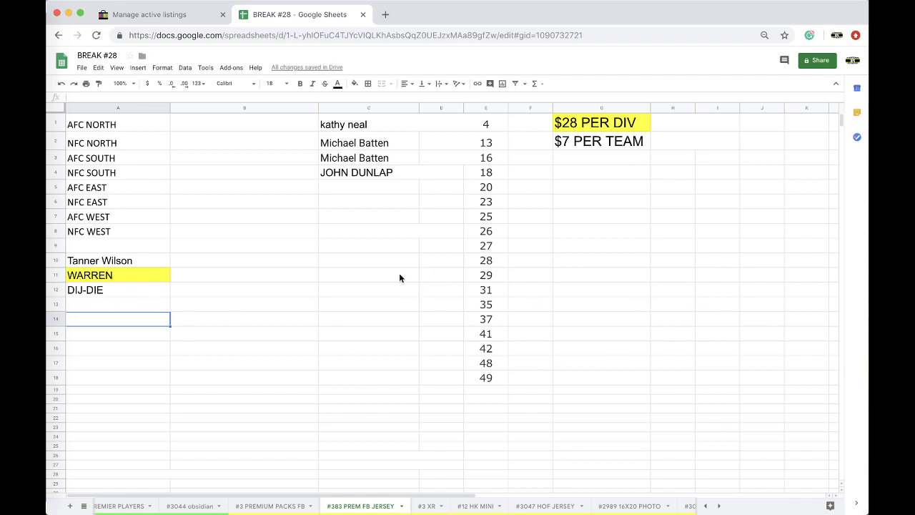
Step: Put X1 in AFC EAST's buyer cell C5
click(351, 188)
text(X1)
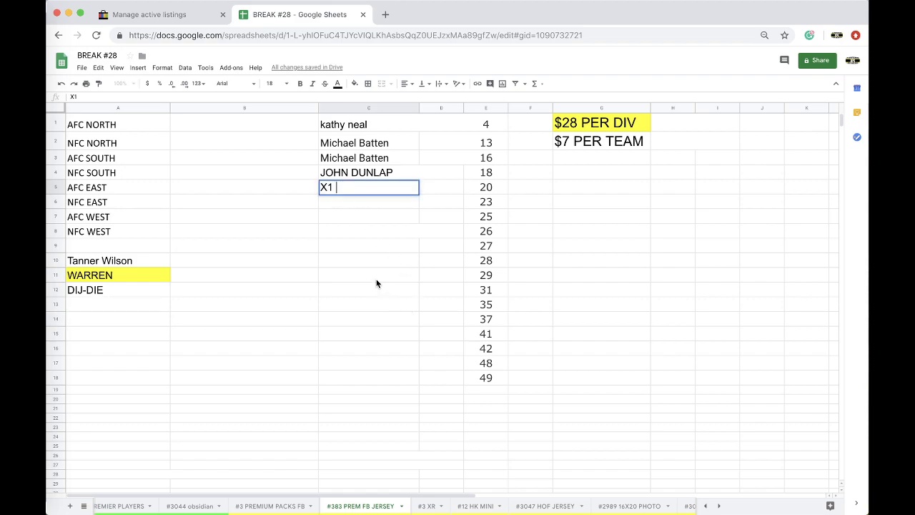
click(266, 301)
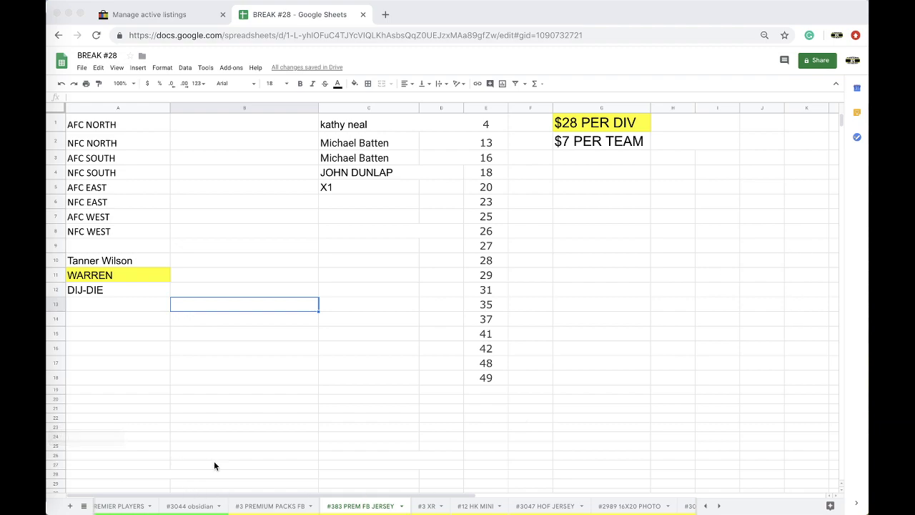
Step: Remove the yellow fill from the Minnesota Wild and Montreal Canadiens cells on #12 HK MINI
scroll(400, 505, right, 2)
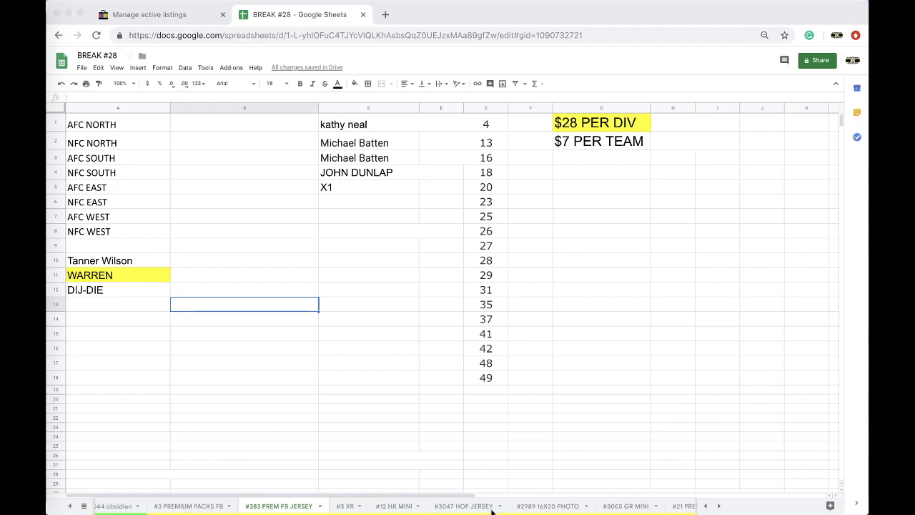
click(405, 505)
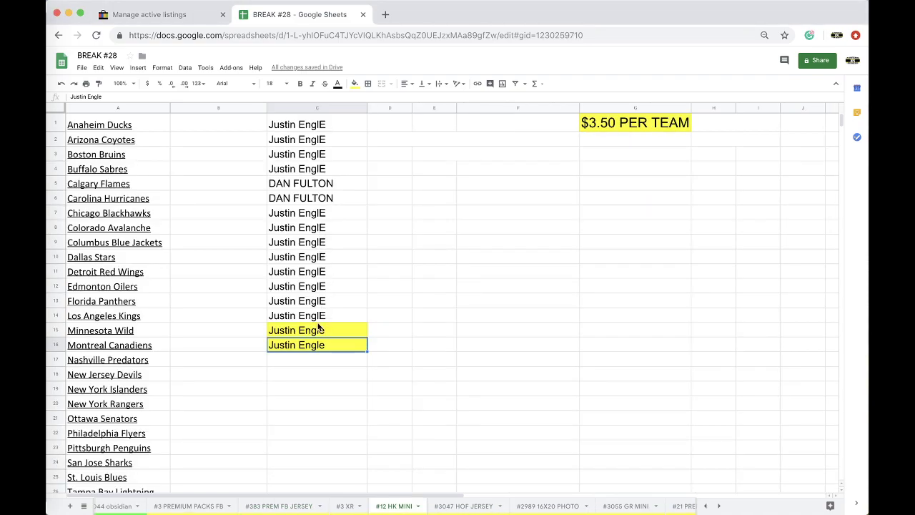
click(320, 329)
shift+click(312, 345)
click(354, 83)
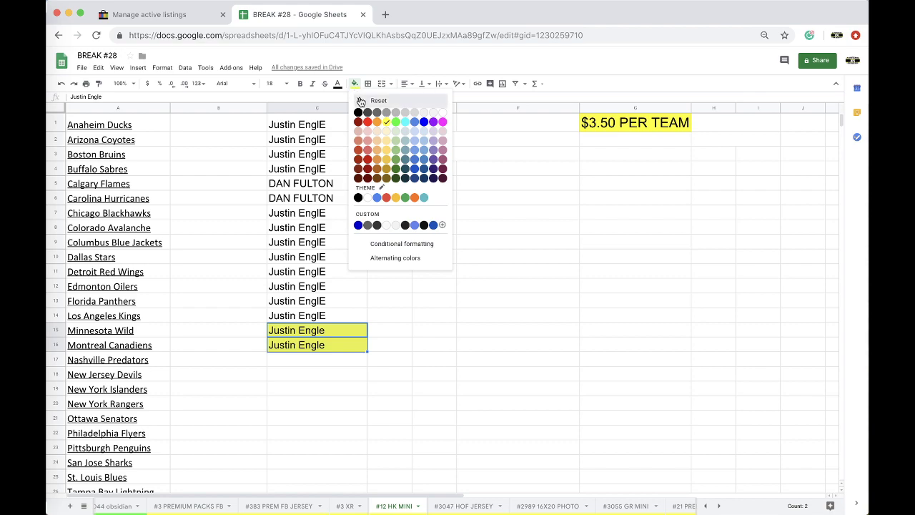
click(376, 99)
Step: Remove the yellow fill from Tampa Bay Buccaneers' cell C30 on #3044 obsidian
scroll(372, 505, left, 2)
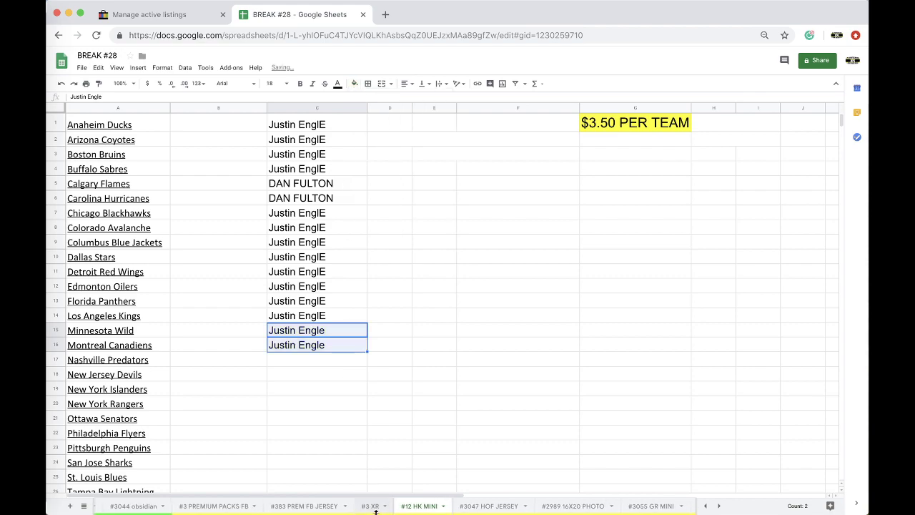
scroll(376, 509, left, 3)
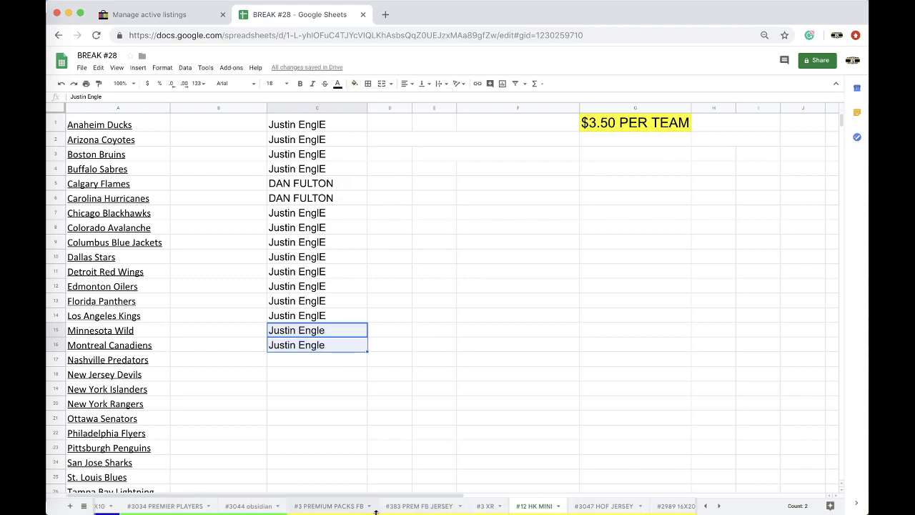
click(297, 507)
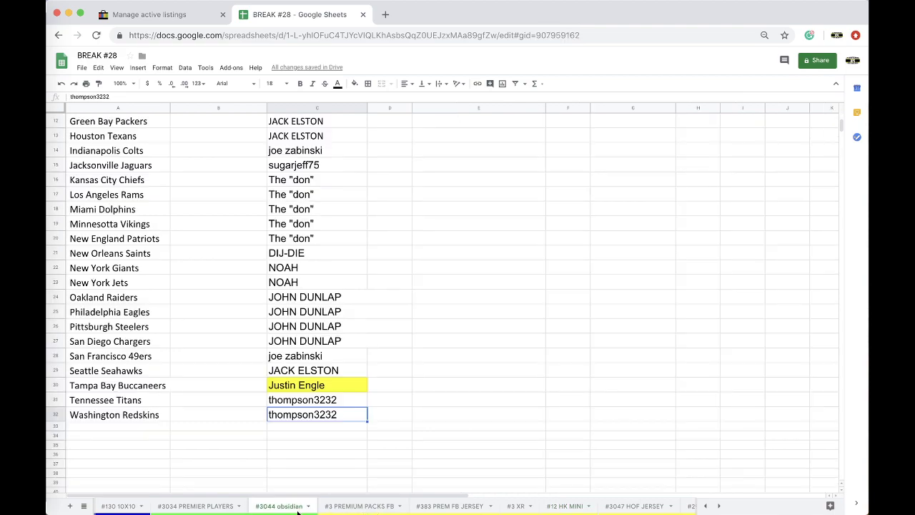
click(315, 386)
click(355, 83)
click(366, 100)
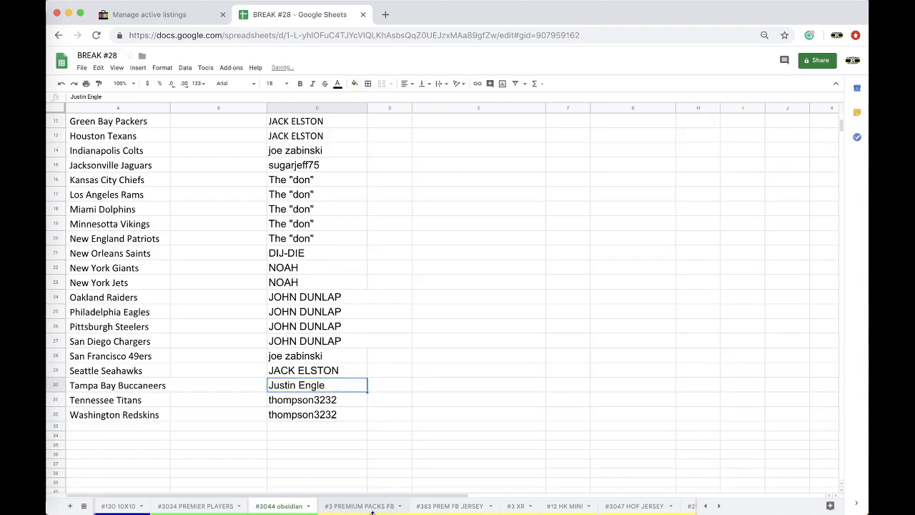
Step: Remove the yellow fill from AFC WEST's buyer cell C7 on #3 PREMIUM PACKS FB
click(360, 507)
click(355, 83)
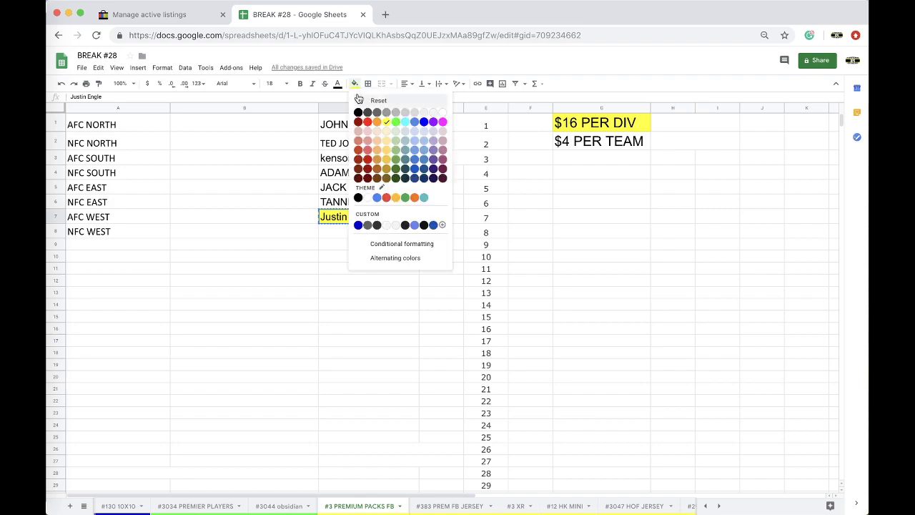
click(359, 97)
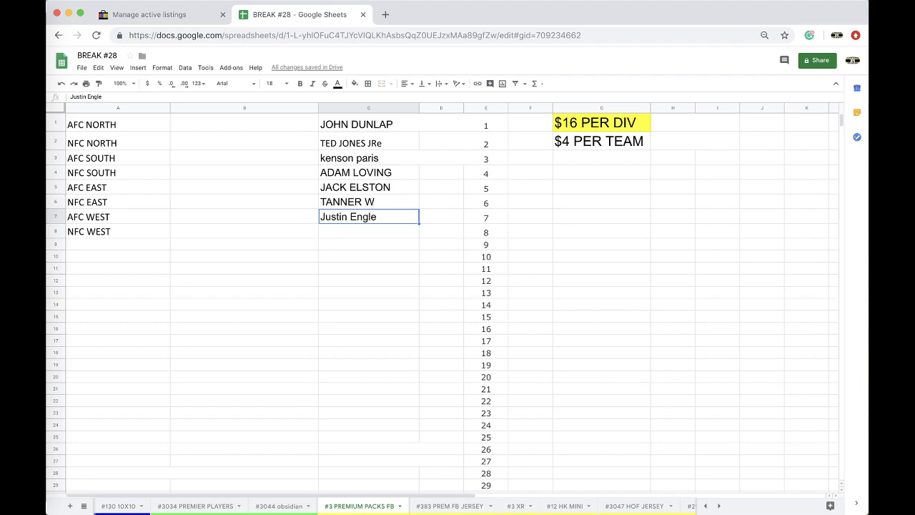
click(464, 505)
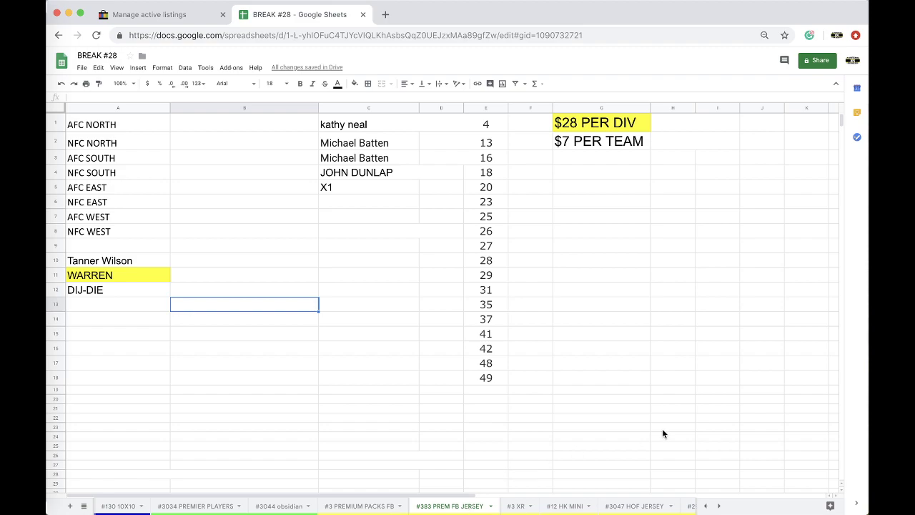
Step: Back on #383 PREM FB JERSEY, enter the fourth buyer's name in A13
key(super+Tab)
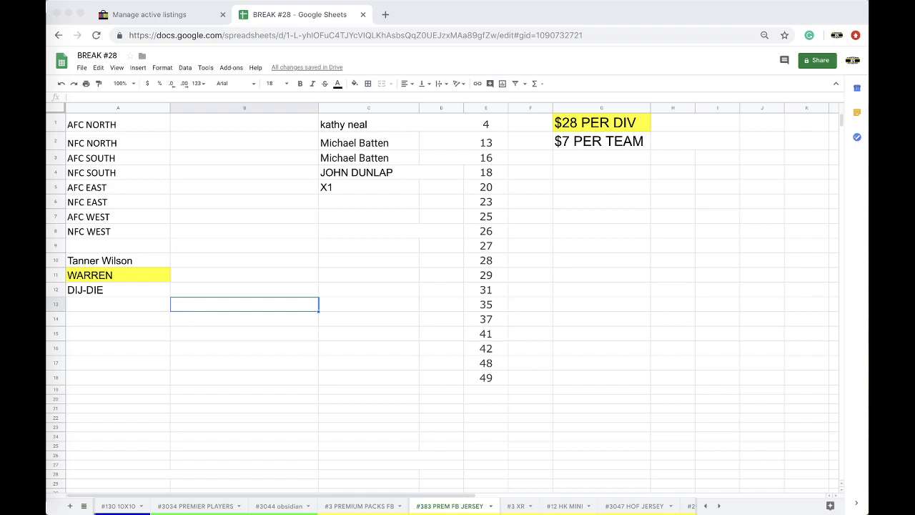
click(391, 510)
click(376, 507)
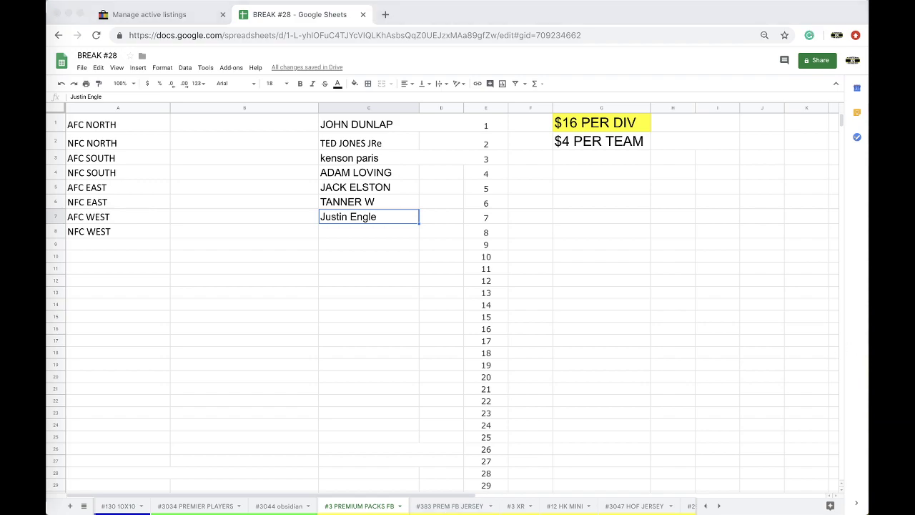
click(455, 506)
click(429, 506)
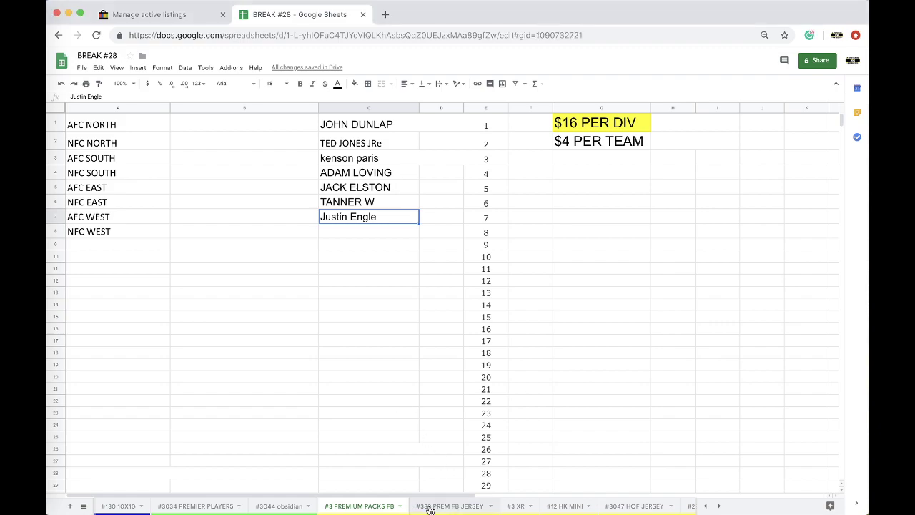
click(122, 309)
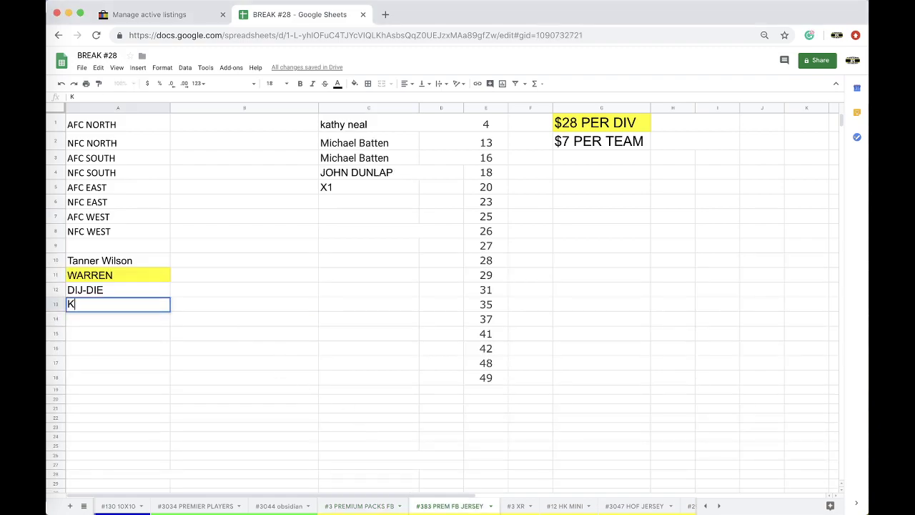
key(Return)
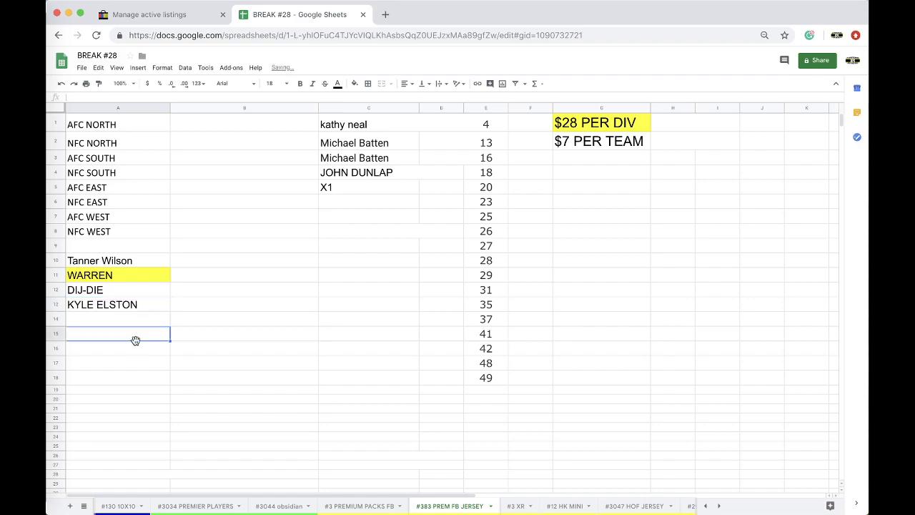
Step: Fill A13 bright yellow to match A11
click(116, 309)
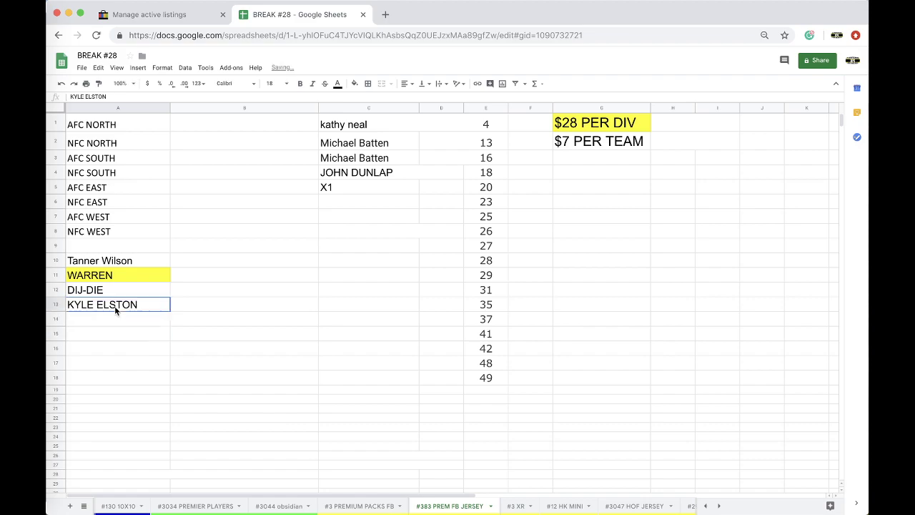
click(355, 85)
click(386, 130)
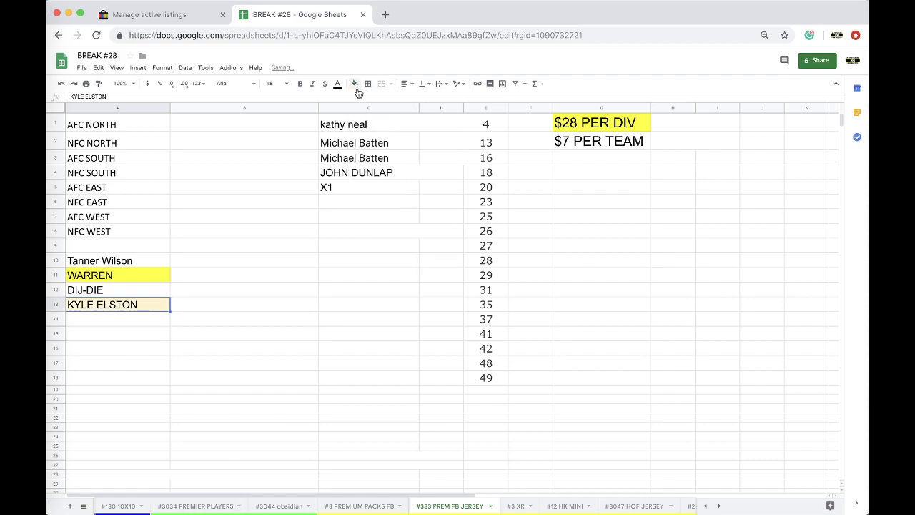
click(355, 86)
click(386, 122)
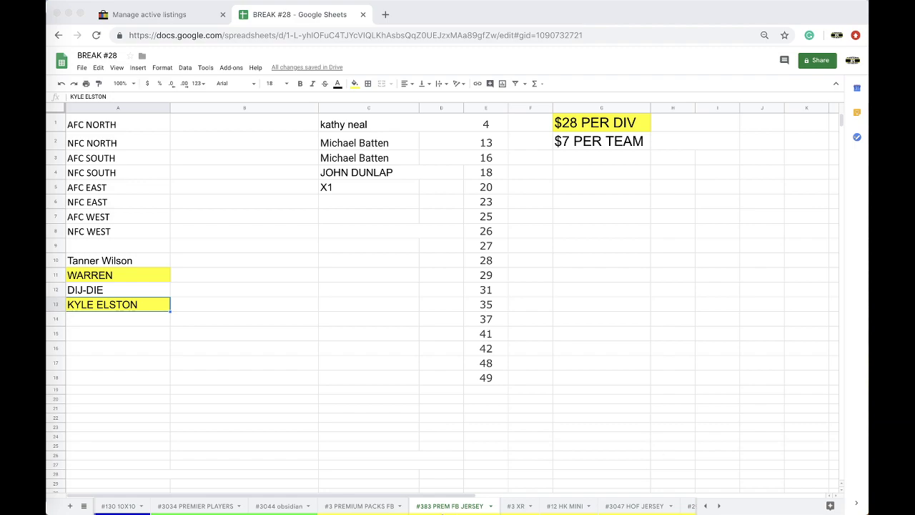
click(355, 506)
drag(339, 203, 337, 230)
click(199, 263)
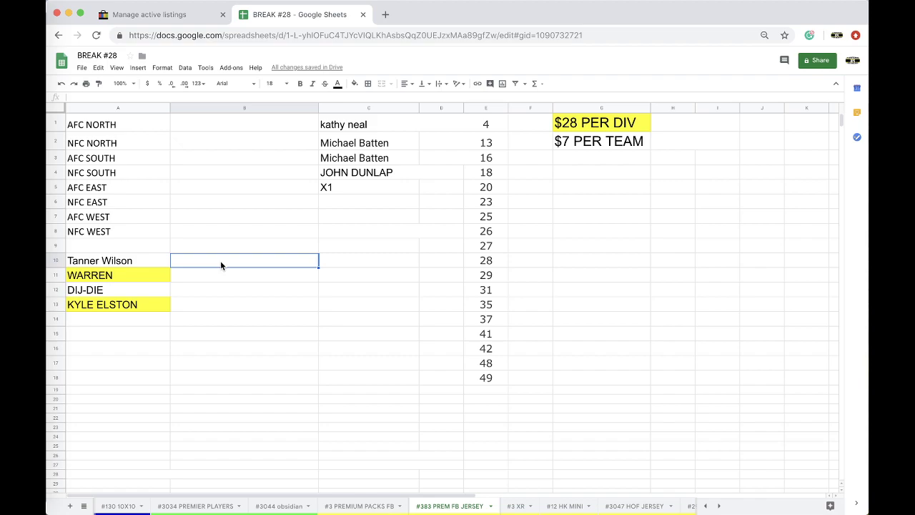
Step: Fill the still-empty NFC WEST buyer cell C8 on #3 PREMIUM PACKS FB yellow
click(201, 508)
click(268, 506)
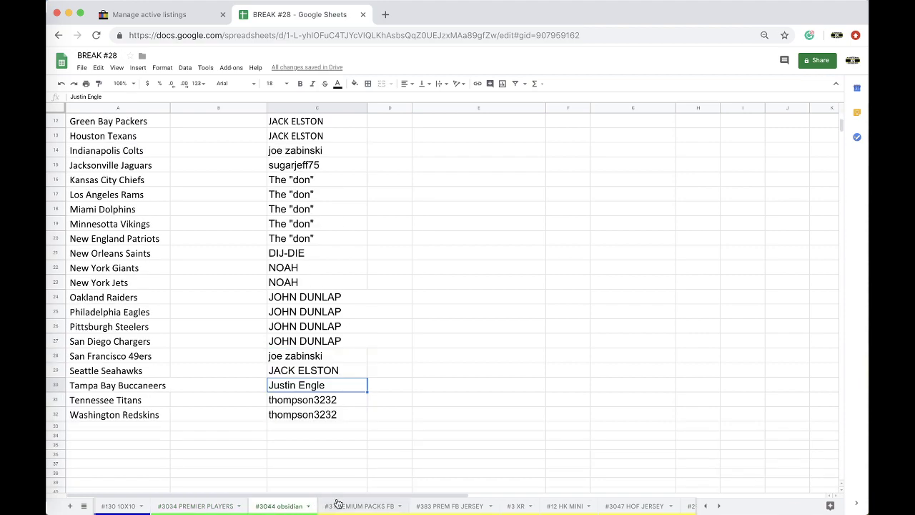
click(362, 505)
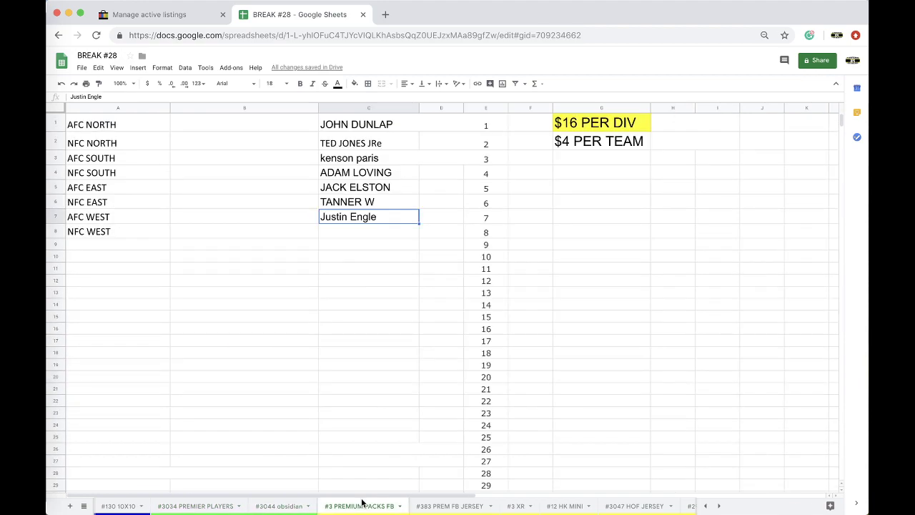
click(334, 230)
click(354, 84)
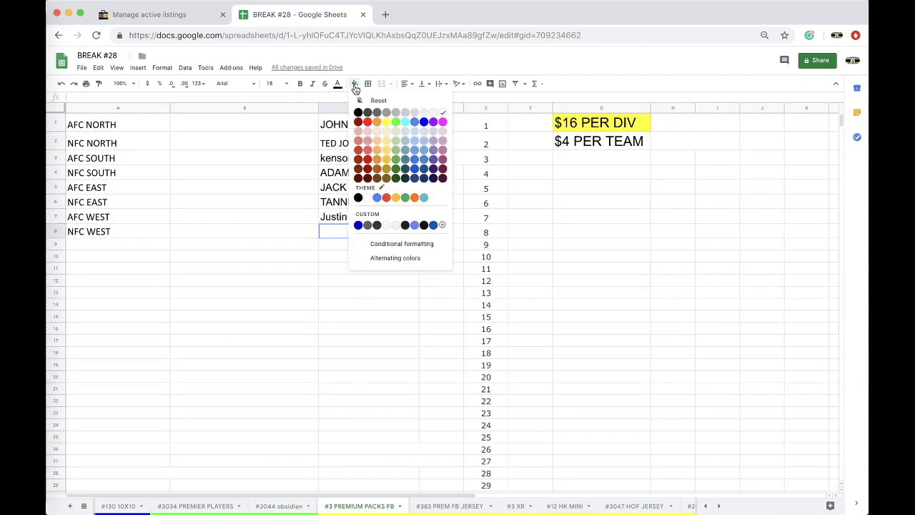
click(386, 122)
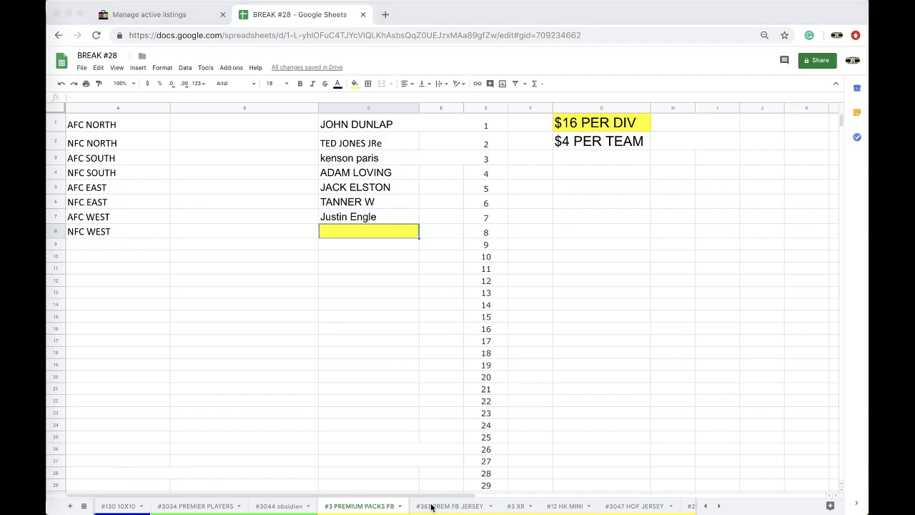
click(435, 505)
Step: Enter the buyer's name in B10 and copy it into B11
text(CHESTER)
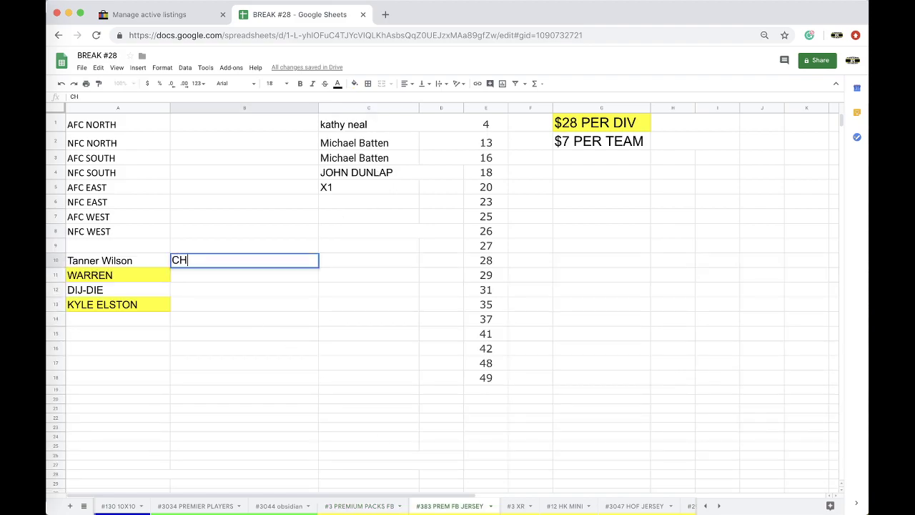
key(Return)
click(190, 263)
key(ctrl+c)
key(Down)
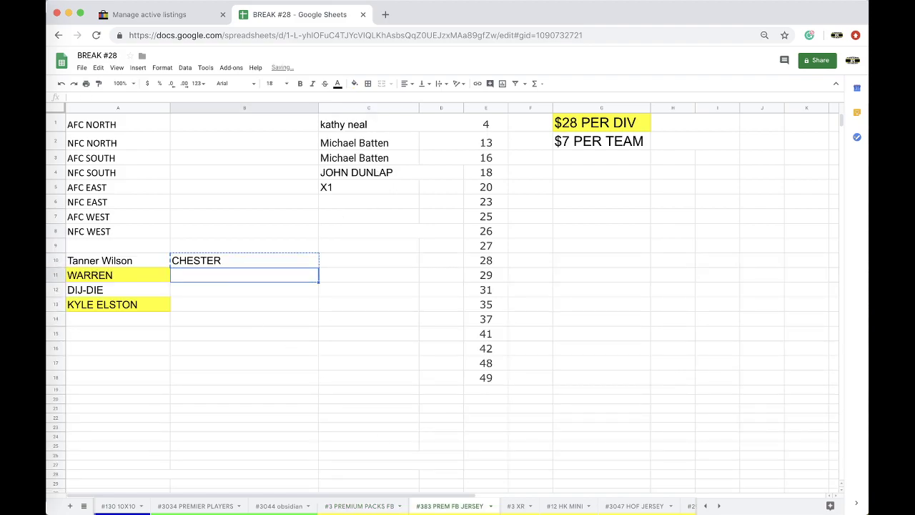
key(ctrl+v)
drag(184, 264, 189, 276)
Step: Put the X2 placeholder in NFC EAST's cell C6
click(371, 187)
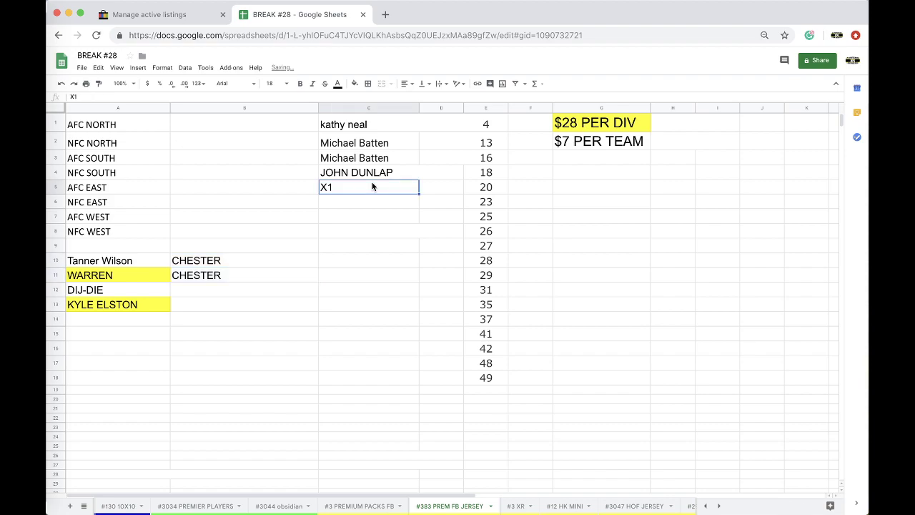
click(353, 199)
text(X2)
click(345, 244)
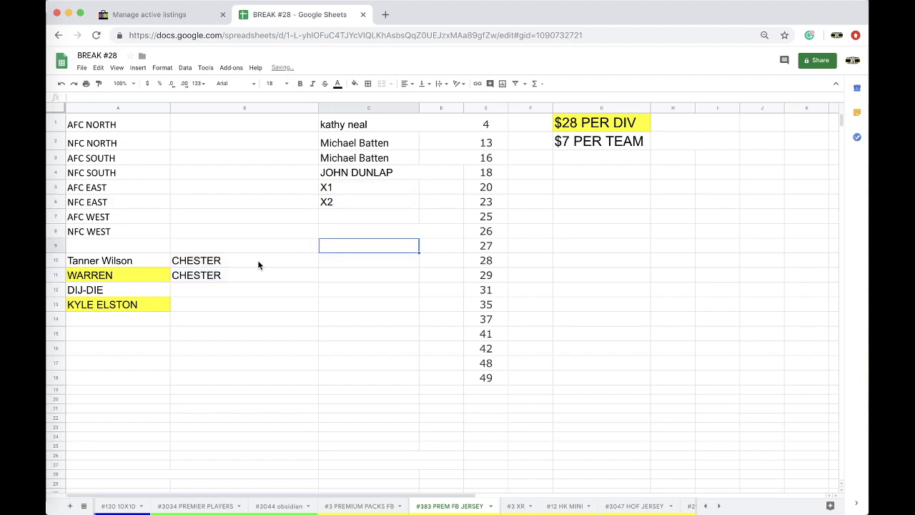
Step: Fill the buyer cells B10:B11 yellow
drag(259, 262, 235, 276)
click(354, 83)
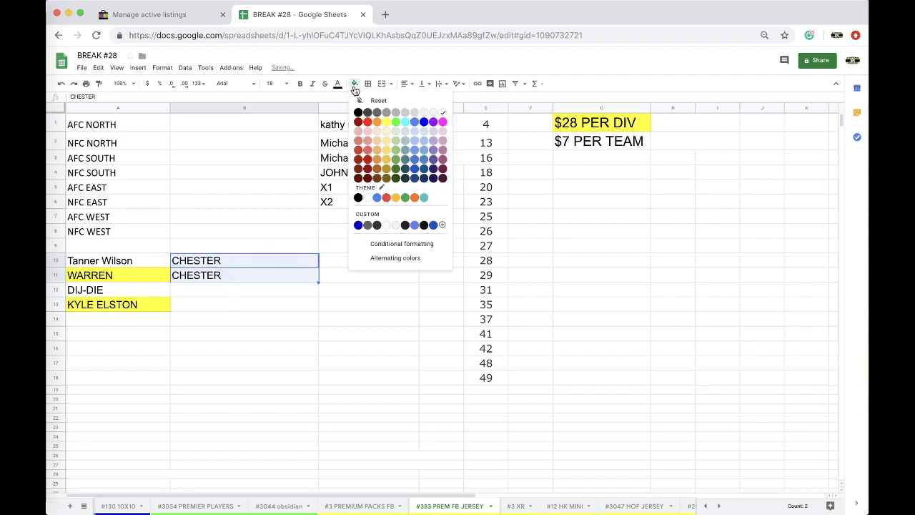
click(386, 122)
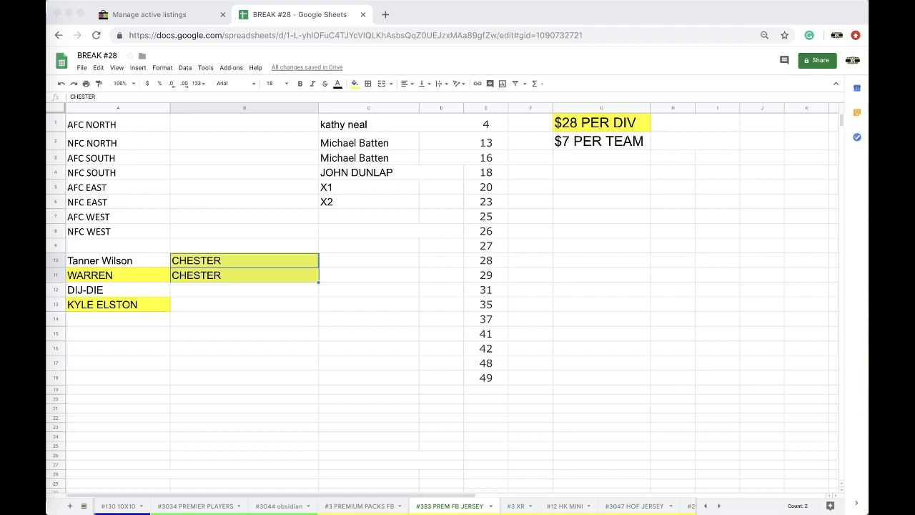
double_click(267, 275)
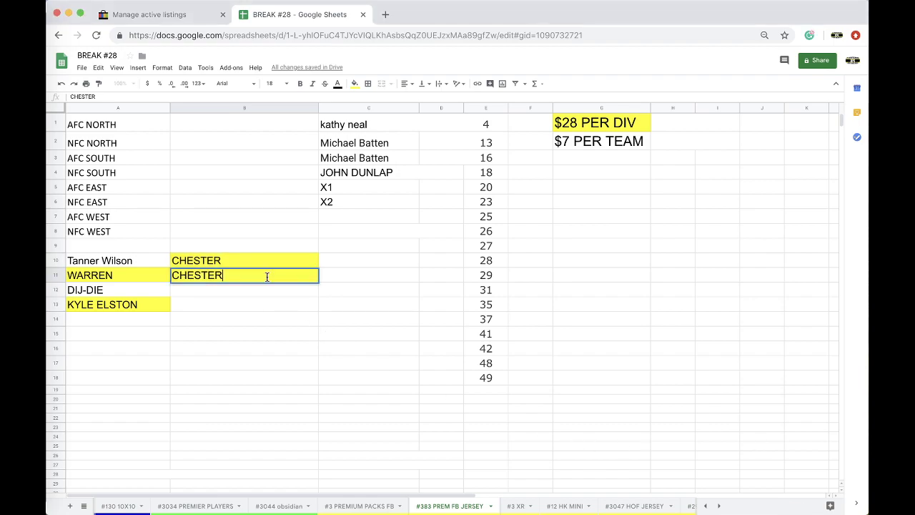
scroll(342, 508, left, 5)
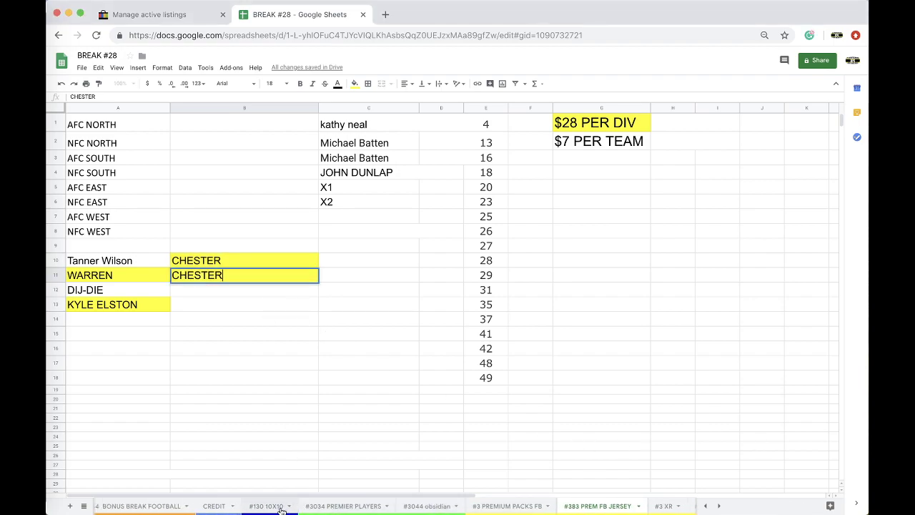
click(272, 506)
Step: Paste the buyer's name into A4 on #130 10X10 and fill it yellow
click(121, 172)
key(ctrl+v)
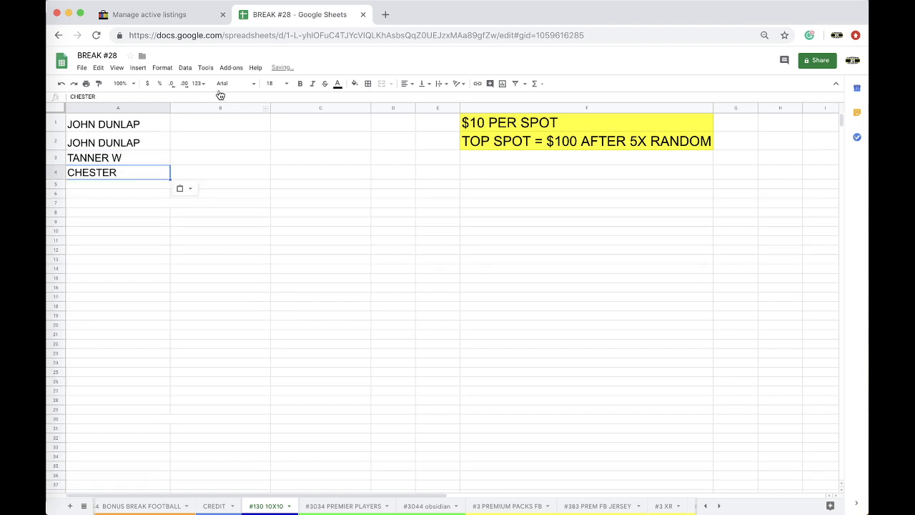
click(354, 84)
click(385, 123)
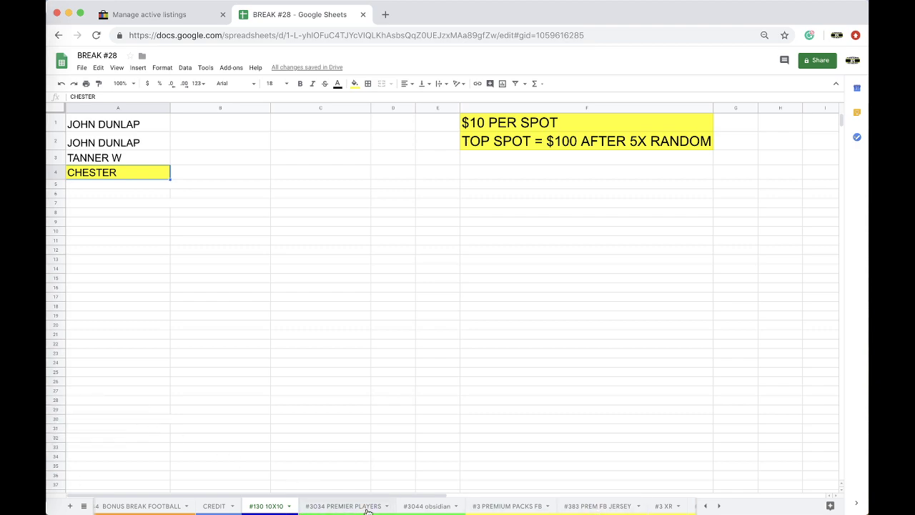
click(478, 508)
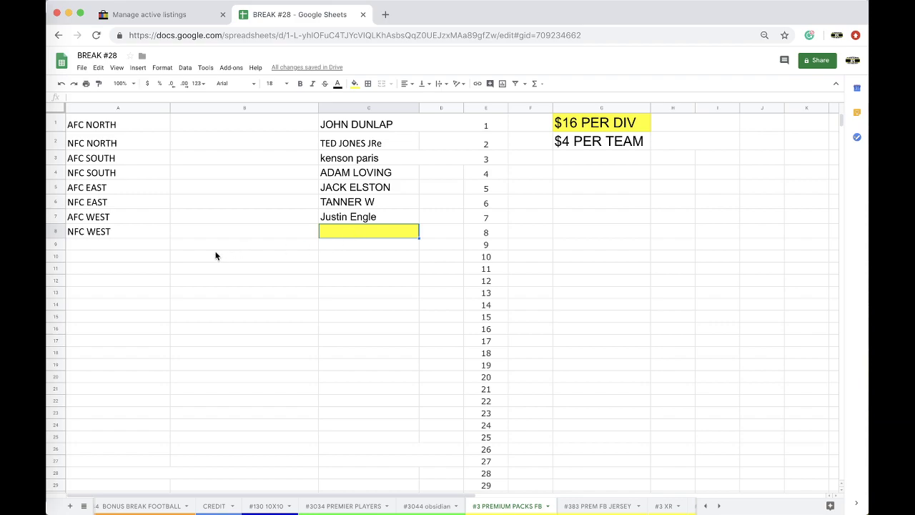
Step: Check the empty yellow NFC WEST cell C8, then look over the #3034 and #3044 sheets
drag(118, 268, 120, 284)
click(354, 231)
click(354, 507)
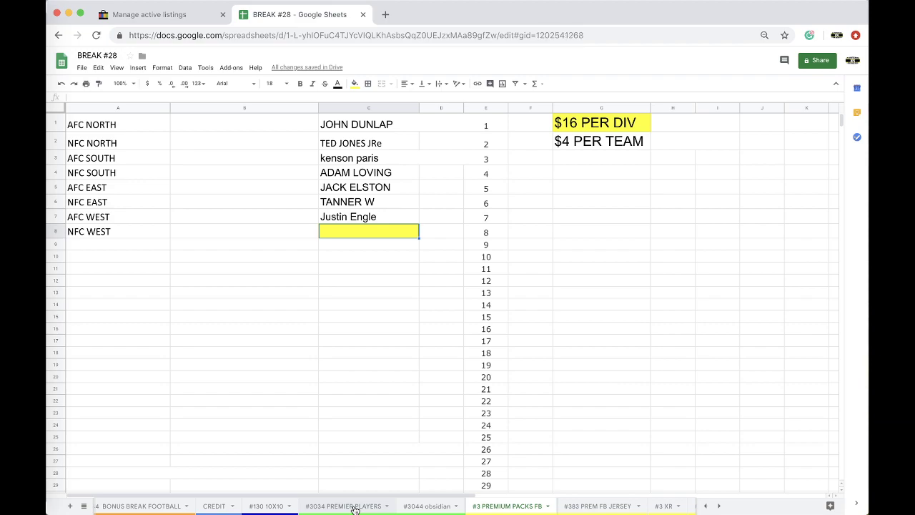
click(412, 508)
click(426, 507)
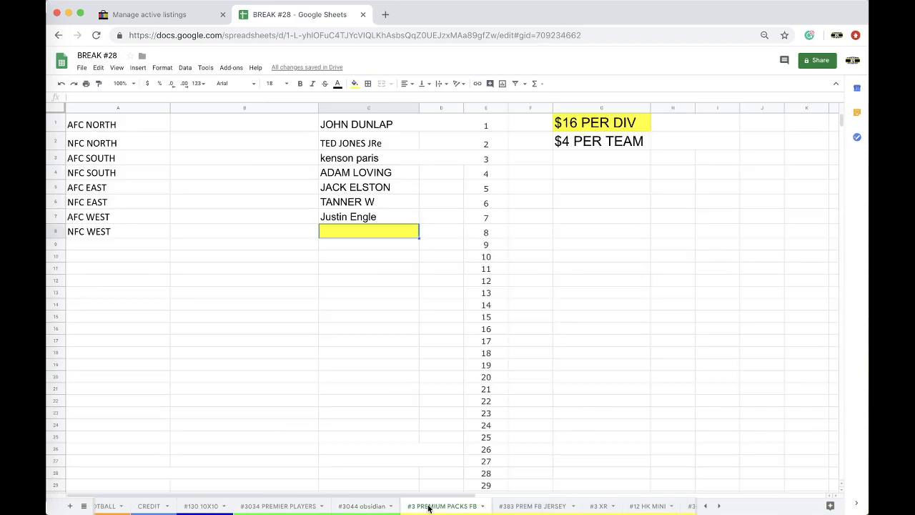
Step: Reset the yellow fill on buyer cell A11 of #383 PREM FB JERSEY
click(465, 506)
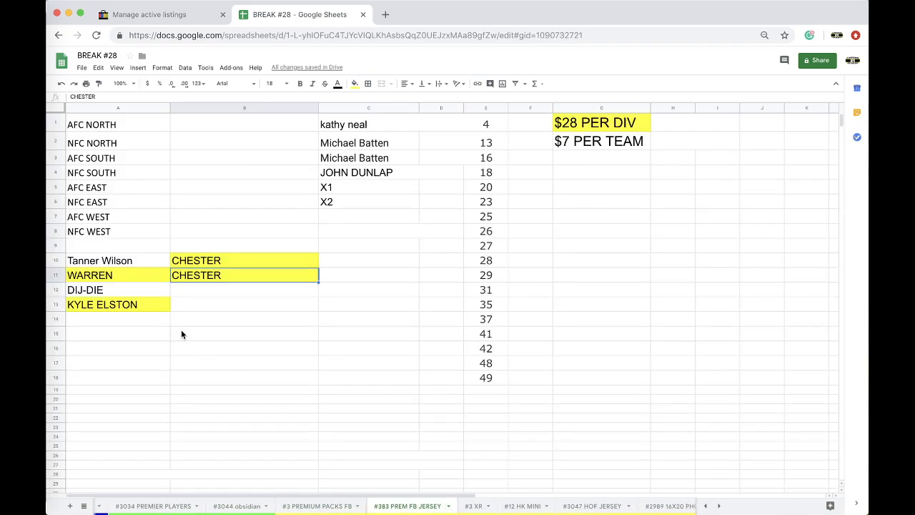
click(115, 276)
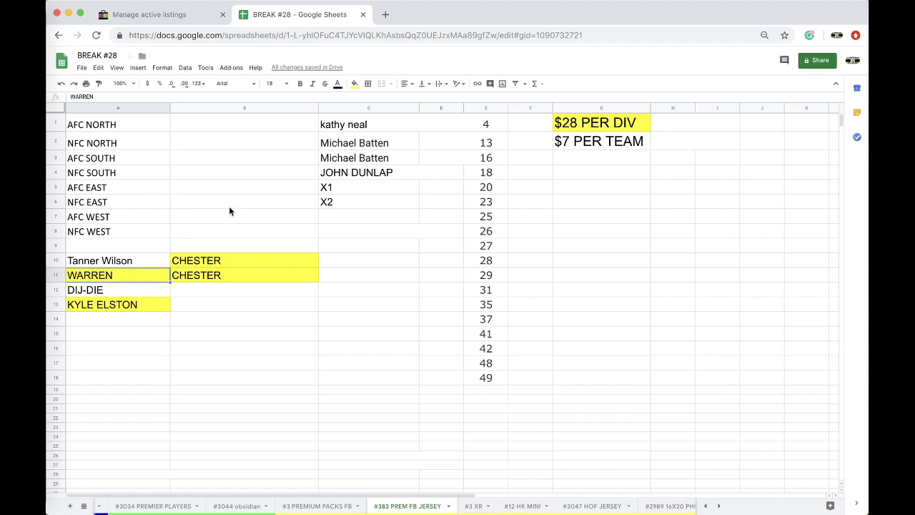
click(354, 84)
click(361, 97)
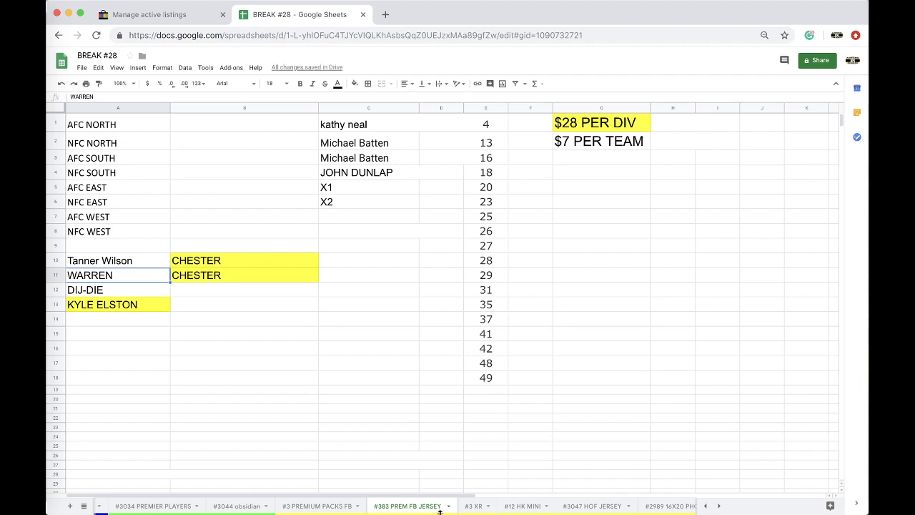
scroll(429, 509, right, 3)
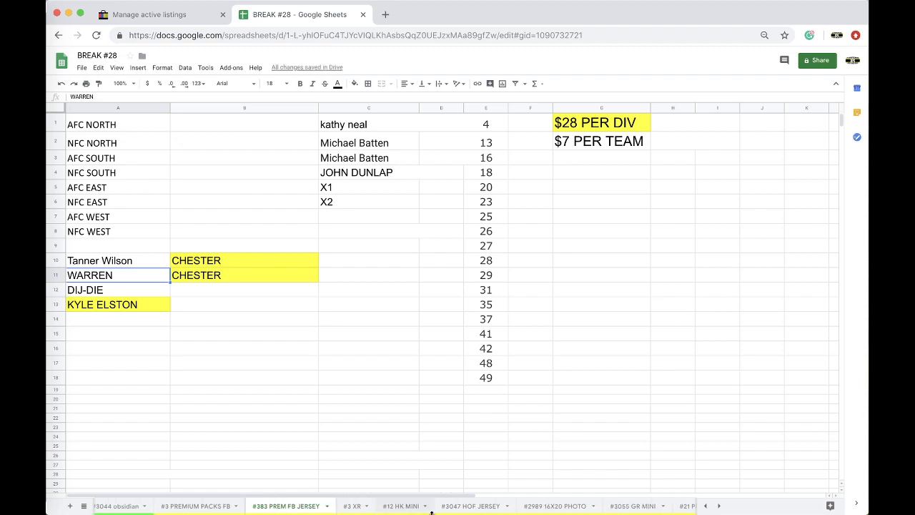
scroll(412, 509, right, 2)
Step: Clear the yellow fill from the Detroit Lions buyer in C11 on #3055 GR MINI
click(529, 505)
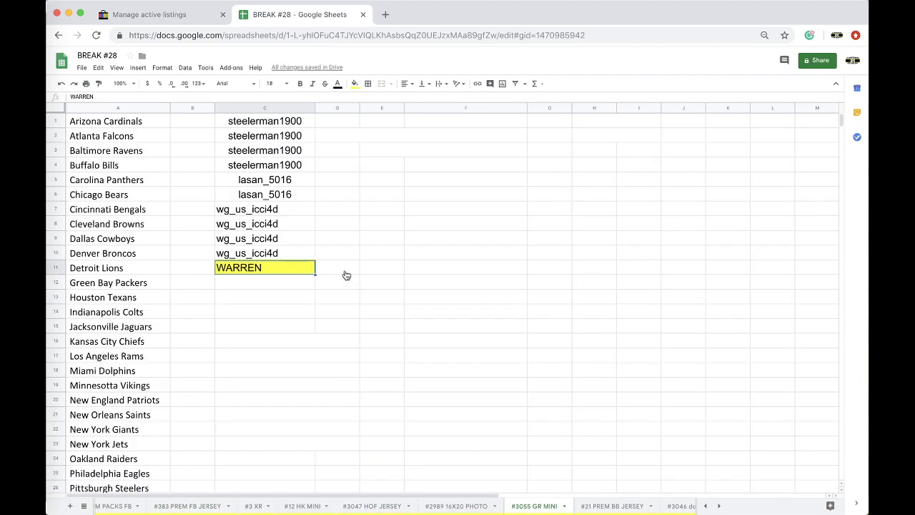
click(355, 83)
click(364, 99)
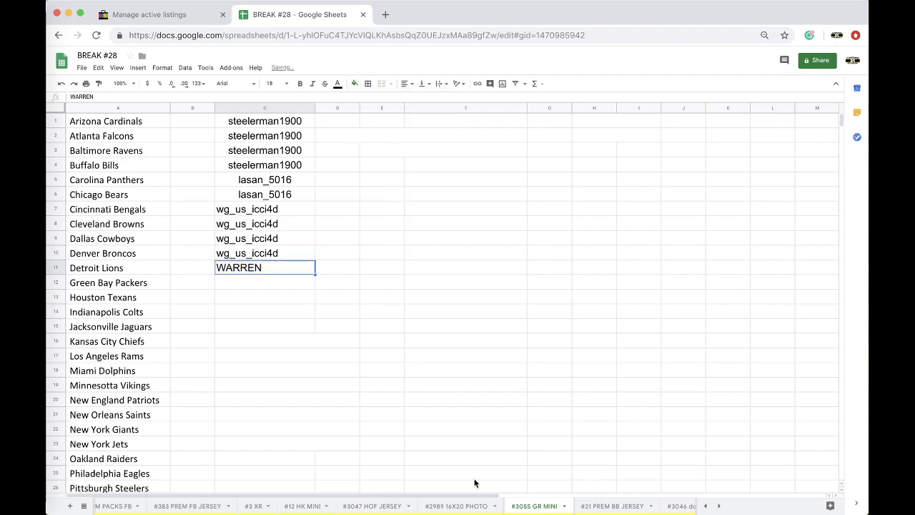
Step: Move the #3055 GR MINI tab right after #12 HK MINI, then return to #383 PREM FB JERSEY
drag(538, 508, 370, 511)
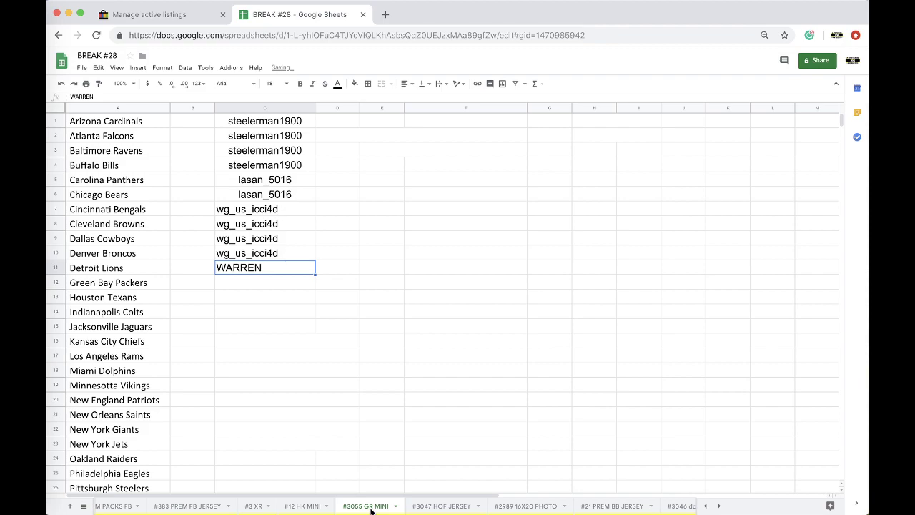
scroll(370, 507, left, 5)
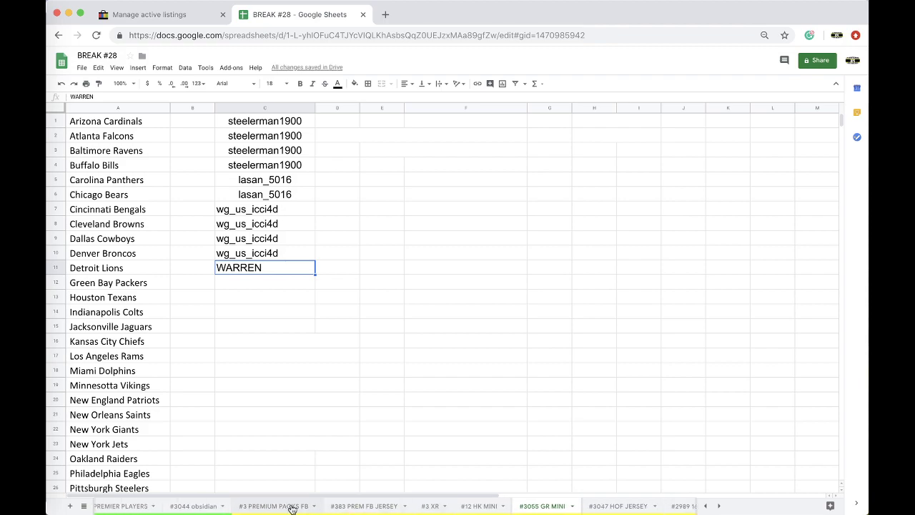
click(352, 507)
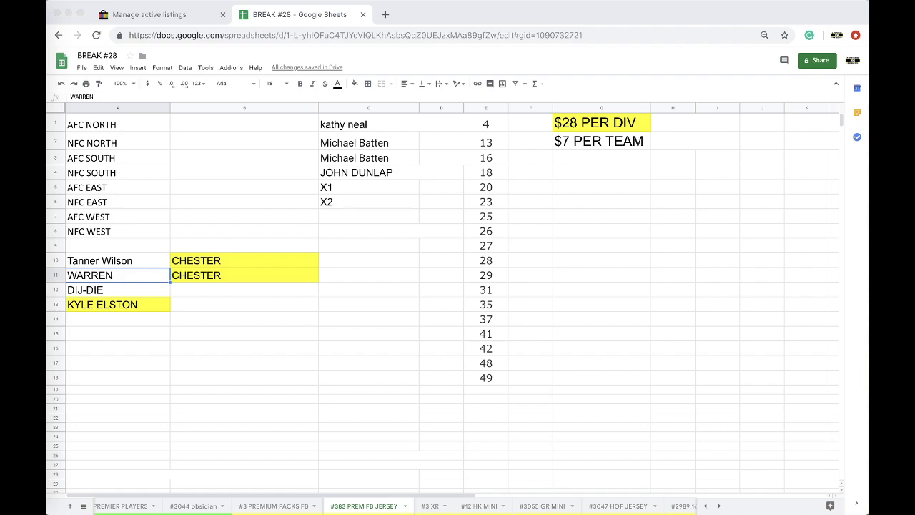
Step: Paste the copied buyer's name into A10 of #3 PREMIUM PACKS FB as values only
click(262, 508)
click(116, 258)
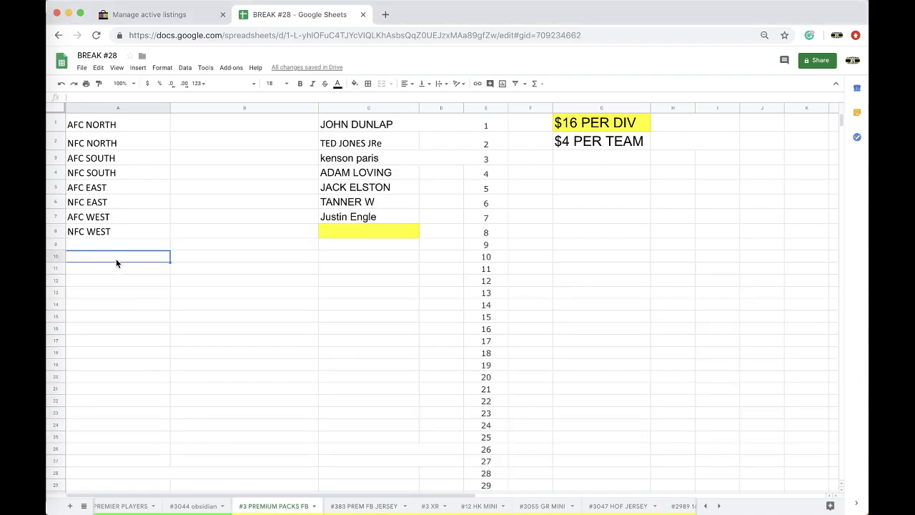
click(183, 283)
click(188, 297)
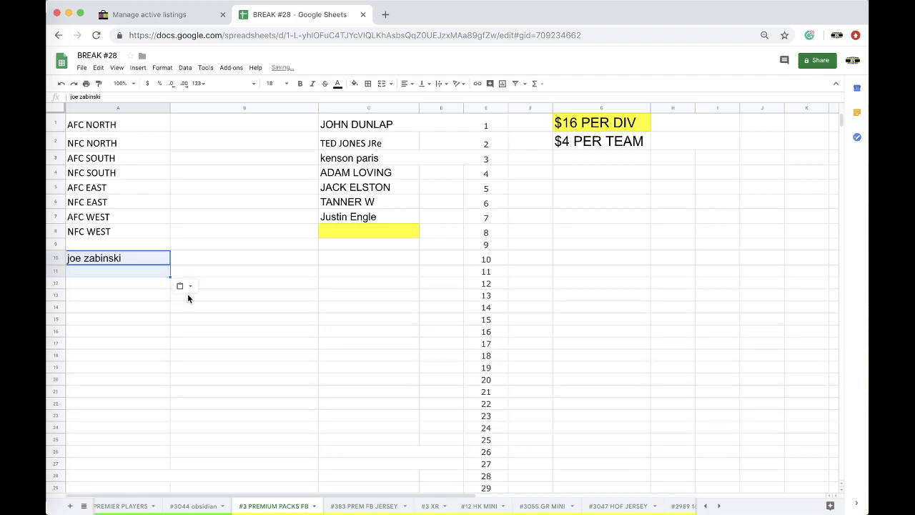
Step: Restore the pasted name in A10 and enter the second buyer's name in A11
text(BENZO)
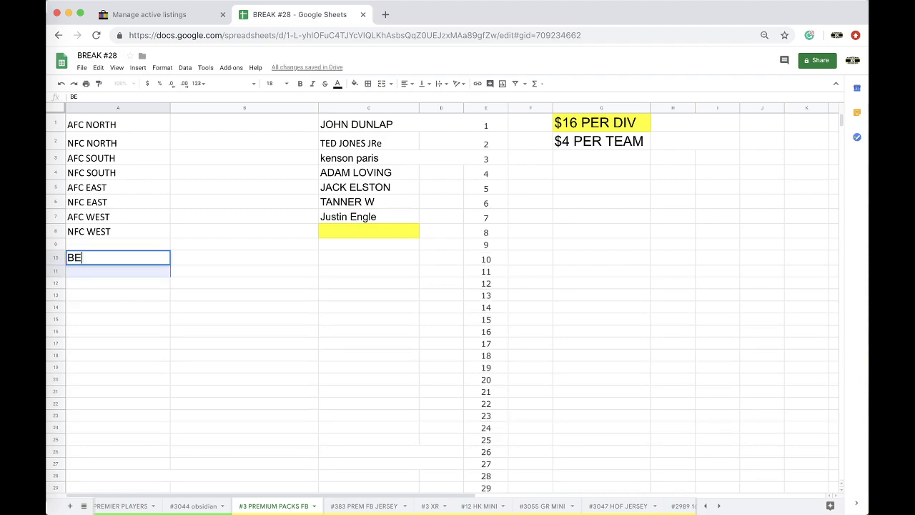
click(103, 259)
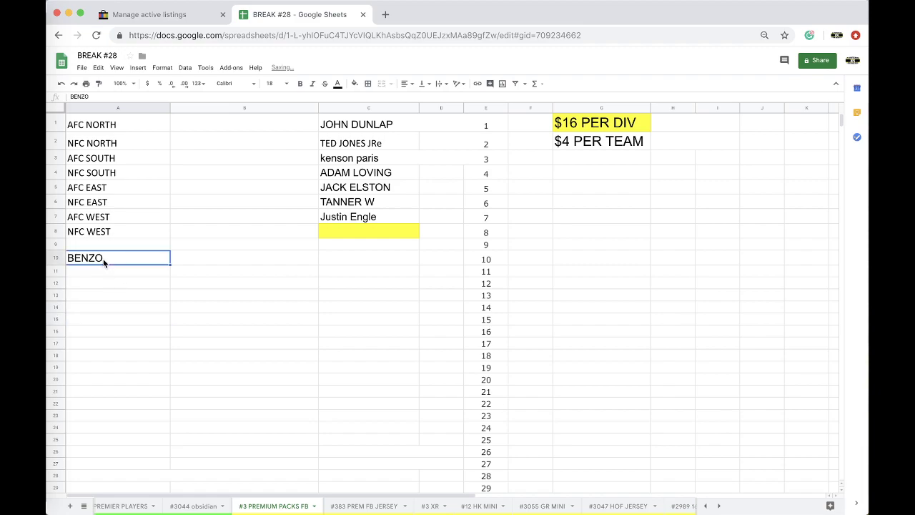
key(Return)
text(BENZO)
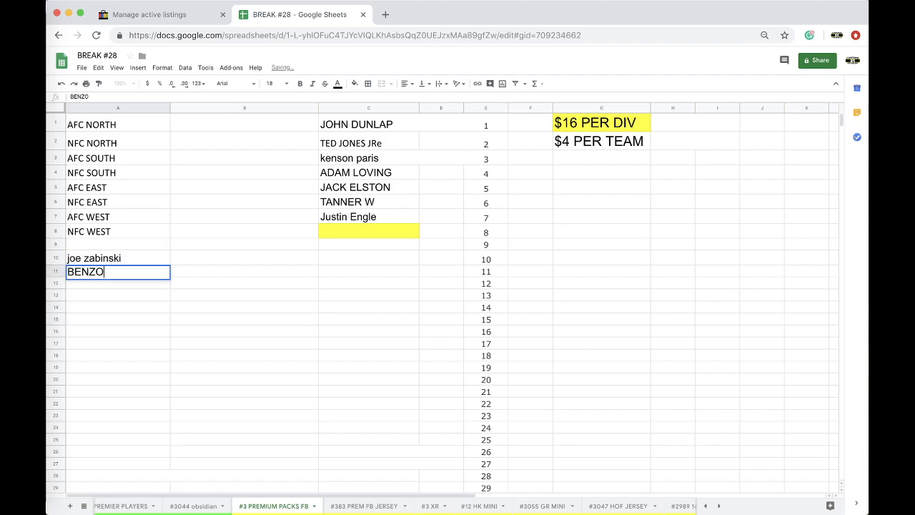
Step: Go to the CREDIT sheet
scroll(195, 507, left, 2)
scroll(195, 508, left, 2)
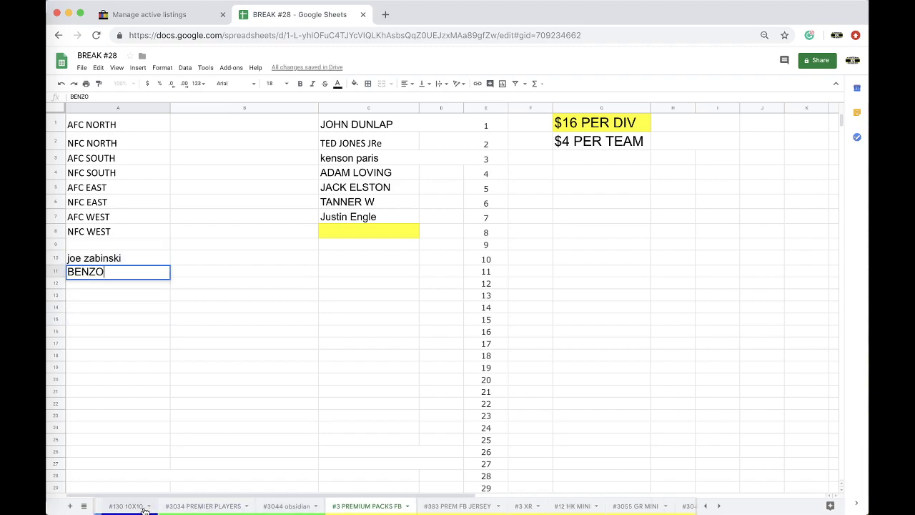
click(123, 506)
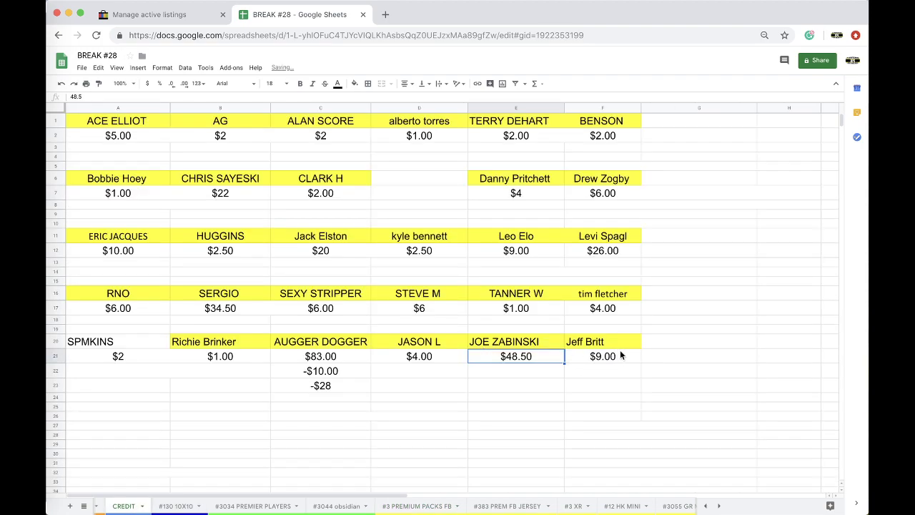
Step: Log -$4 under the $48.50 credit, then fill A11 on #3 PREMIUM PACKS FB yellow
click(536, 370)
text(-$4)
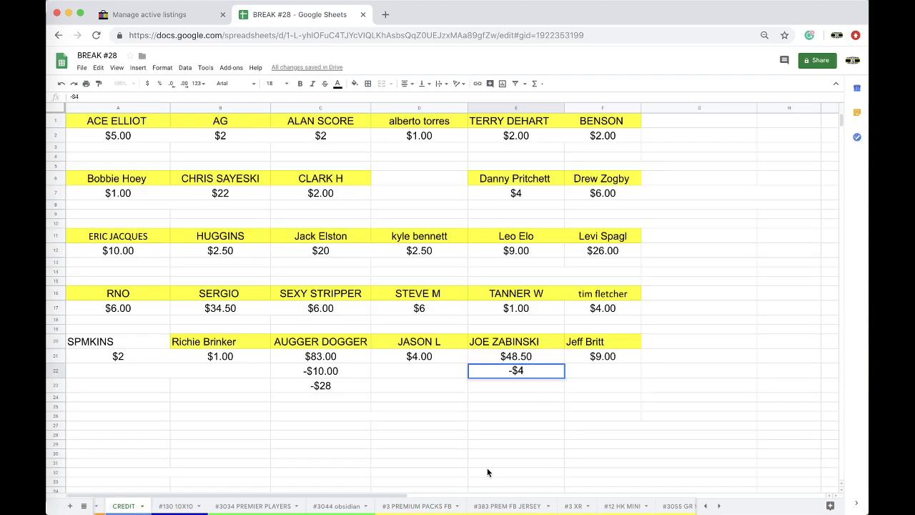
click(413, 508)
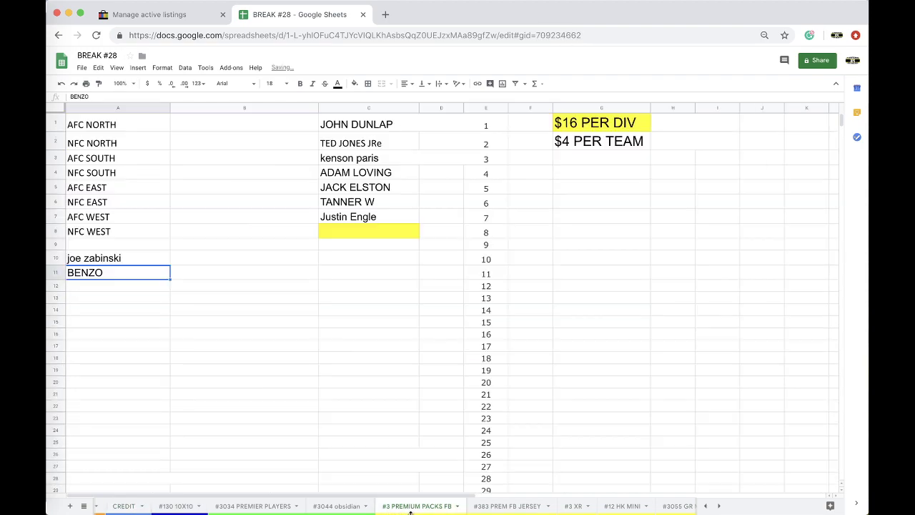
click(354, 83)
click(388, 124)
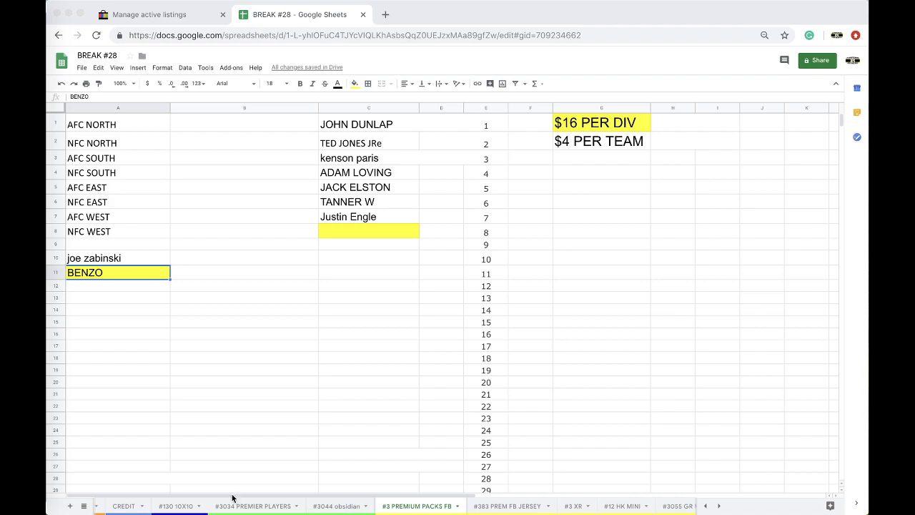
Step: Reset the yellow fill on the buyer cell of the #130 10X10 sheet
click(178, 506)
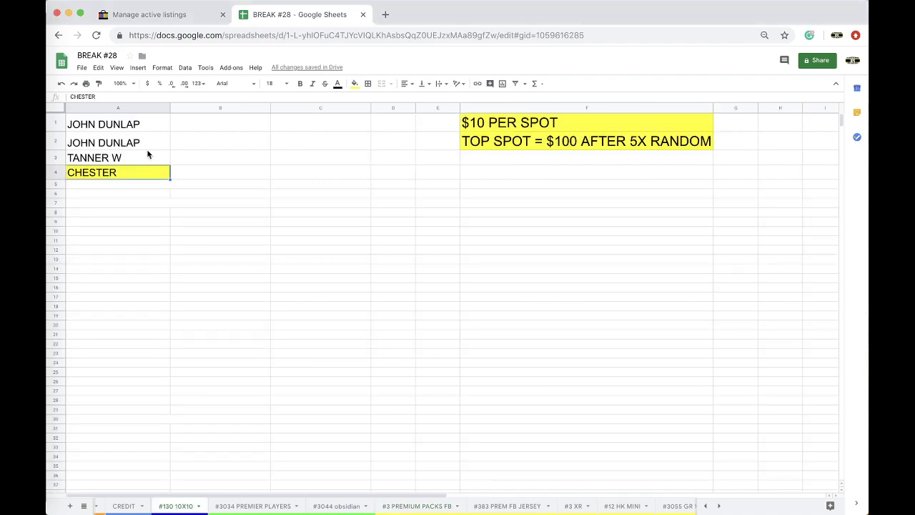
click(355, 83)
click(361, 100)
scroll(329, 506, right, 3)
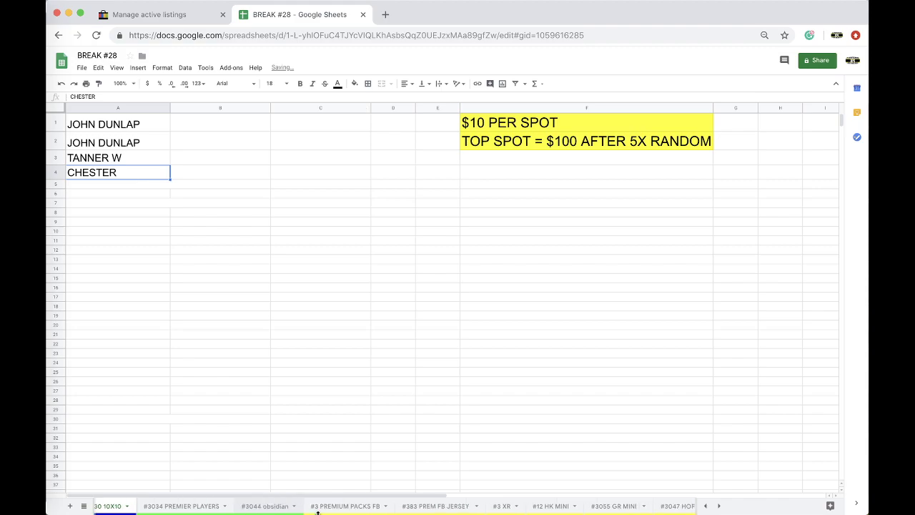
Step: Clear the yellow fill from B10:B11 on #383 PREM FB JERSEY, then return to #3 PREMIUM PACKS FB
click(330, 507)
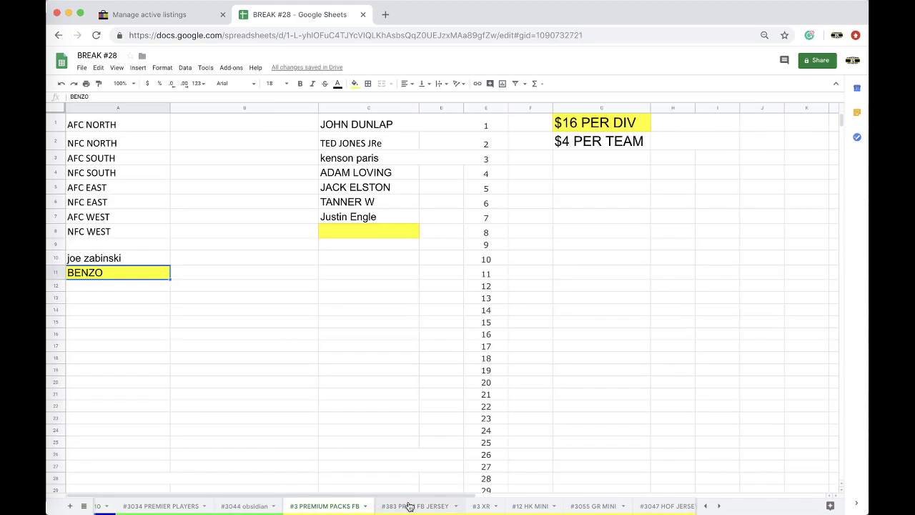
click(411, 506)
click(218, 266)
drag(219, 270, 219, 274)
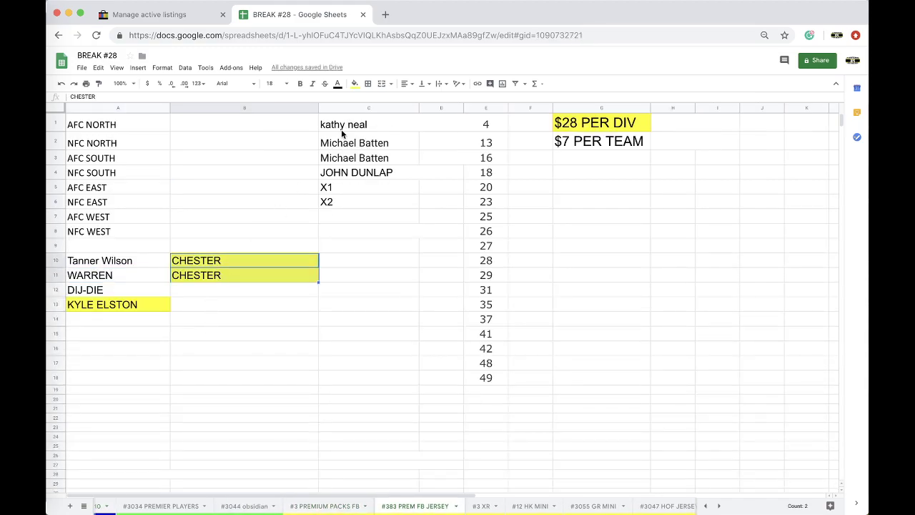
click(354, 83)
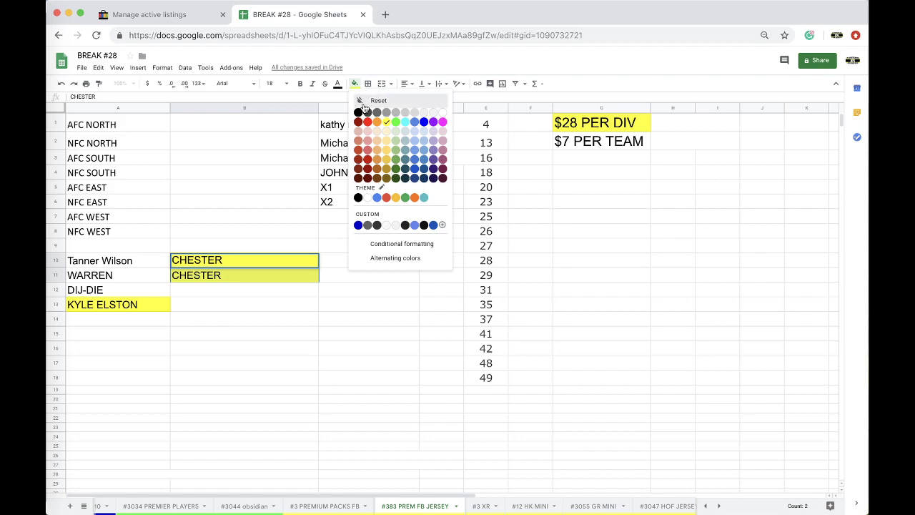
click(362, 101)
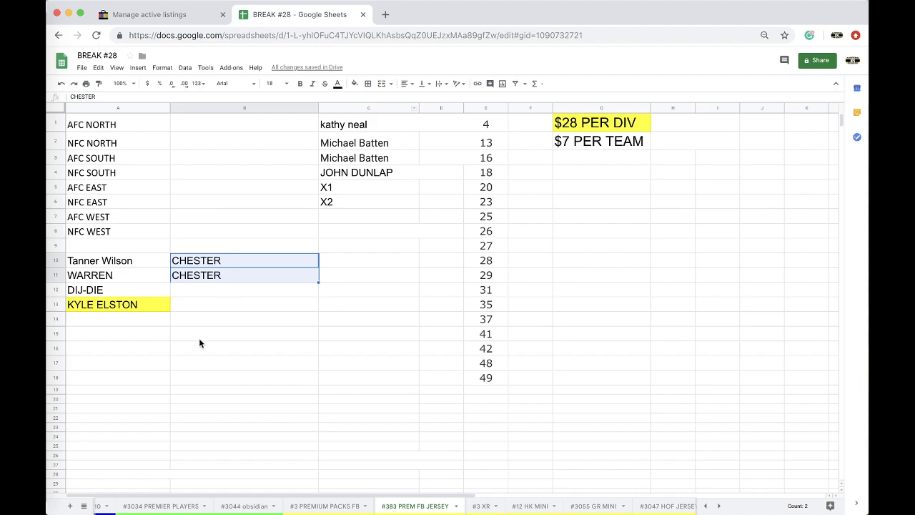
click(315, 505)
Step: Enter a new buyer's name in A12 and fill it yellow
click(121, 284)
text(WARREN)
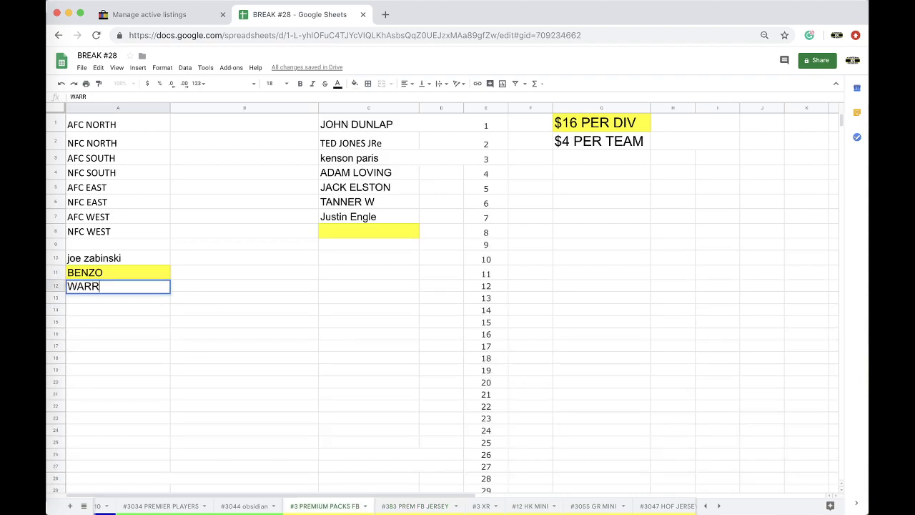
click(127, 313)
click(107, 287)
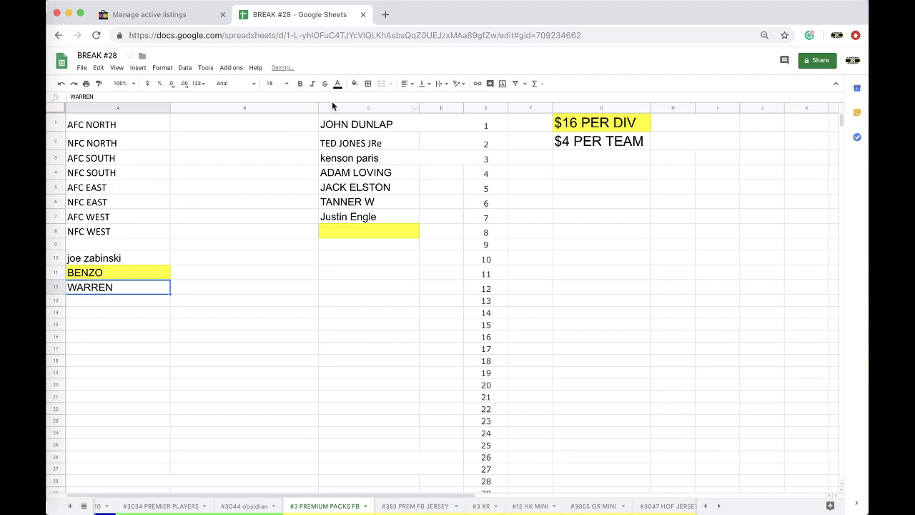
click(355, 83)
click(386, 121)
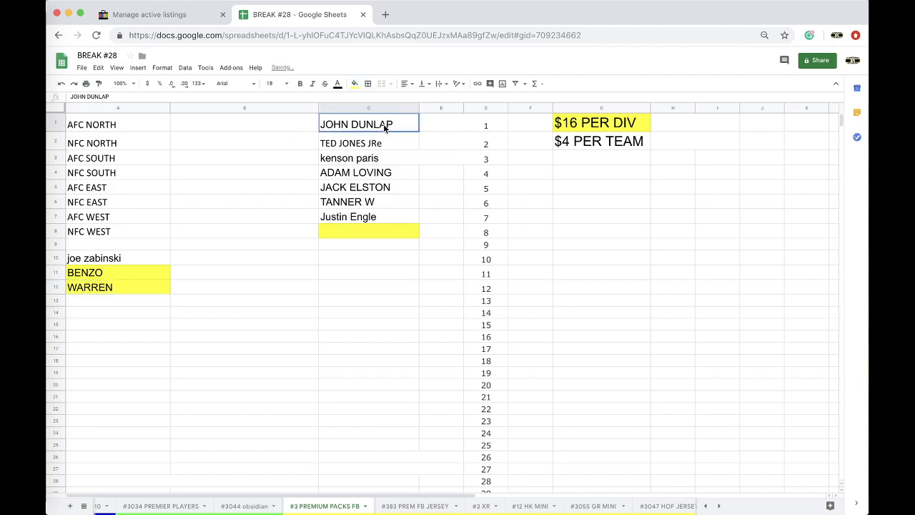
drag(383, 124, 401, 363)
click(377, 327)
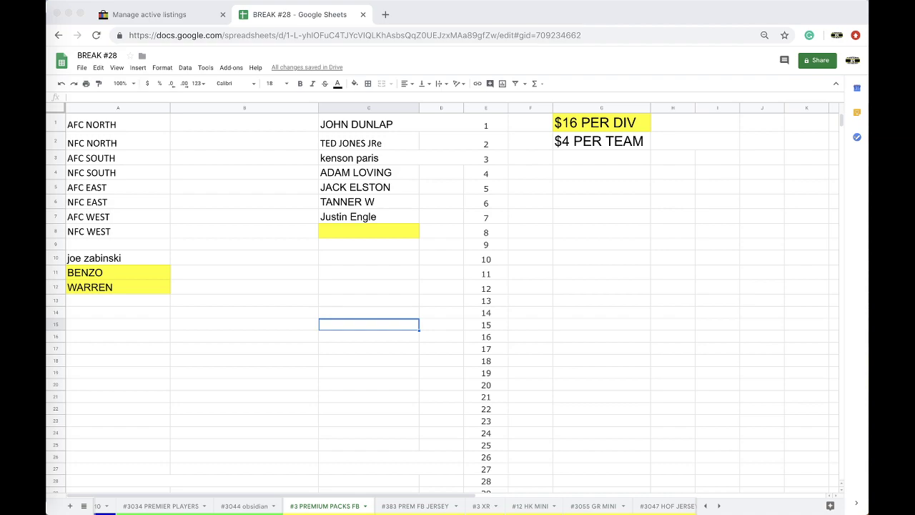
Step: Enter the next buyer's name in A13 and fill it yellow
click(121, 303)
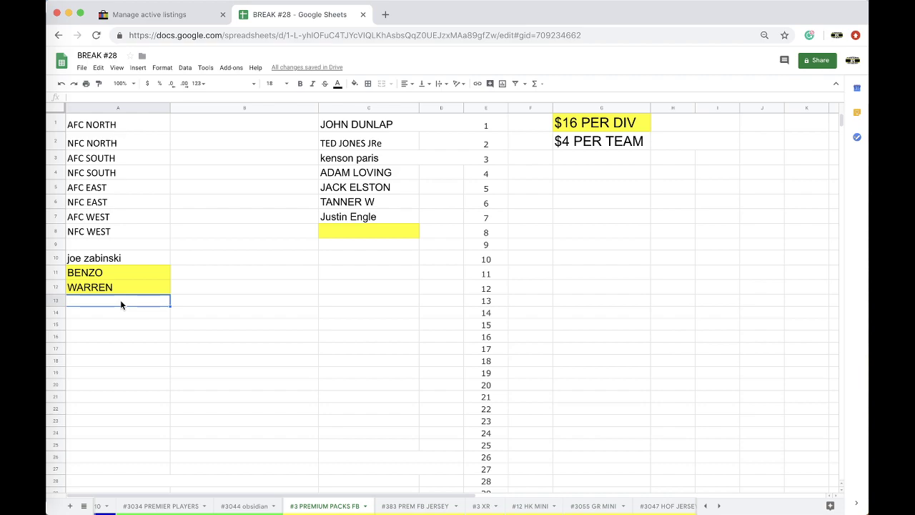
click(138, 334)
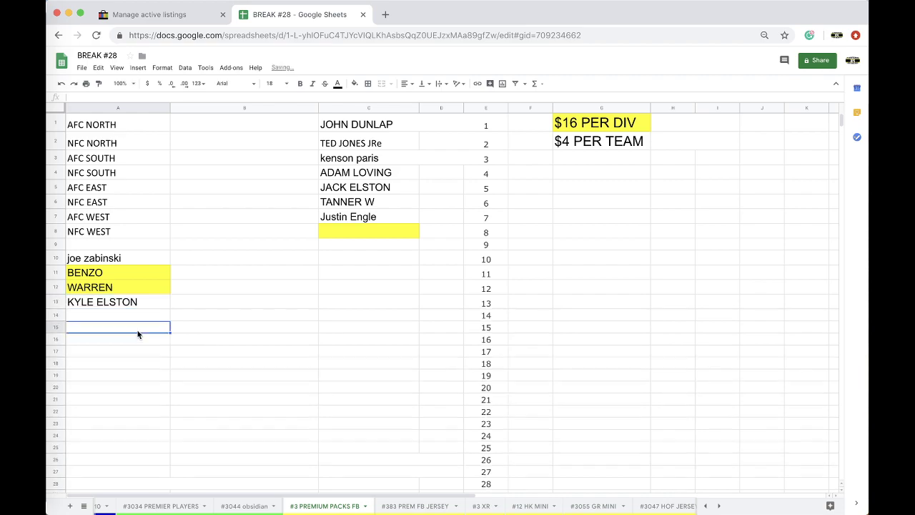
click(122, 303)
click(354, 83)
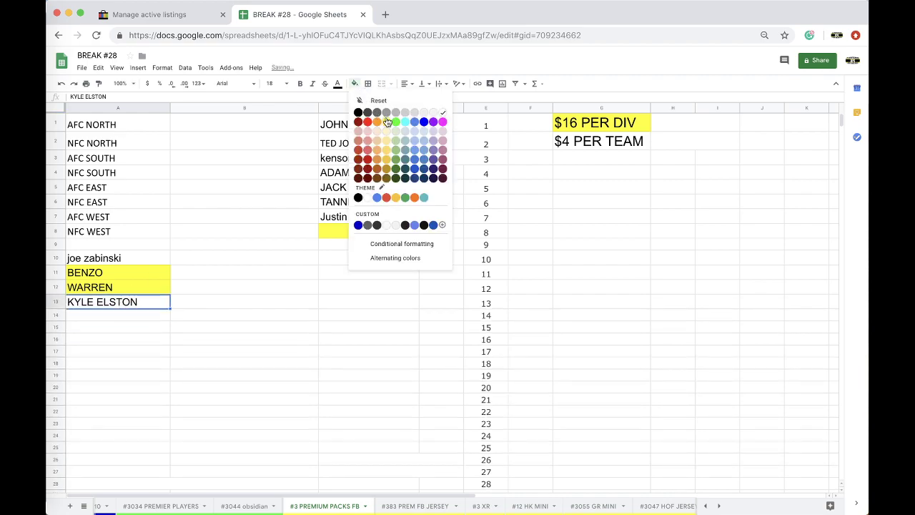
click(386, 121)
scroll(290, 507, left, 3)
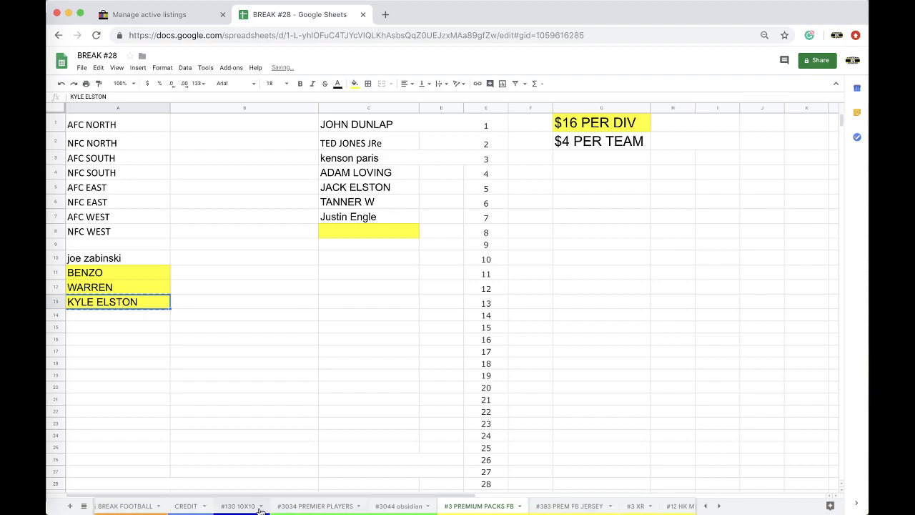
Step: Paste the copied buyer entry below the existing list on #130 10X10
click(260, 506)
click(123, 185)
Step: Look through the #3034, #3044 and #383 sheets, ending back on #3 PREMIUM PACKS FB
click(330, 507)
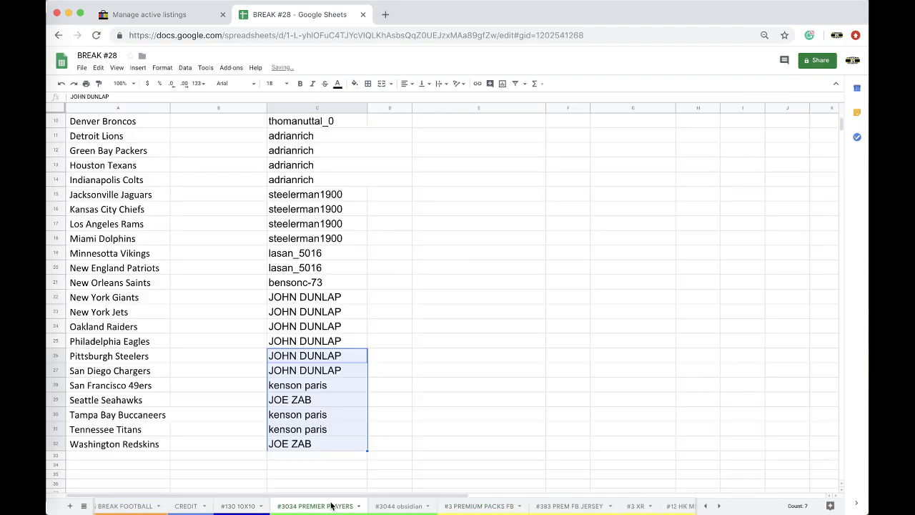
click(395, 507)
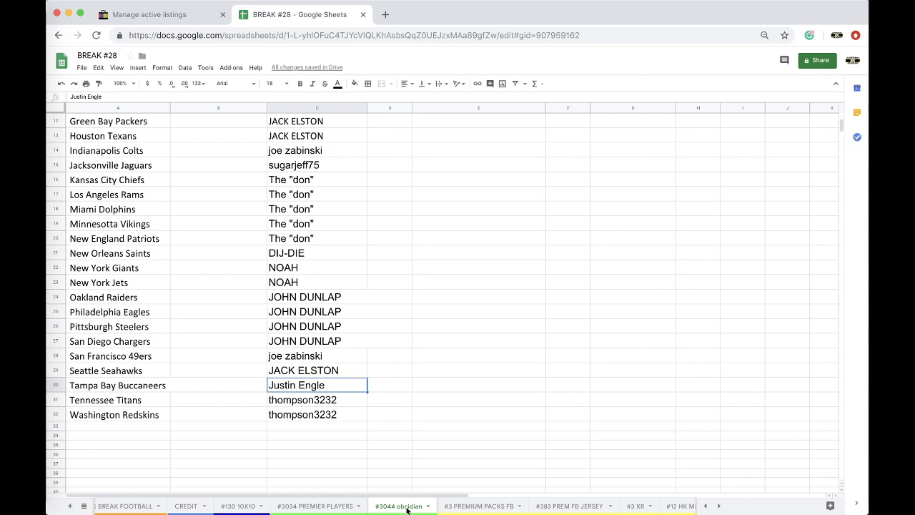
click(450, 507)
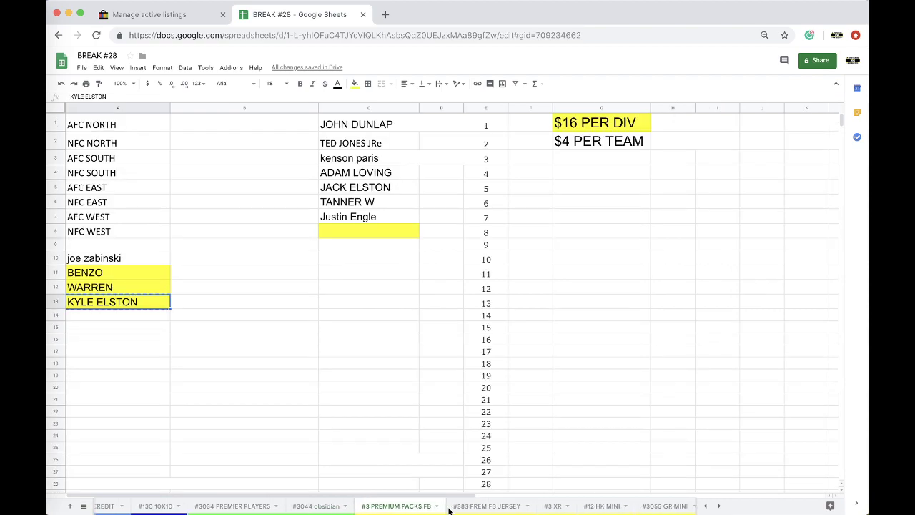
click(449, 508)
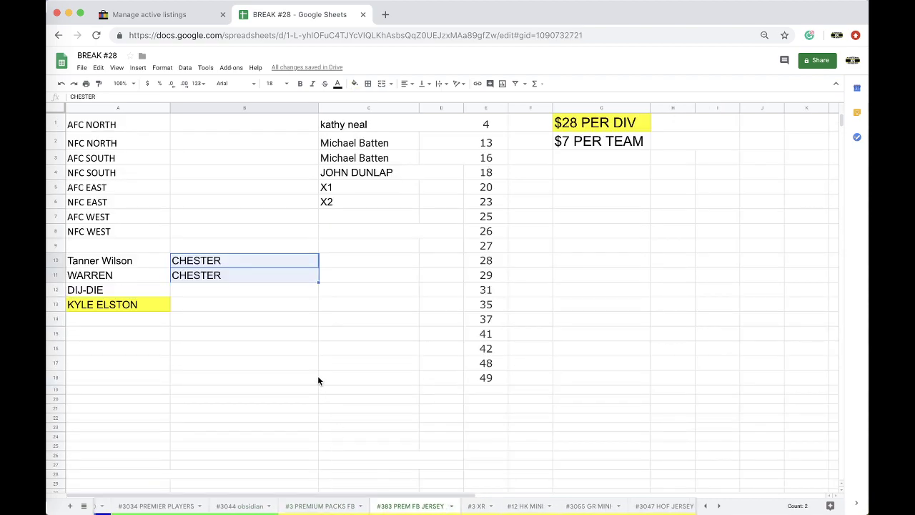
click(347, 507)
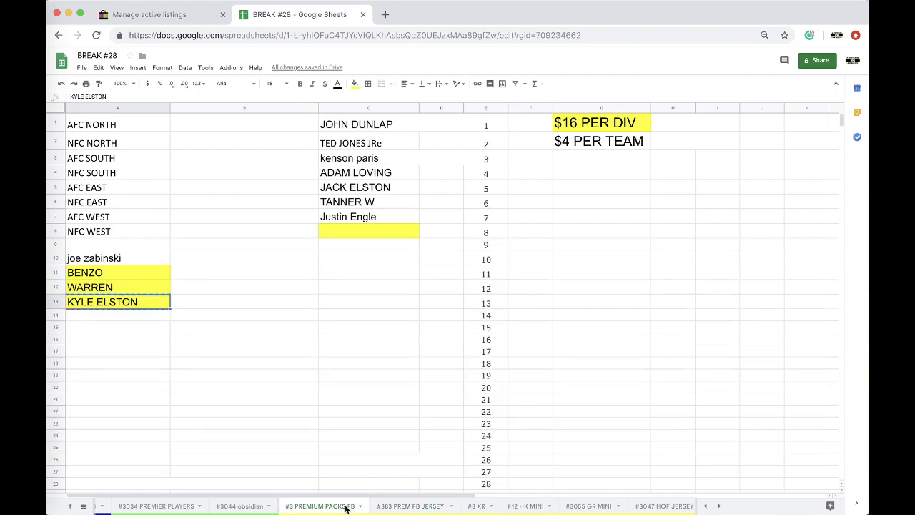
scroll(323, 505, left, 5)
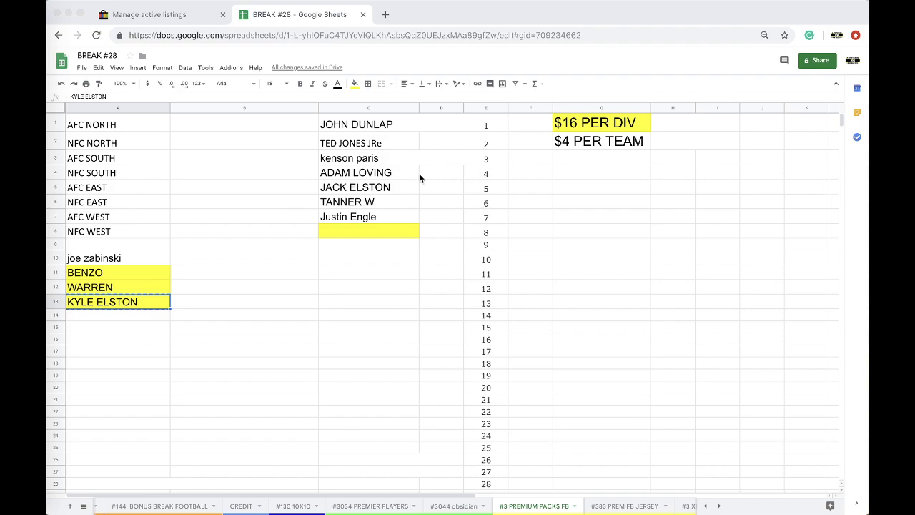
Step: Reset the yellow fill on buyer cell A11 of #3 PREMIUM PACKS FB
drag(135, 271, 135, 301)
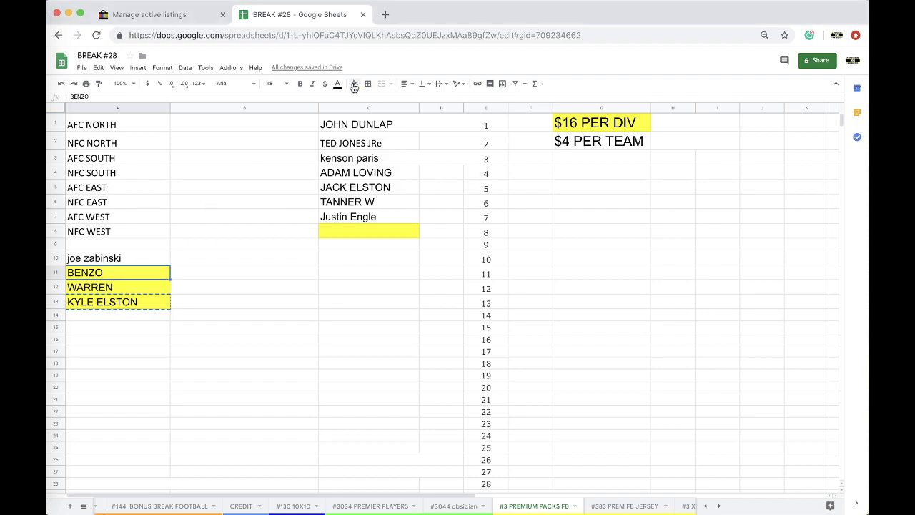
click(355, 83)
click(362, 100)
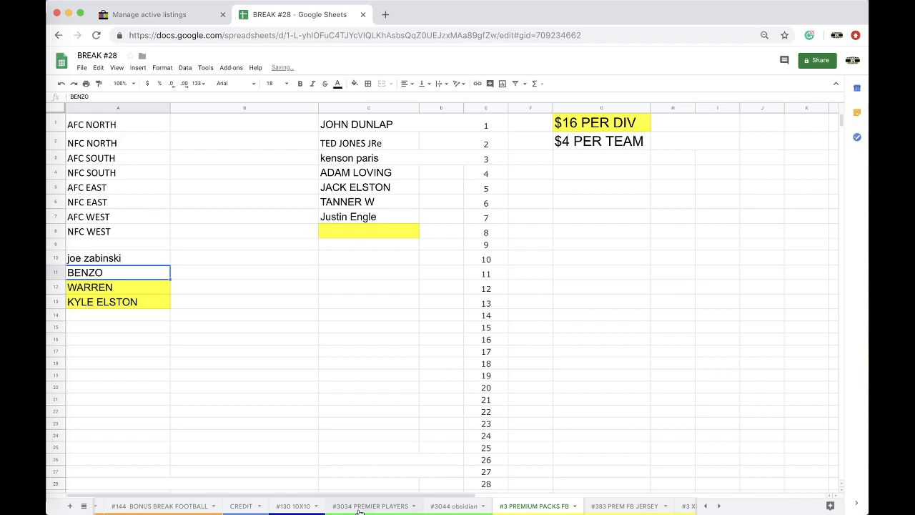
Step: Check the other break sheets and the empty C7:C8 cells on #383 PREM FB JERSEY
click(362, 511)
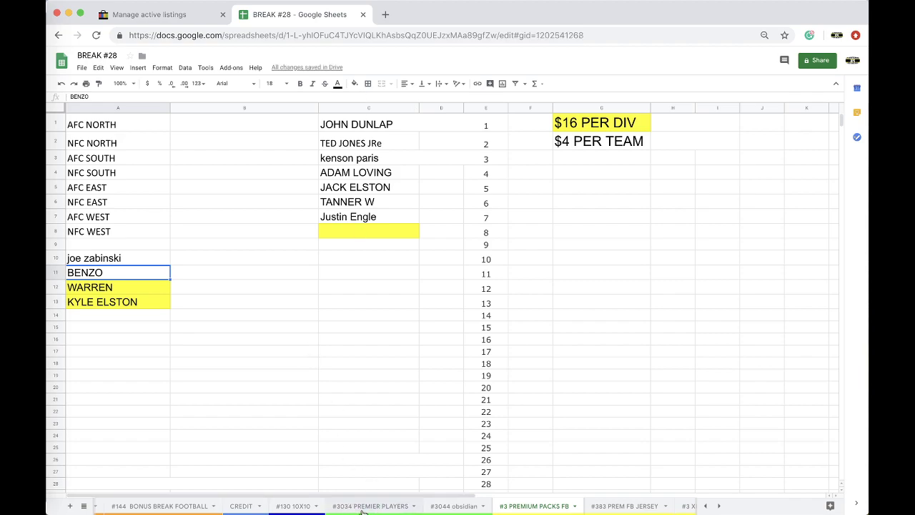
click(461, 509)
click(517, 509)
click(622, 506)
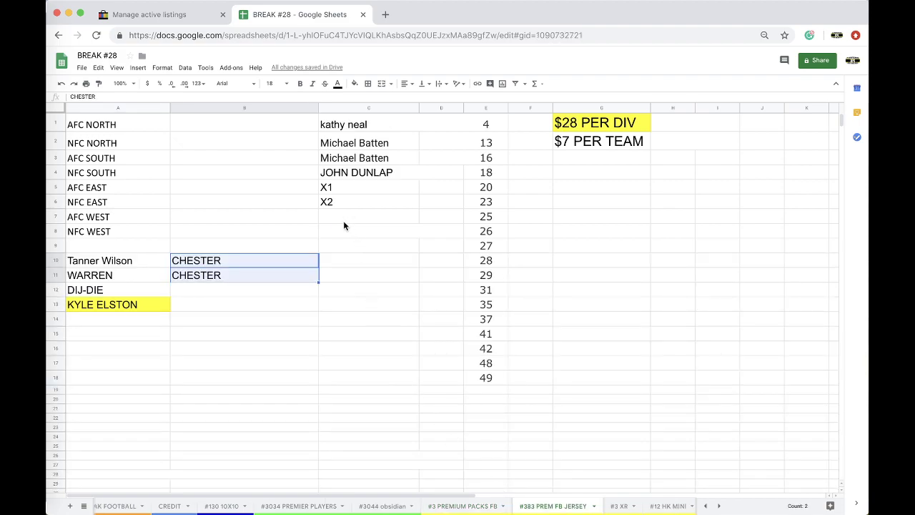
drag(340, 219, 342, 233)
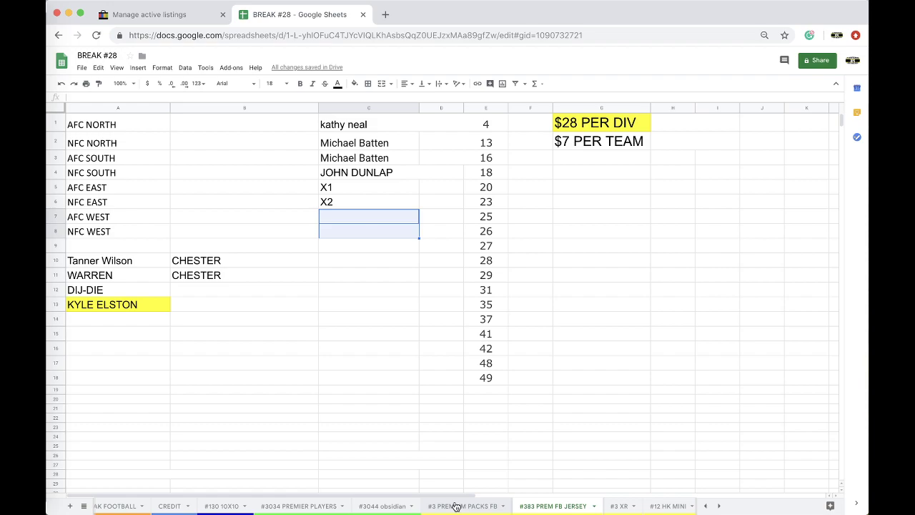
click(455, 507)
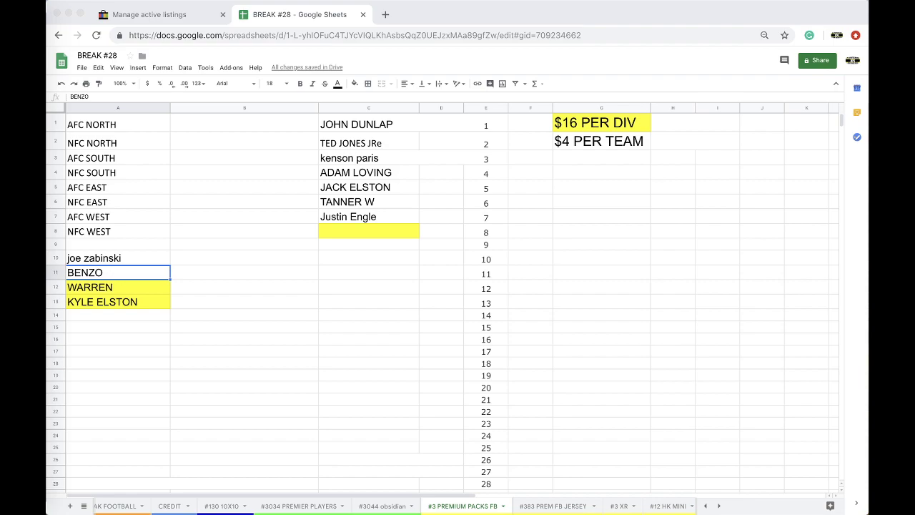
Step: Reset the yellow fill on buyer cell A12 of #3 PREMIUM PACKS FB
click(126, 281)
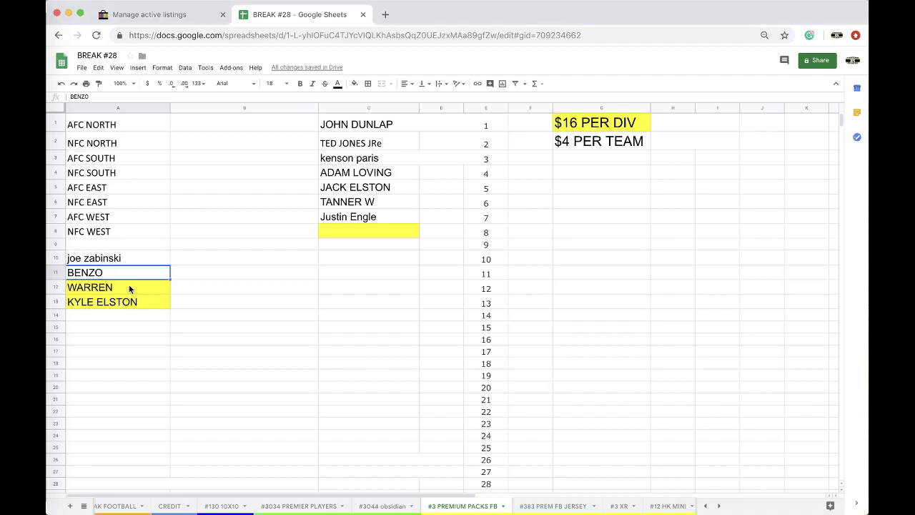
click(129, 284)
click(355, 84)
click(372, 103)
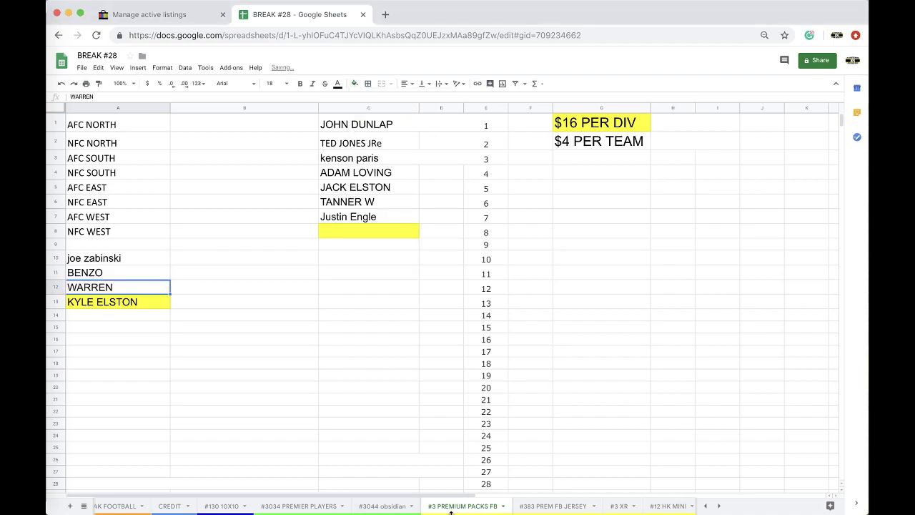
Step: Change the #3 PREMIUM PACKS FB tab colour to green
right_click(457, 505)
mouse_move(461, 410)
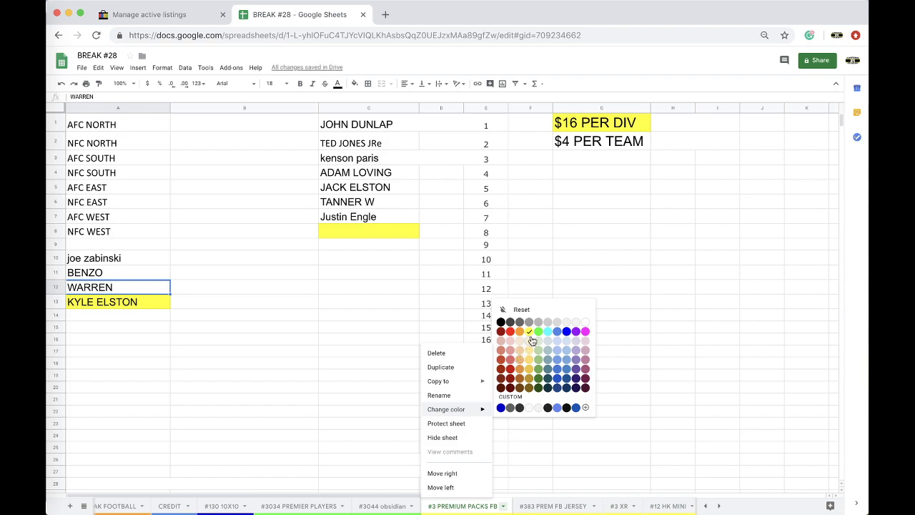
click(538, 332)
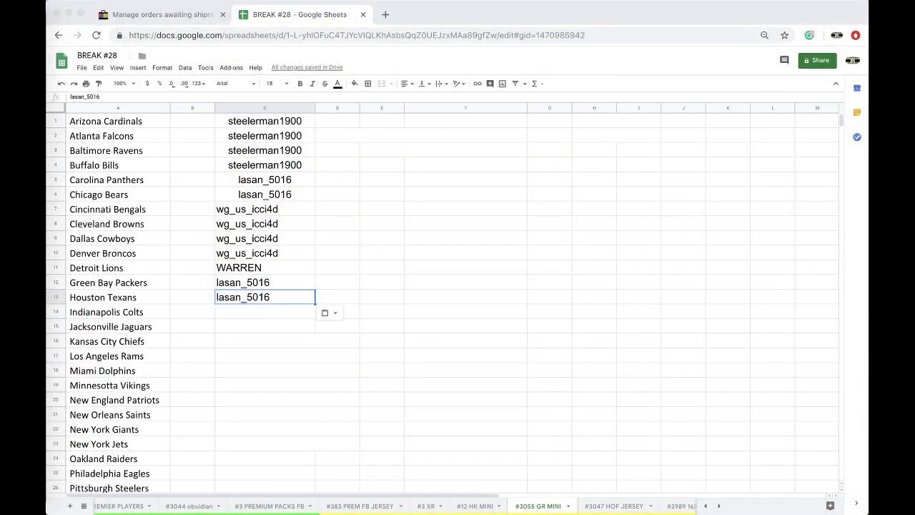
Step: Clear the yellow fill from the last buyer name on #130 10X10
scroll(209, 509, left, 1)
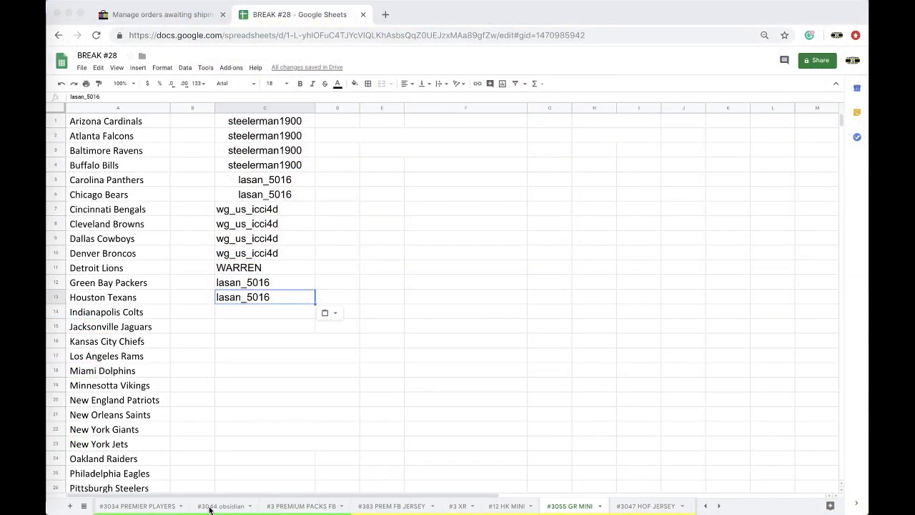
scroll(209, 509, left, 2)
click(214, 506)
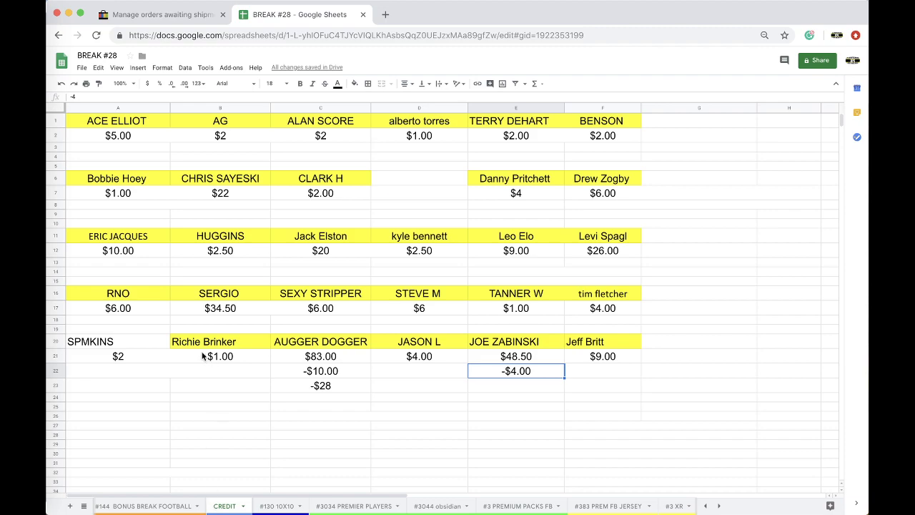
click(264, 506)
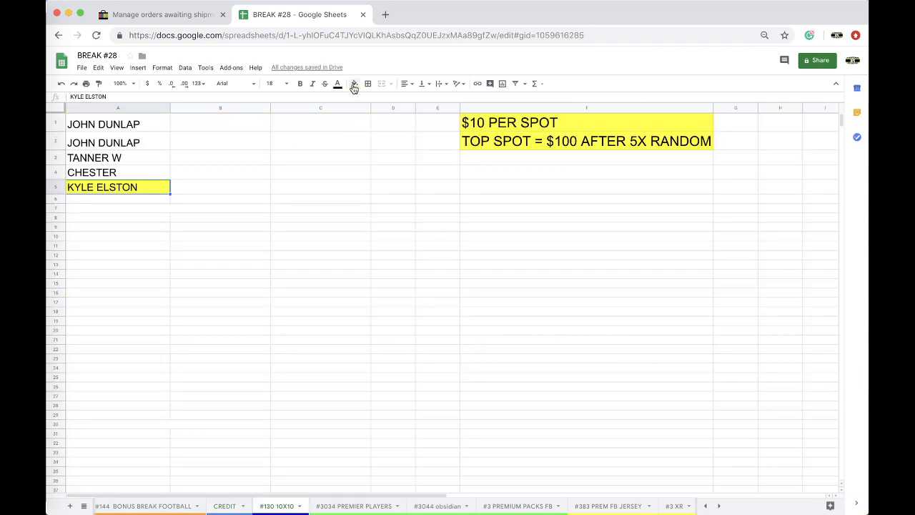
click(354, 83)
click(361, 98)
Step: Reset the yellow fill on buyer A13 of #3 PREMIUM PACKS FB
click(386, 506)
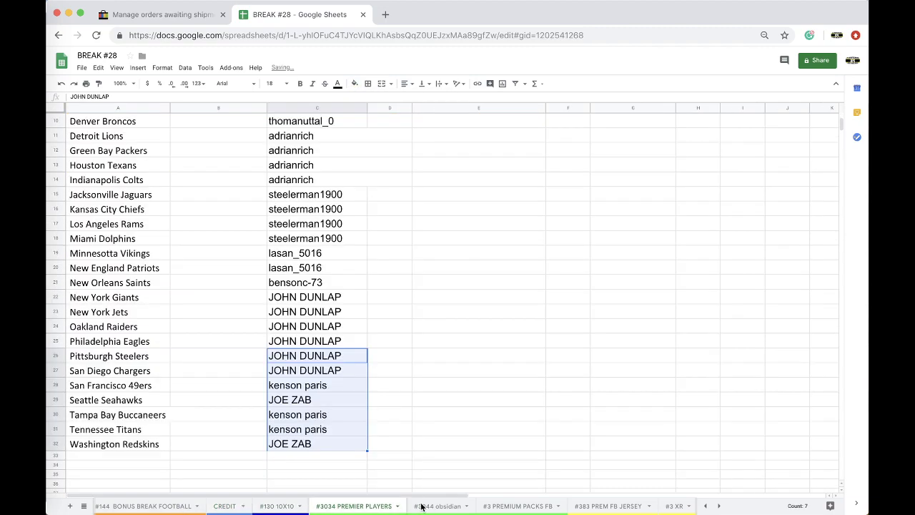
click(422, 507)
click(492, 506)
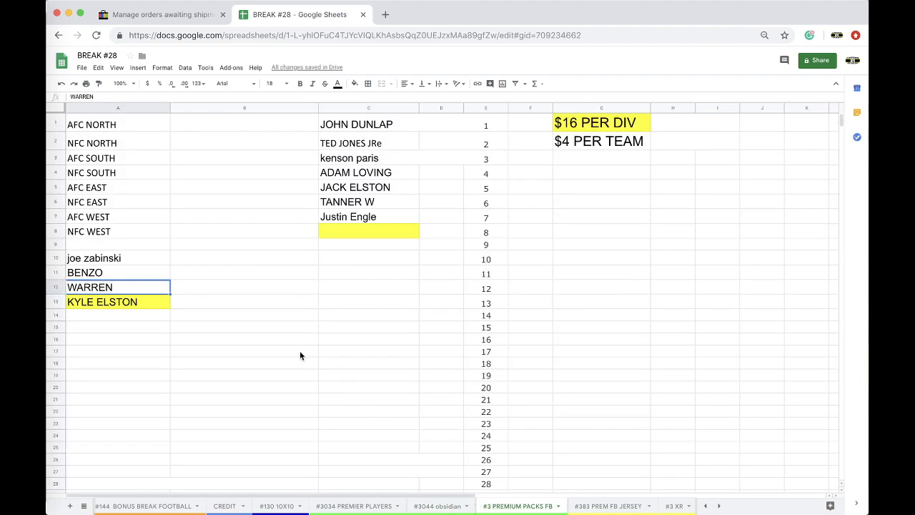
click(150, 303)
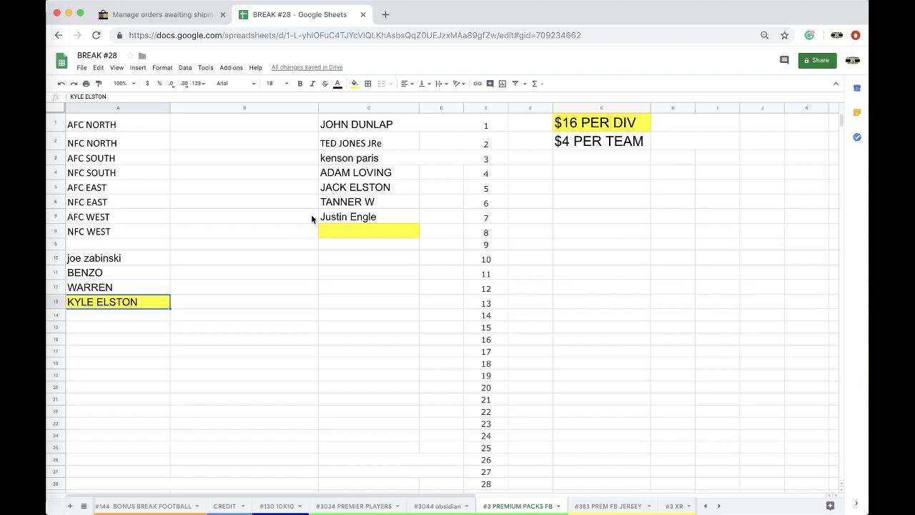
click(354, 84)
click(360, 102)
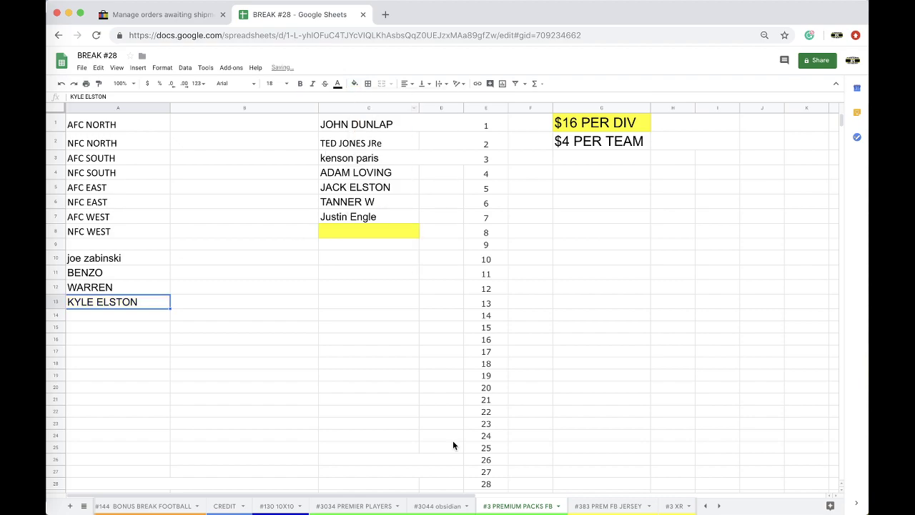
Step: Clear the yellow fill from NFC WEST cell C8 and enter X1
click(357, 229)
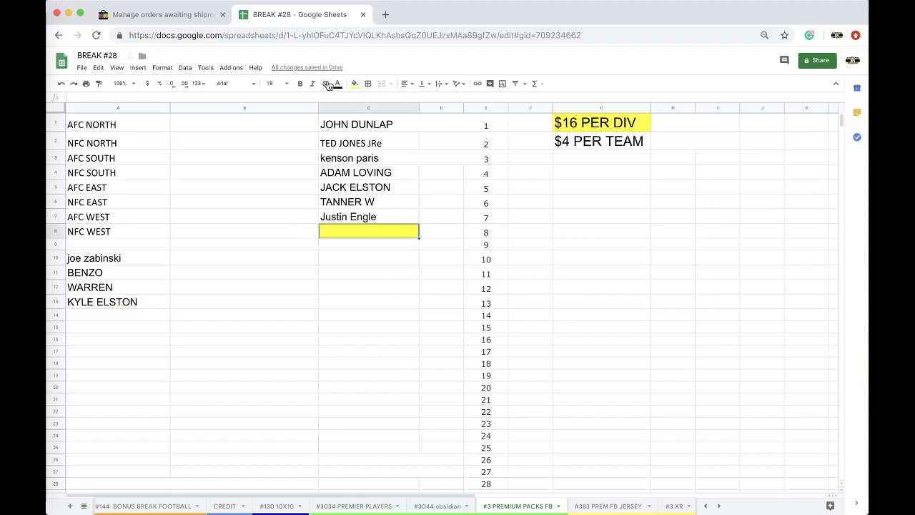
click(354, 84)
click(361, 101)
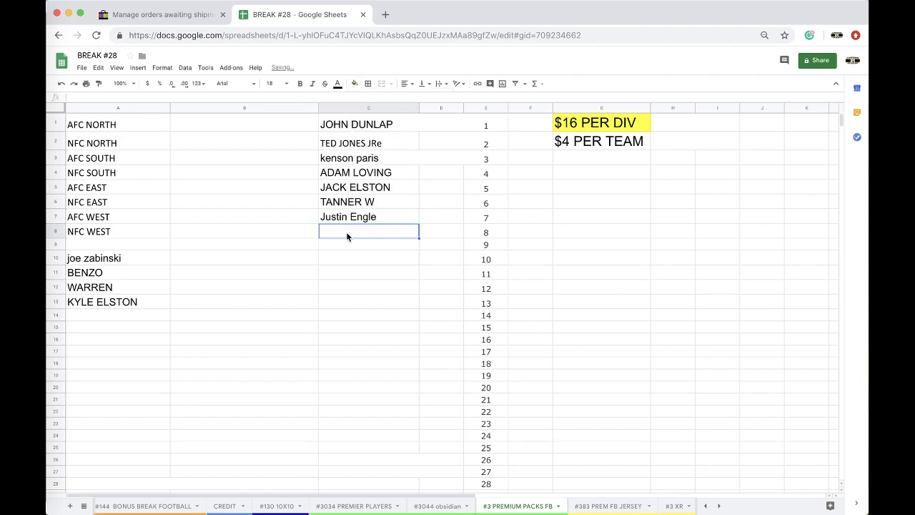
text(X1)
click(407, 355)
Step: Reset the yellow fill on buyer A13 of #383 PREM FB JERSEY
click(580, 509)
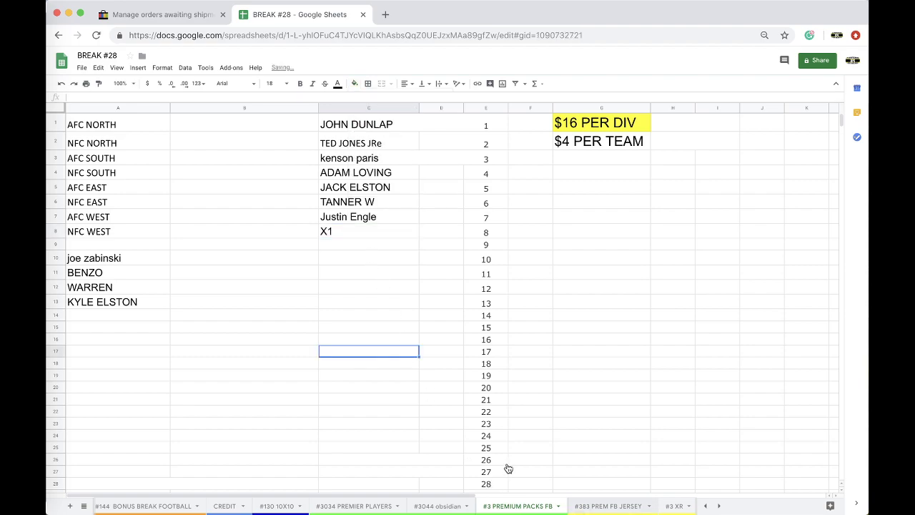
click(132, 290)
click(133, 305)
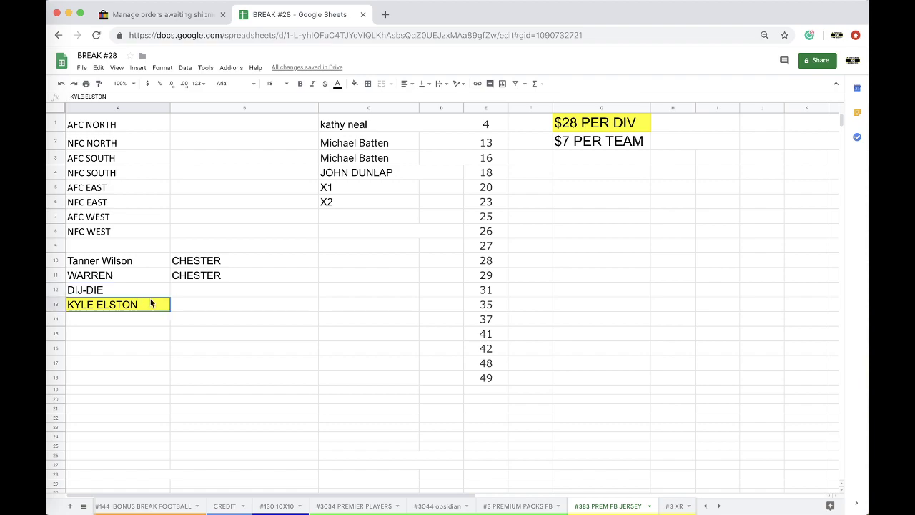
click(354, 83)
click(361, 99)
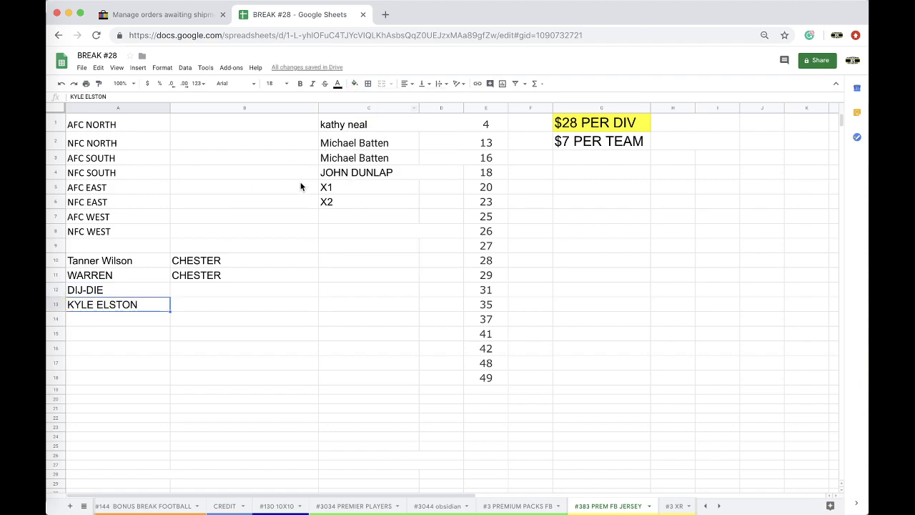
Step: Check the #3034 PREMIER PLAYERS, #3044 obsidian and #3 PREMIUM PACKS FB sheets, reviewing buyers in A10:A13
click(350, 505)
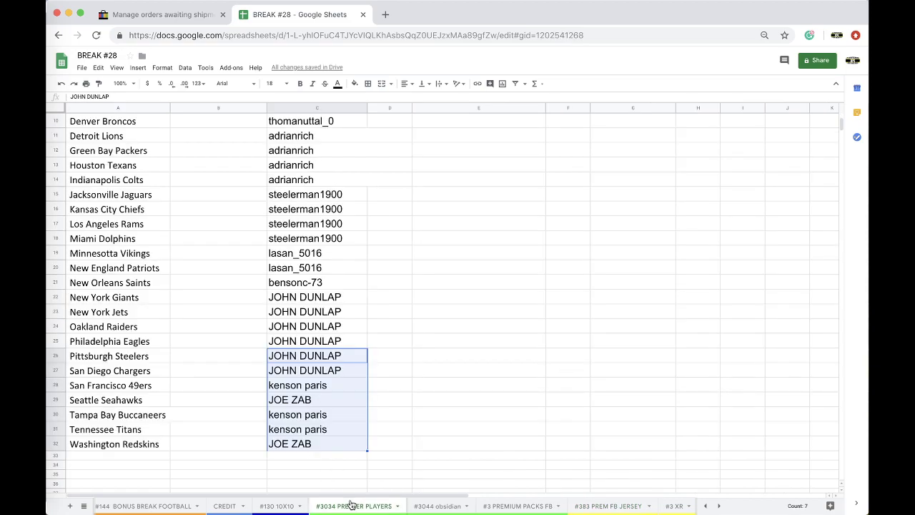
click(426, 507)
click(492, 506)
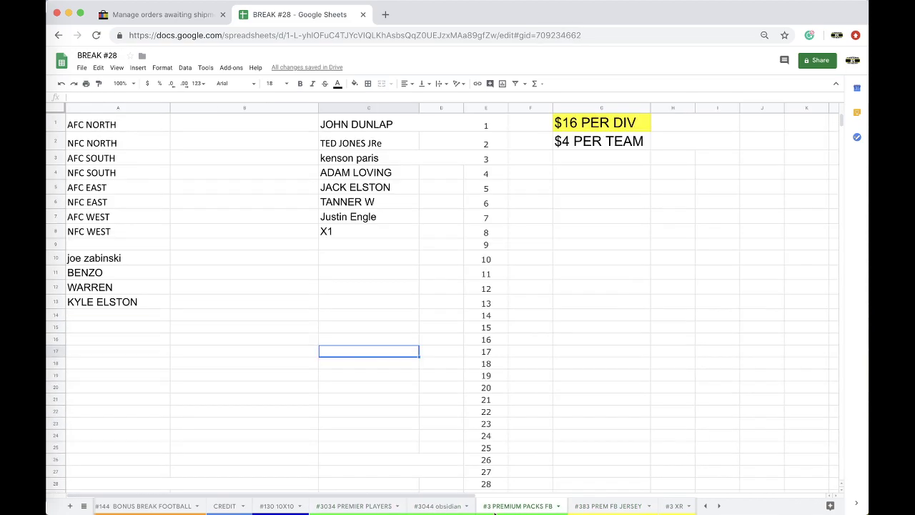
mouse_move(121, 262)
mouse_down()
mouse_move(123, 301)
mouse_move(111, 245)
mouse_move(112, 268)
mouse_up()
click(123, 261)
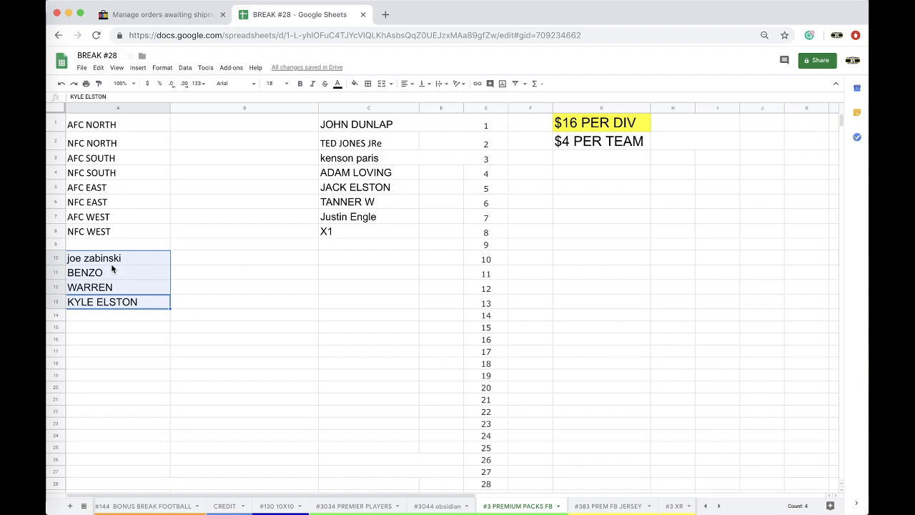
Step: Look over the #383 PREM FB JERSEY, #3 XR and #12 HK MINI sheets for leftover highlights
scroll(400, 507, right, 3)
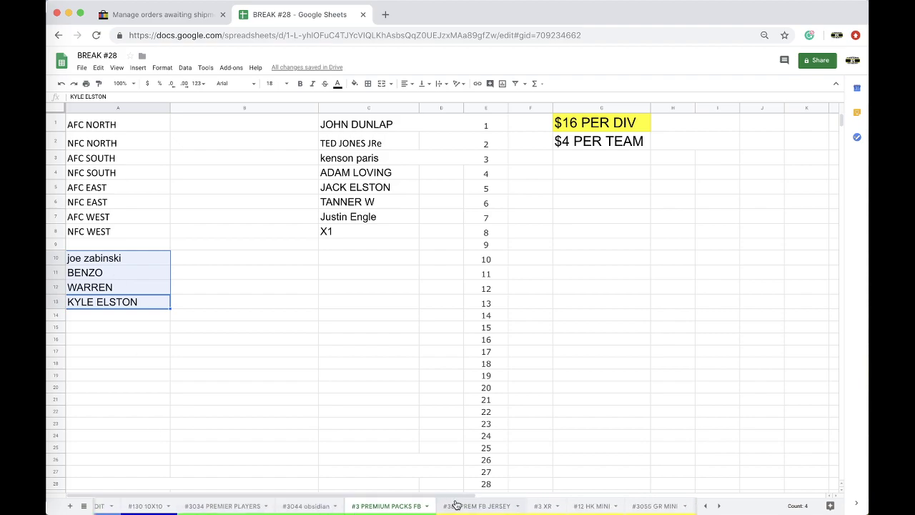
click(456, 505)
scroll(461, 506, right, 2)
click(463, 506)
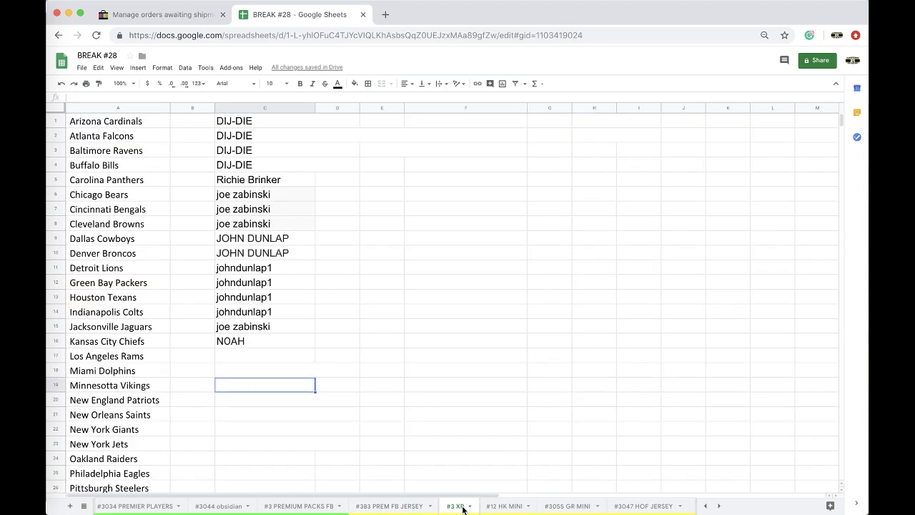
scroll(463, 508, right, 1)
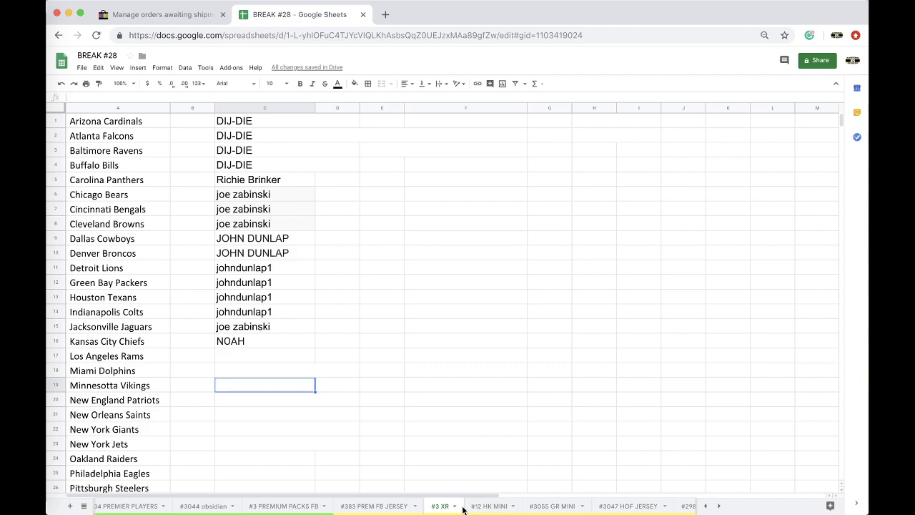
scroll(464, 508, right, 2)
click(470, 507)
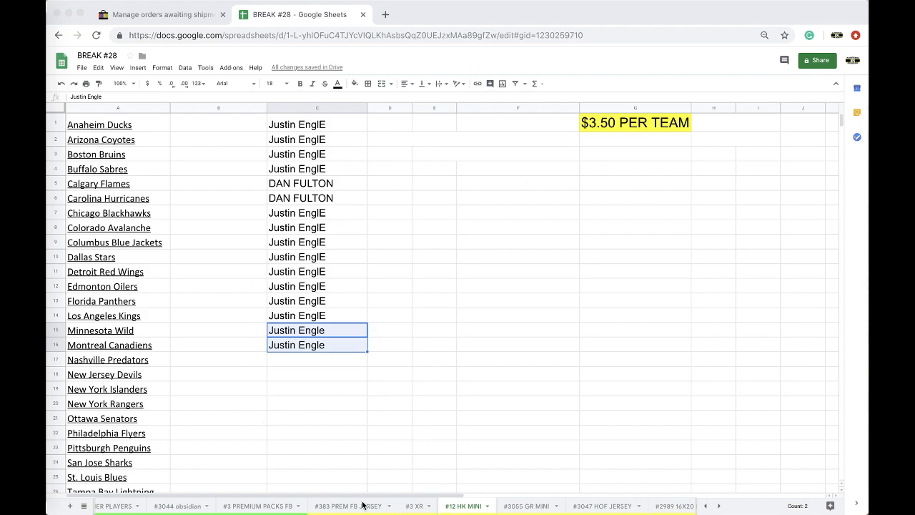
scroll(309, 506, right, 3)
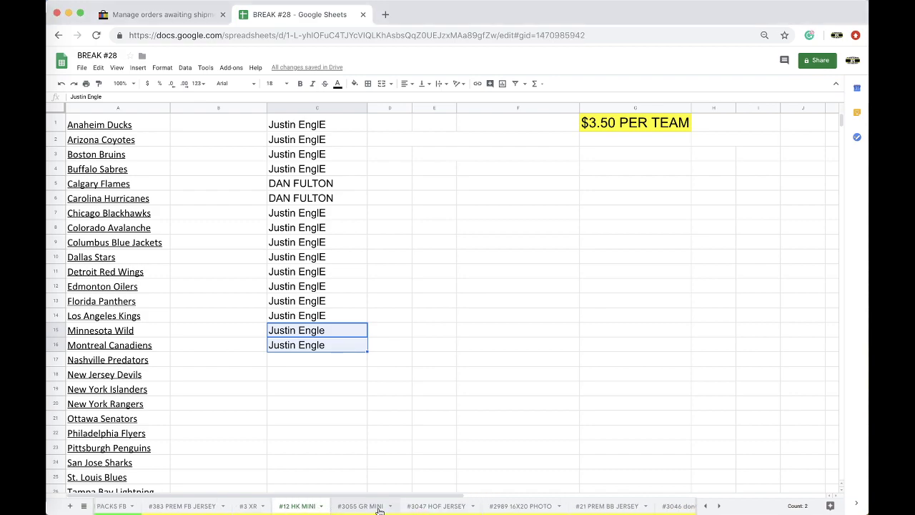
Step: Review the #3055 GR MINI entries in C5:C6 and C12:C13, then return to #383 PREM FB JERSEY
click(373, 506)
drag(283, 180, 283, 194)
mouse_move(279, 285)
mouse_down()
mouse_move(306, 286)
mouse_move(273, 301)
mouse_up()
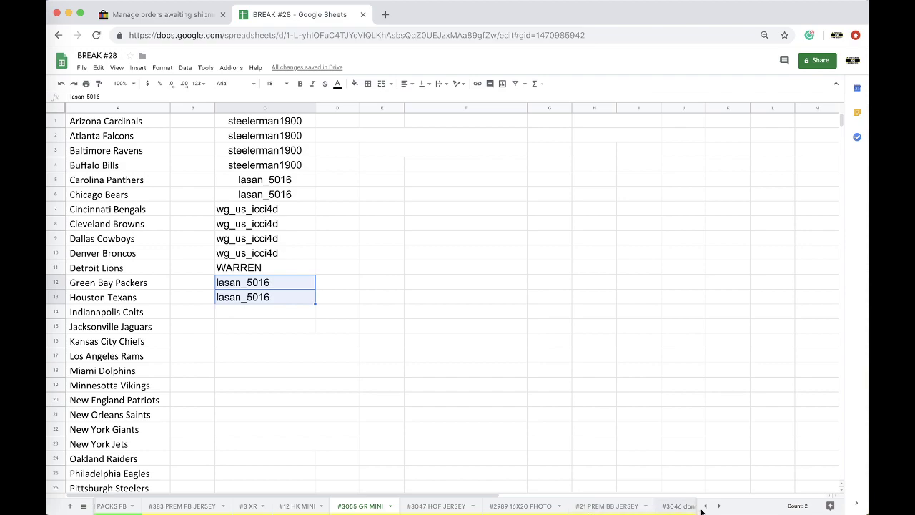
scroll(501, 506, left, 2)
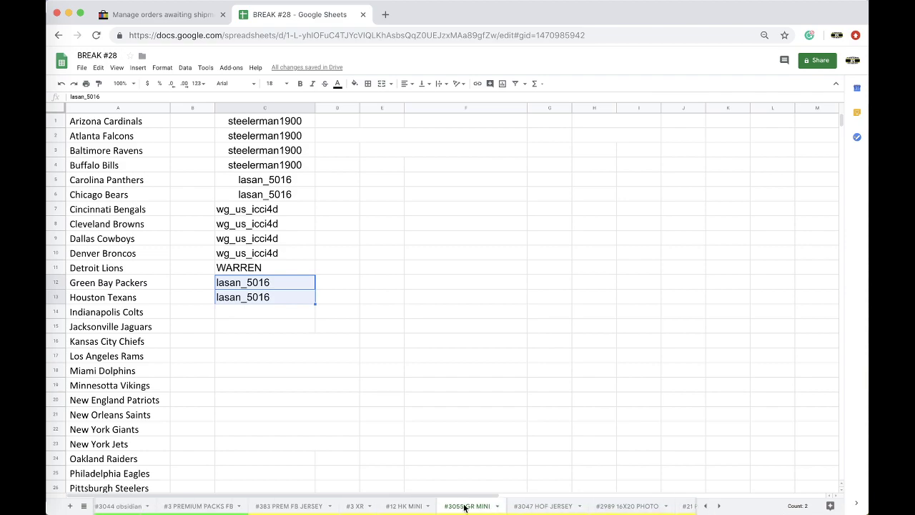
click(423, 506)
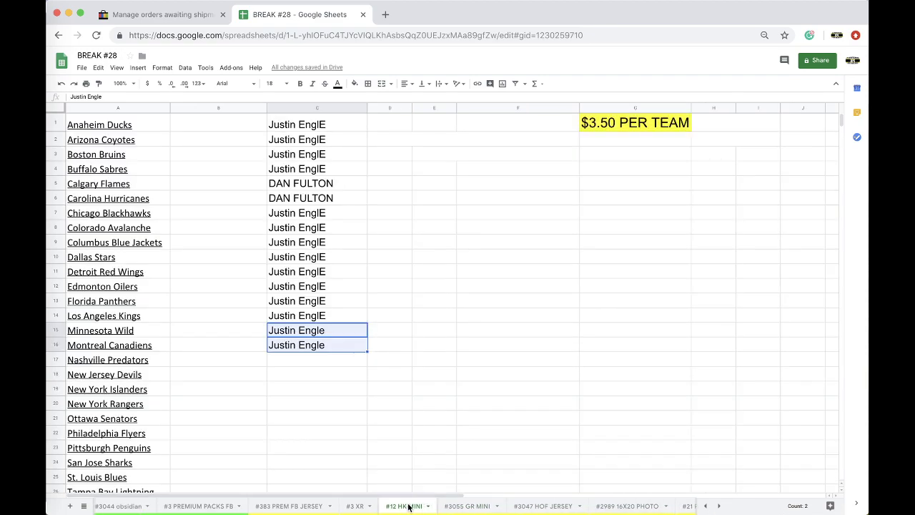
click(352, 506)
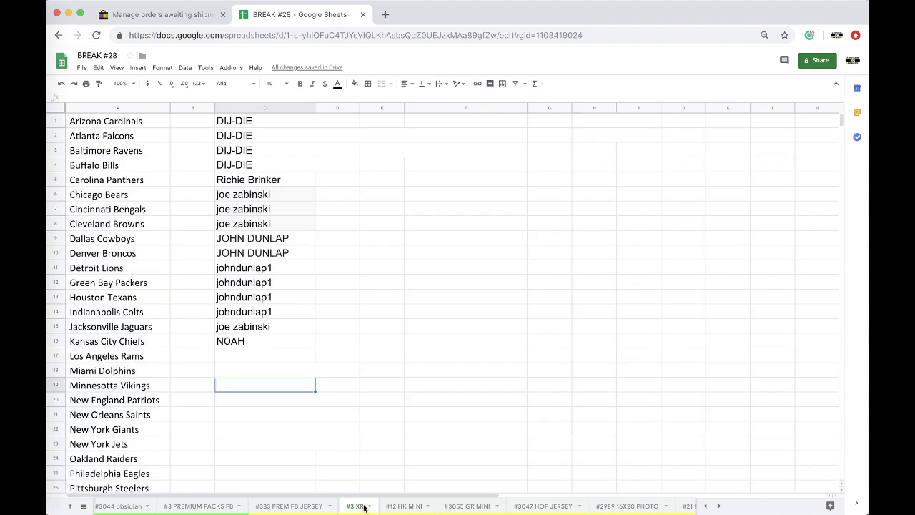
click(314, 506)
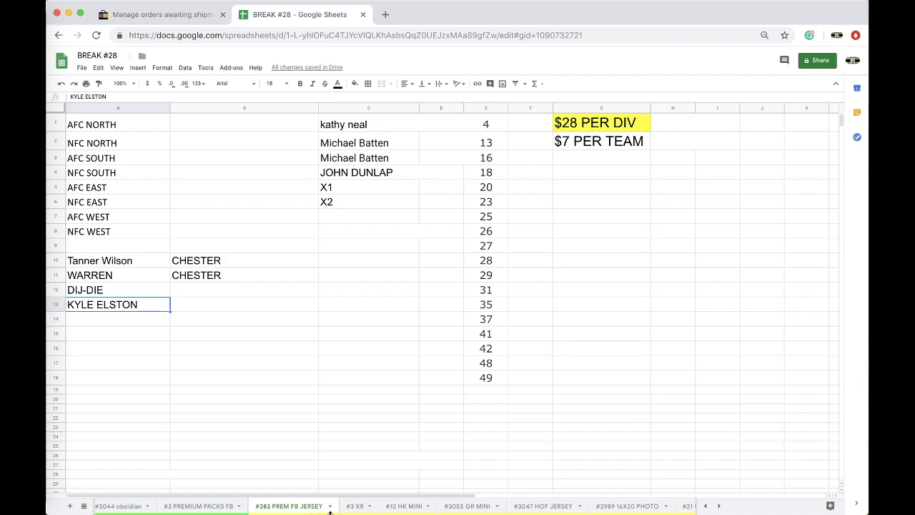
scroll(314, 506, left, 5)
Step: Recheck #3034 PREMIER PLAYERS, #12 HK MINI, #3 XR and #383 PREM FB JERSEY, ending on #3034 PREMIER PLAYERS
click(266, 506)
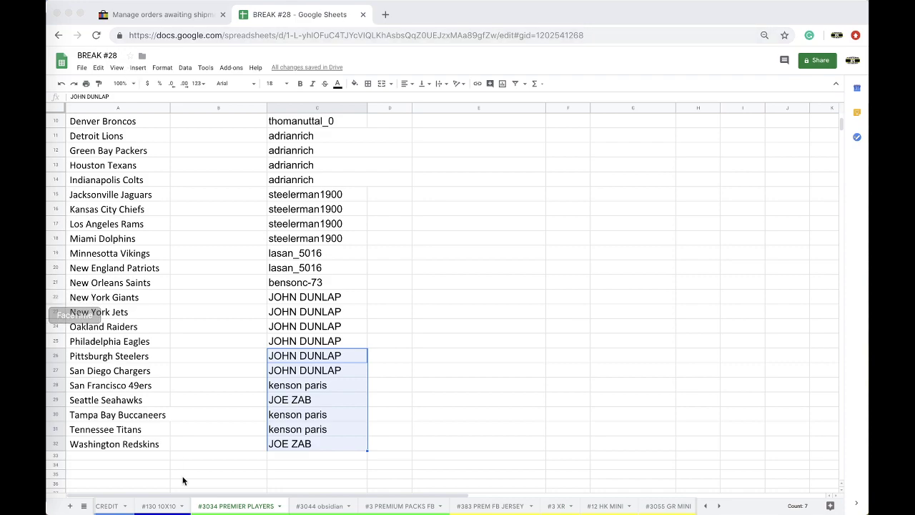
click(231, 505)
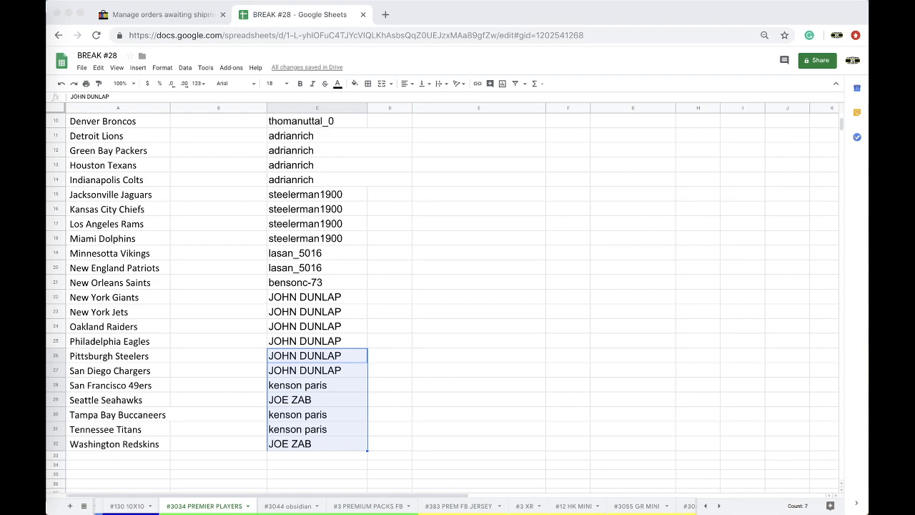
scroll(400, 505, right, 3)
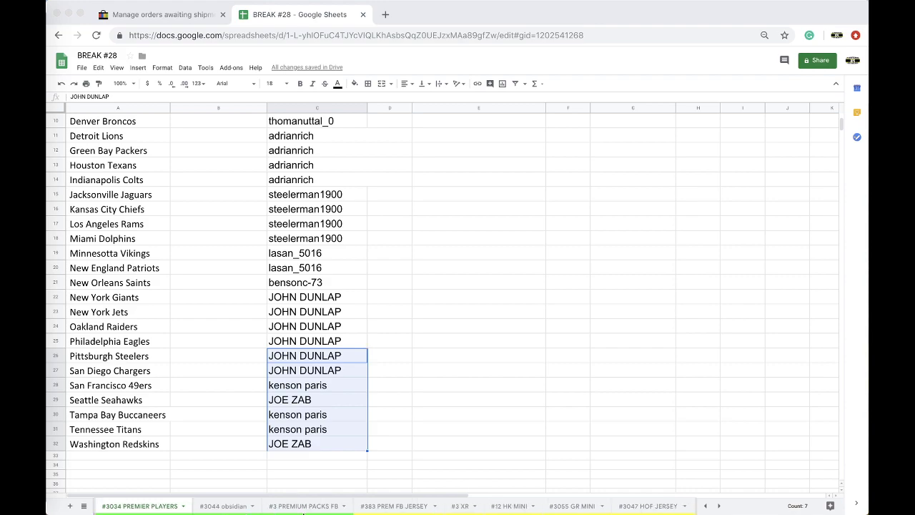
click(405, 508)
click(405, 507)
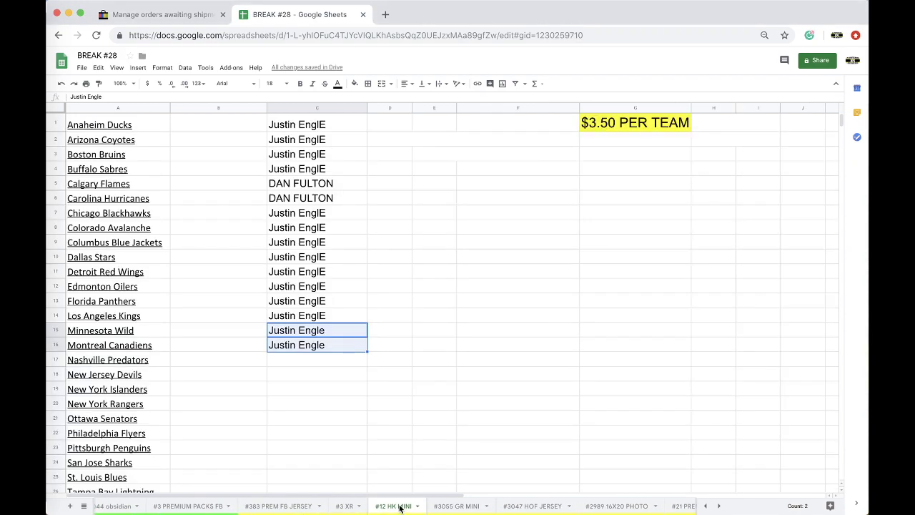
click(392, 509)
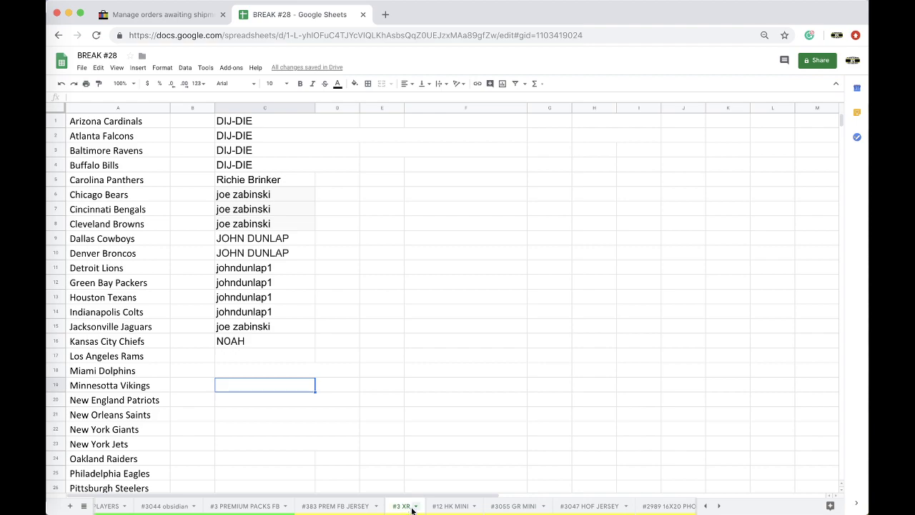
scroll(392, 509, left, 3)
click(389, 509)
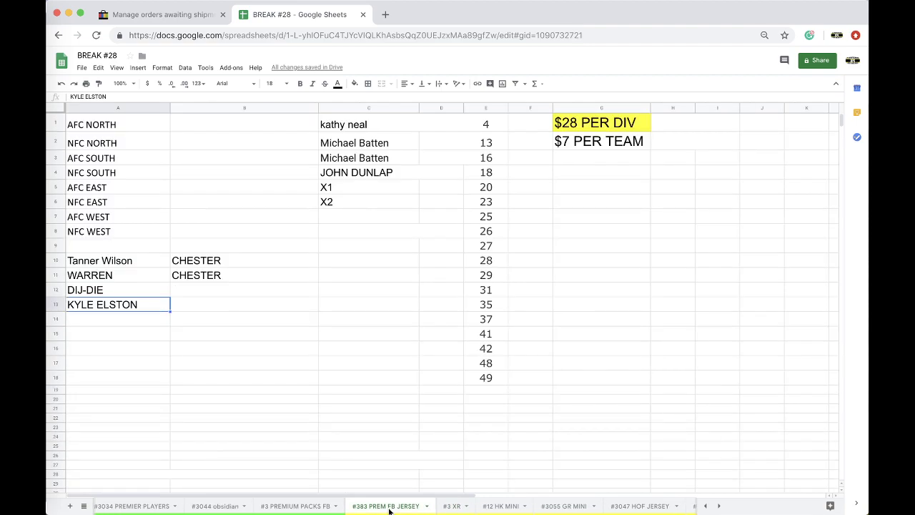
scroll(389, 509, left, 3)
click(286, 506)
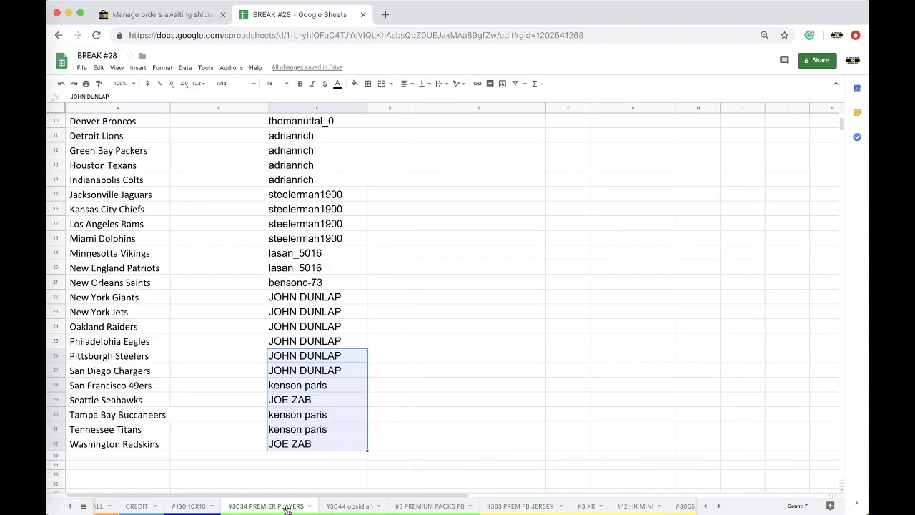
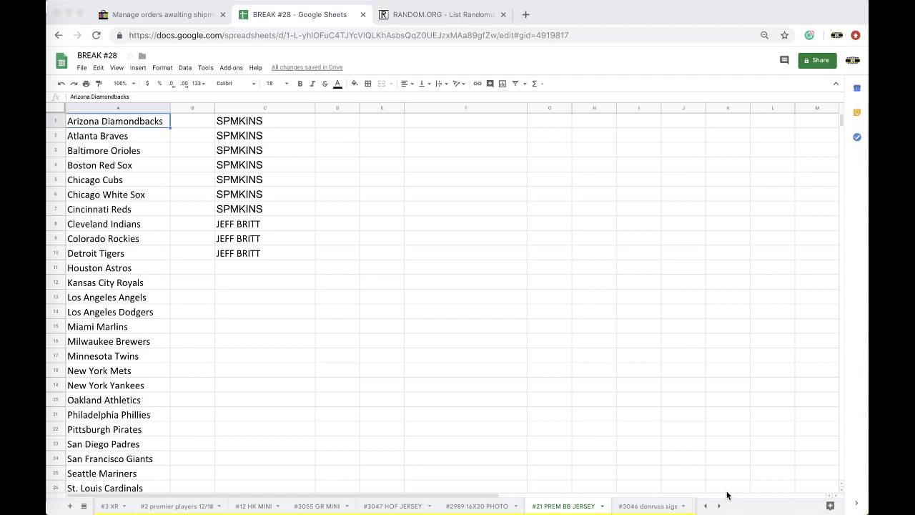
Step: Enter the new buyer's name in B12 of #383 PREM FB JERSEY and copy it
scroll(366, 508, left, 5)
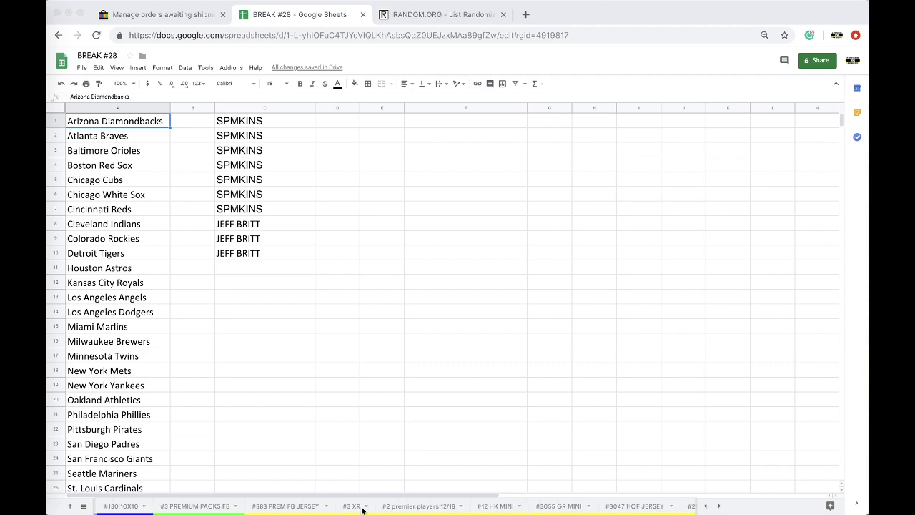
click(302, 505)
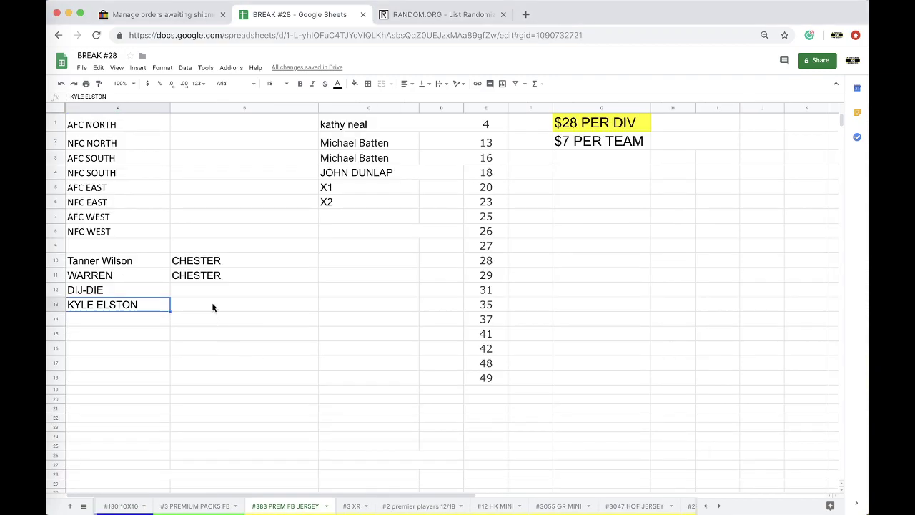
click(223, 293)
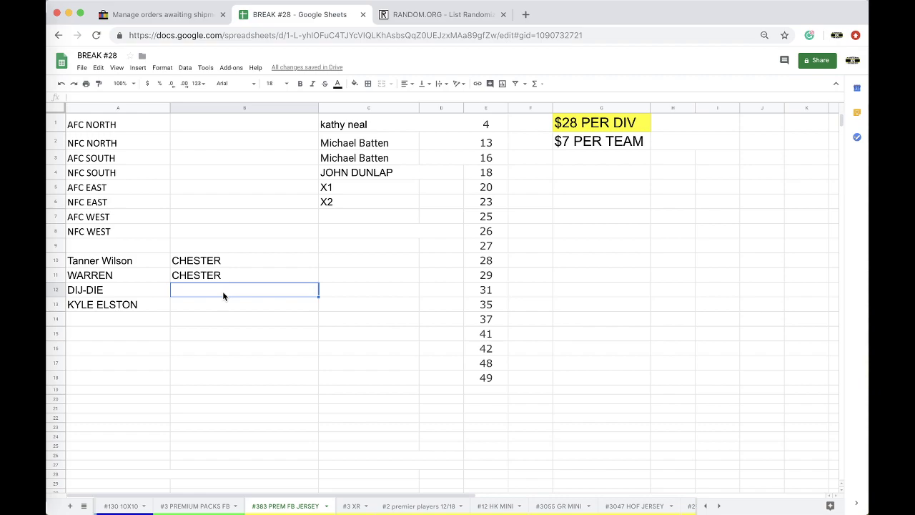
text(suz m)
click(238, 312)
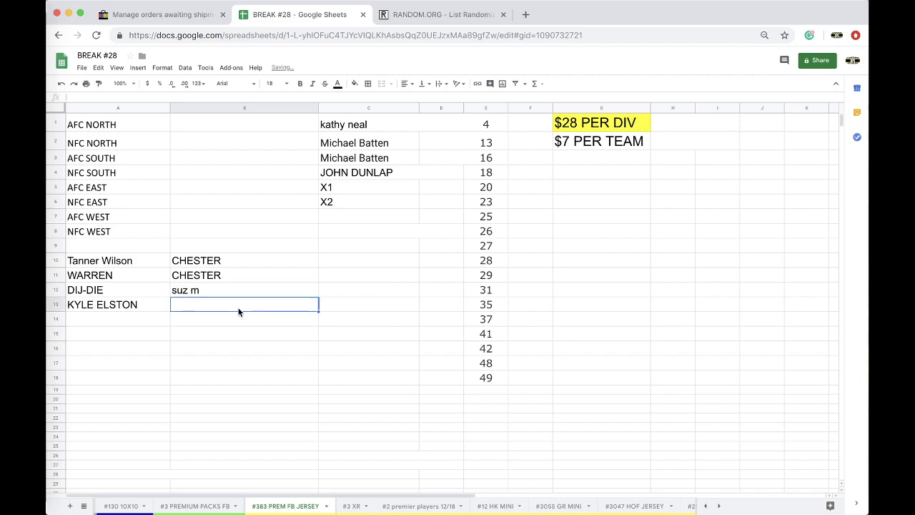
click(223, 290)
key(super+c)
Step: Paste the buyer's name into A6 of the #130 10X10 sheet
scroll(252, 509, left, 3)
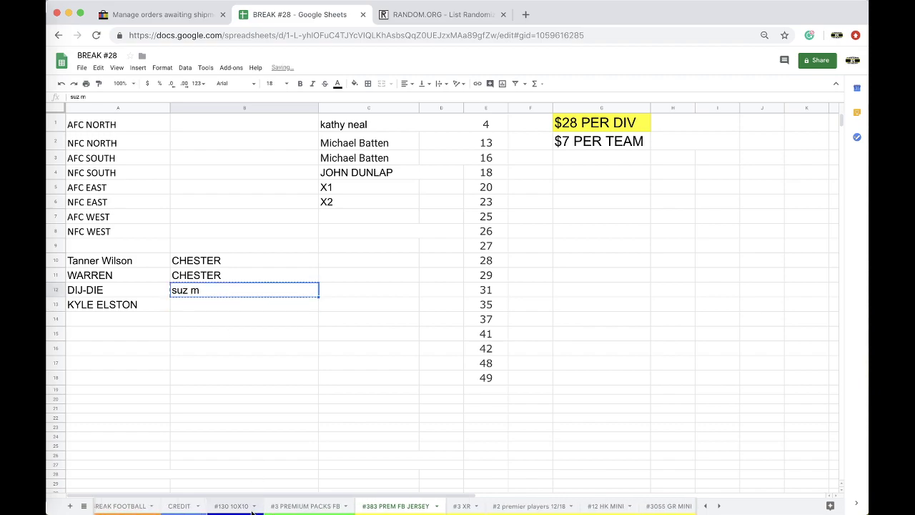
click(243, 506)
click(110, 201)
key(super+v)
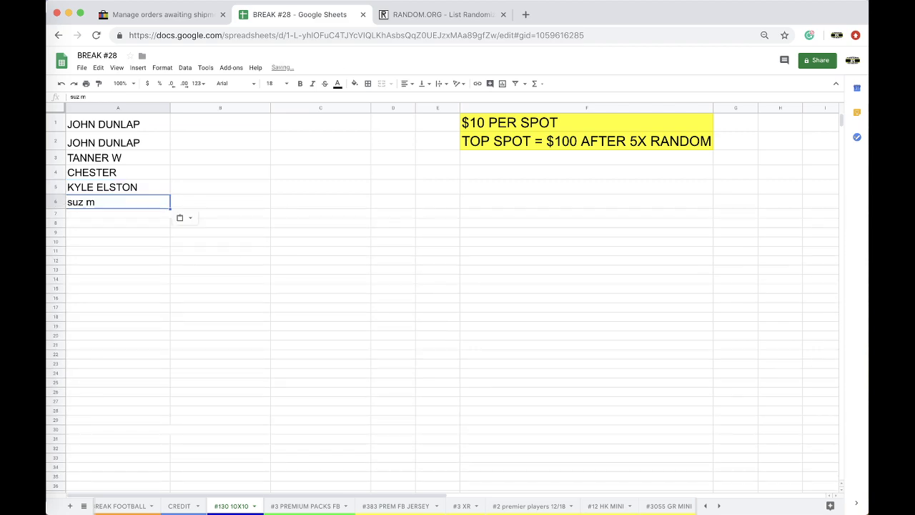
key(super+Tab)
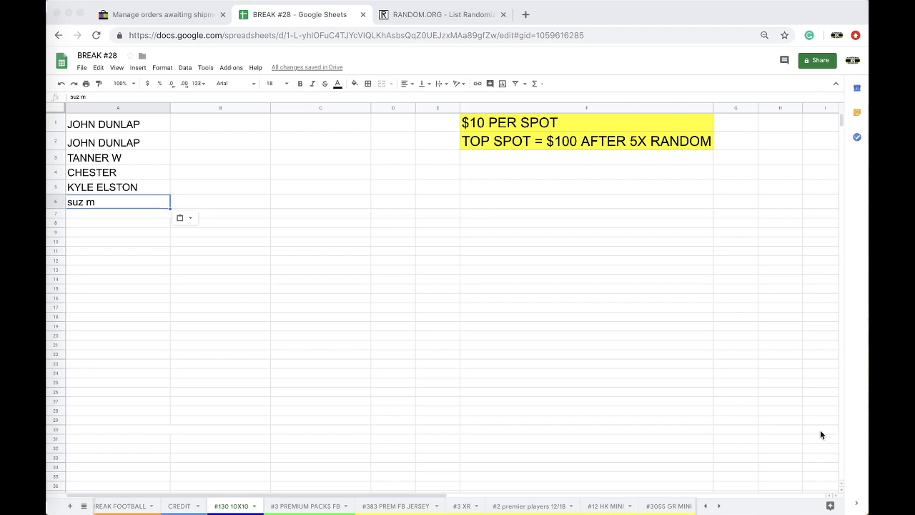
Step: Browse the break tabs from #3 PREMIUM PACKS FB through to #3047 HOF JERSEY
click(318, 506)
click(588, 129)
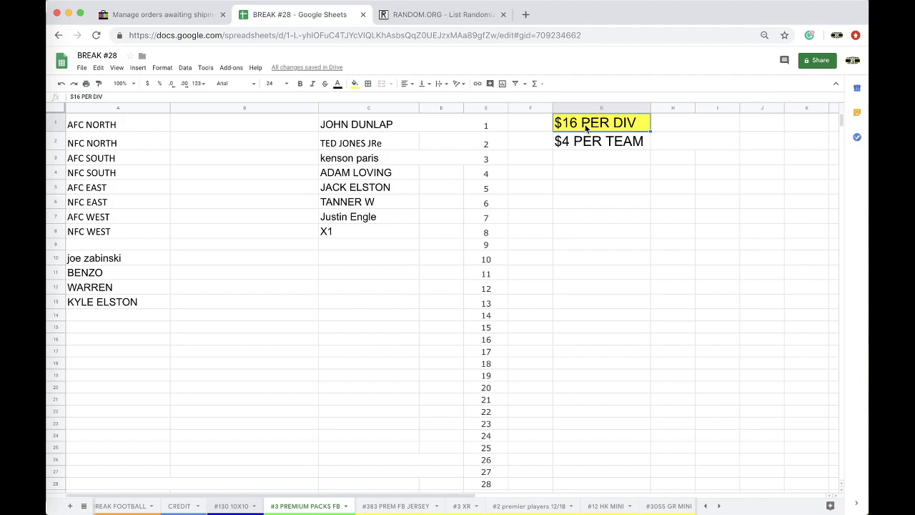
click(396, 506)
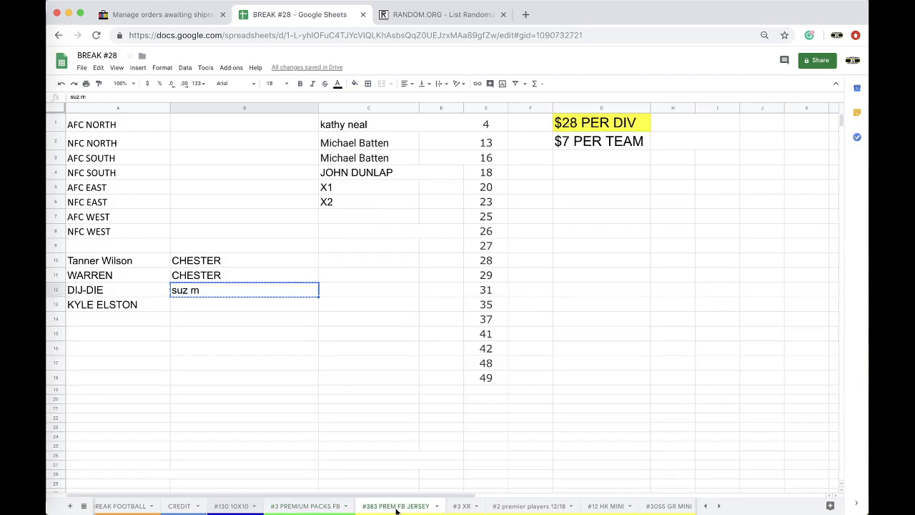
click(465, 506)
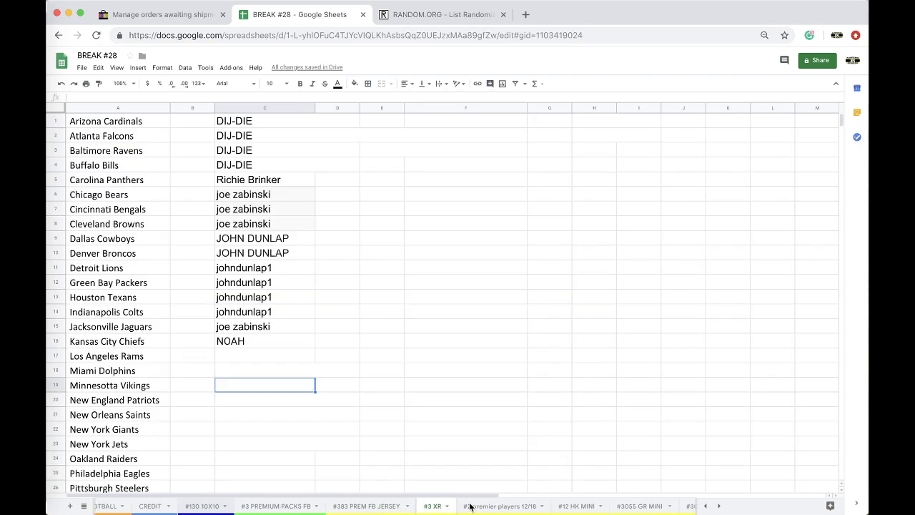
click(470, 506)
click(472, 506)
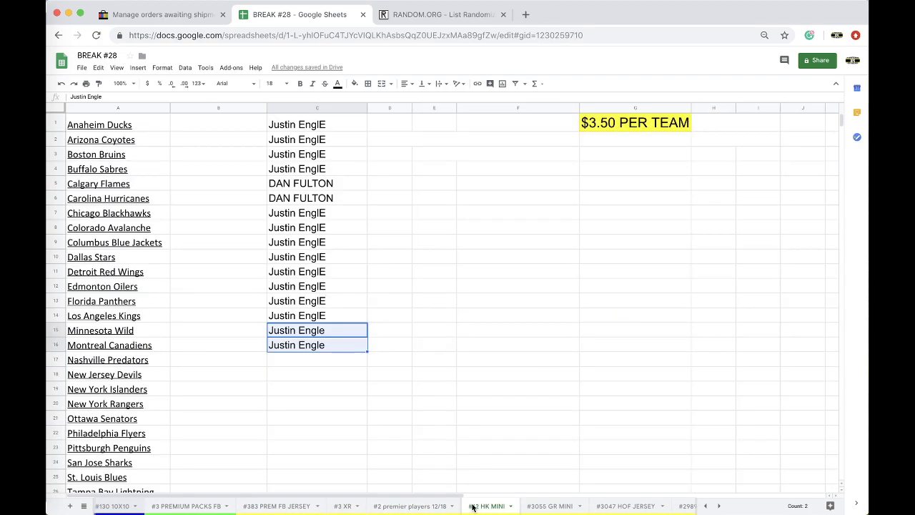
click(491, 506)
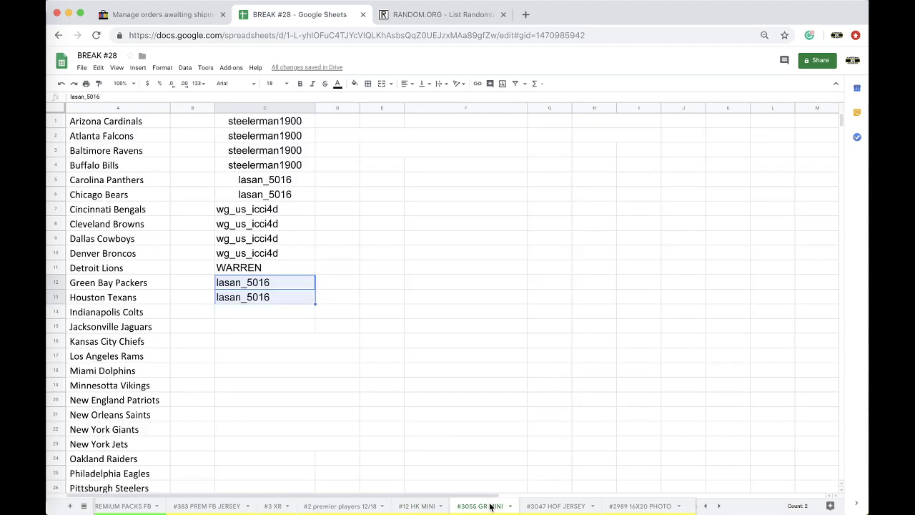
click(538, 508)
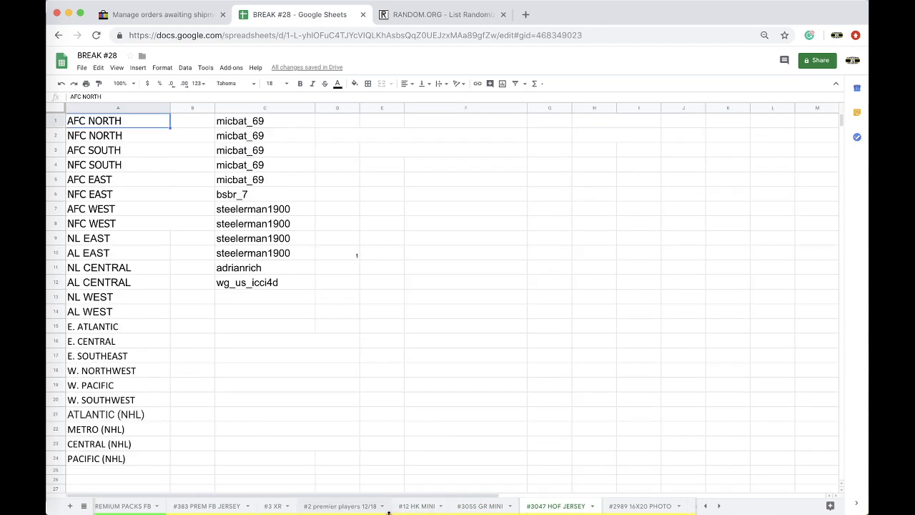
scroll(388, 506, right, 3)
scroll(388, 508, left, 4)
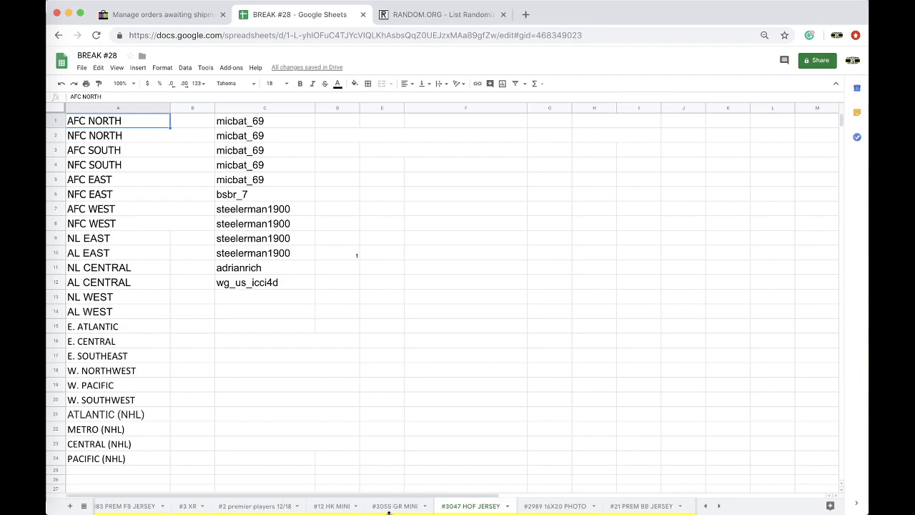
scroll(284, 510, left, 1)
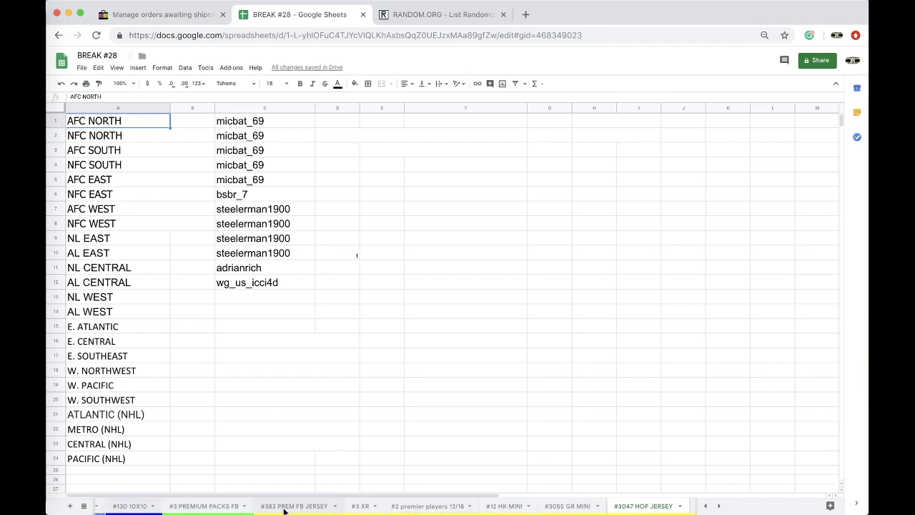
Step: Enter another buyer's name in A7 of the #130 10X10 sheet
scroll(264, 509, left, 1)
click(170, 505)
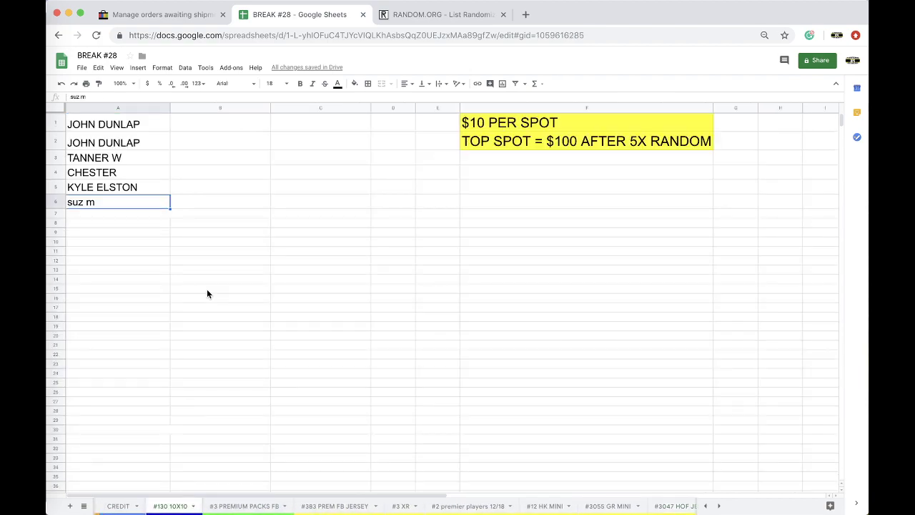
key(Down)
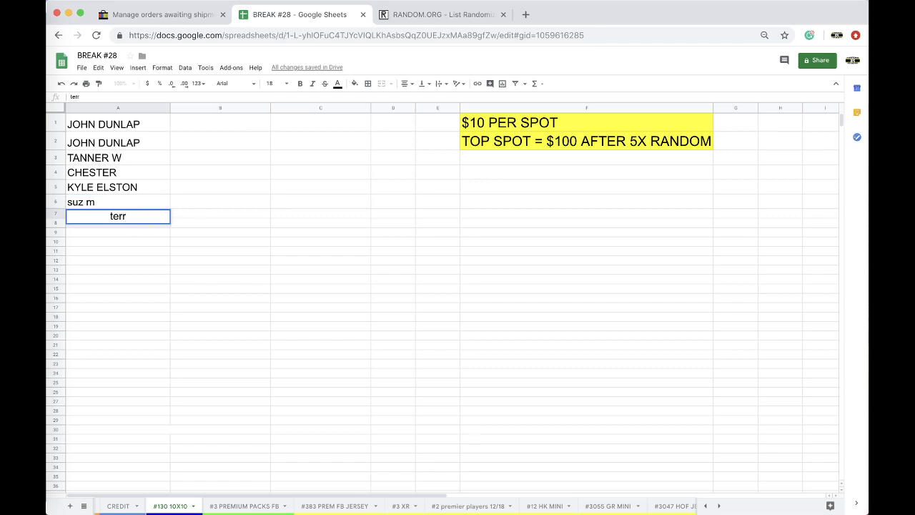
click(146, 238)
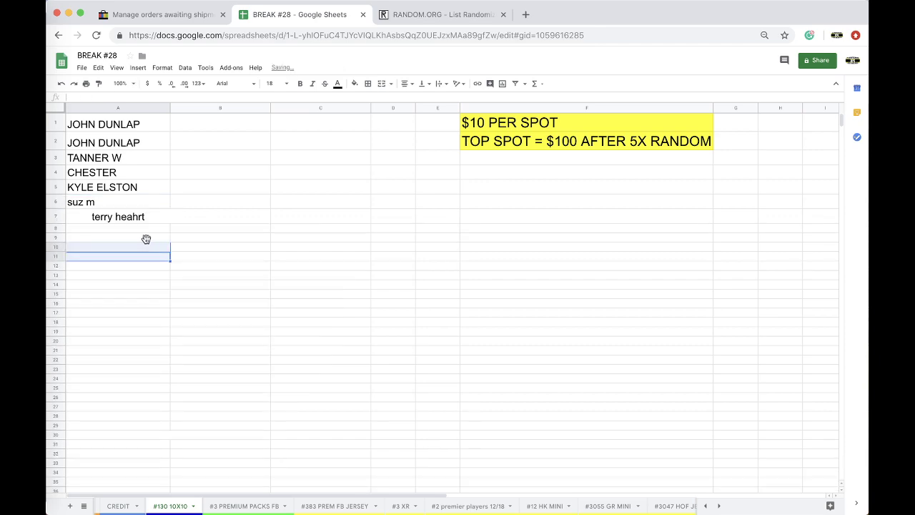
Step: Correct the surname spelling in A7 and fill the cell yellow
click(127, 207)
click(118, 217)
key(Return)
key(BackSpace)
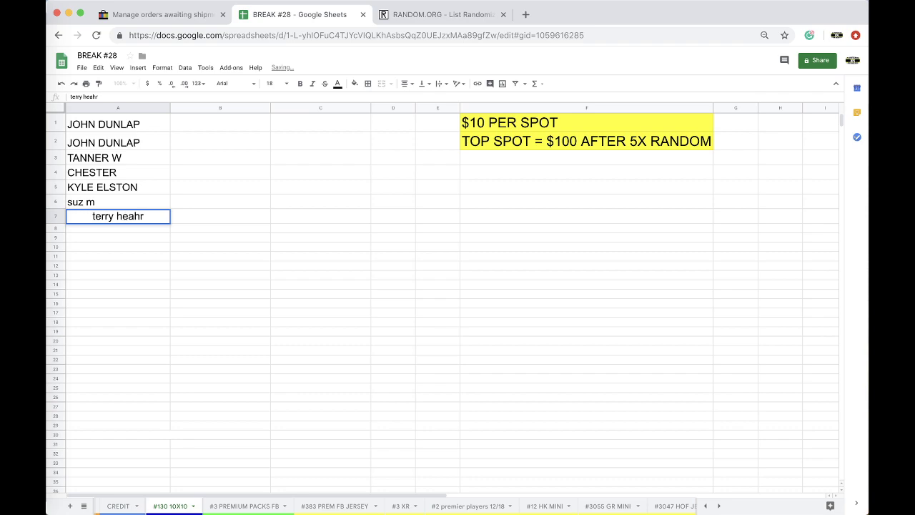
key(BackSpace)
key(BackSpace)
key(BackSpace)
key(BackSpace)
key(BackSpace)
key(BackSpace)
text(dehar)
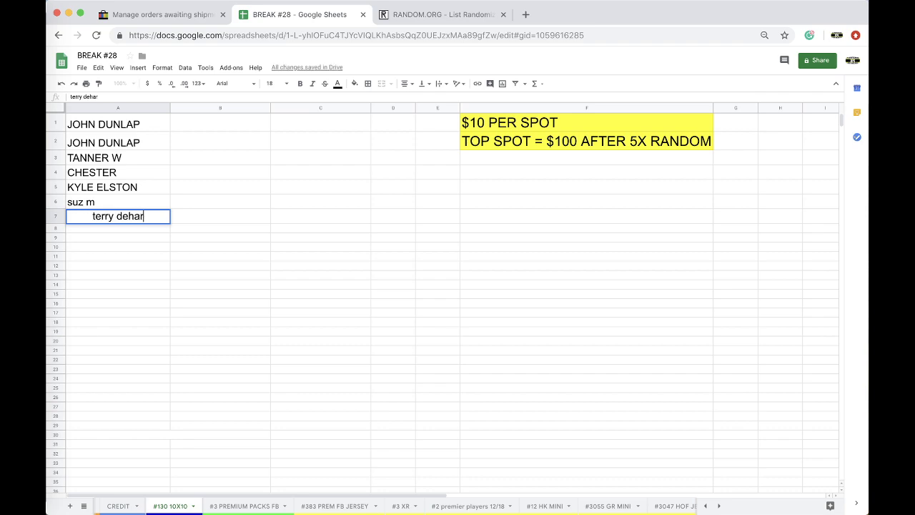
text(t)
click(133, 240)
click(126, 214)
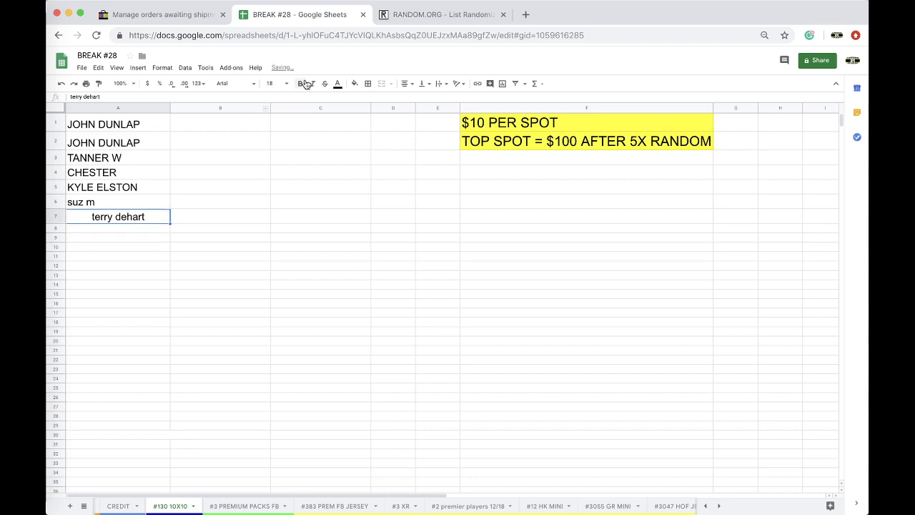
click(353, 84)
click(386, 121)
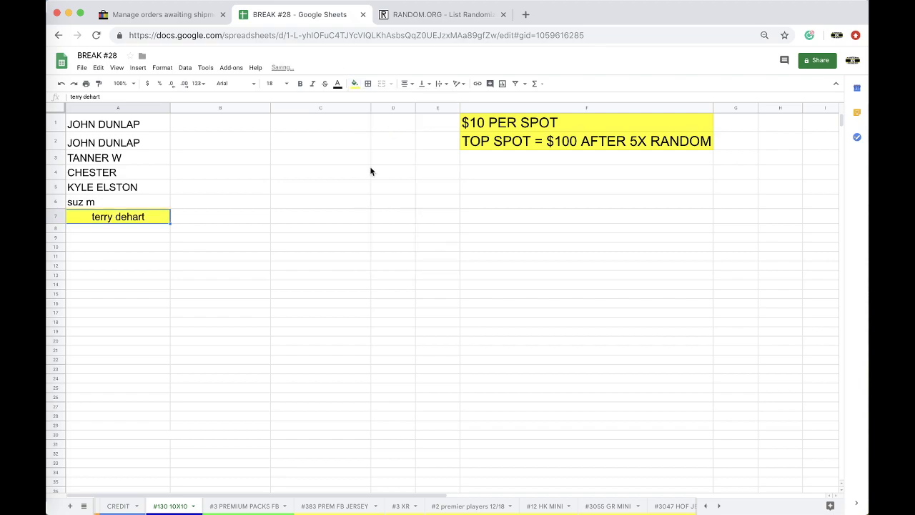
Step: Copy the spot numbers in column E of #3 PREMIUM PACKS FB
click(247, 506)
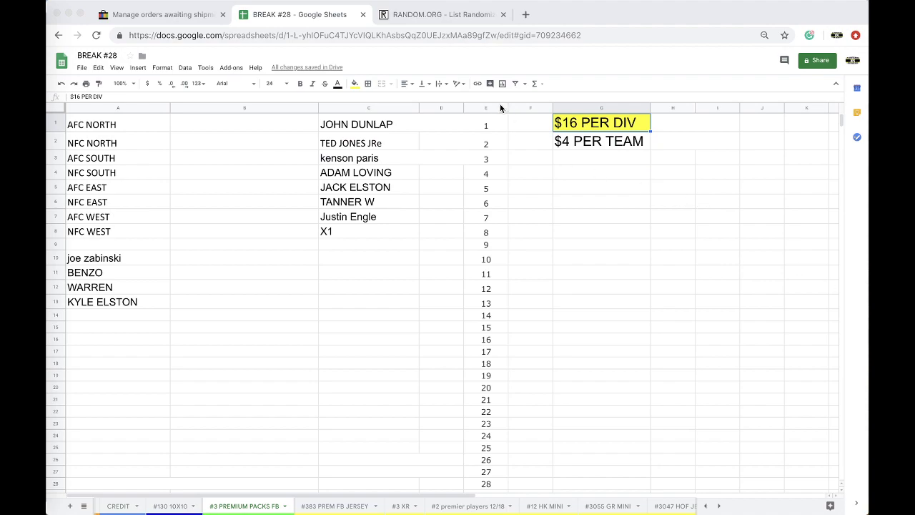
click(488, 108)
key(ctrl+c)
scroll(491, 179, down, 6)
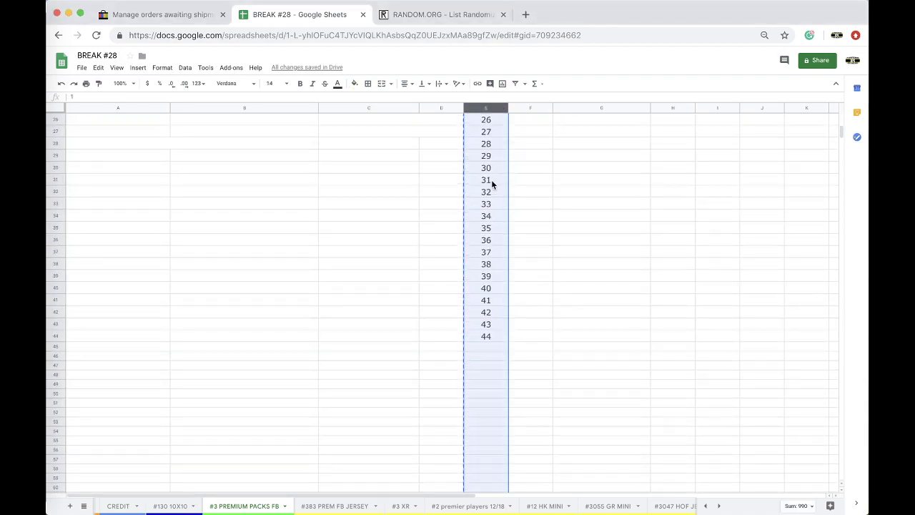
scroll(491, 179, up, 6)
Step: Shuffle the 44 spot numbers five times in RANDOM.ORG, then return to BREAK #28
click(447, 14)
click(452, 35)
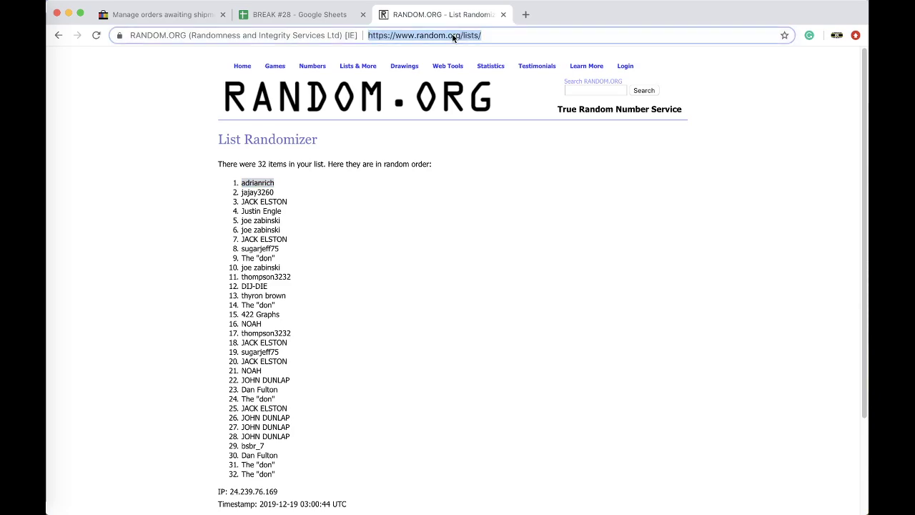
key(Return)
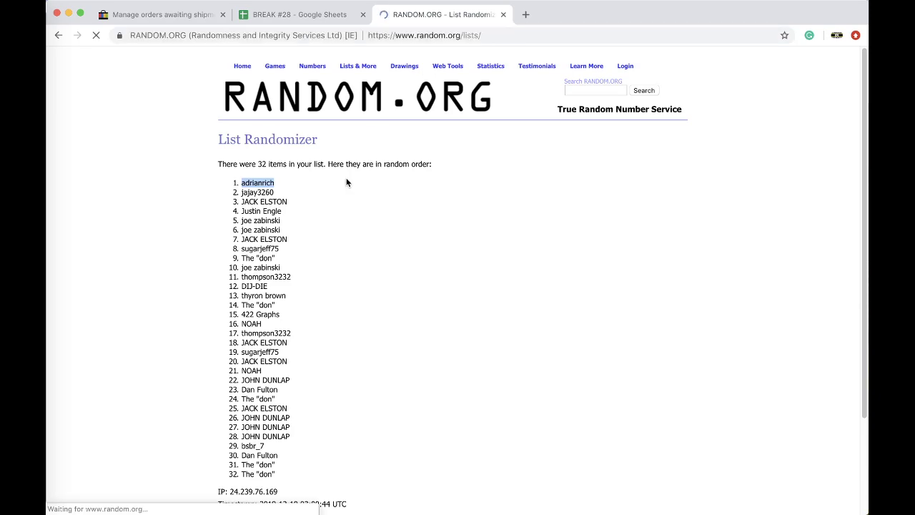
click(243, 399)
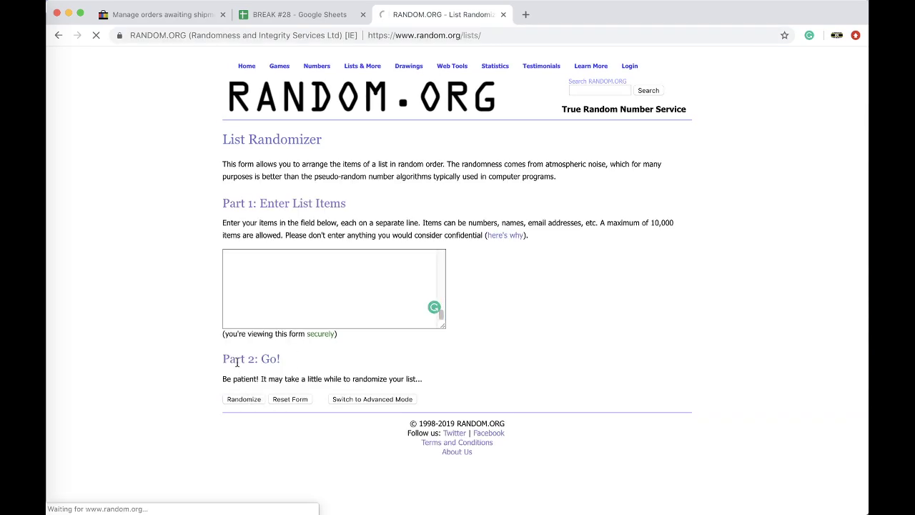
click(232, 443)
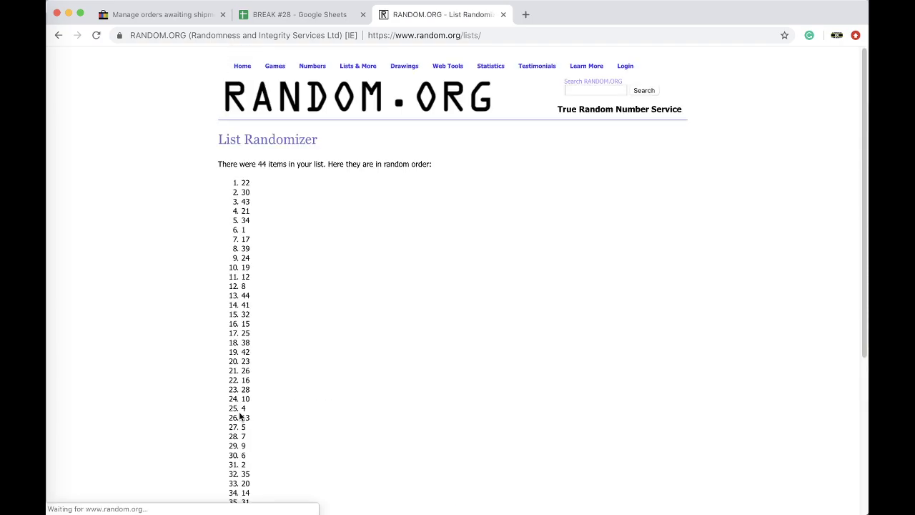
click(228, 444)
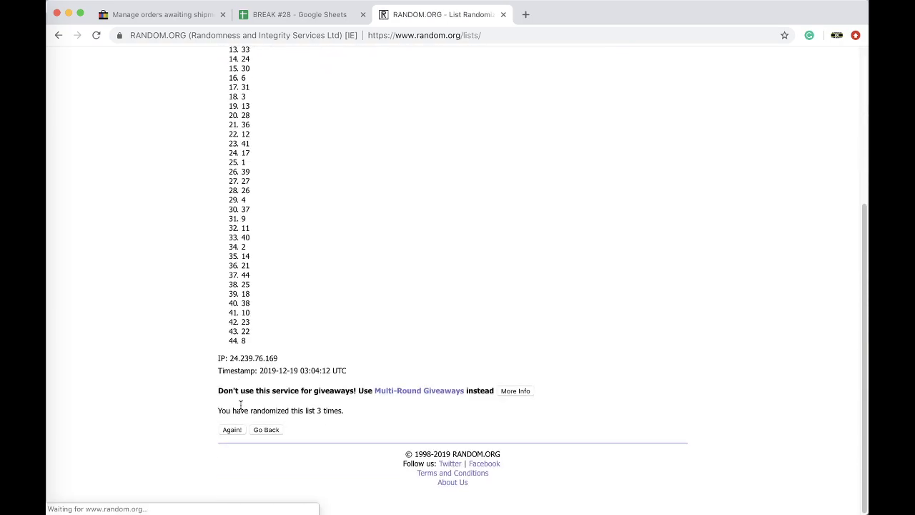
click(236, 443)
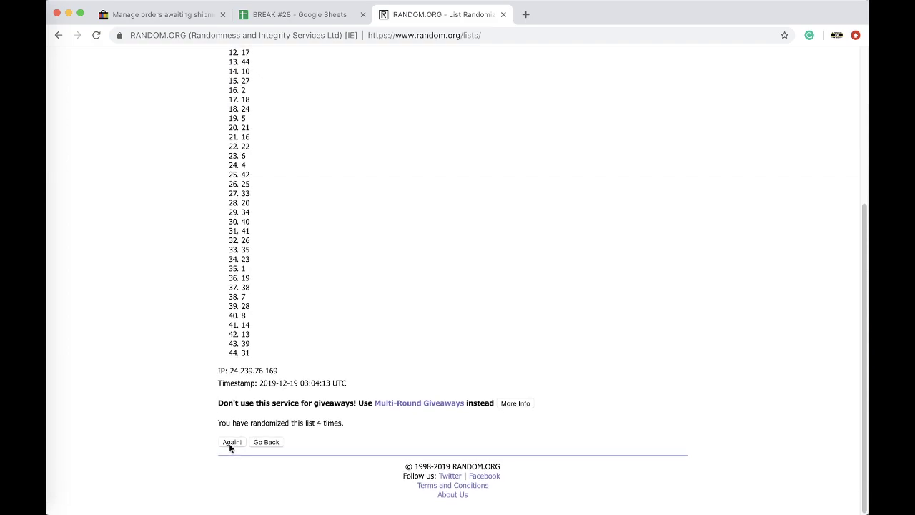
click(229, 444)
scroll(252, 197, down, 5)
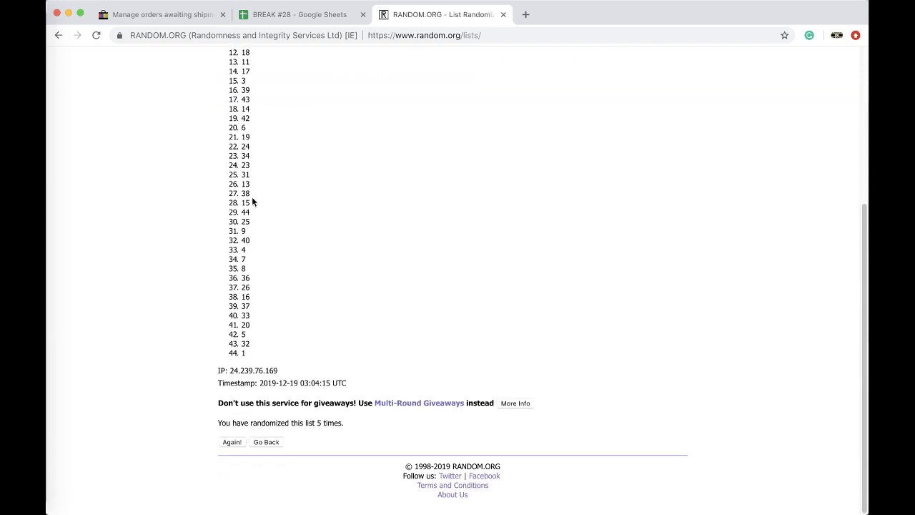
scroll(251, 196, up, 5)
click(300, 14)
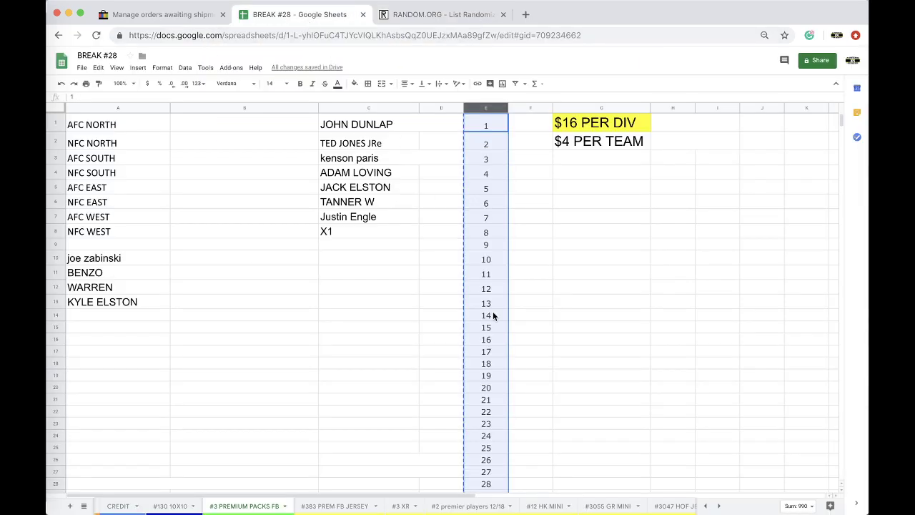
Step: Fill cell E28 on #3 PREMIUM PACKS FB yellow
scroll(491, 322, down, 3)
click(482, 357)
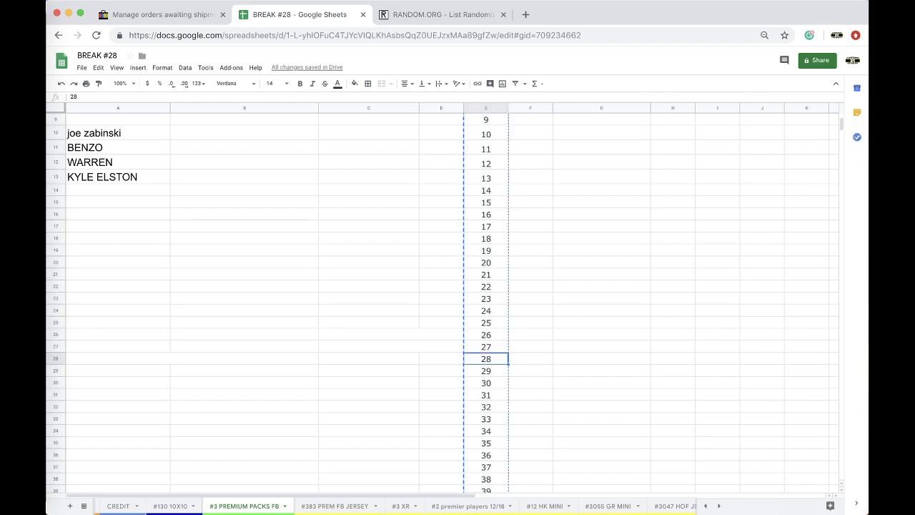
click(354, 84)
click(386, 121)
scroll(809, 135, up, 3)
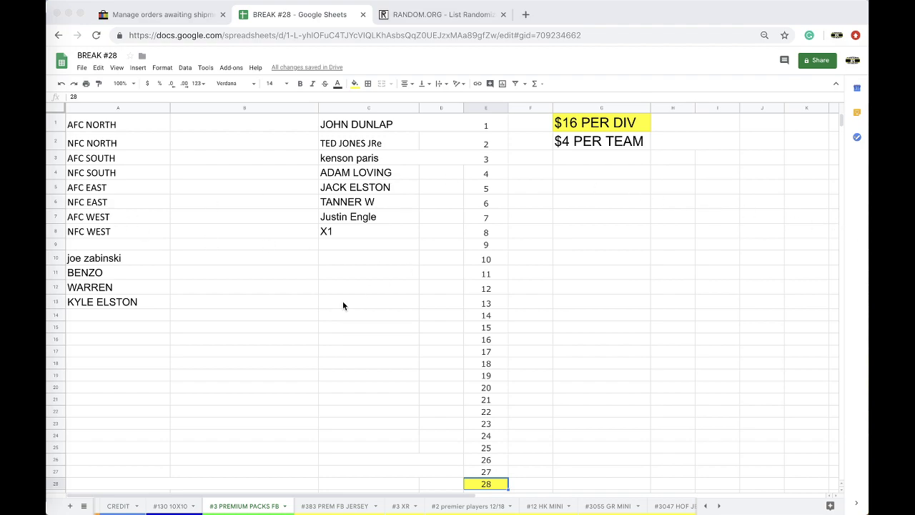
Step: Copy the eight buyer names in C1:C8
click(342, 124)
drag(342, 124, 350, 230)
key(ctrl+c)
Step: Paste the eight buyer names into a fresh RANDOM.ORG List Randomizer form
click(394, 18)
click(403, 33)
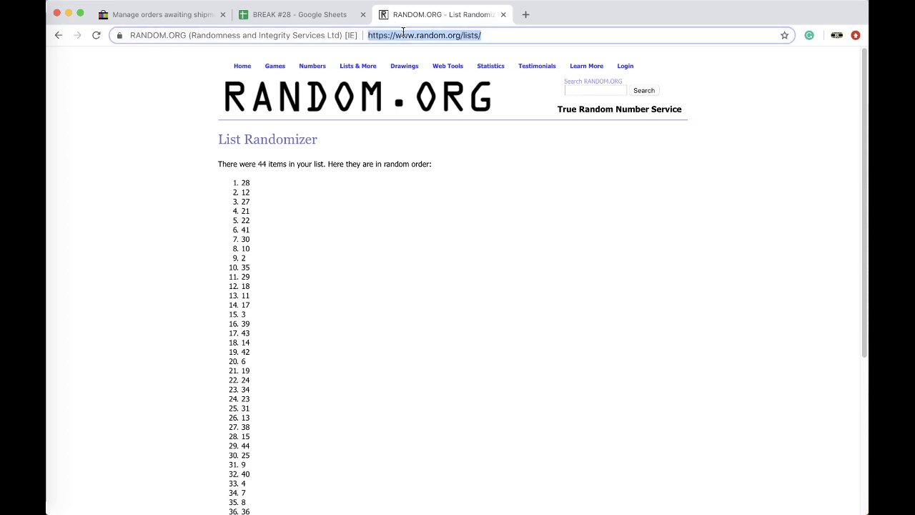
key(Return)
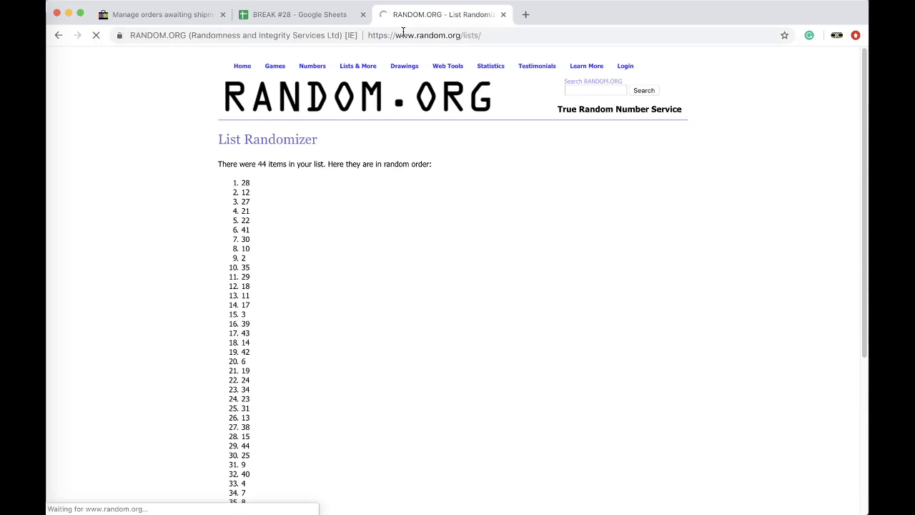
click(301, 293)
key(ctrl+v)
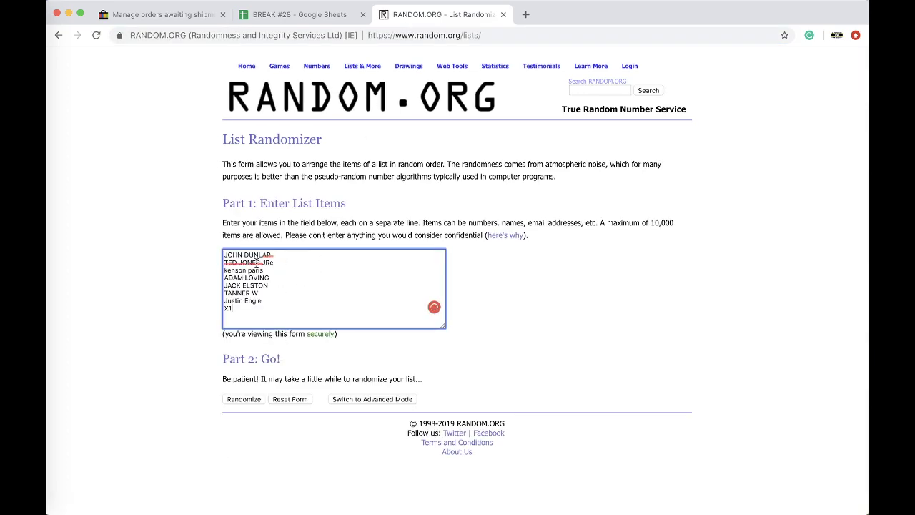
click(256, 270)
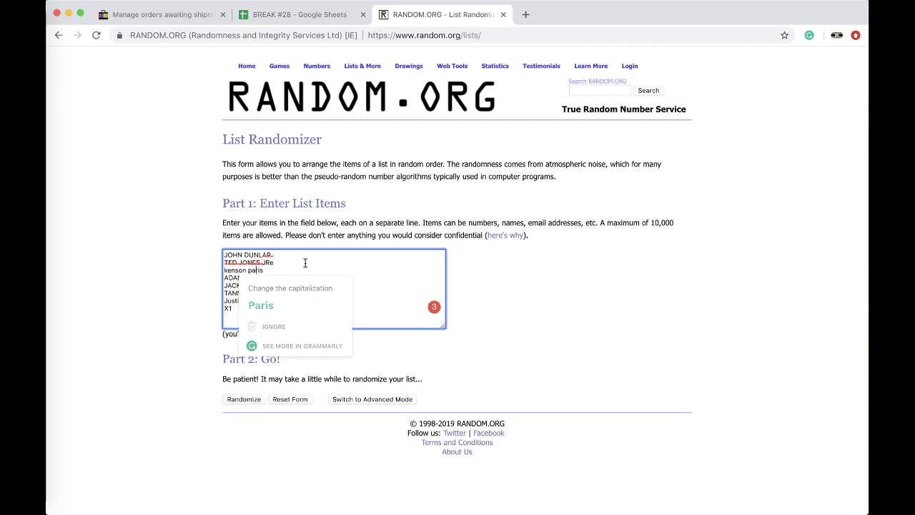
click(296, 265)
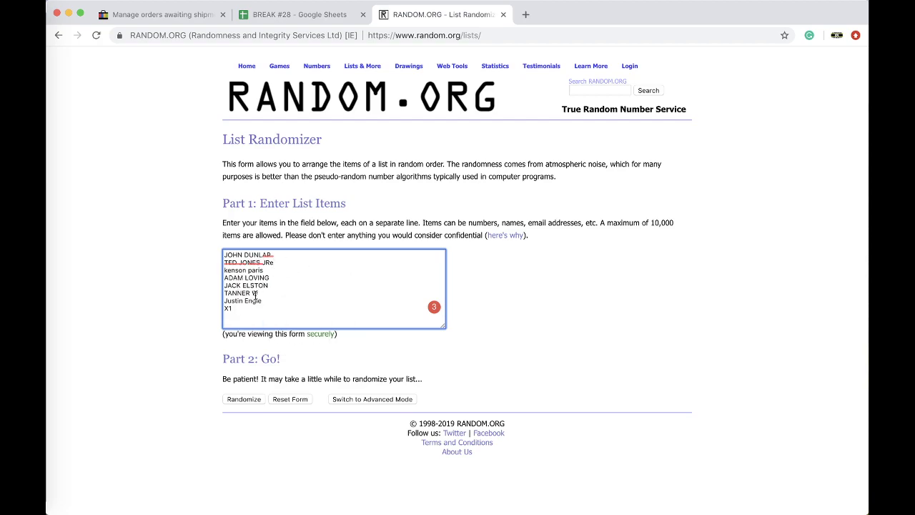
click(307, 16)
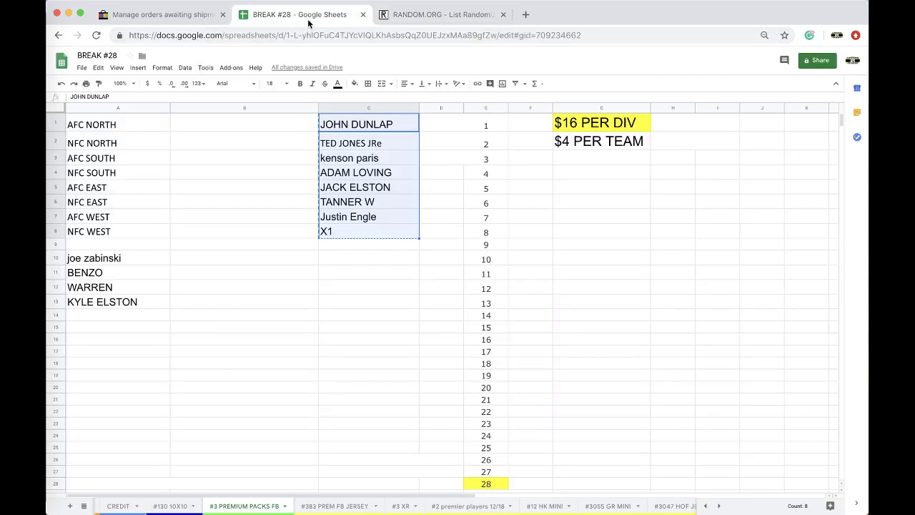
click(406, 21)
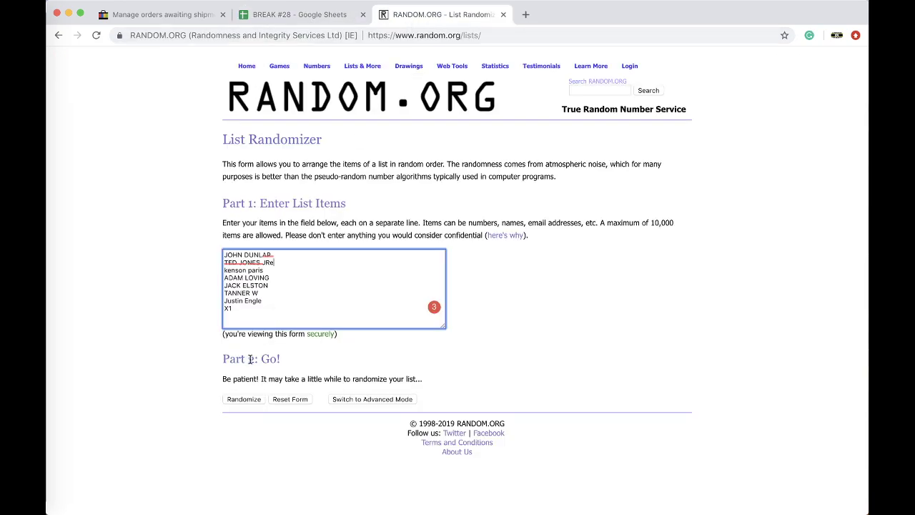
Step: Randomize the eight names five times in a row
click(242, 398)
click(230, 319)
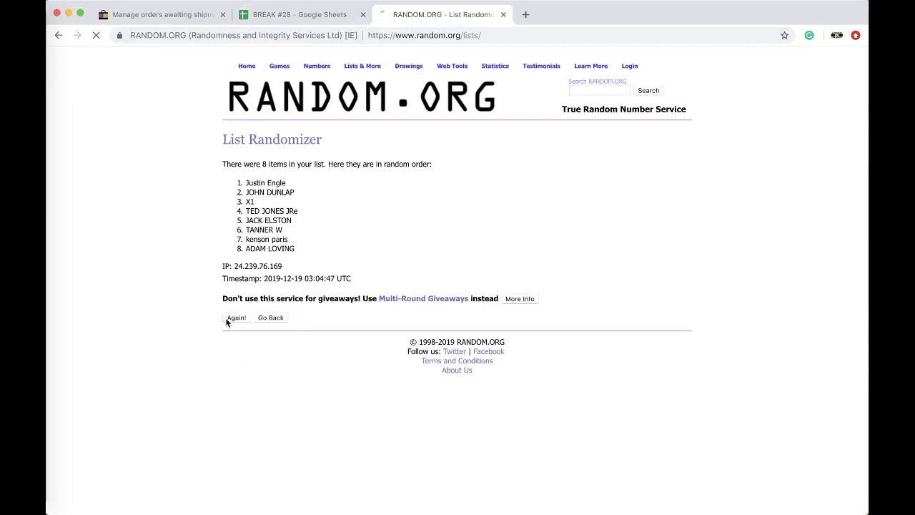
click(235, 337)
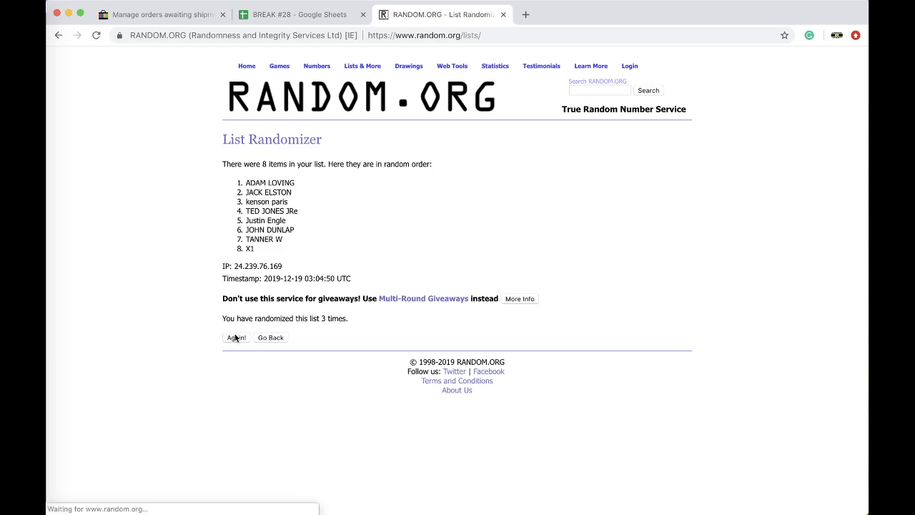
click(235, 336)
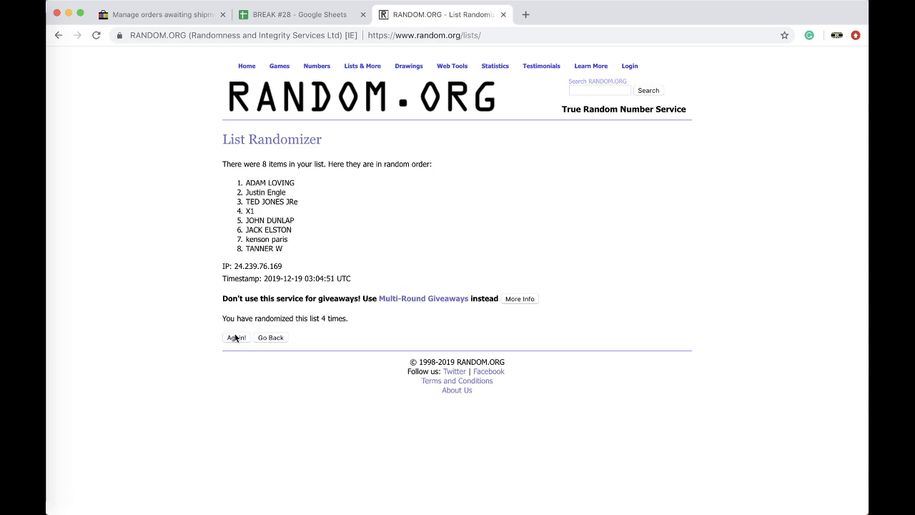
click(236, 339)
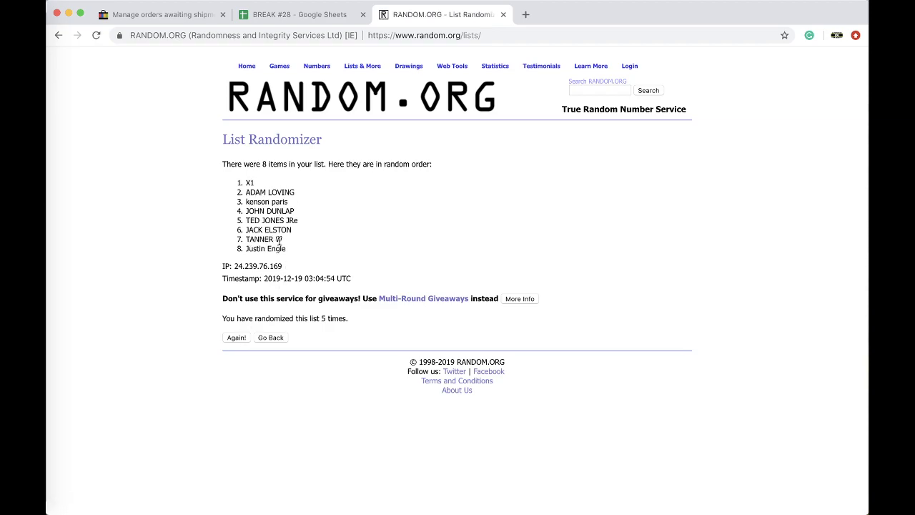
Step: Paste the shuffled names into B1:B8 and set them to font size 18
drag(246, 182, 306, 261)
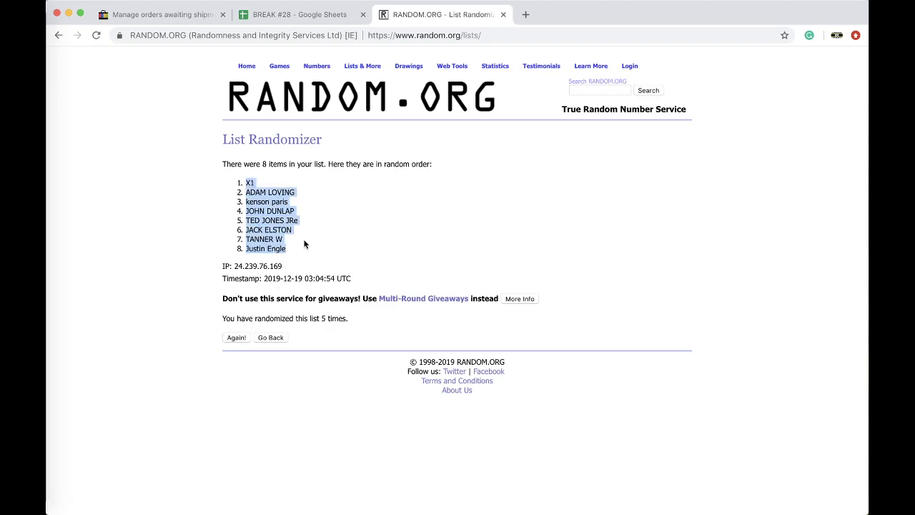
click(300, 15)
click(236, 126)
key(super+v)
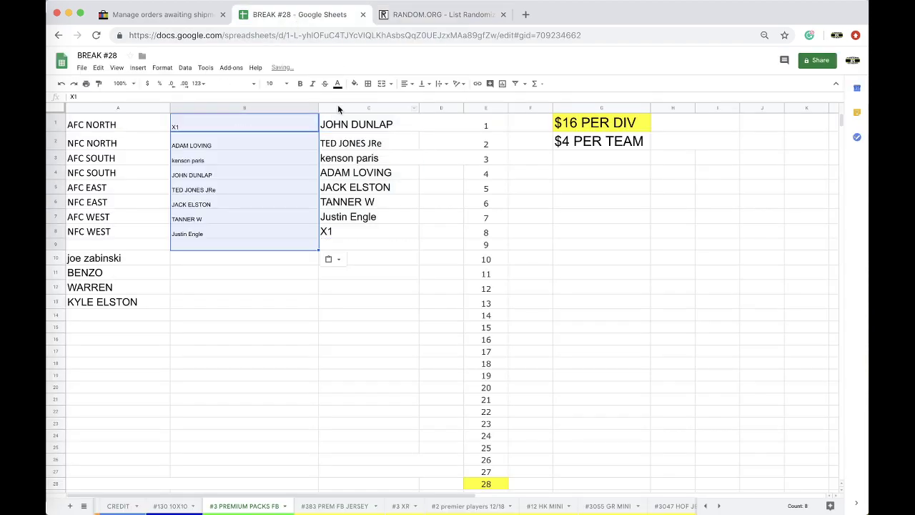
click(281, 84)
click(273, 212)
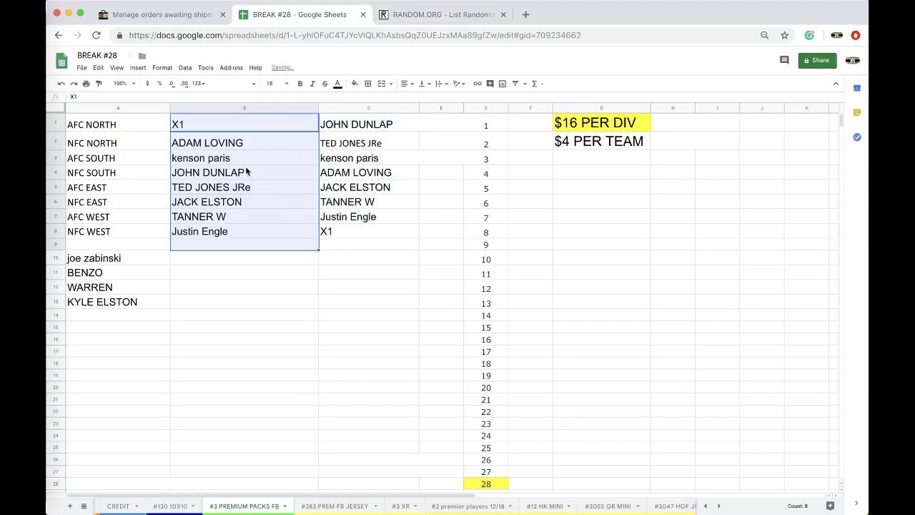
Step: Check the names in B2:B8, removing the trailing 'e' from the name in B5
click(222, 139)
click(203, 158)
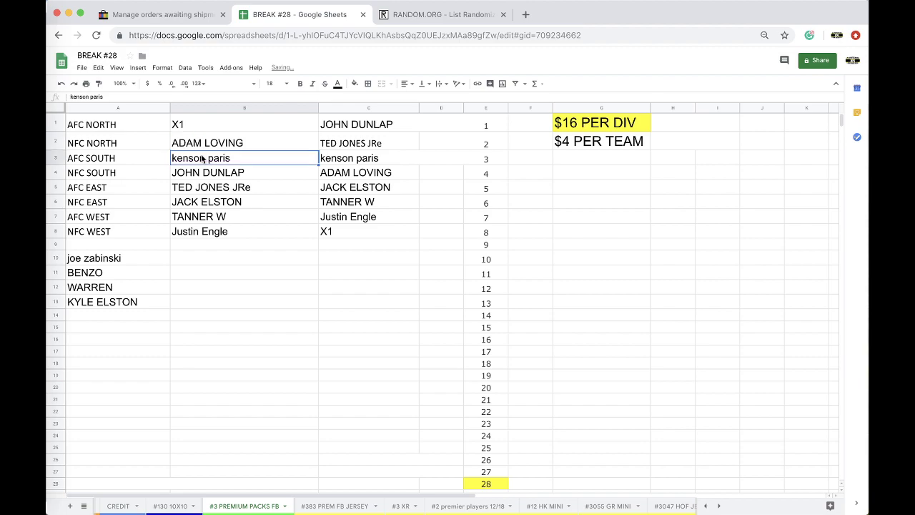
click(195, 174)
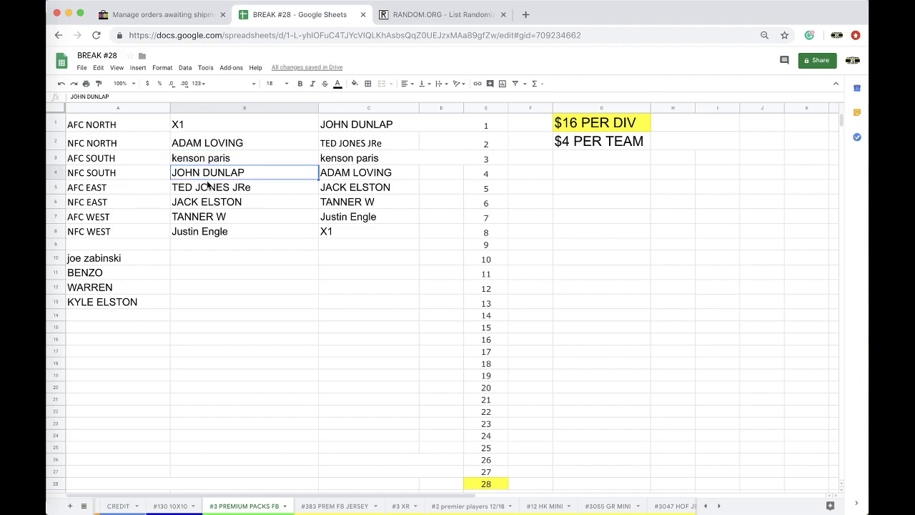
click(205, 190)
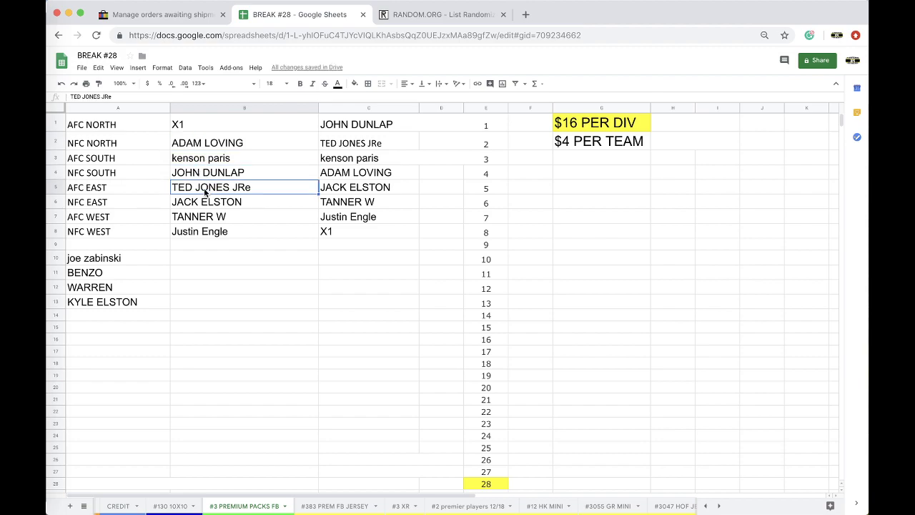
double_click(258, 188)
click(241, 253)
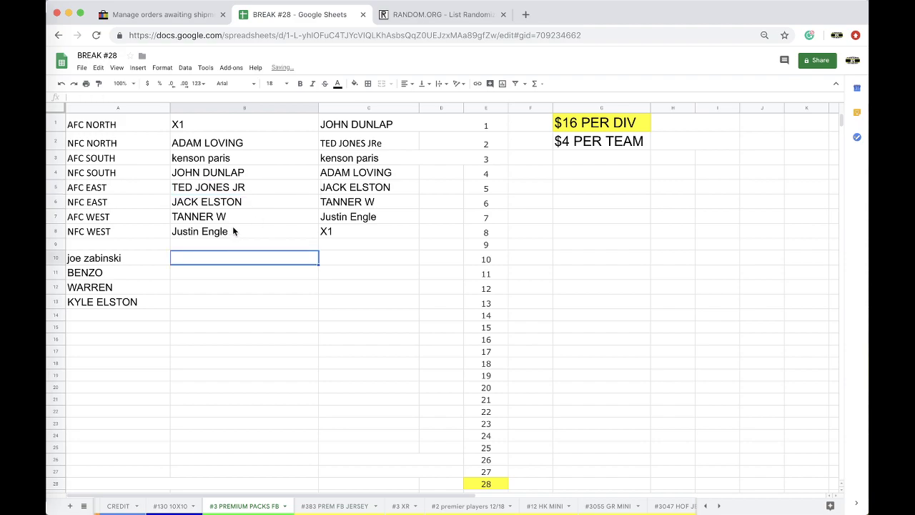
click(226, 207)
click(218, 219)
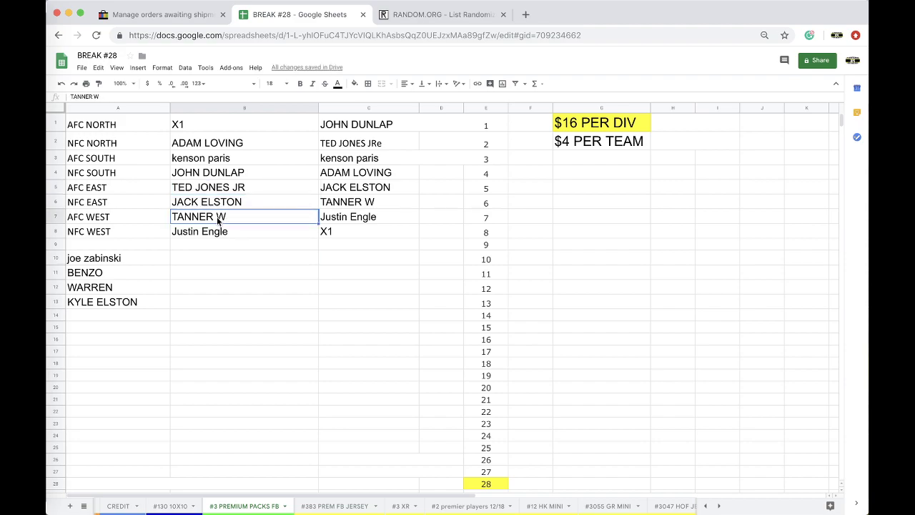
click(206, 233)
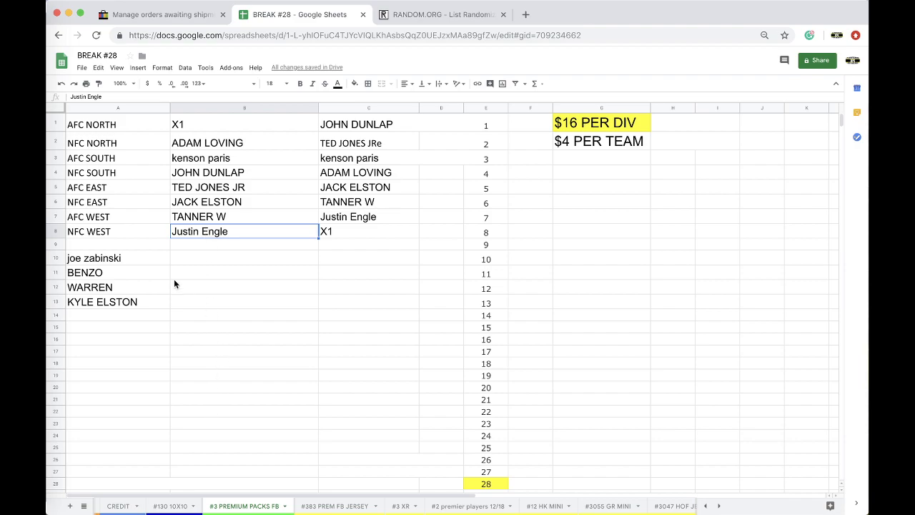
click(198, 263)
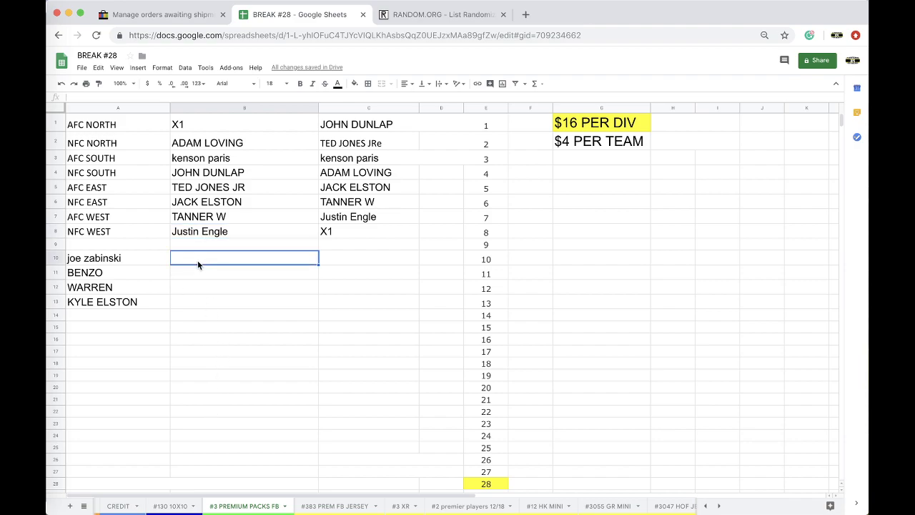
Step: Put BENGALS in B11 and RAVENS in B10
text(C)
key(BackSpace)
text(BENGALS)
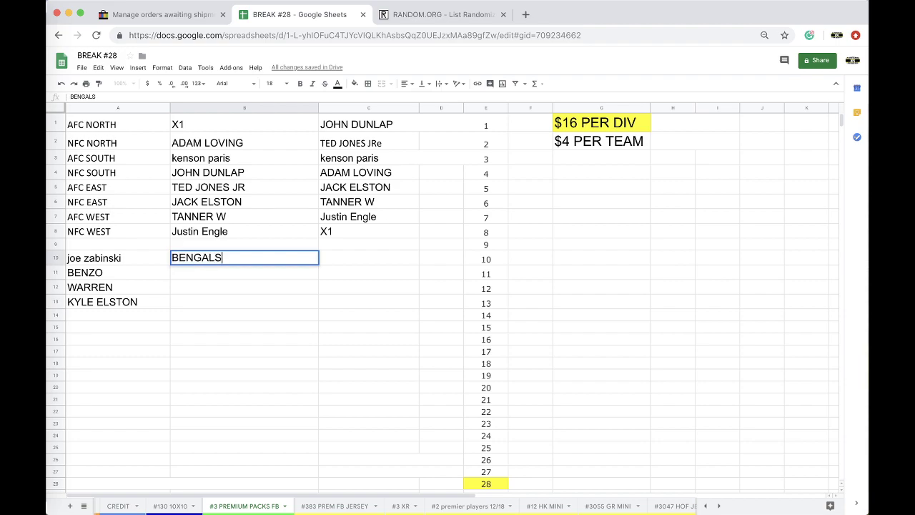
key(Return)
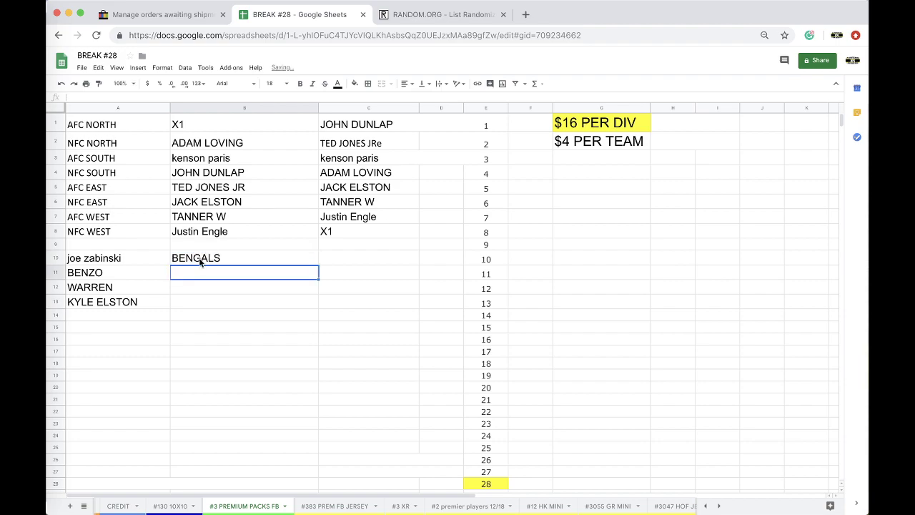
click(196, 257)
key(ctrl+c)
click(196, 272)
key(ctrl+v)
click(194, 260)
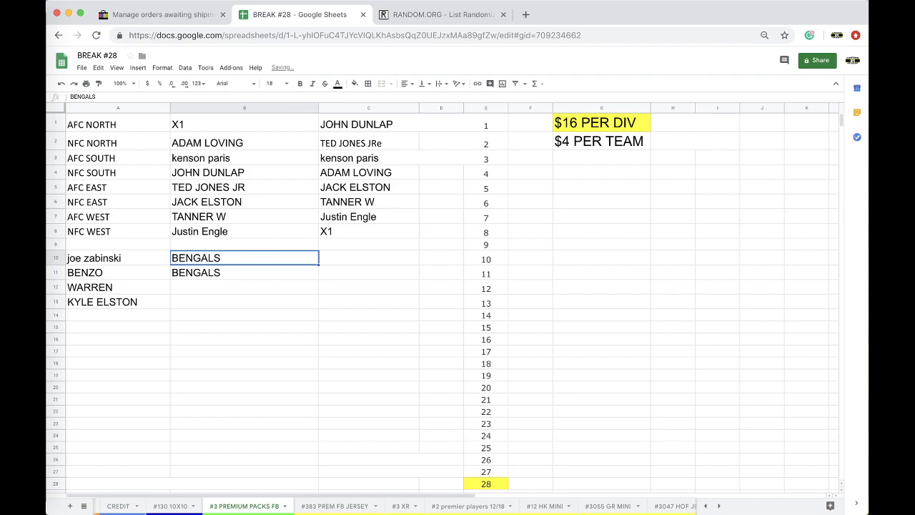
key(Delete)
text(RAVENS)
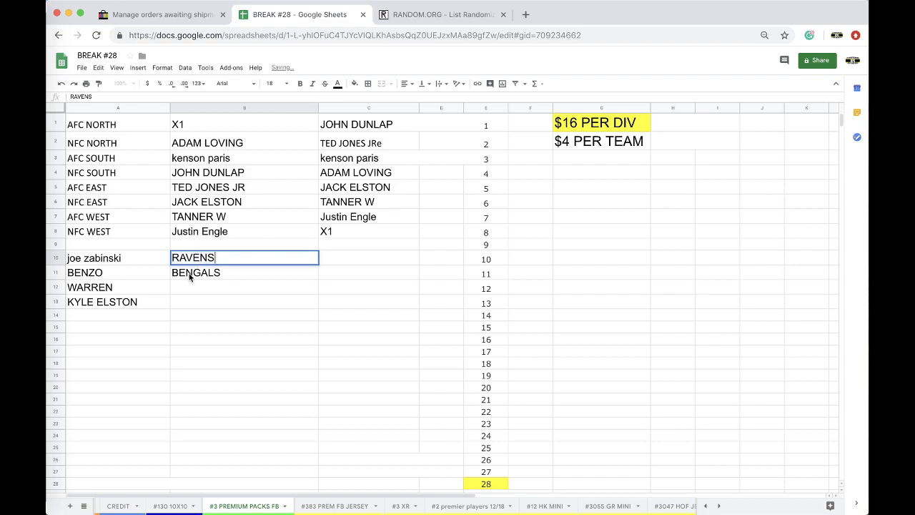
click(190, 289)
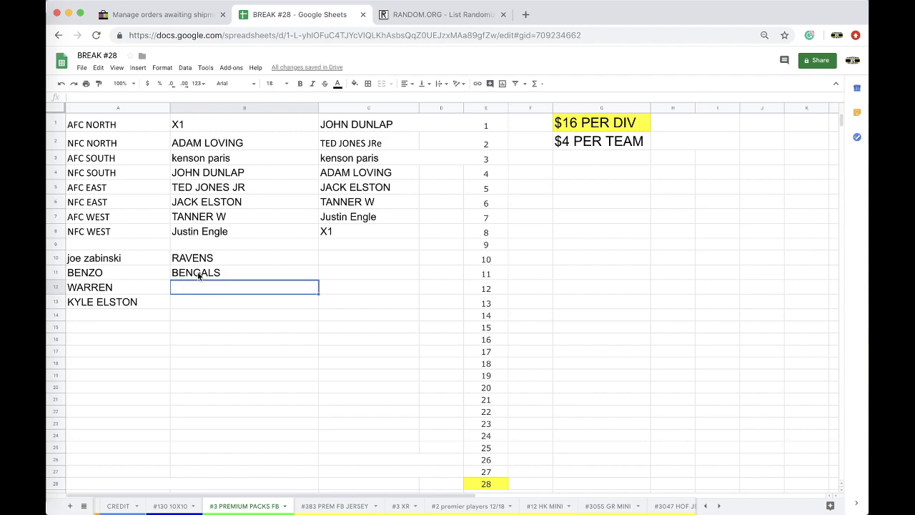
Step: Add BROWNS in B12 and STEELERS in B13, then check the entries
text(BROWNS)
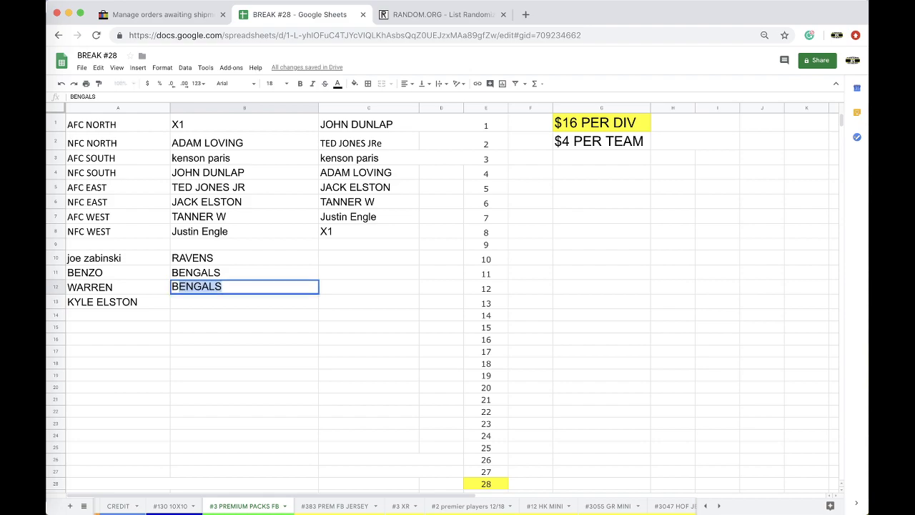
key(Return)
text(STEELERS)
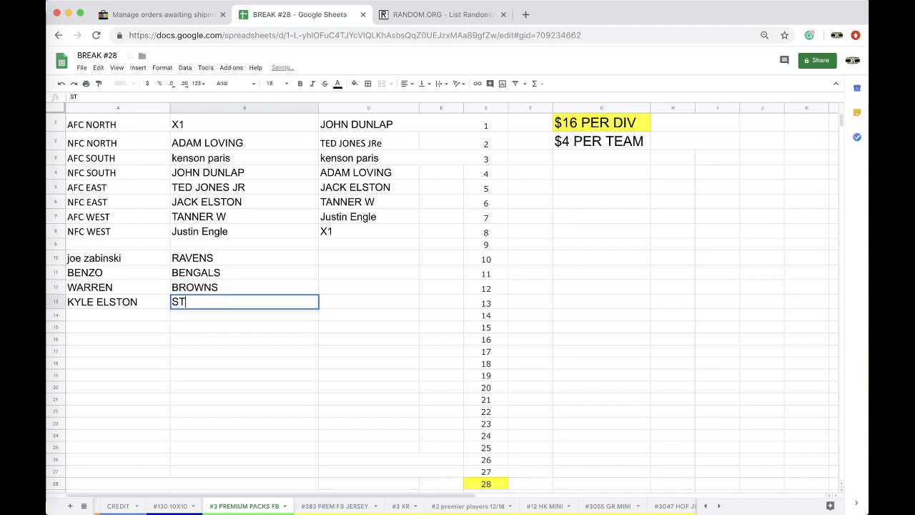
click(191, 261)
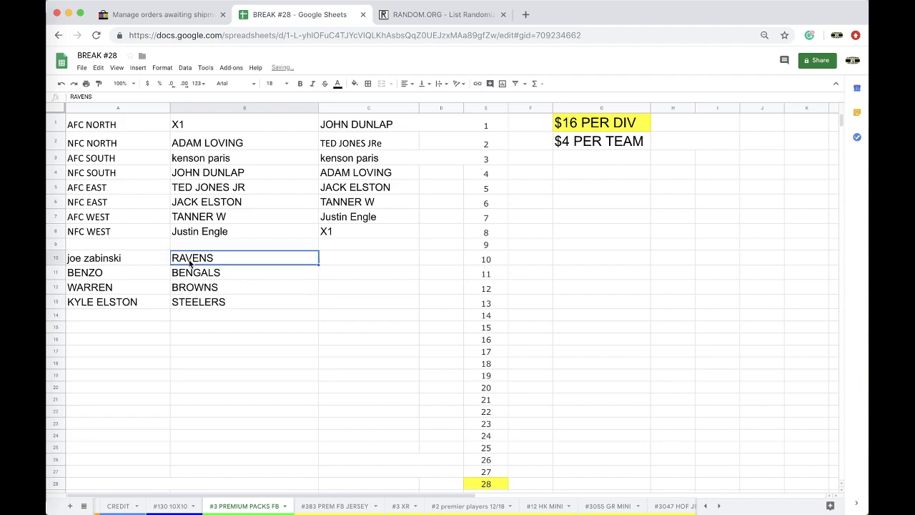
click(188, 275)
click(186, 289)
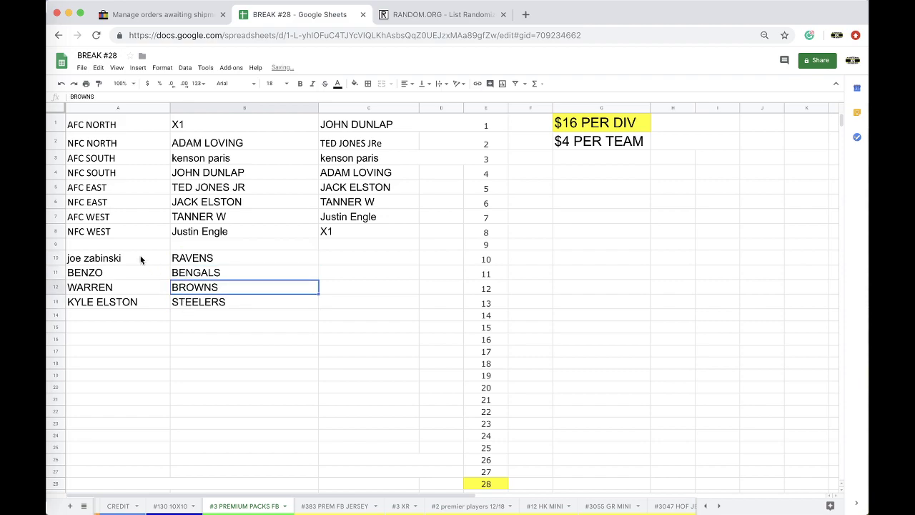
Step: Paste the four buyer names from A10:A13 into a fresh RANDOM.ORG list form
drag(142, 261, 138, 311)
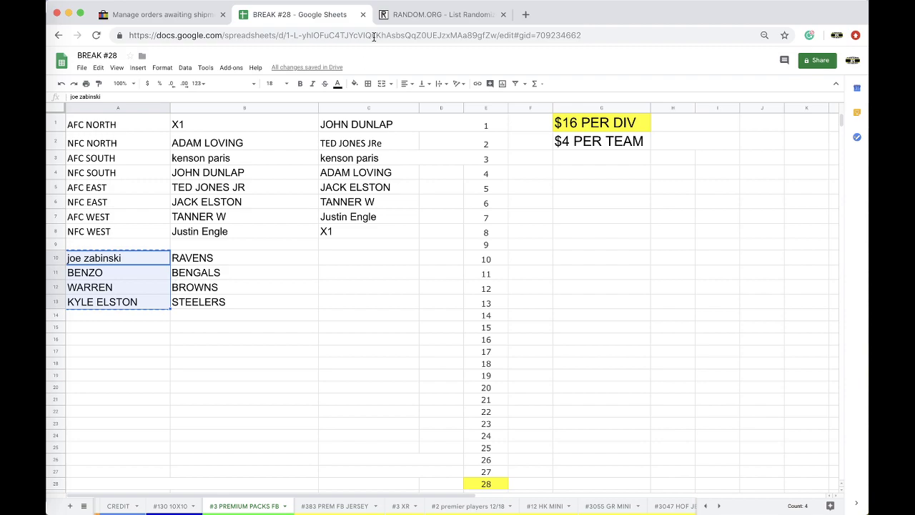
click(411, 14)
click(404, 36)
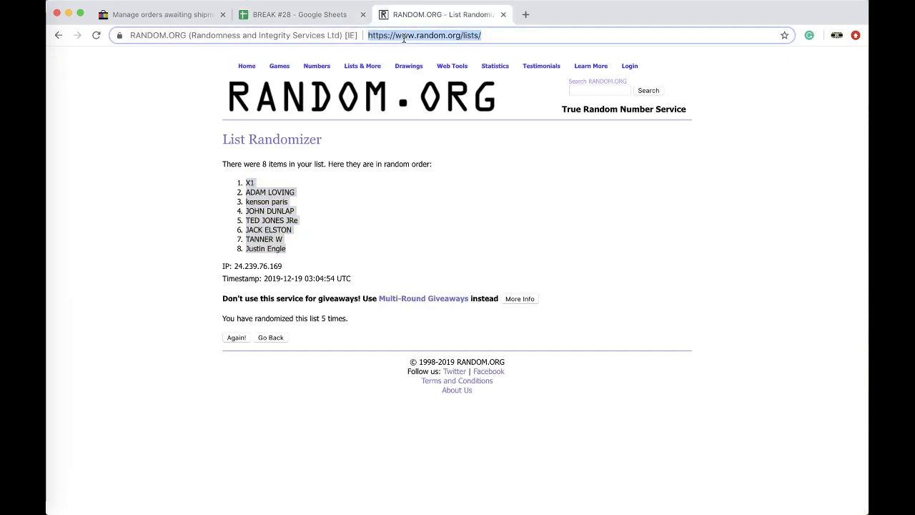
key(Return)
click(265, 311)
key(ctrl+v)
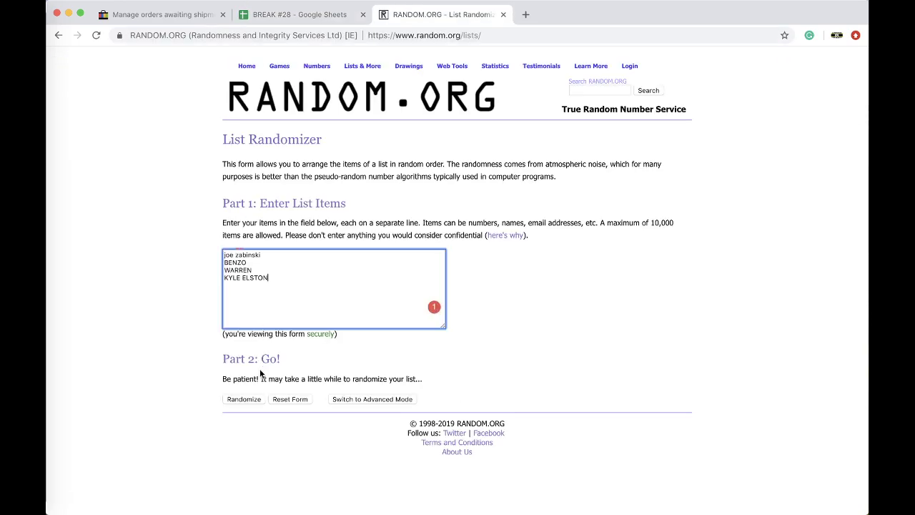
Step: Randomize the four names five times, copy the result, and return to BREAK #28
click(244, 399)
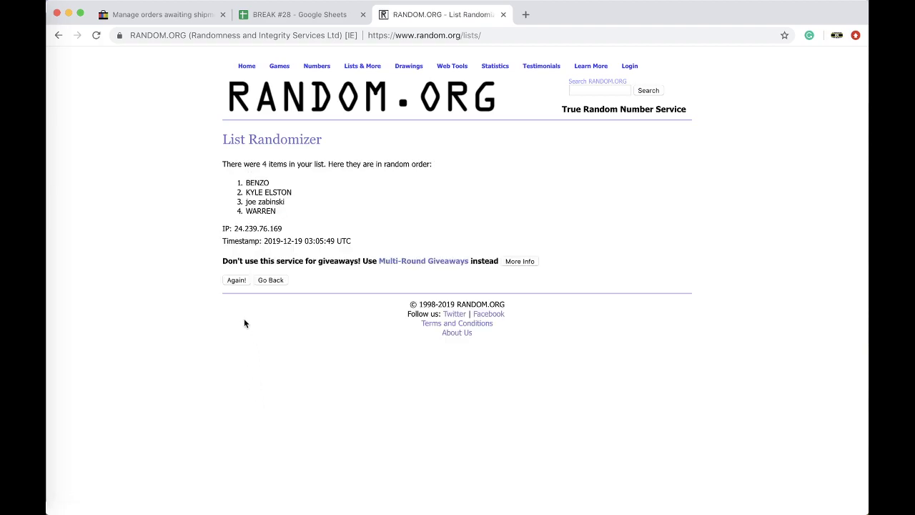
click(234, 282)
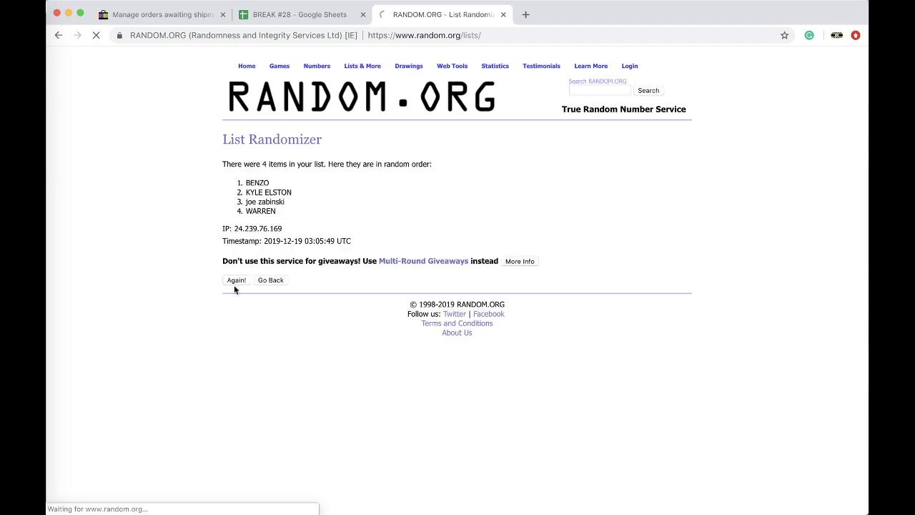
click(233, 300)
click(232, 300)
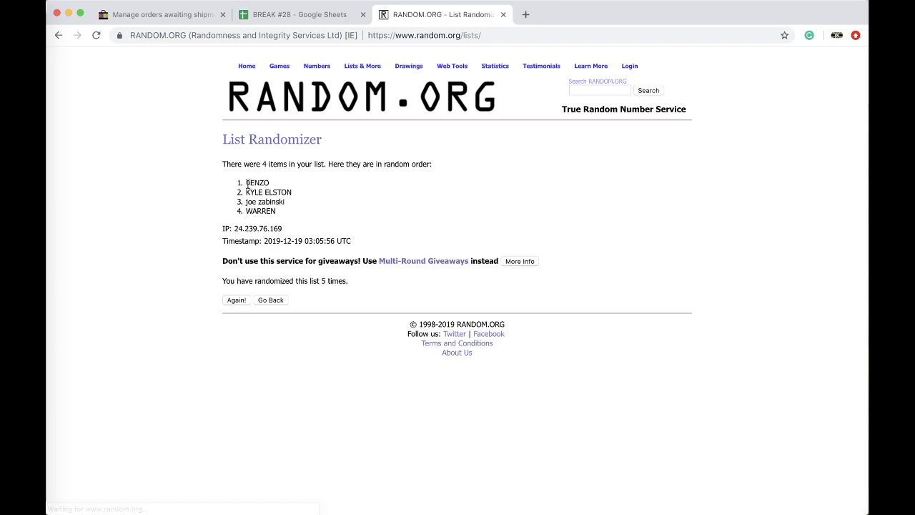
drag(244, 180, 292, 222)
key(ctrl+c)
click(293, 14)
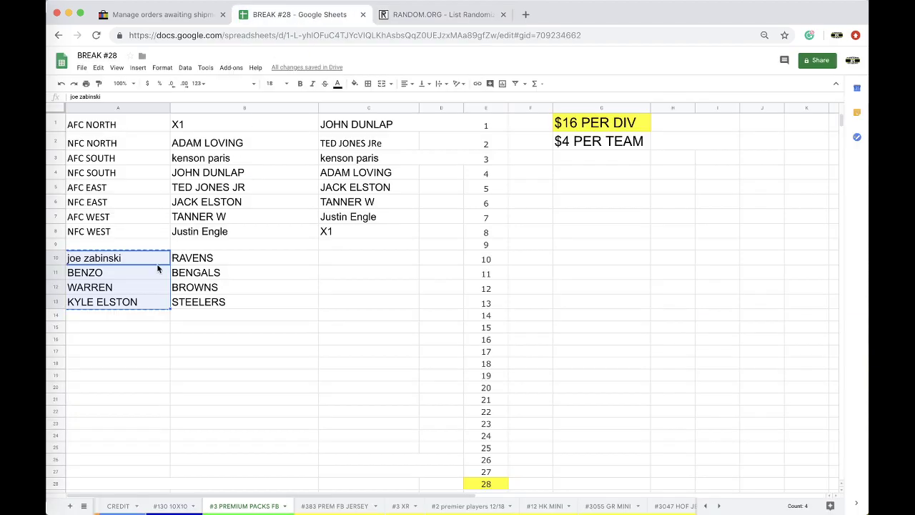
Step: Paste the shuffled buyer names into A10:A13 as values only, matching the sheet's formatting
key(ctrl+v)
click(180, 329)
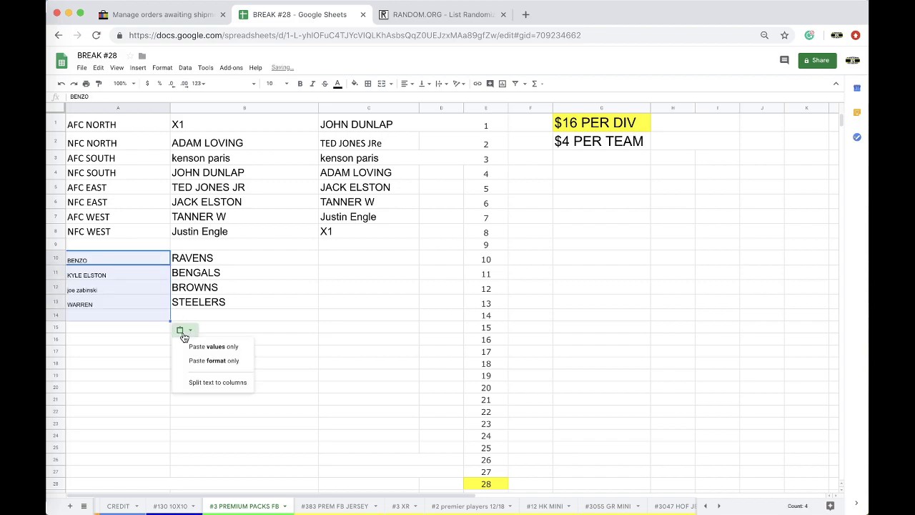
click(185, 347)
click(138, 301)
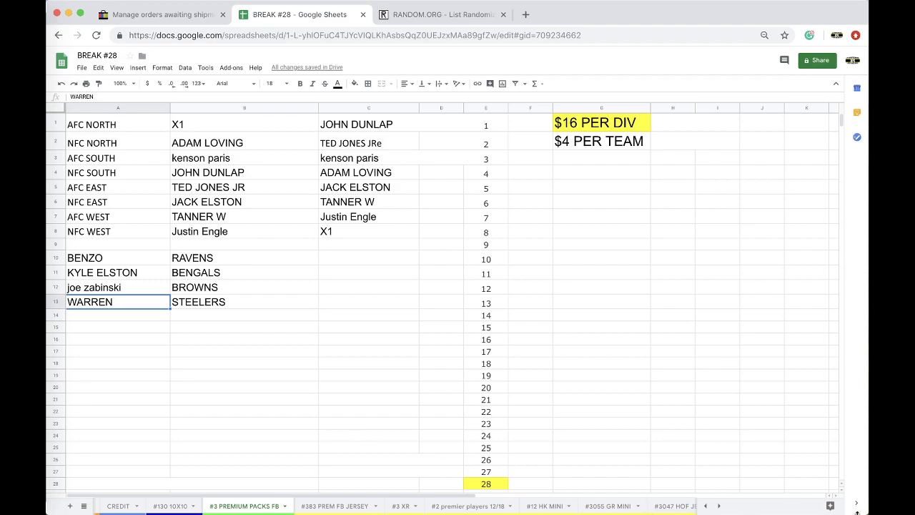
Step: Remove the yellow fill from cell A7 on the #130 10X10 sheet
click(179, 507)
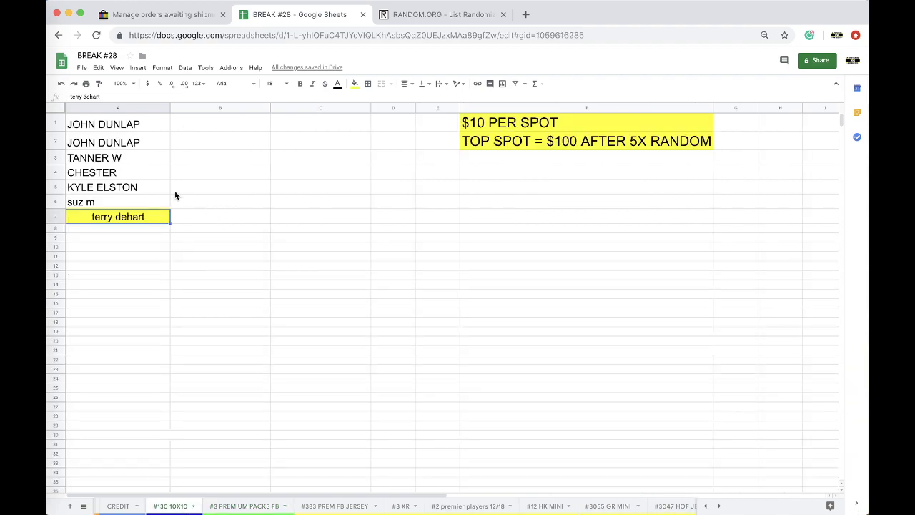
click(355, 84)
click(362, 96)
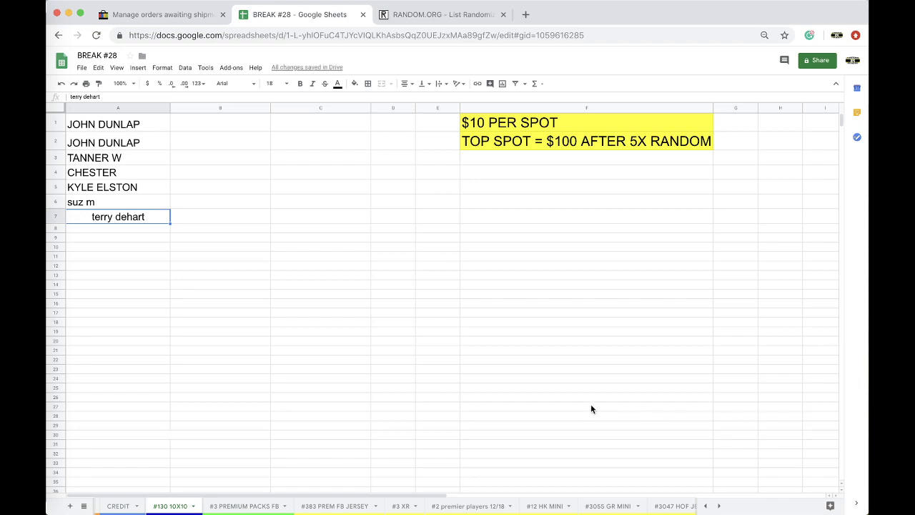
Step: On the #383 PREM FB JERSEY sheet, enter a buyer's name in B13 and fill it yellow
click(336, 506)
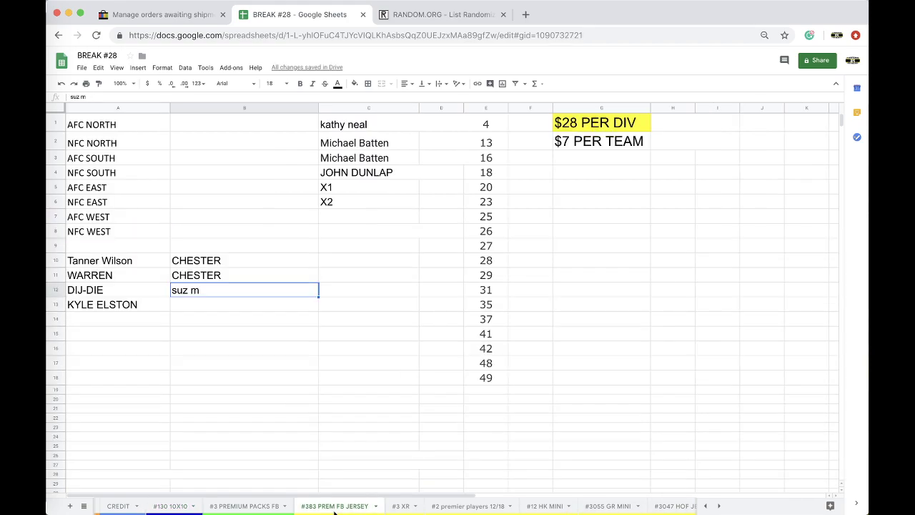
click(230, 303)
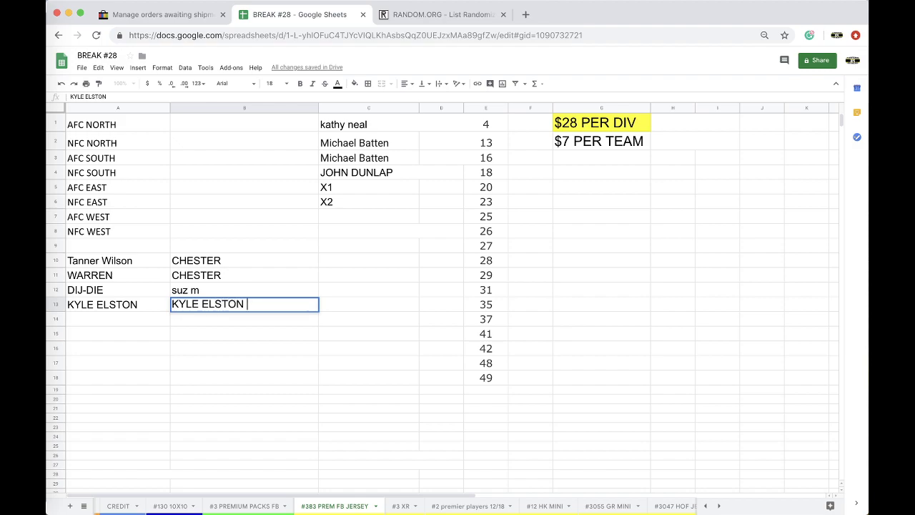
click(256, 378)
click(228, 309)
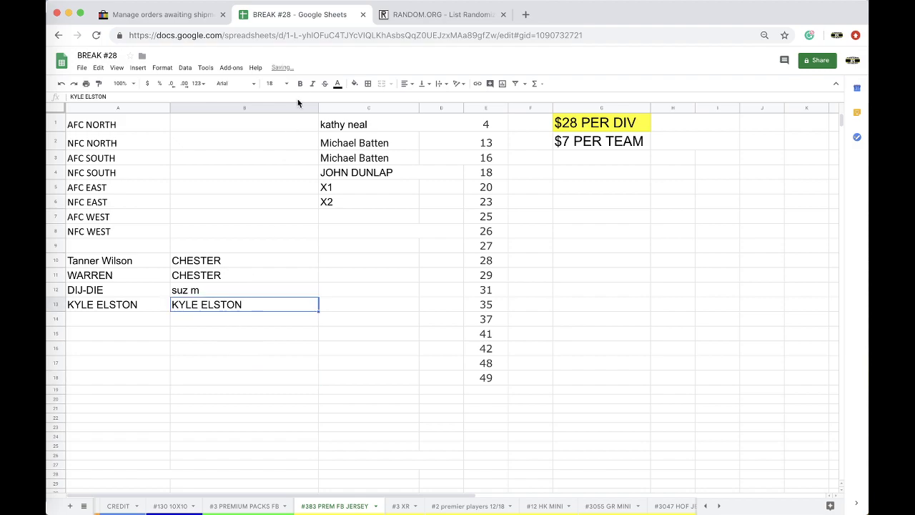
click(354, 84)
click(383, 123)
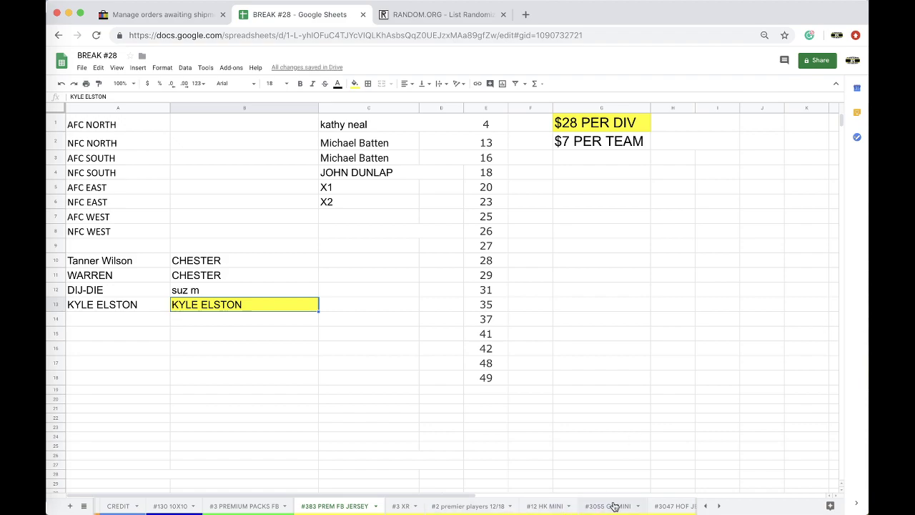
Step: Enter a new buyer's name in A8 on the #130 10X10 sheet and copy it
scroll(172, 509, up, 1)
click(163, 506)
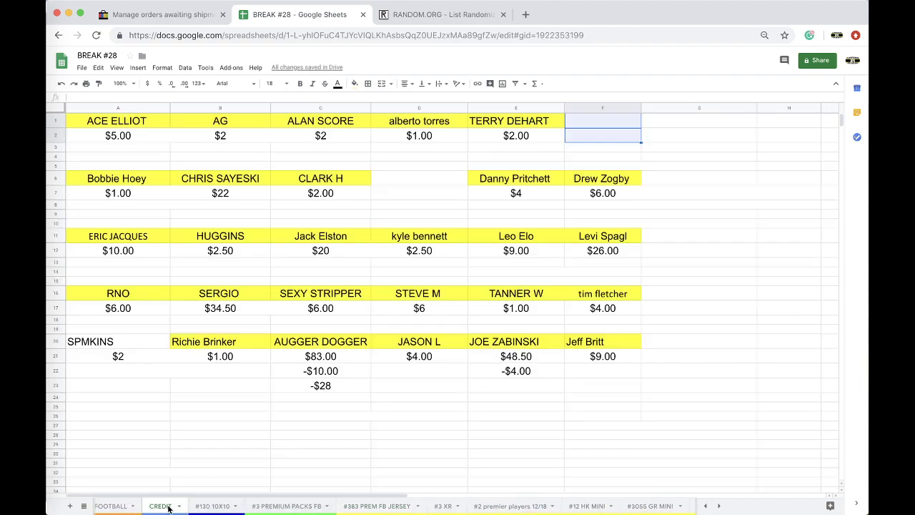
click(212, 506)
click(141, 229)
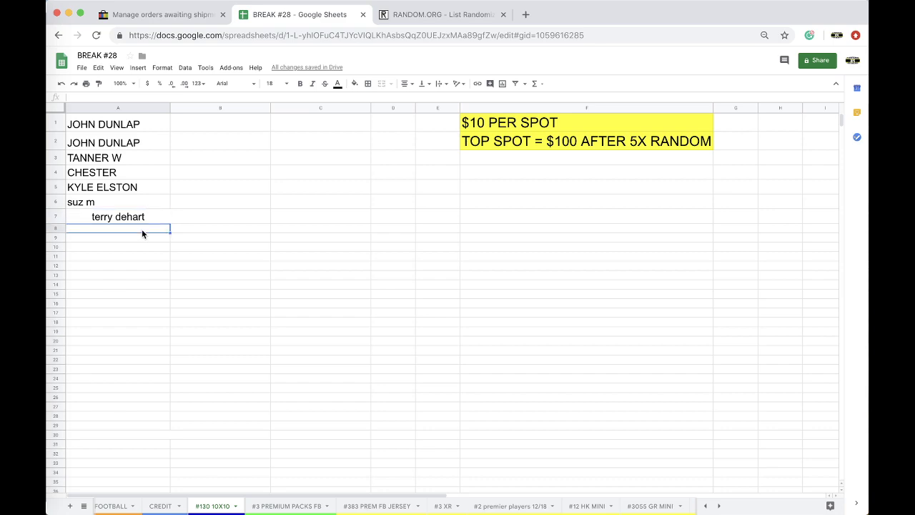
key(Return)
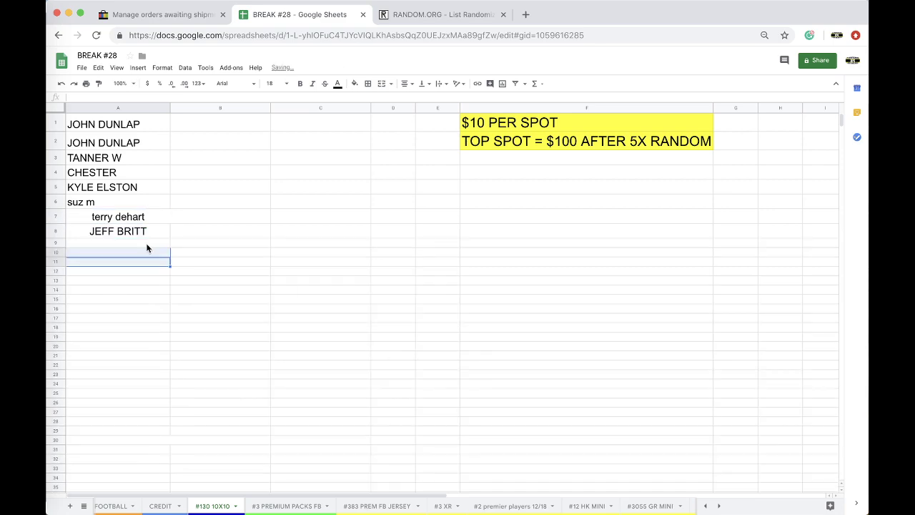
click(143, 231)
key(ctrl+c)
Step: On #3055 GR MINI, paste that buyer into C14 (Colts) and C15 (Jaguars)
scroll(310, 508, down, 2)
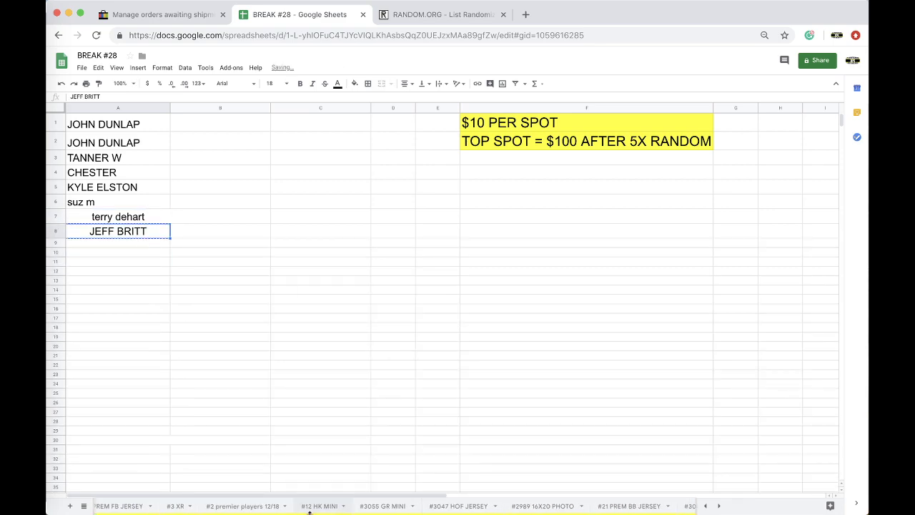
scroll(309, 509, down, 3)
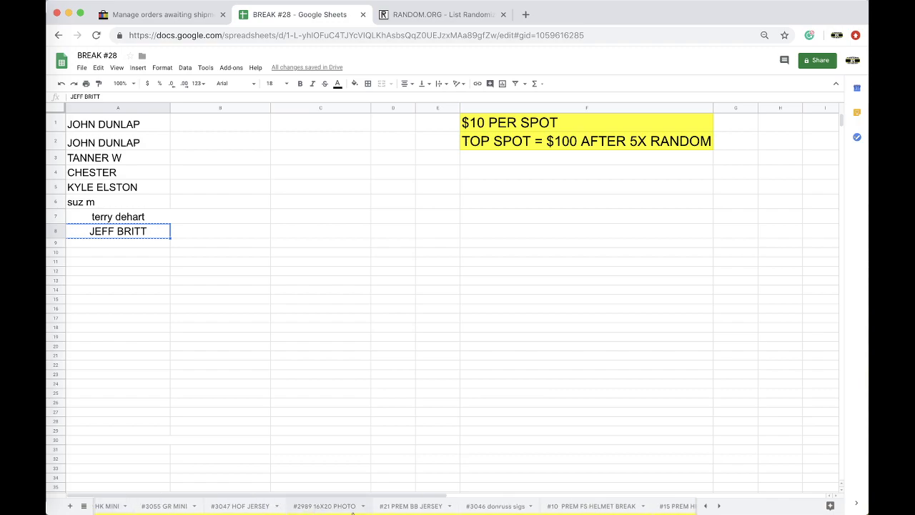
scroll(353, 509, up, 3)
click(366, 506)
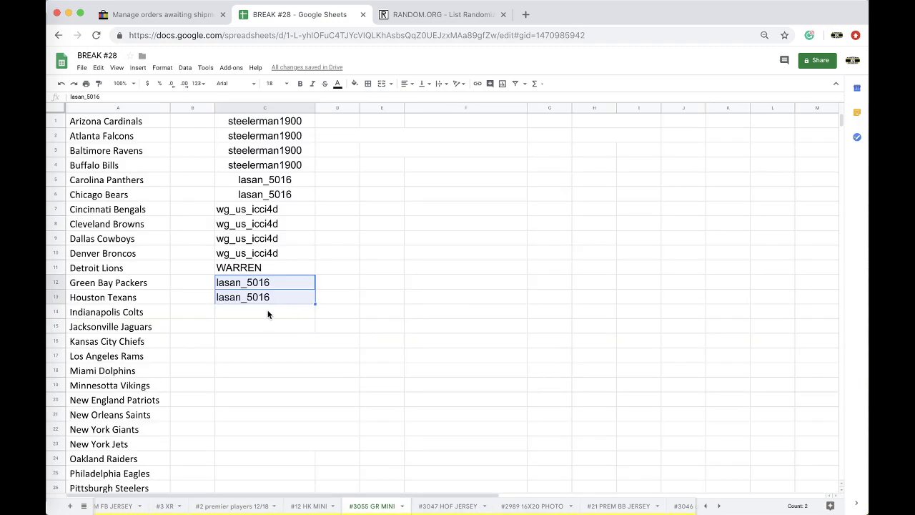
click(268, 315)
key(ctrl+v)
click(265, 326)
key(ctrl+v)
Step: On the CREDIT sheet, clear the $9.00 credit in F21 and remove F20's yellow fill
scroll(272, 509, up, 3)
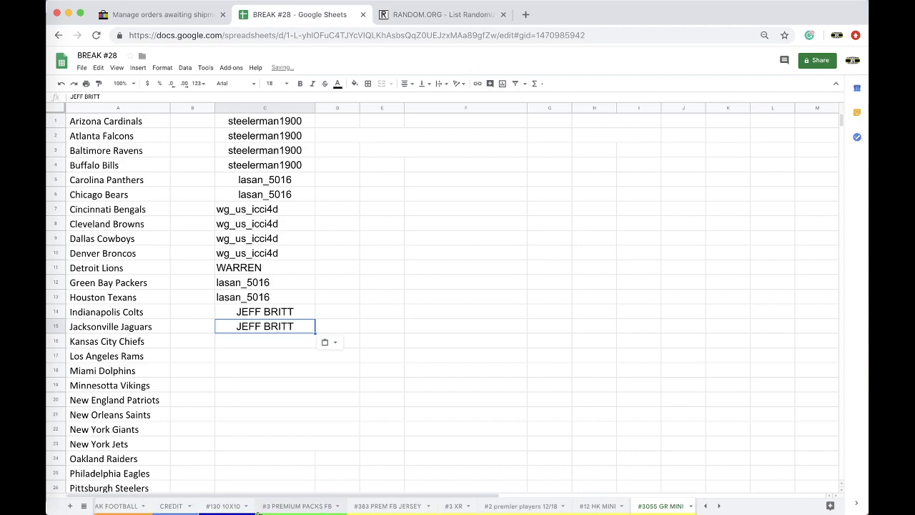
click(171, 505)
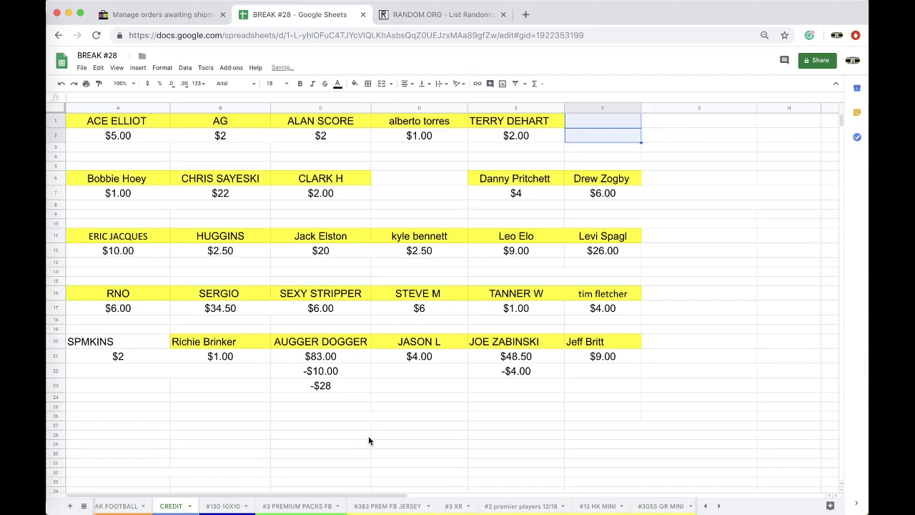
click(597, 358)
key(ctrl+z)
key(ctrl+z)
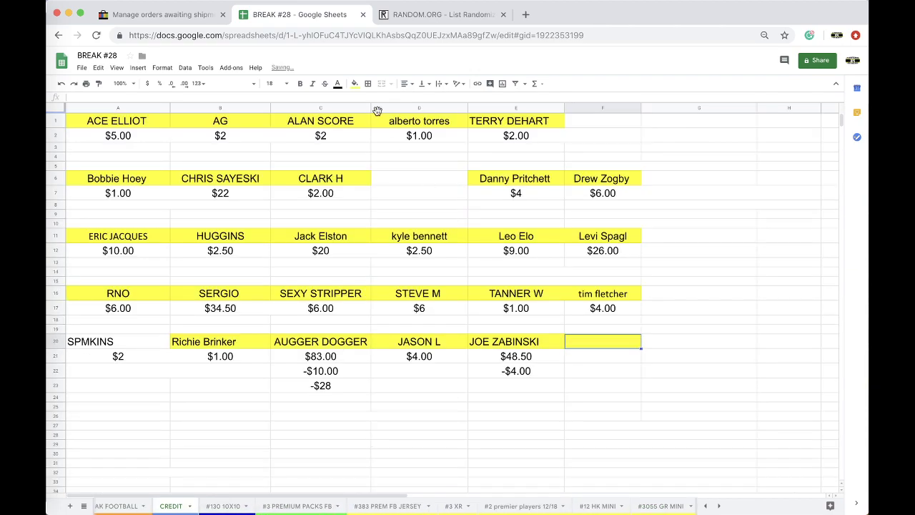
click(354, 84)
click(357, 98)
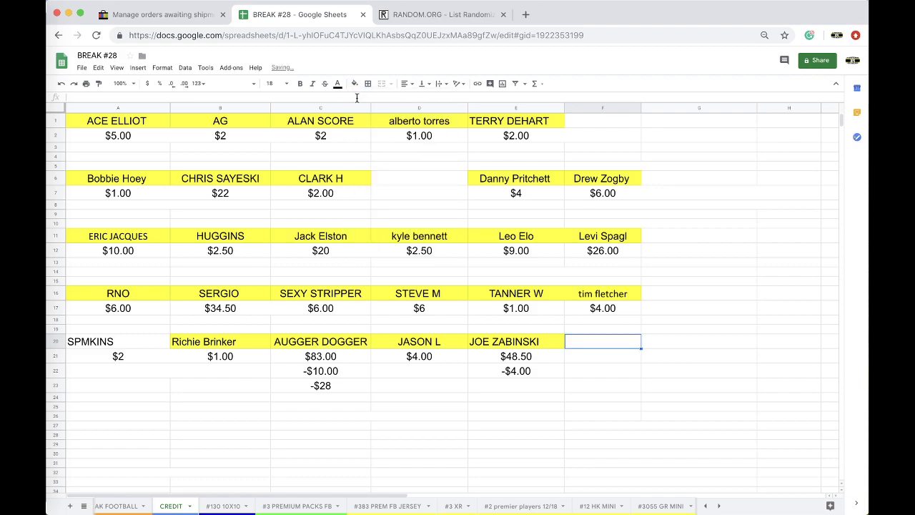
click(307, 508)
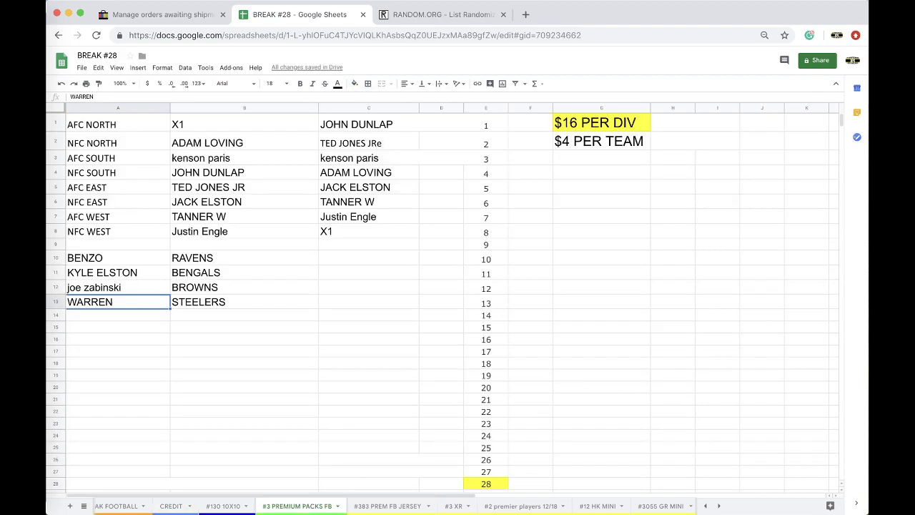
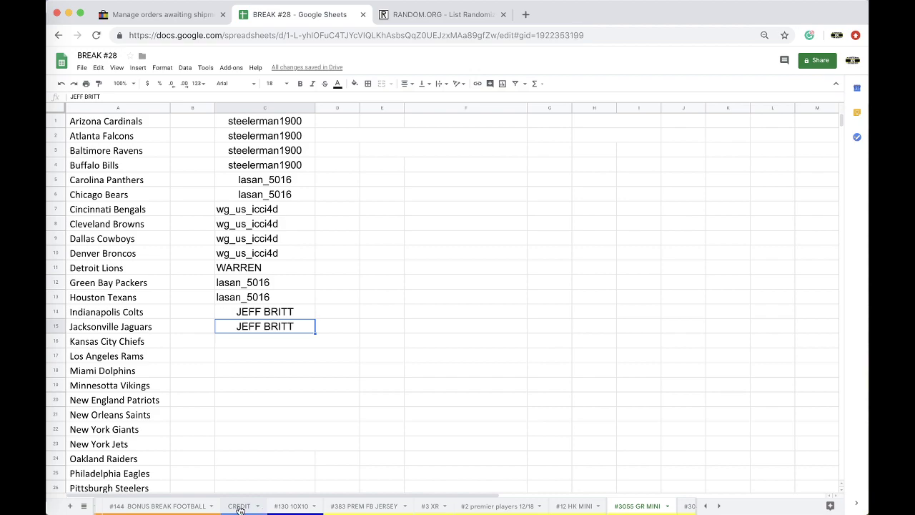
Step: On the CREDIT sheet, enter the new buyer's name in F20 and $21 beneath it in F21
click(421, 184)
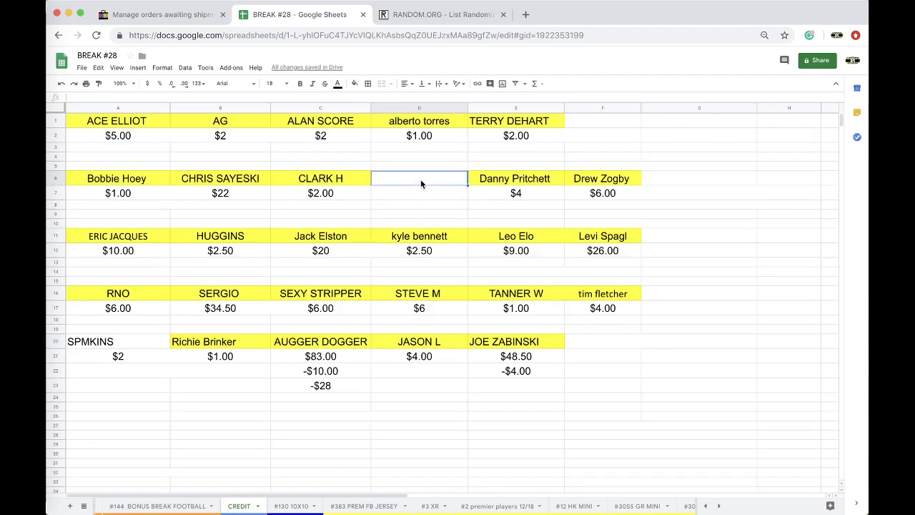
text(J)
key(BackSpace)
click(617, 347)
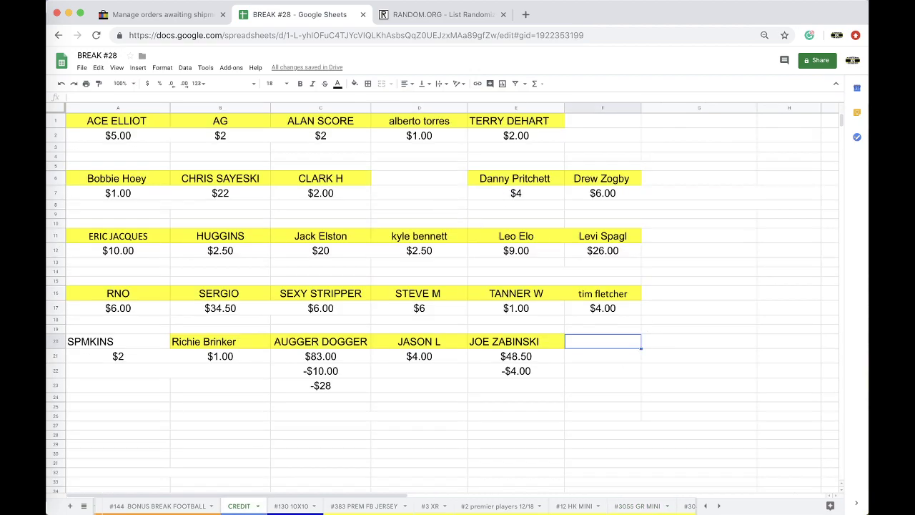
key(Return)
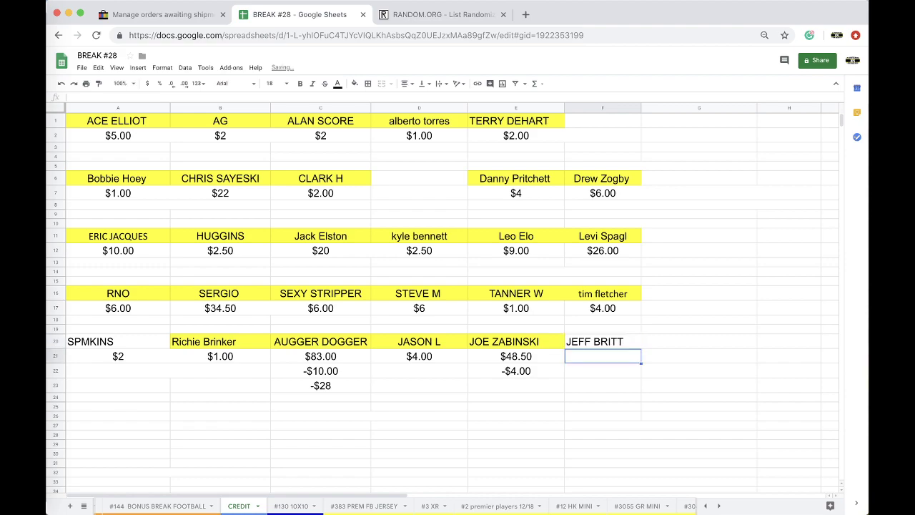
text($21)
Step: Highlight the new buyer's name cell F20 in yellow
click(619, 341)
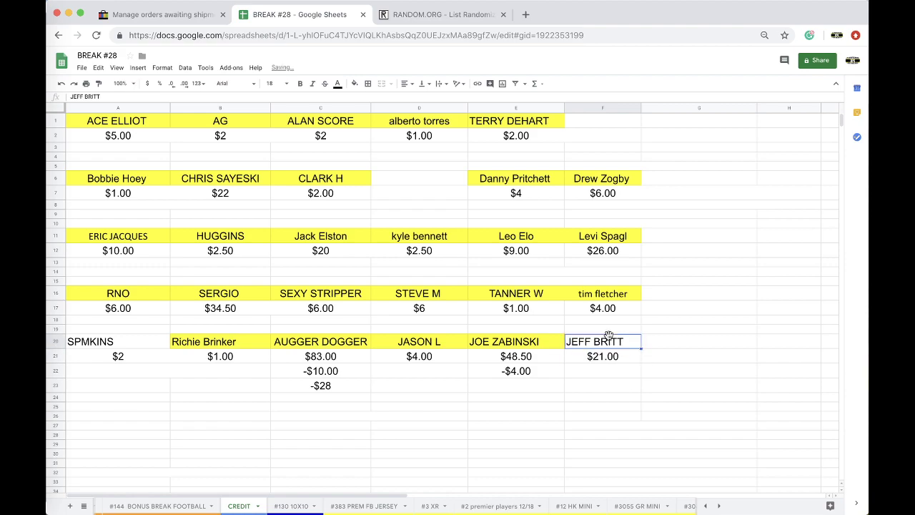
click(354, 84)
click(386, 122)
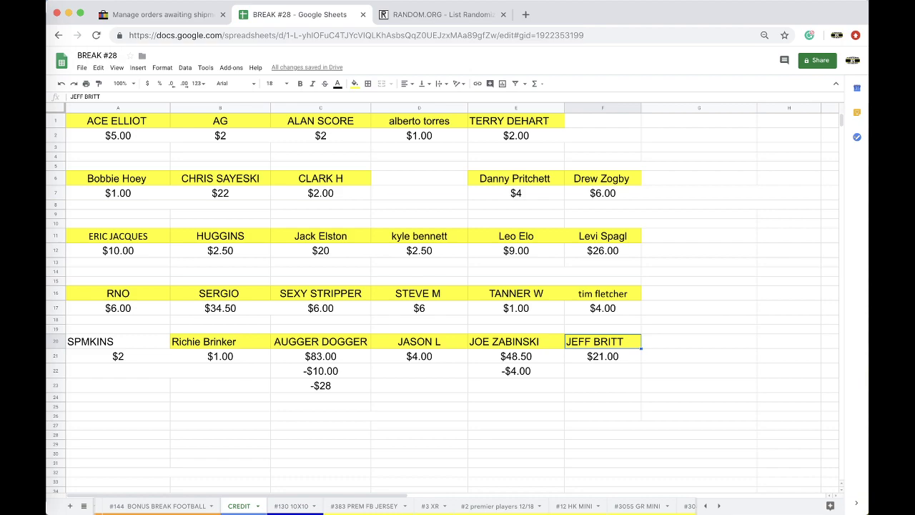
click(267, 426)
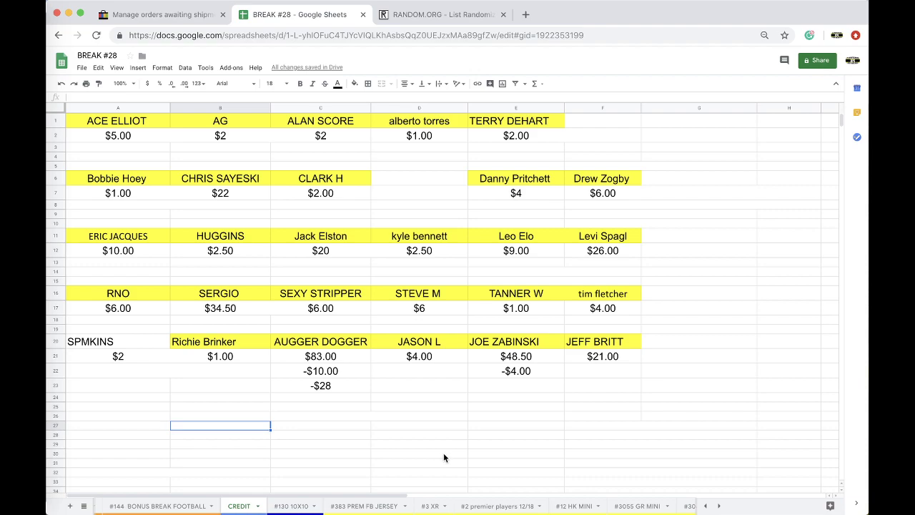
click(592, 454)
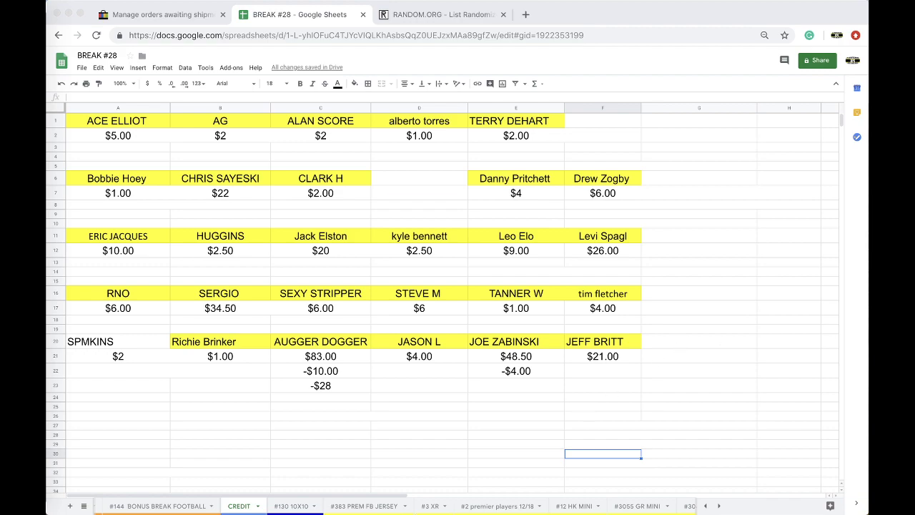
Step: Paste the buyer's name into A9 on #130 10X10, enlarging its font to match the list
click(303, 509)
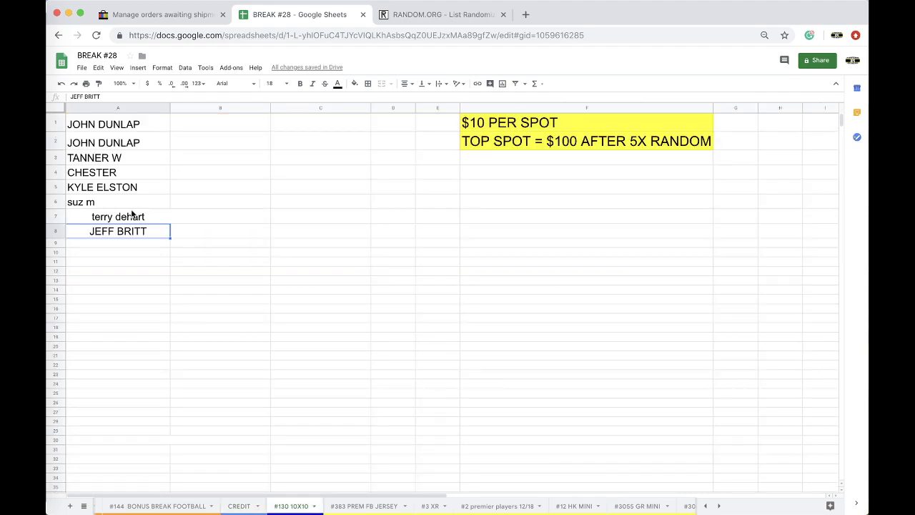
click(111, 243)
click(185, 281)
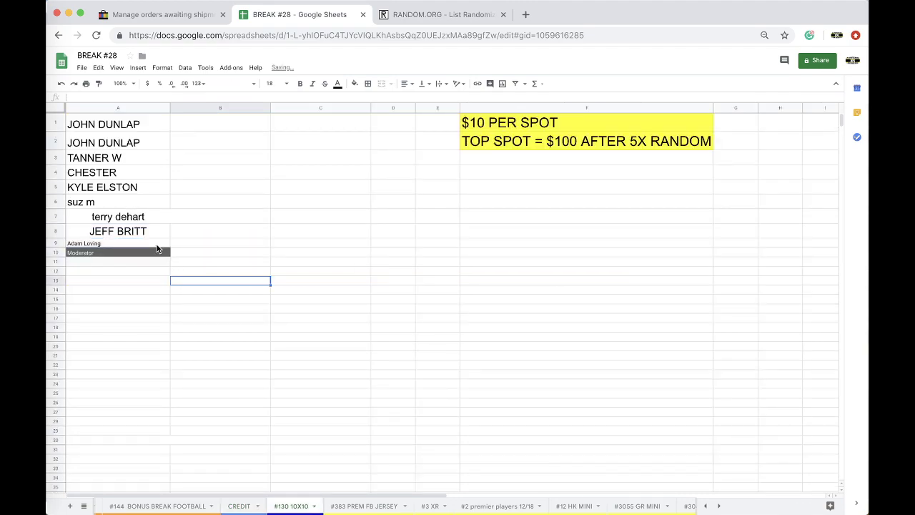
click(150, 245)
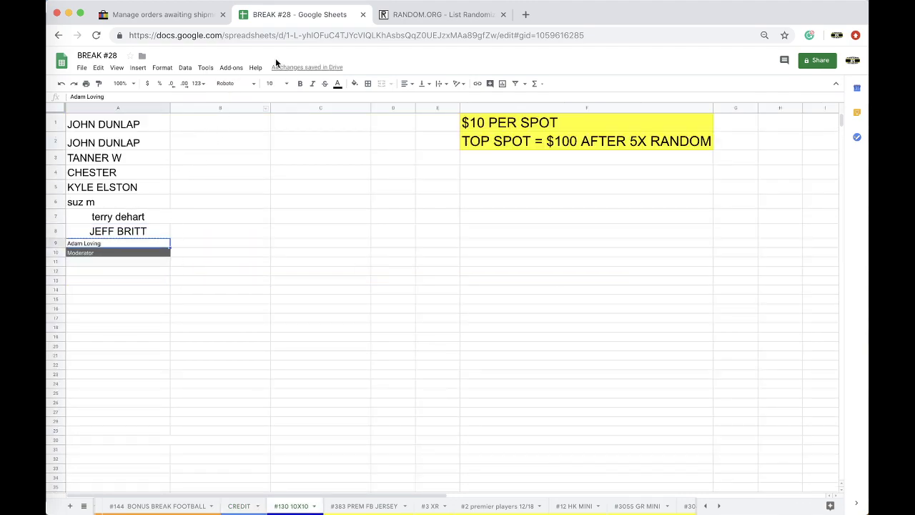
click(272, 83)
click(272, 200)
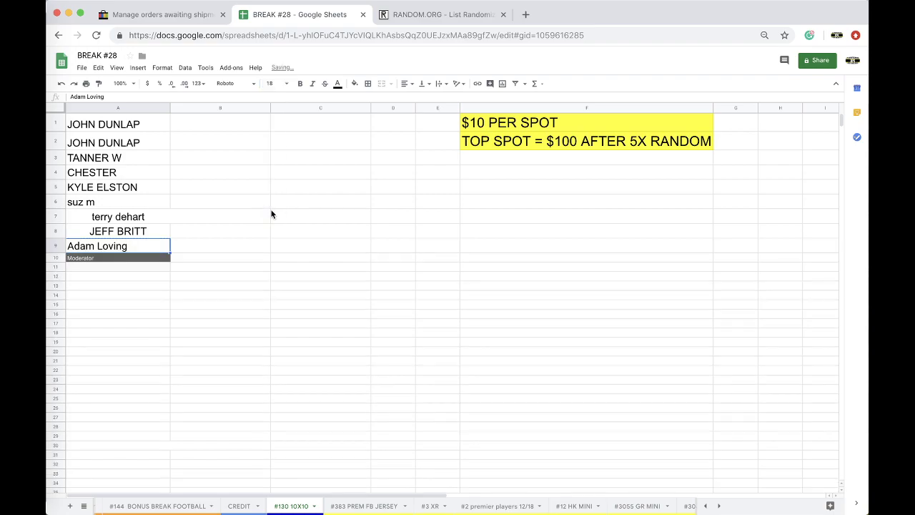
Step: Clear the leftover Moderator cell A10 and its dark fill, then fill A9 yellow
click(155, 258)
key(Delete)
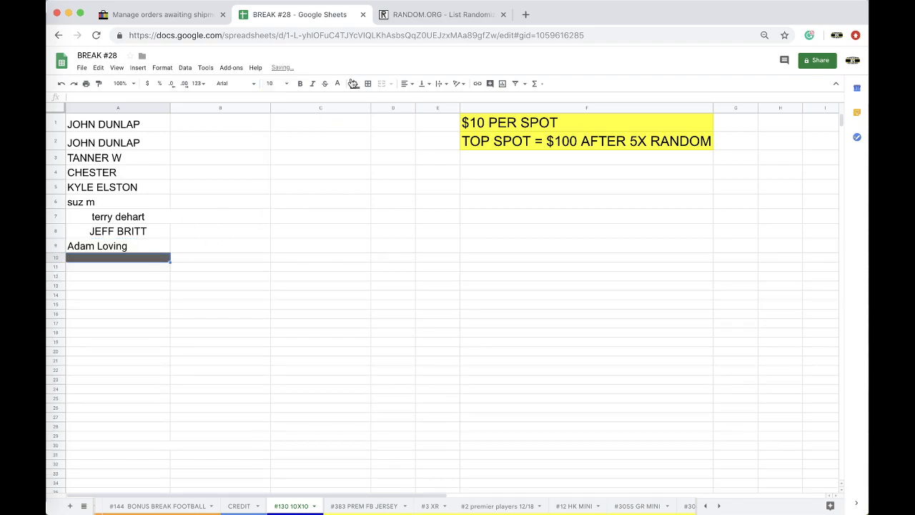
click(355, 83)
click(373, 98)
click(140, 246)
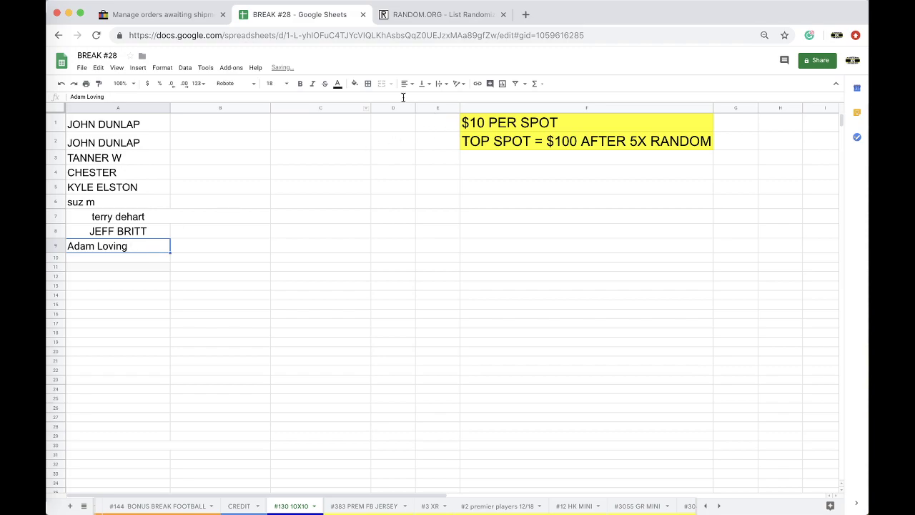
click(355, 83)
click(384, 123)
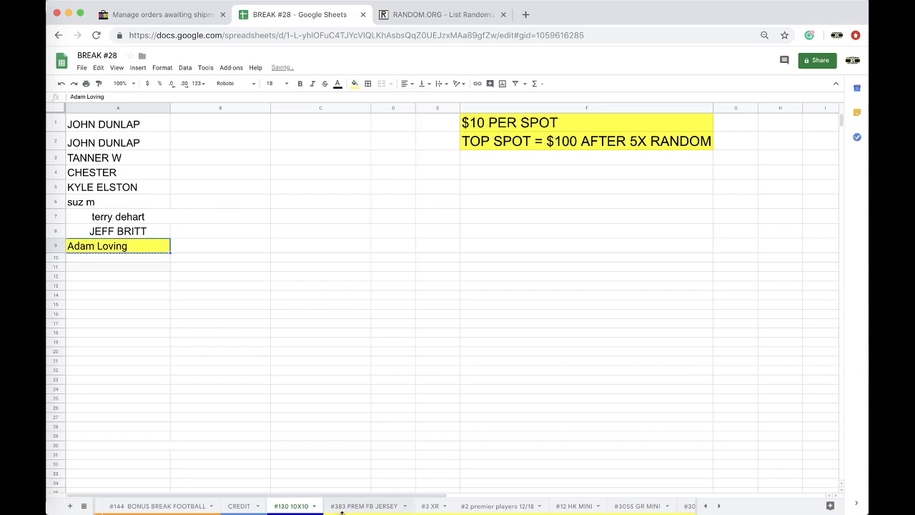
Step: Paste the buyer into the Los Angeles Rams cell C17 on #3 XR, then view #383 PREM FB JERSEY
scroll(386, 506, right, 1)
click(399, 505)
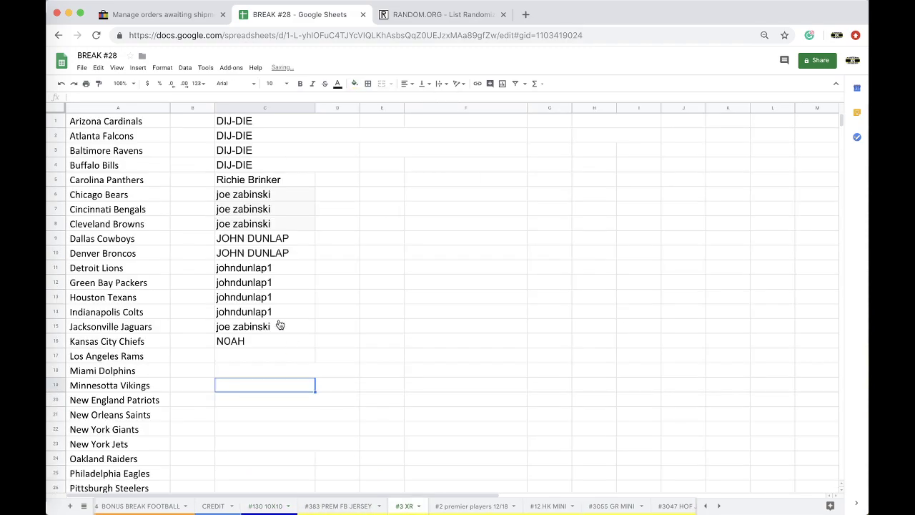
click(246, 355)
click(338, 505)
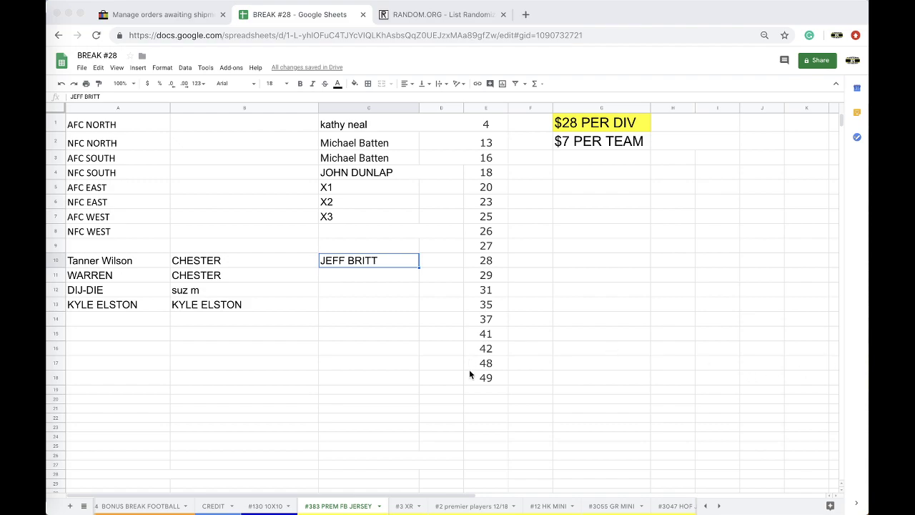
Step: Move the #3055 GR MINI tab in front of #2 premier players 12/18
click(404, 506)
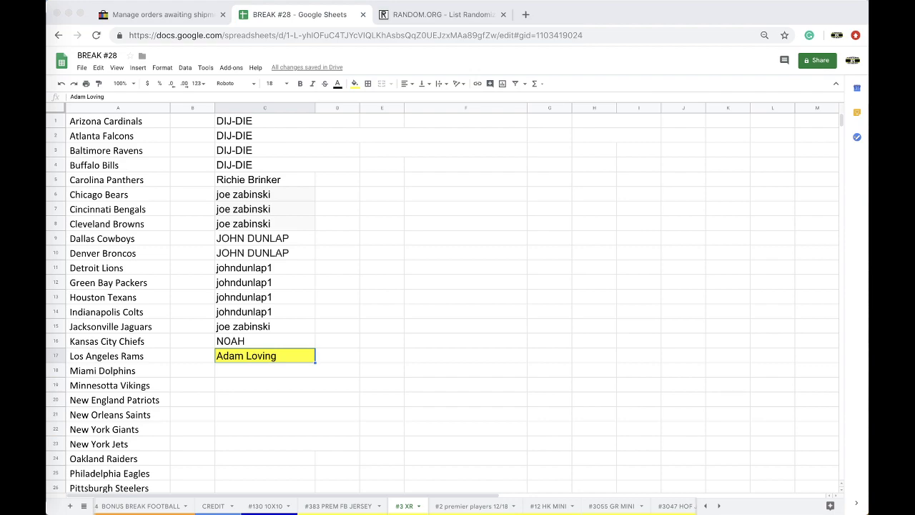
click(469, 506)
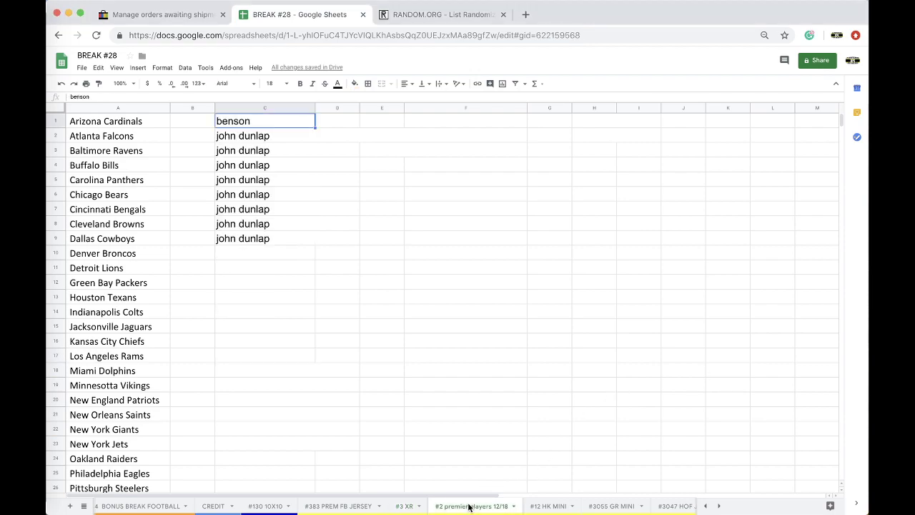
click(550, 506)
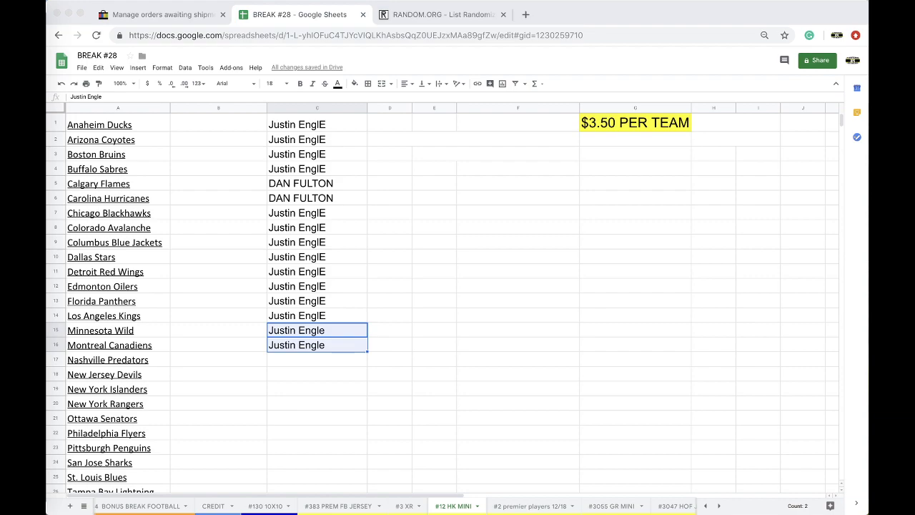
click(606, 506)
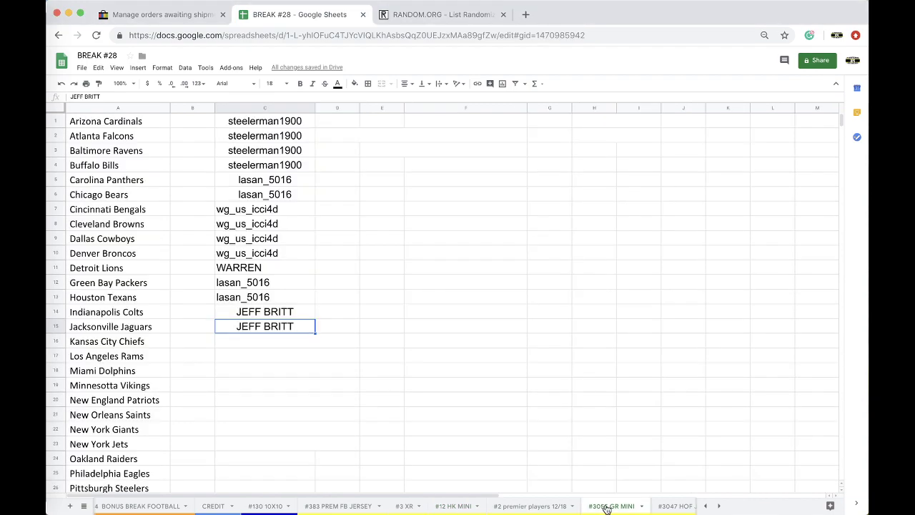
drag(606, 506, 522, 505)
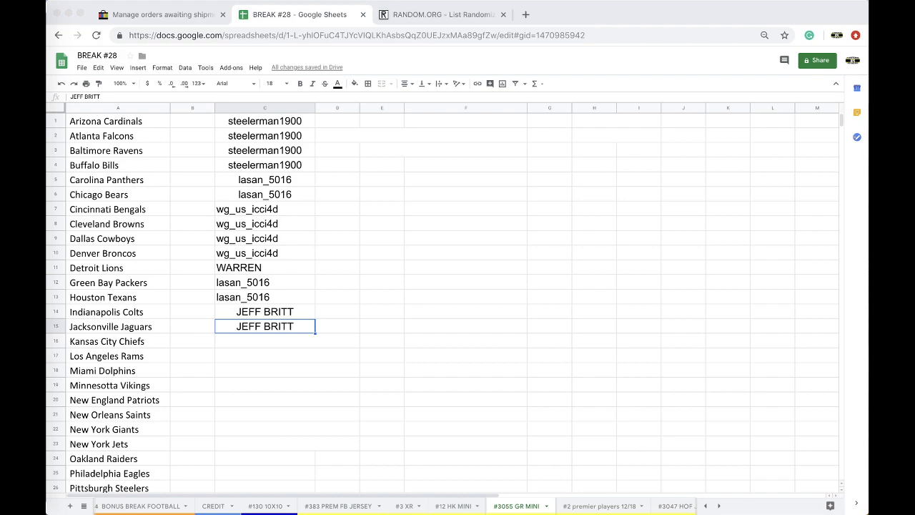
Step: Move #4 PREMIUM PACKS FB right after #3055 GR MINI and return to #383 PREM FB JERSEY
scroll(601, 506, right, 5)
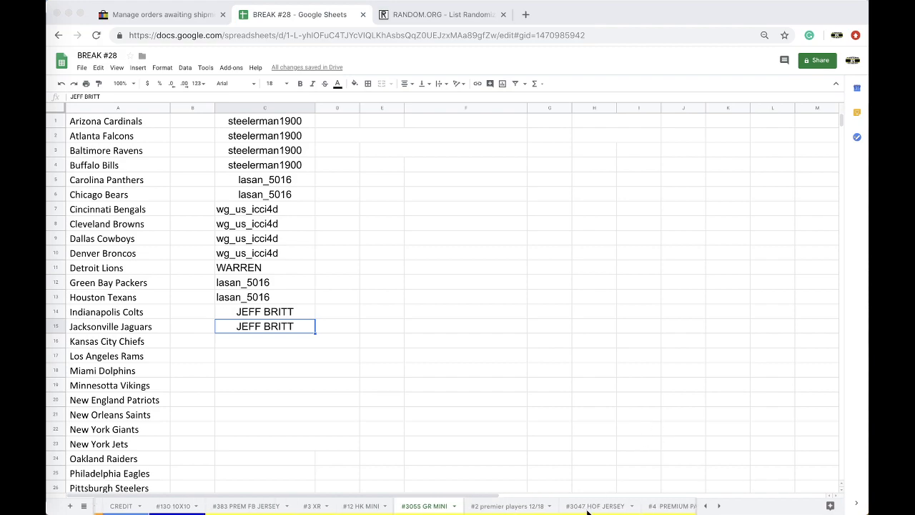
click(590, 507)
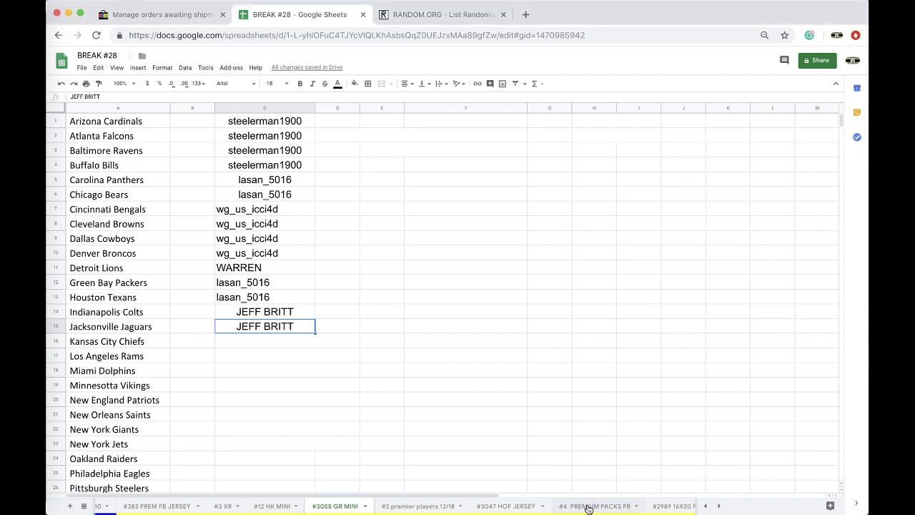
drag(587, 508, 443, 509)
scroll(443, 505, left, 5)
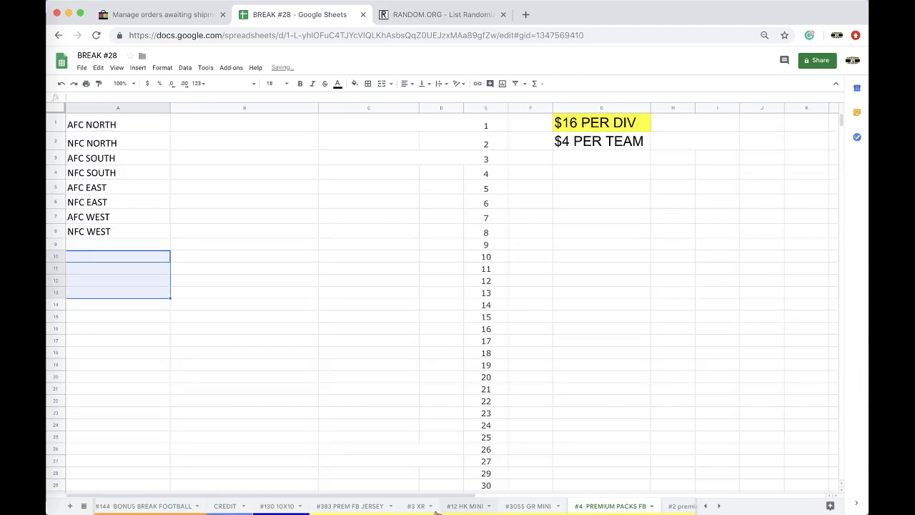
click(364, 506)
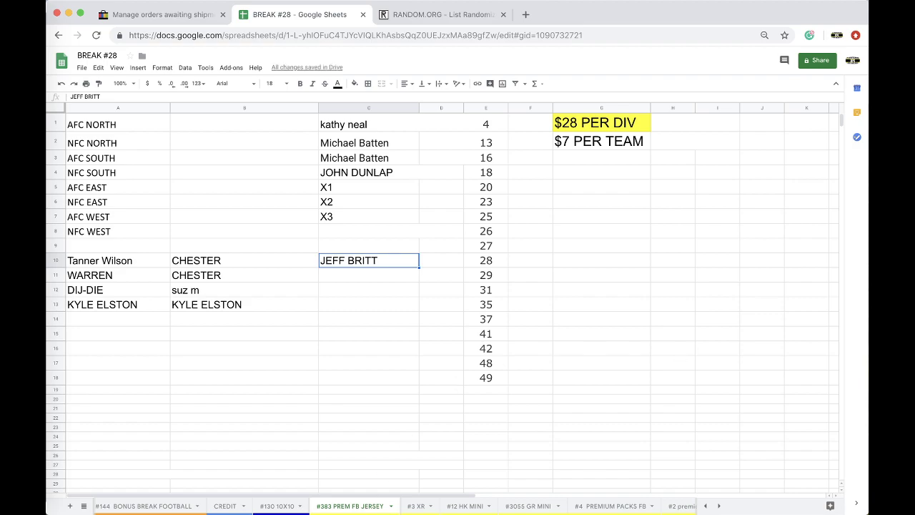
Step: Type the new buyer's name into the cells below the #130 10X10 list
click(276, 506)
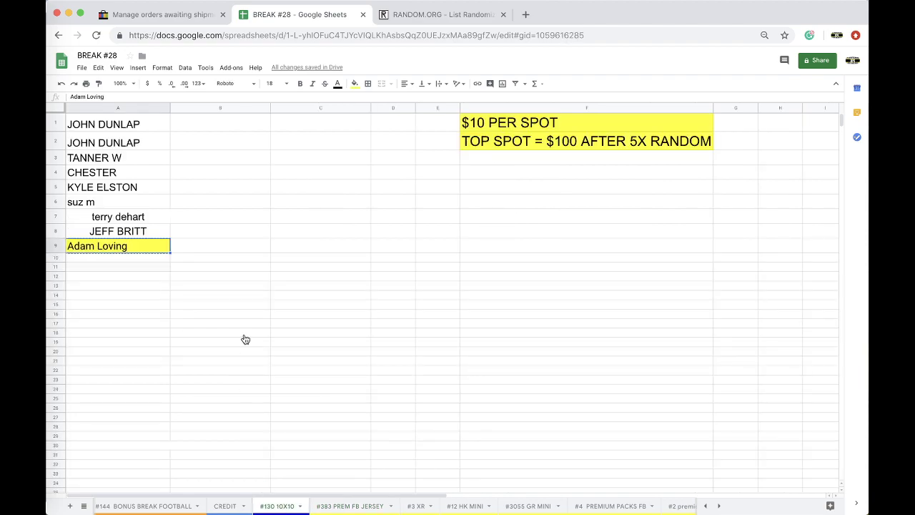
click(114, 262)
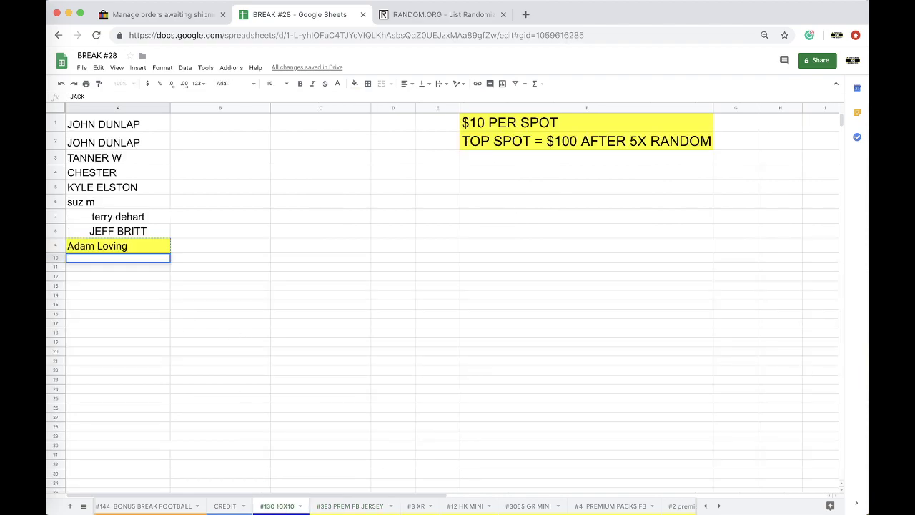
click(198, 282)
click(106, 260)
text(JACK)
click(108, 299)
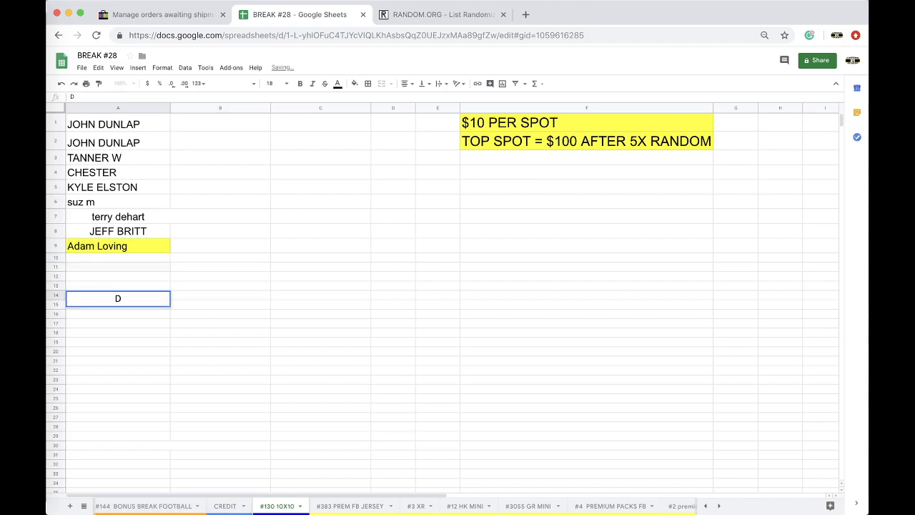
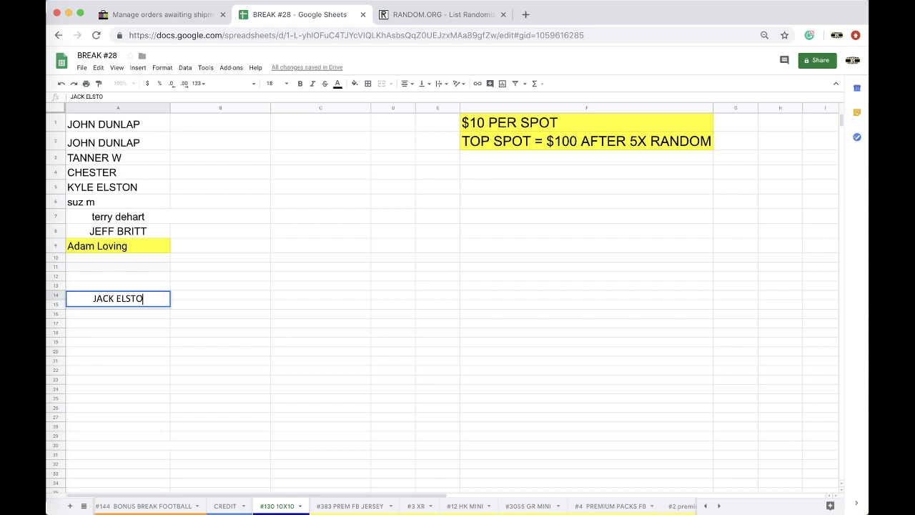
Step: Clear the stray cells A14:A15 and paste the buyer's name into A10
click(101, 325)
click(98, 301)
key(Delete)
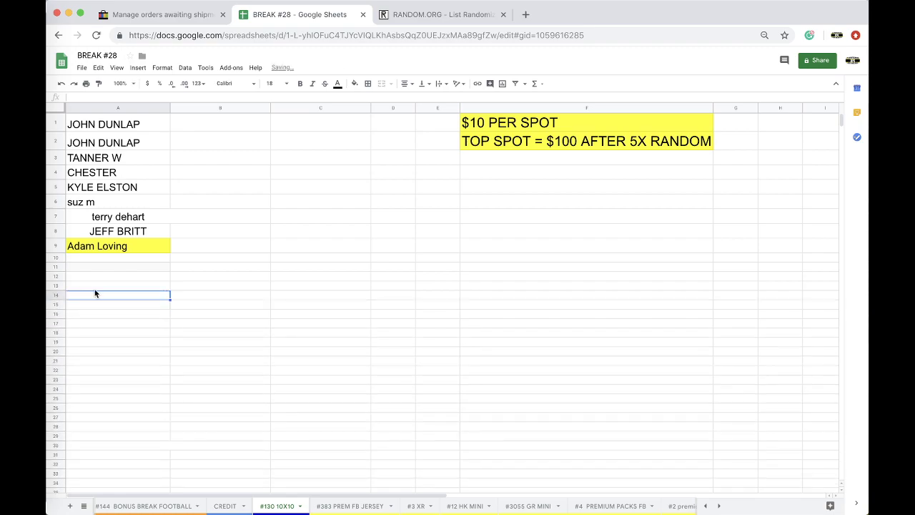
click(90, 265)
Step: On the CREDIT sheet, change the C12 credit from $20 to $10
click(225, 505)
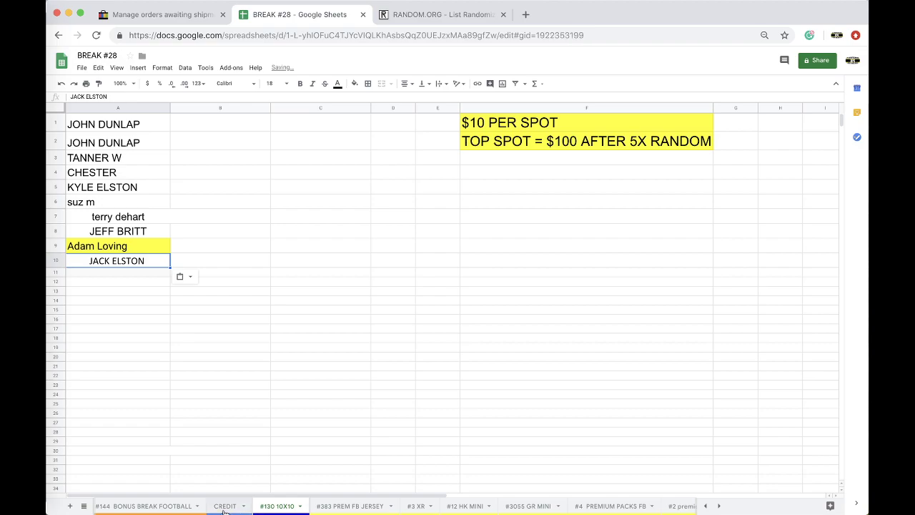
double_click(324, 252)
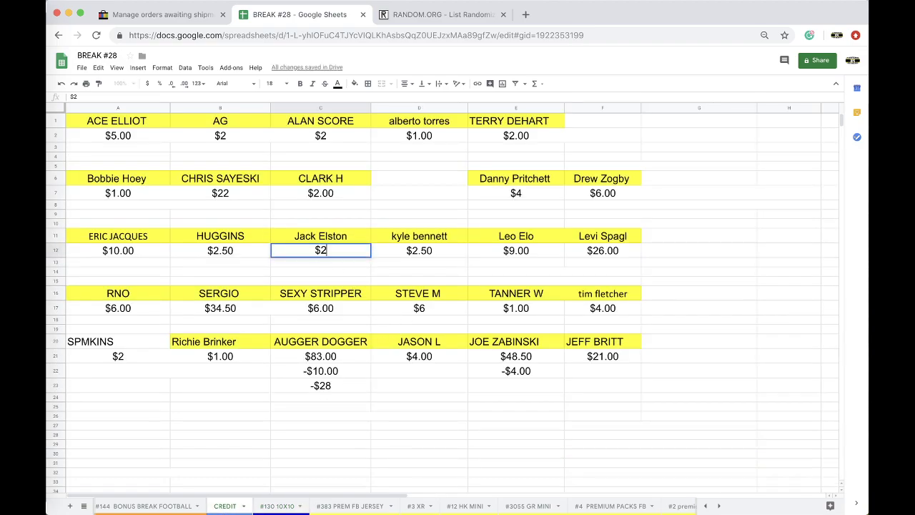
key(BackSpace)
key(BackSpace)
text(10)
Step: On #383 PREM FB JERSEY, select the empty NFC WEST buyer cell C8
click(356, 505)
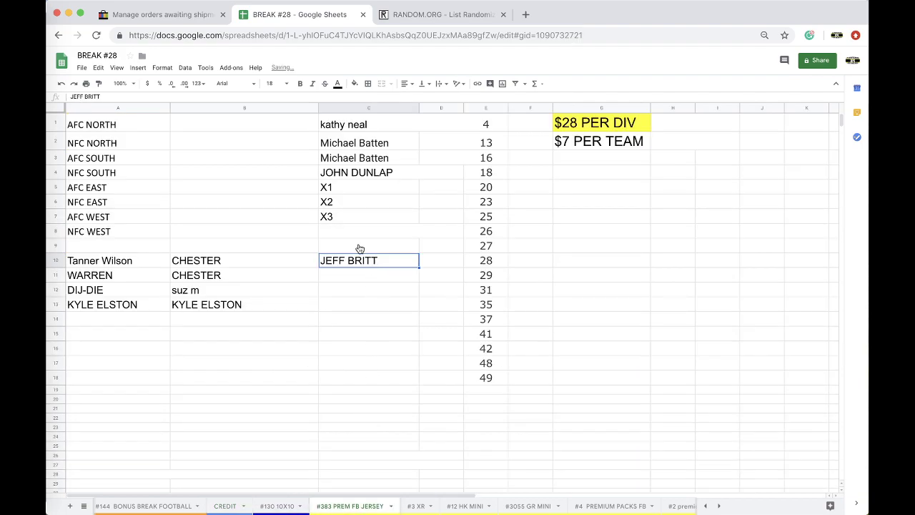
click(338, 232)
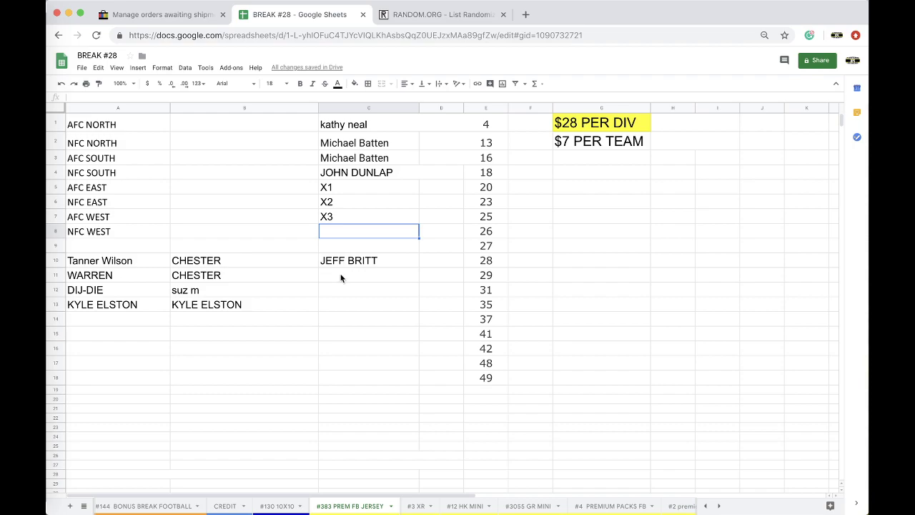
drag(341, 278, 338, 304)
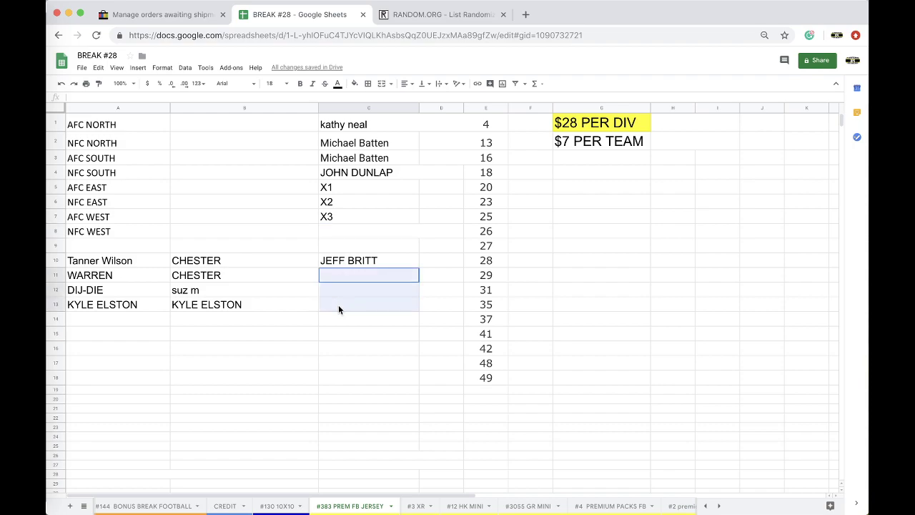
drag(330, 208, 330, 217)
click(347, 218)
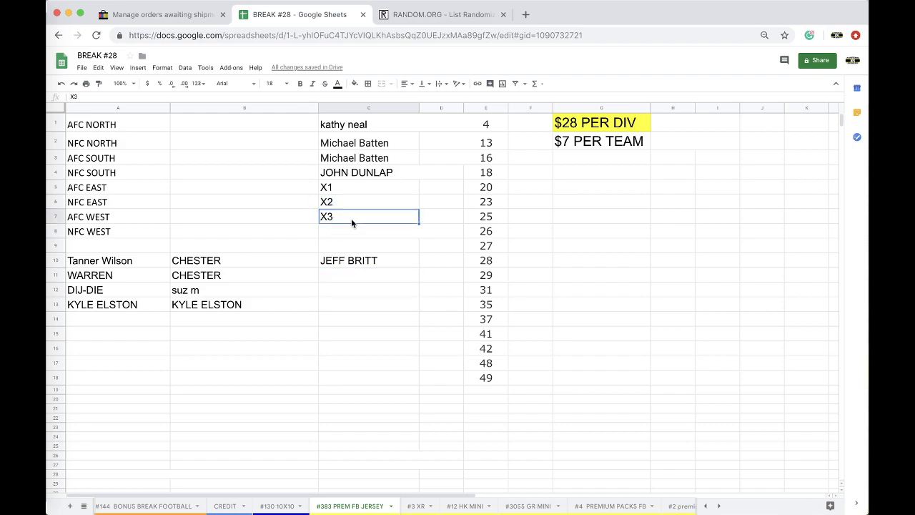
click(350, 231)
click(351, 261)
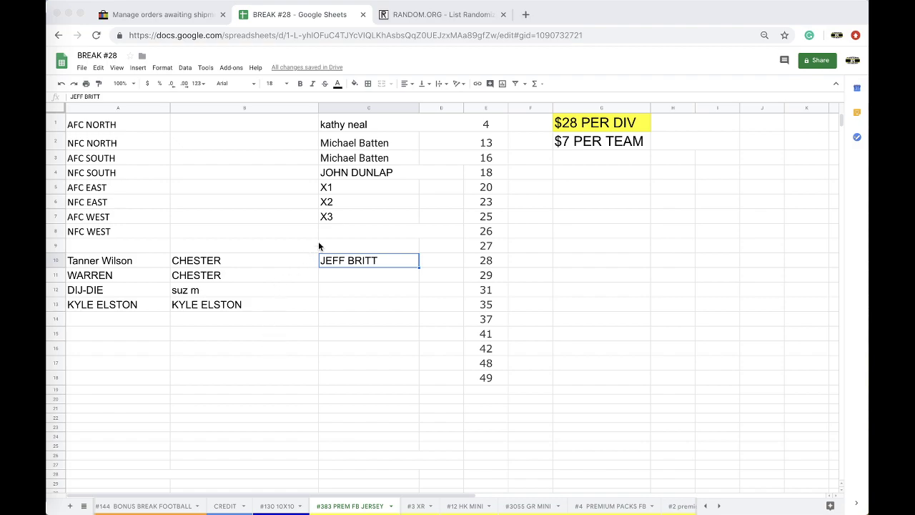
Step: Enter the buyer's name in the NFC WEST cell C8 beside 26 and fill it yellow
click(341, 233)
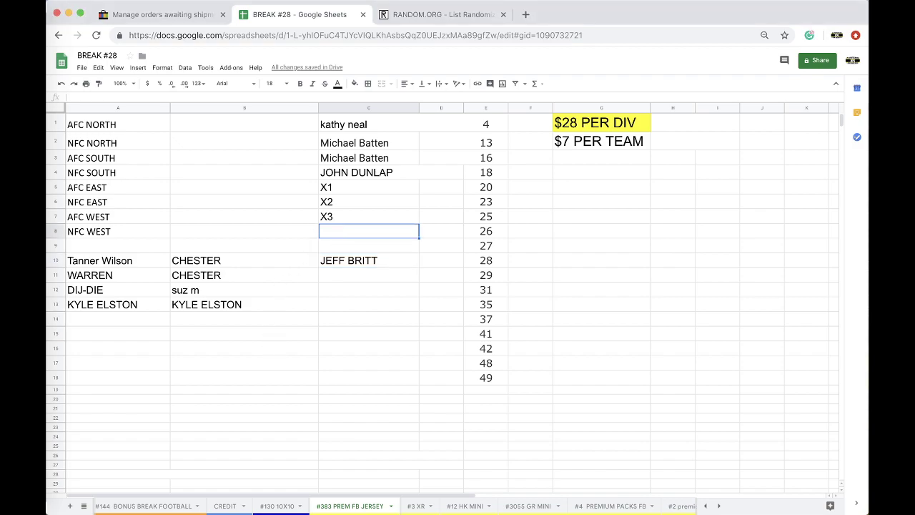
text(JOEY K)
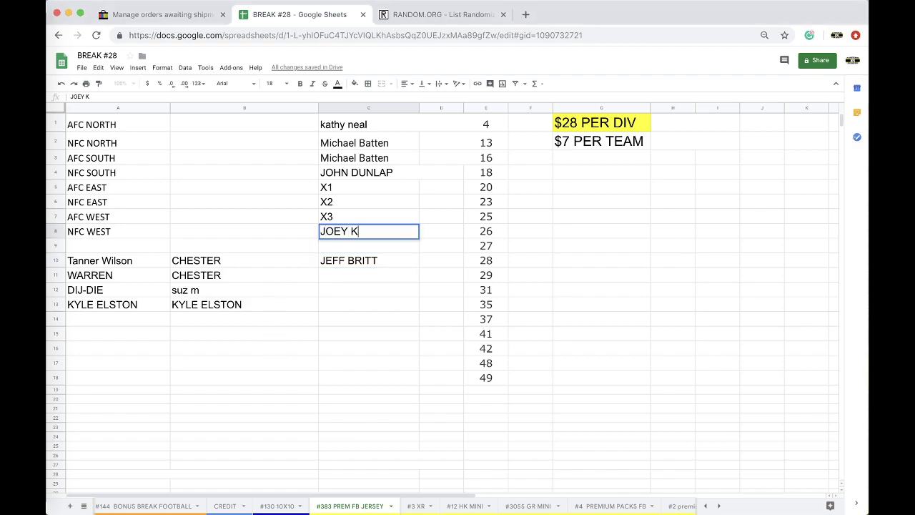
click(340, 296)
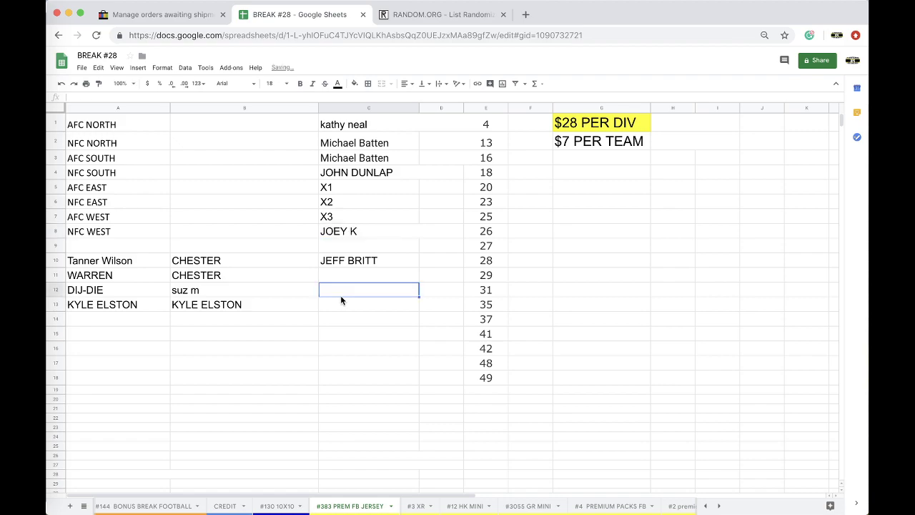
click(338, 236)
click(355, 83)
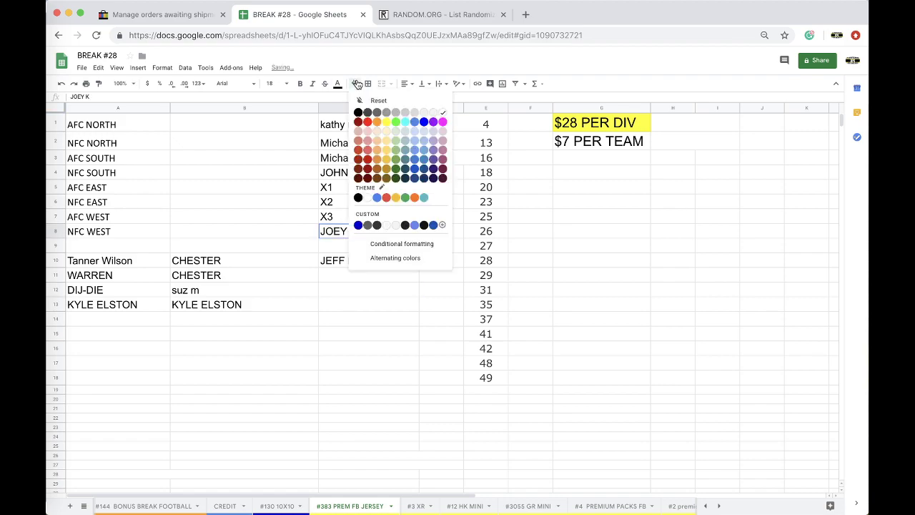
click(385, 122)
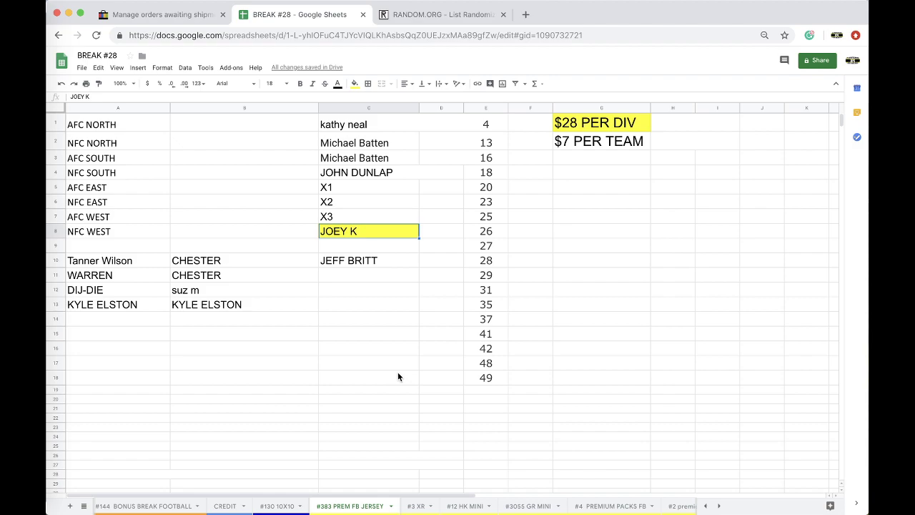
Step: Reset the yellow fill on buyer cell A9 of #130 10X10
click(434, 509)
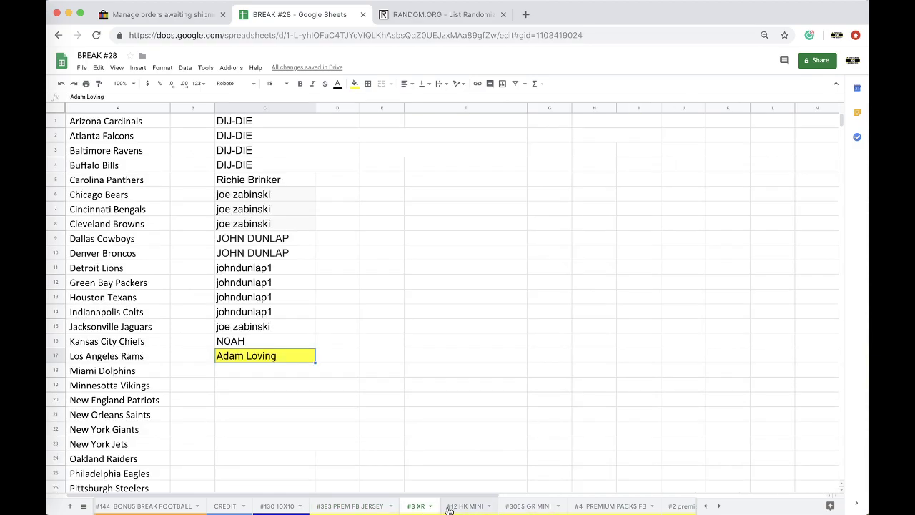
click(286, 505)
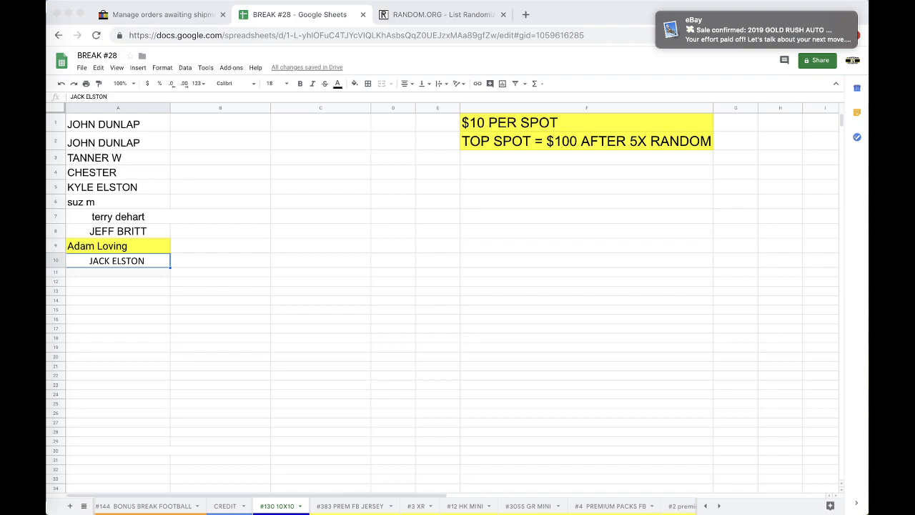
click(833, 24)
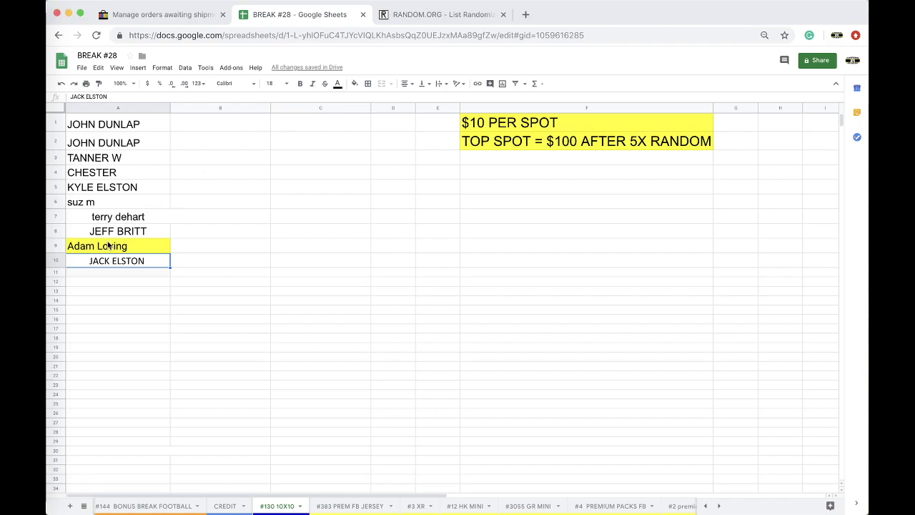
click(109, 246)
click(355, 86)
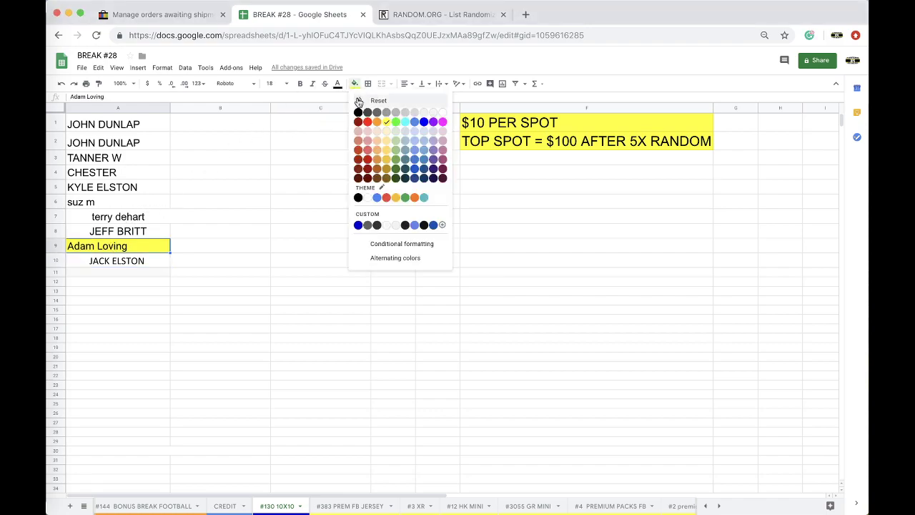
click(369, 101)
Step: Reset the yellow fill on C17 of #3 XR, then select A1:A10 on #130 10X10
click(416, 505)
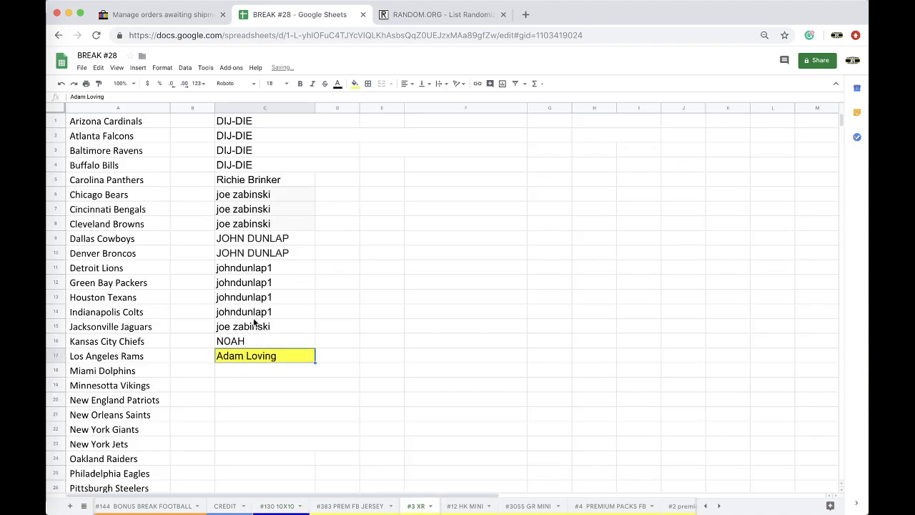
click(353, 85)
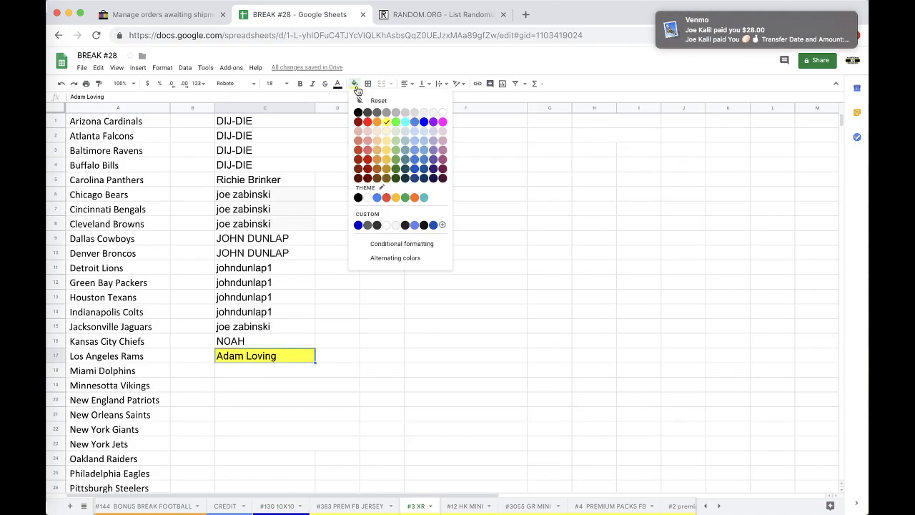
click(369, 101)
click(837, 21)
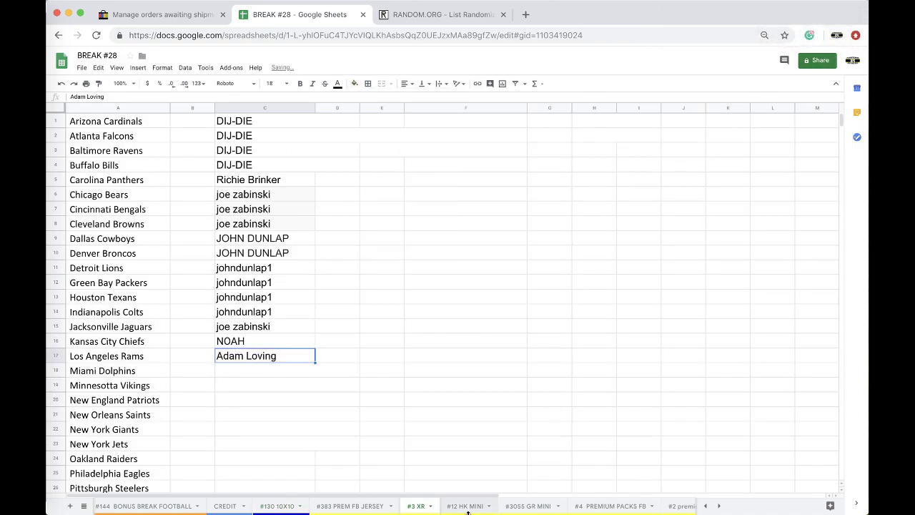
click(346, 506)
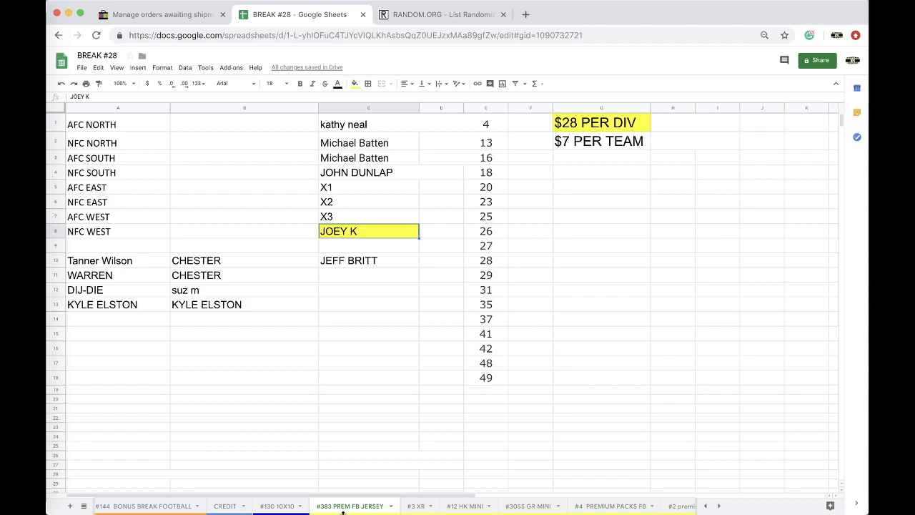
click(294, 507)
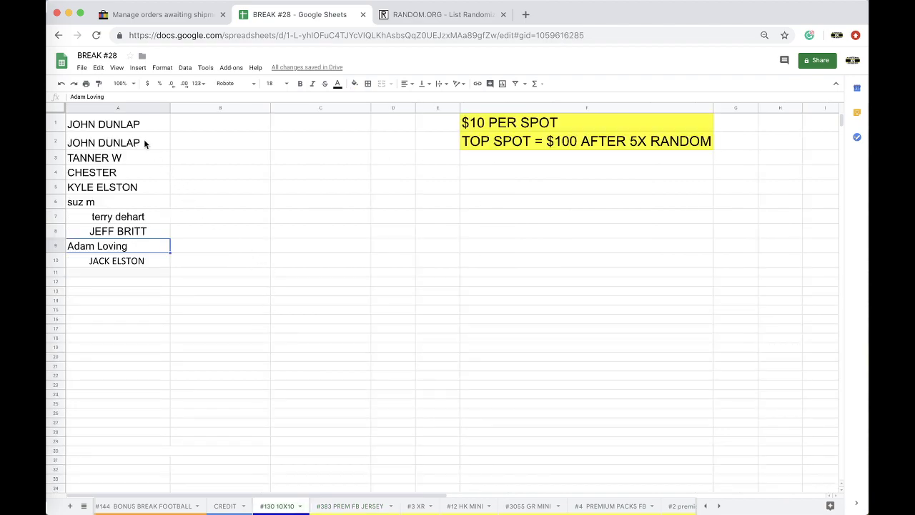
drag(140, 125, 134, 262)
Step: Copy the ten buyer names into a fresh RANDOM.ORG List Randomizer form
key(super+c)
click(436, 14)
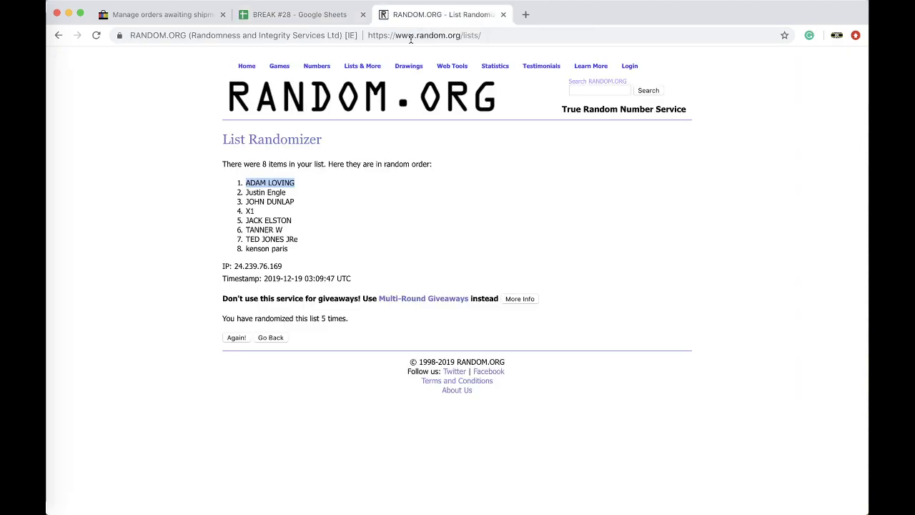
click(406, 35)
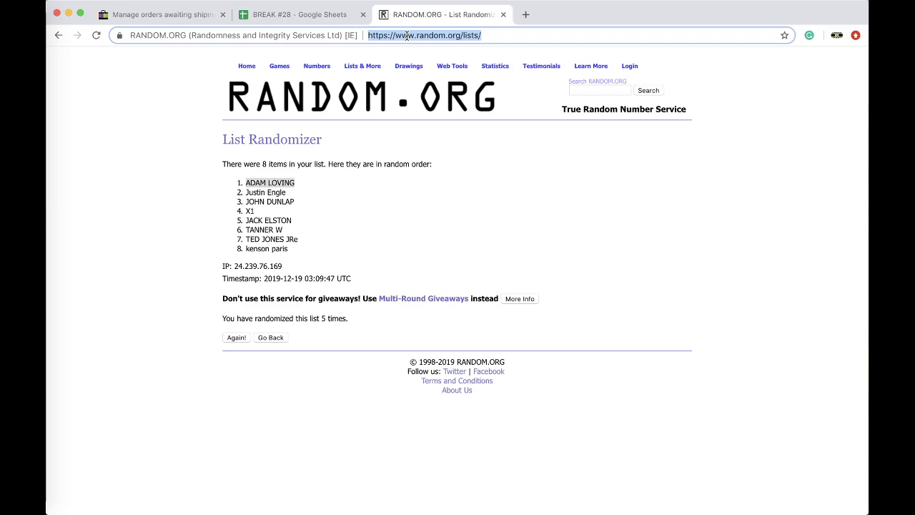
key(Return)
click(290, 293)
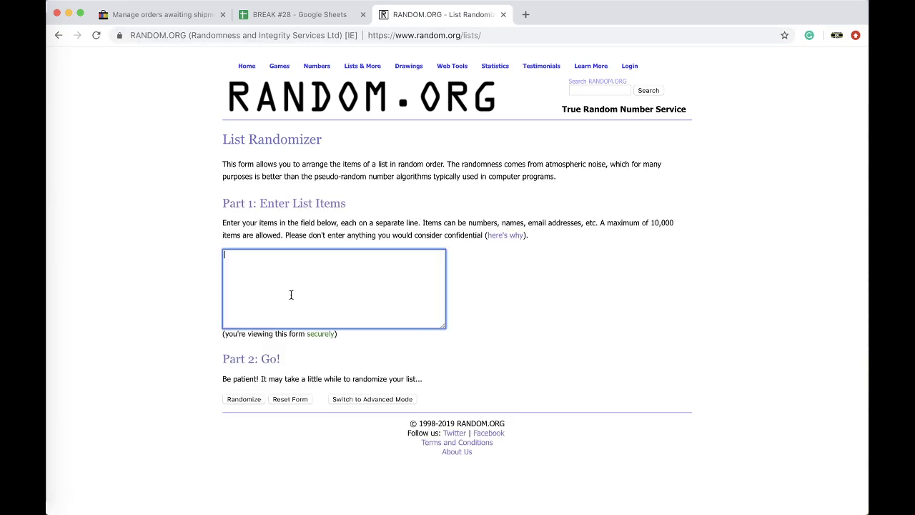
key(super+v)
Step: Randomize the list five times and select the ten shuffled names
click(243, 400)
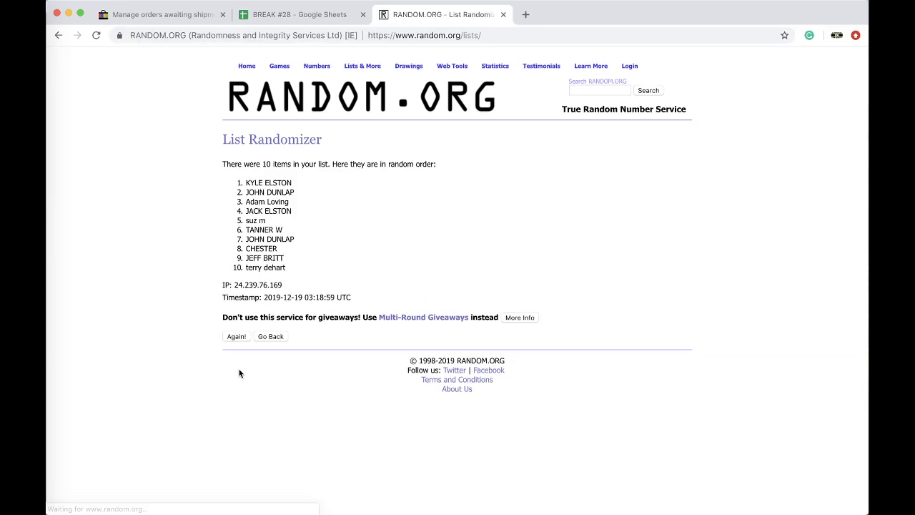
click(232, 340)
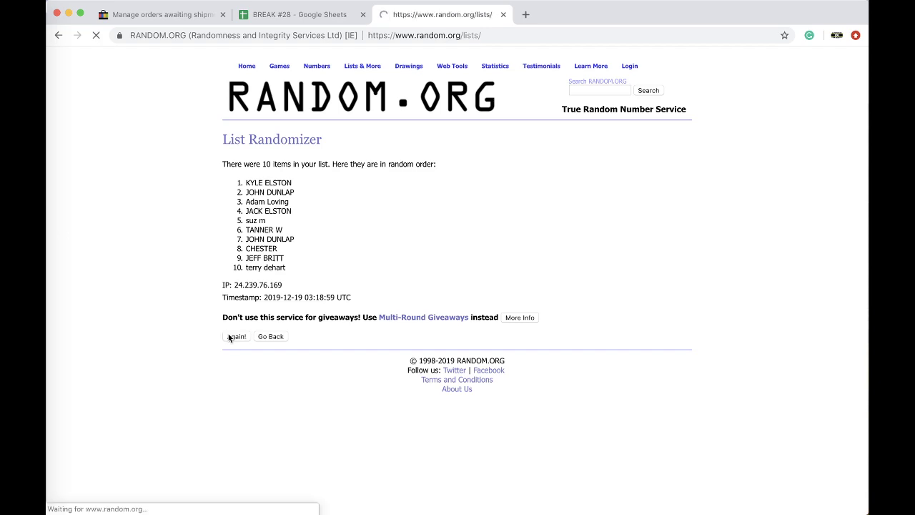
click(234, 356)
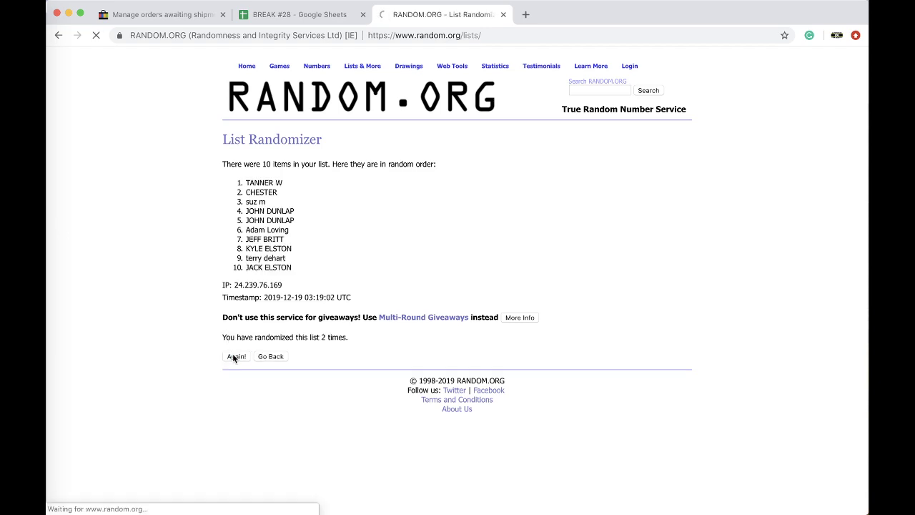
click(235, 357)
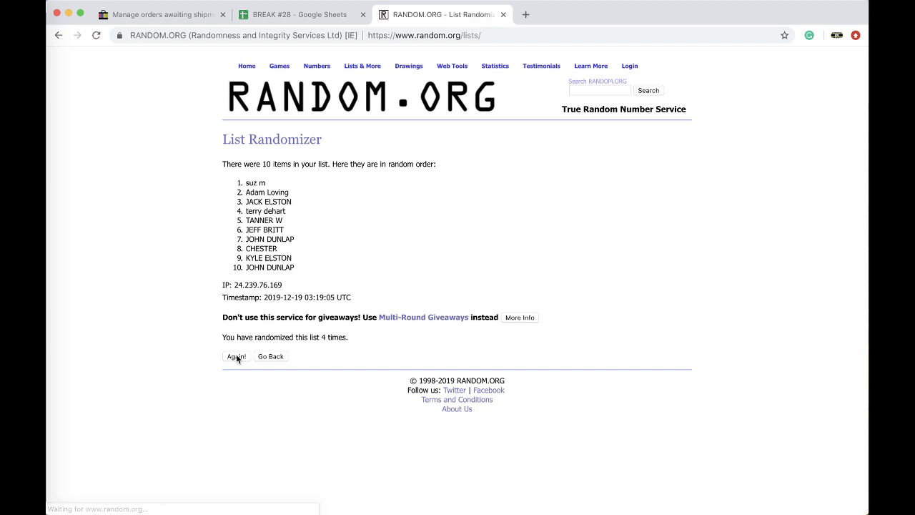
click(236, 357)
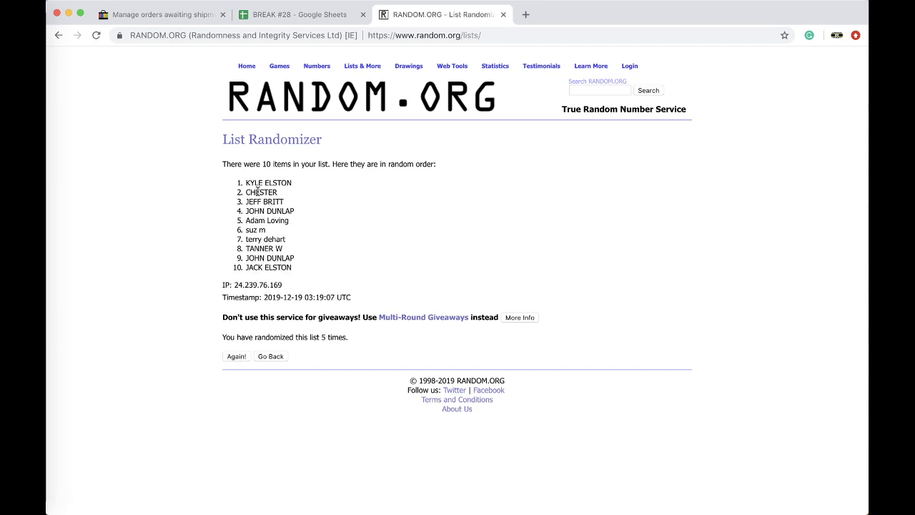
triple_click(254, 183)
drag(246, 183, 312, 268)
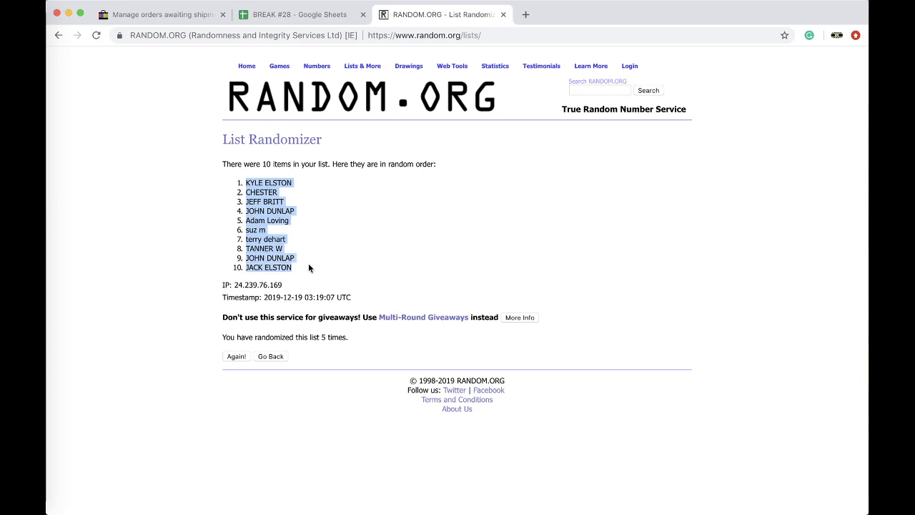
click(326, 14)
Step: Paste the shuffled names into column B from B1 at font size 18, with B1 filled yellow
click(228, 127)
key(ctrl+v)
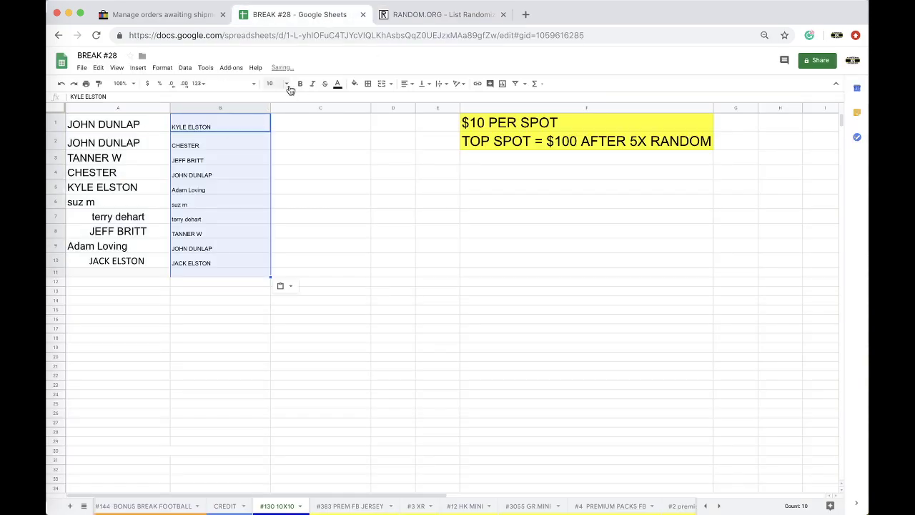
click(286, 83)
click(229, 126)
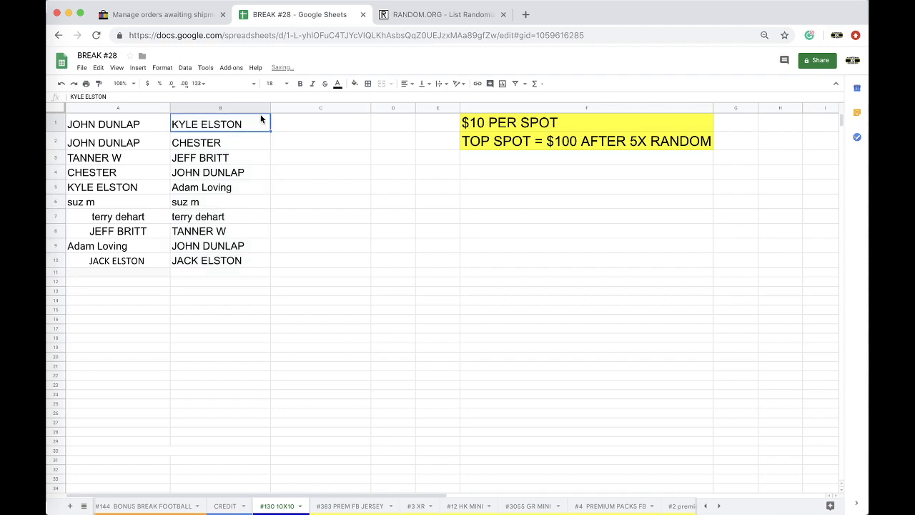
click(354, 83)
click(385, 123)
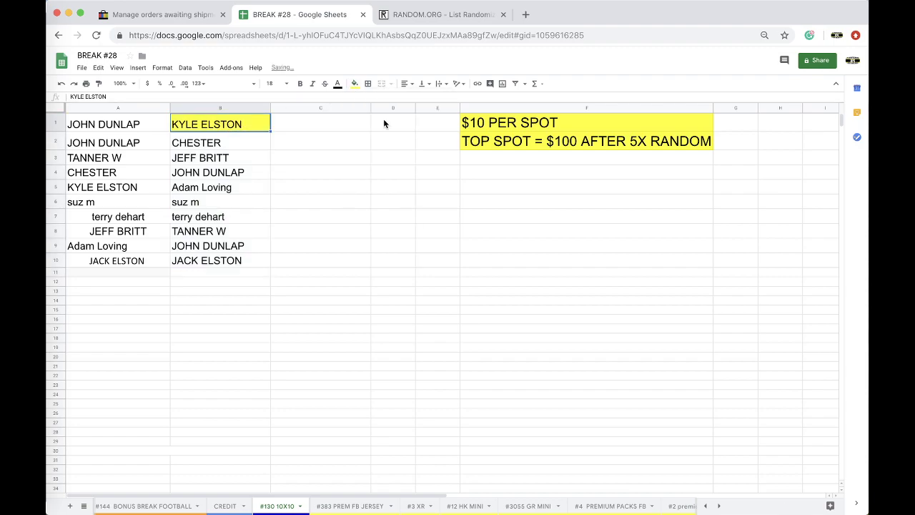
scroll(272, 504, left, 2)
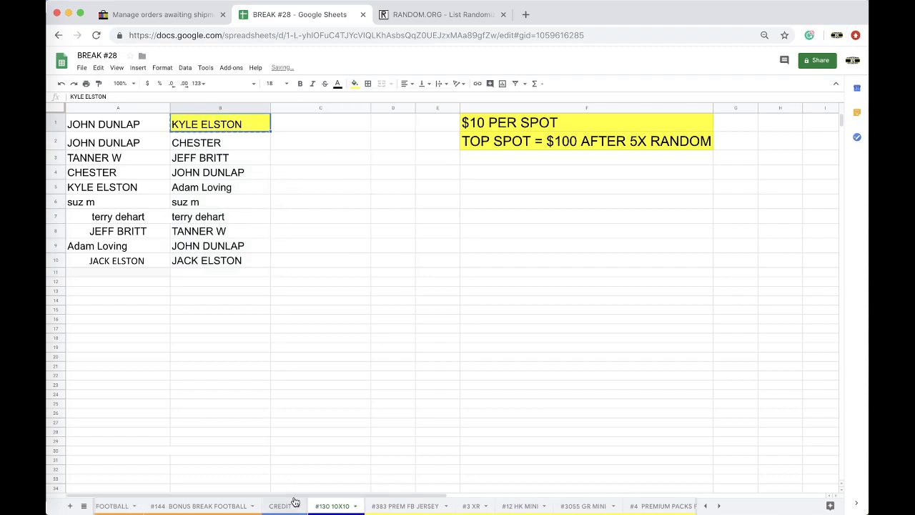
Step: On CREDIT, enter the top-spot winner's name in D6 and $100 in D7
click(284, 505)
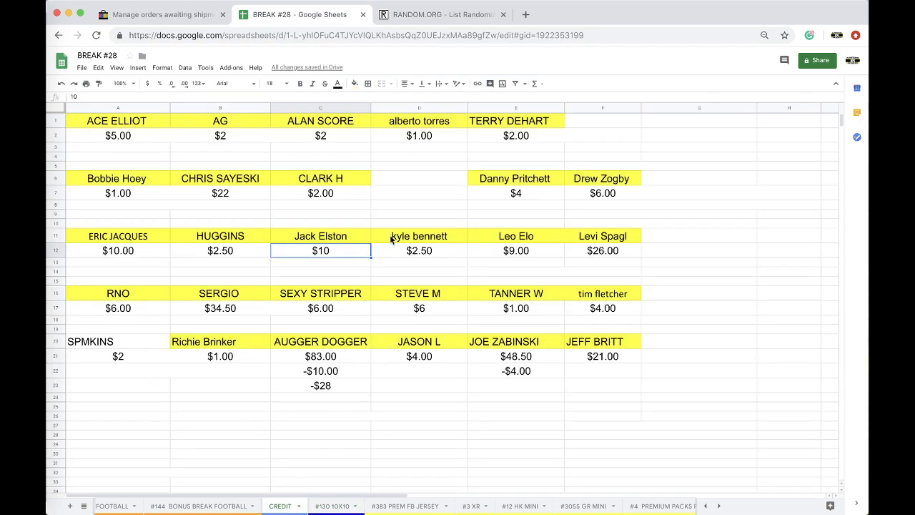
double_click(419, 178)
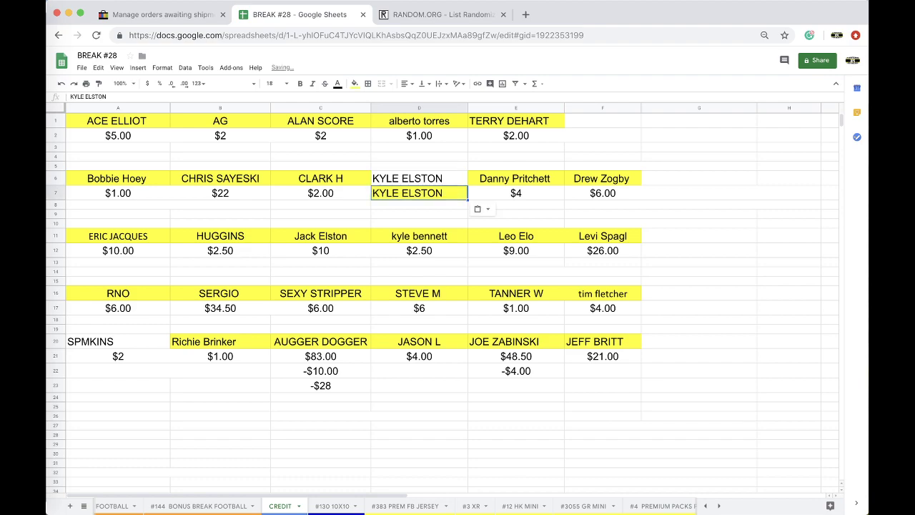
key(Return)
click(411, 180)
click(403, 191)
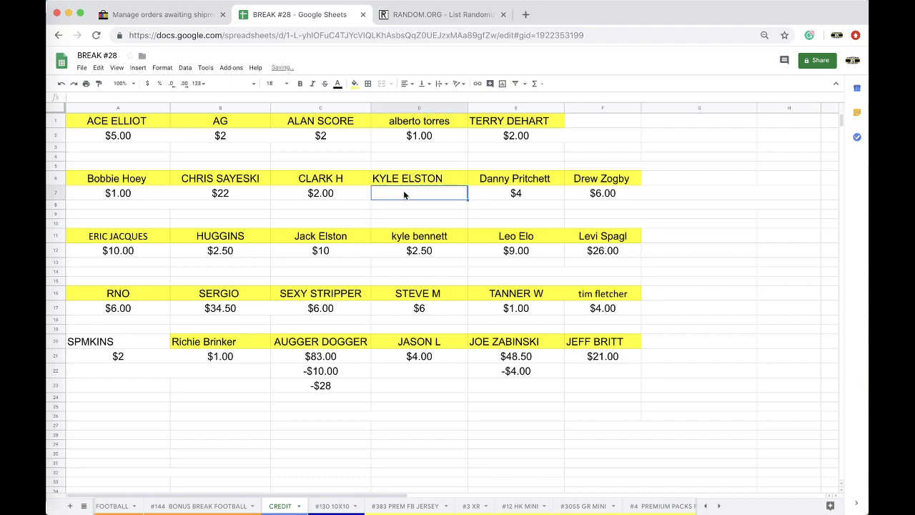
text($100)
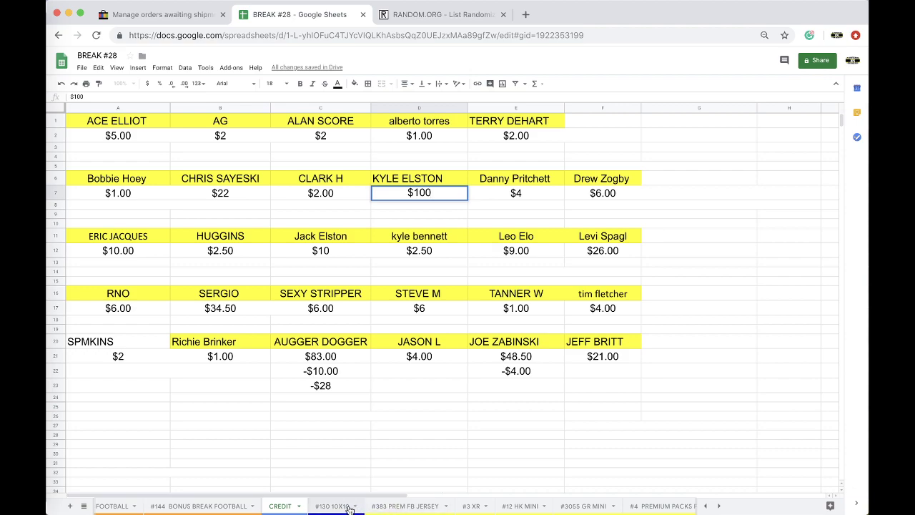
right_click(349, 508)
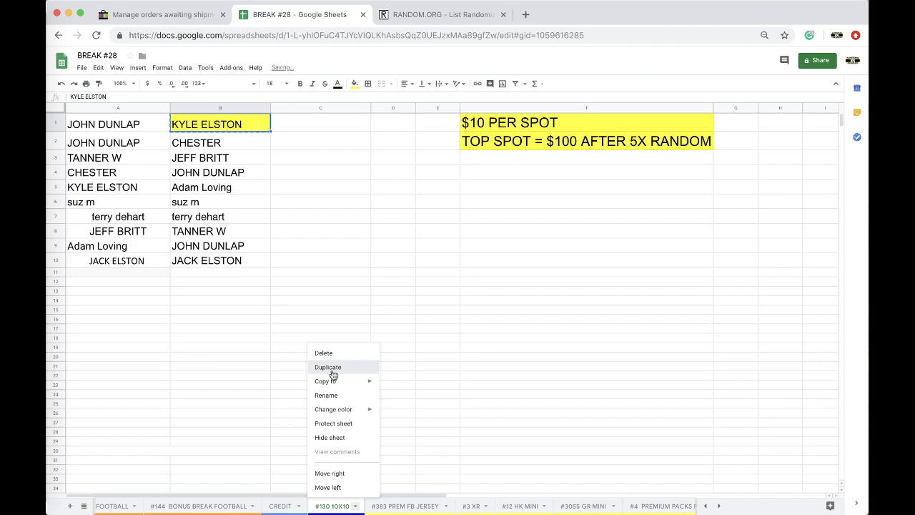
Step: Duplicate the #130 10X10 sheet and name the copy '#131 10X10'
click(332, 375)
double_click(399, 507)
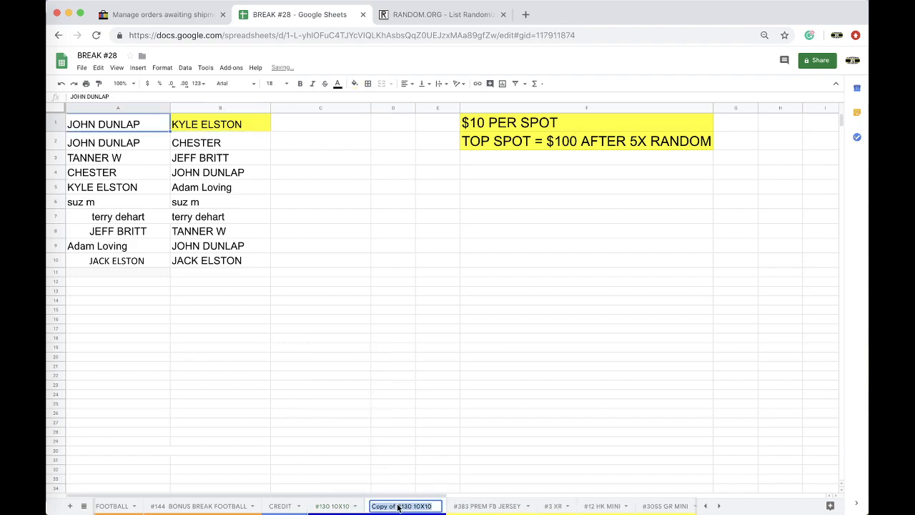
text(#132)
key(BackSpace)
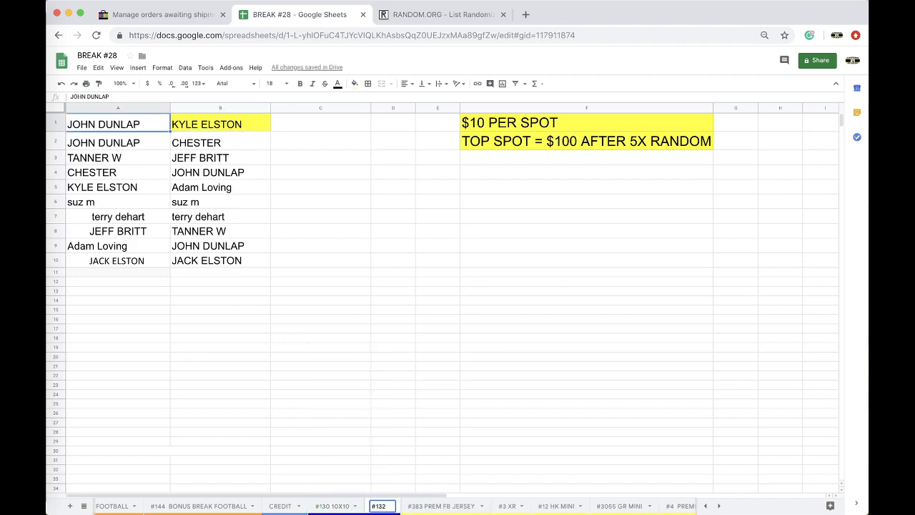
text(1 10X10)
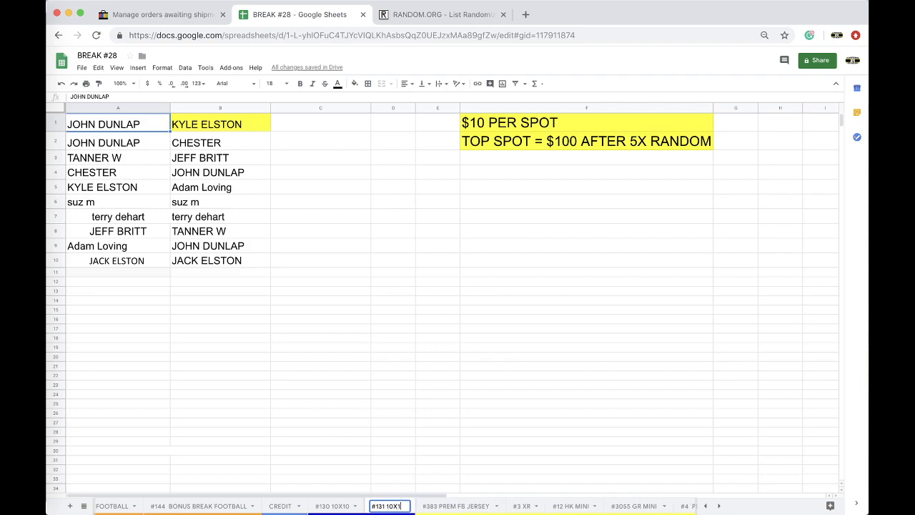
key(Return)
click(393, 413)
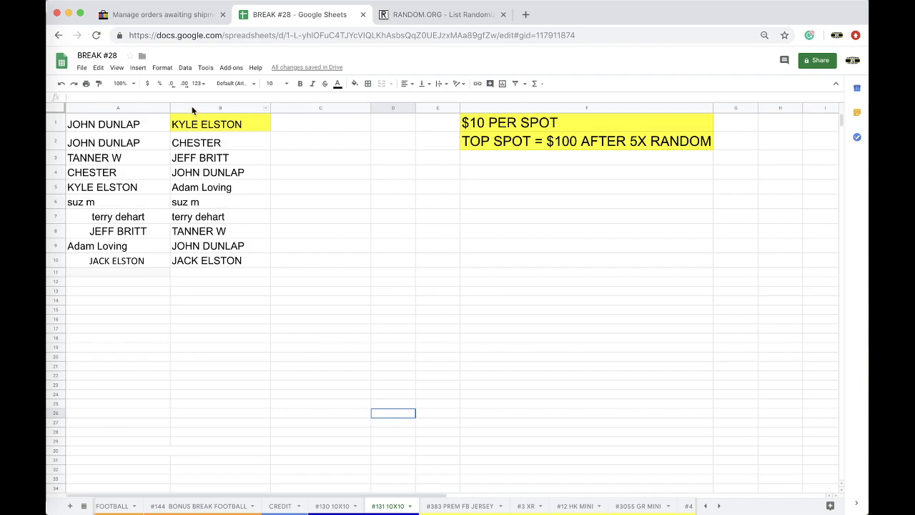
Step: Clear columns A–B and the yellow fill on #131 10X10, and move #130 10X10 earlier
drag(192, 105, 163, 105)
key(Delete)
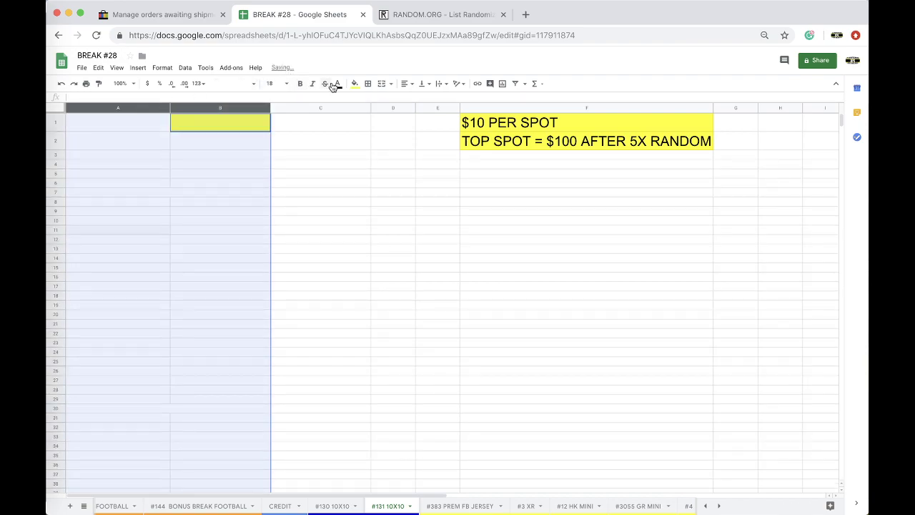
click(354, 83)
click(364, 98)
scroll(402, 508, left, 5)
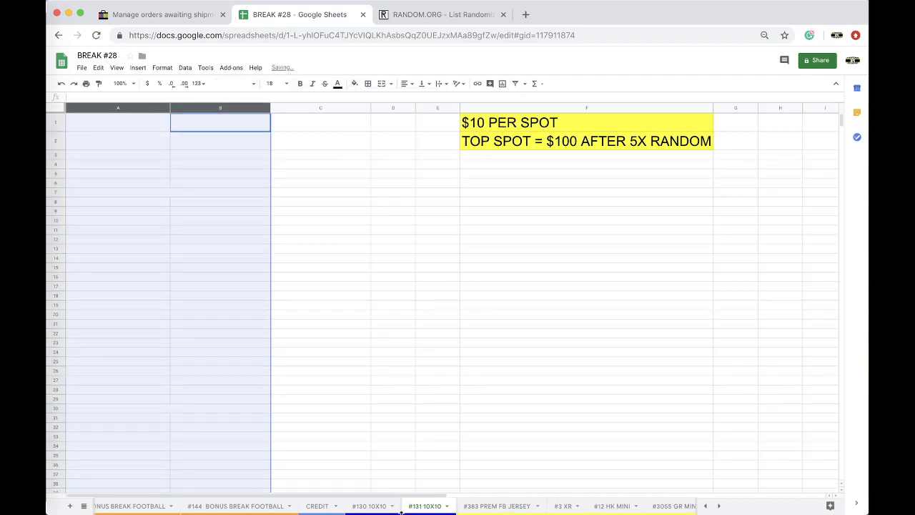
click(536, 506)
drag(536, 506, 239, 506)
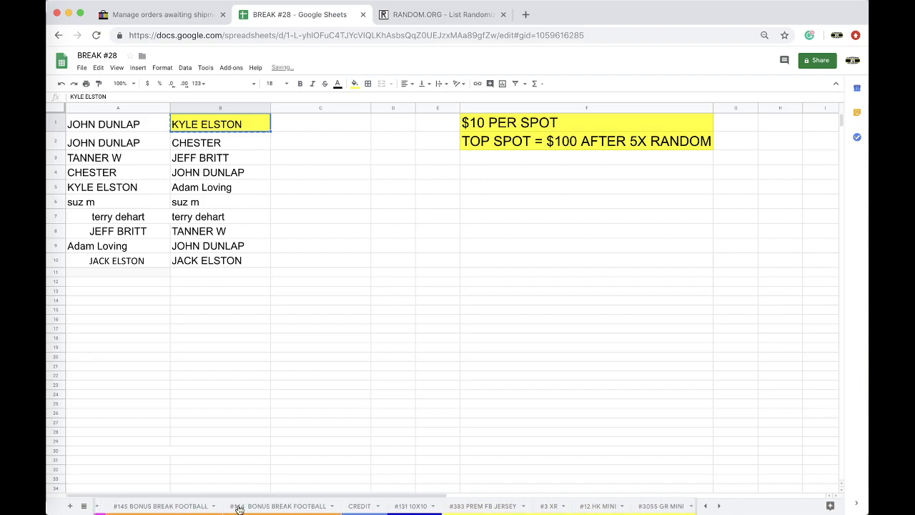
click(405, 507)
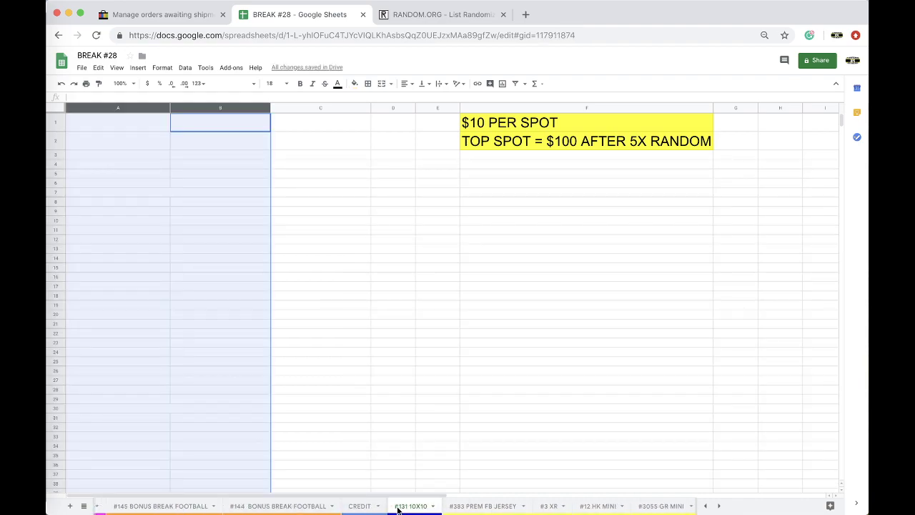
Step: On CREDIT, set C12 to $110 and clear the $100 entry in D6:D7
click(359, 506)
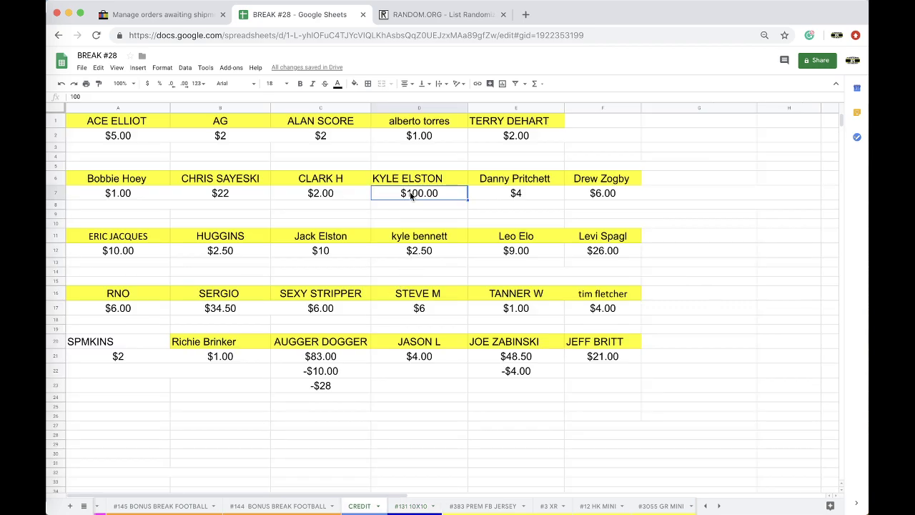
click(312, 250)
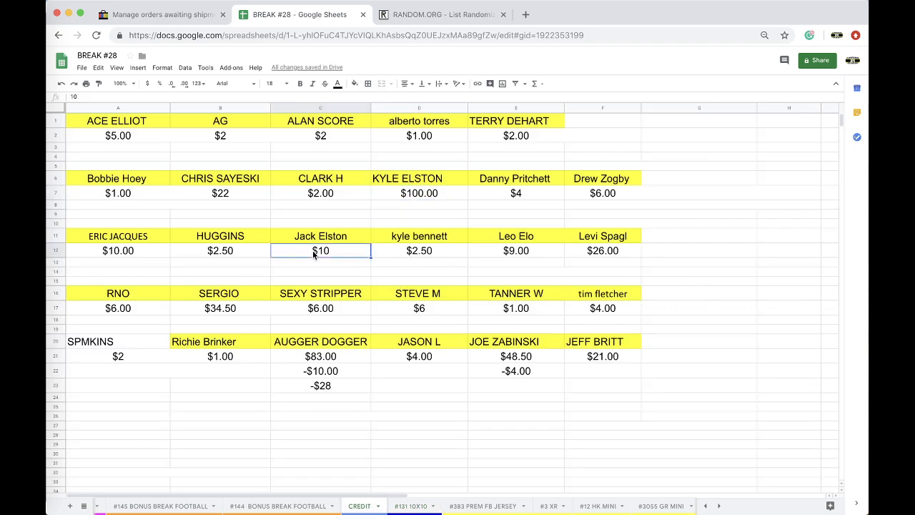
text($110)
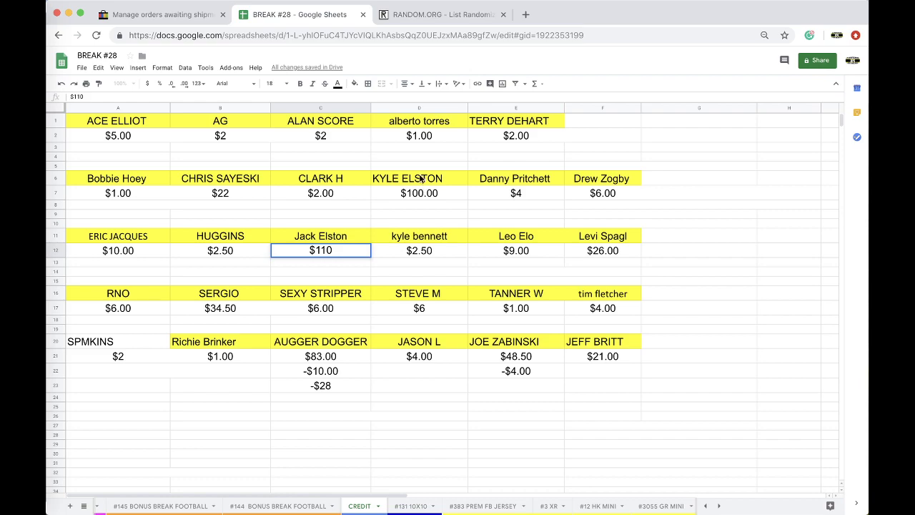
drag(420, 178, 413, 192)
key(Delete)
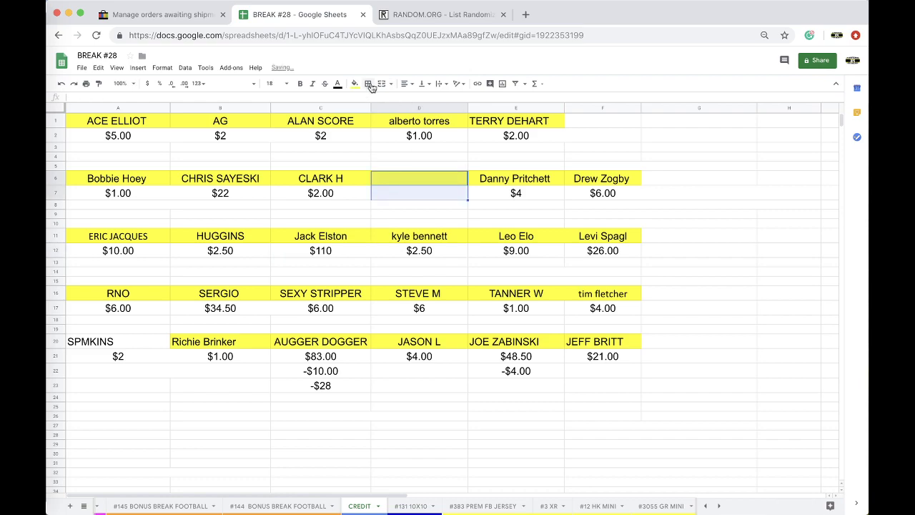
Step: Reset the yellow fill on D6, then on #383 PREM FB JERSEY reset the buyer highlight in C8
click(354, 84)
click(366, 95)
click(471, 508)
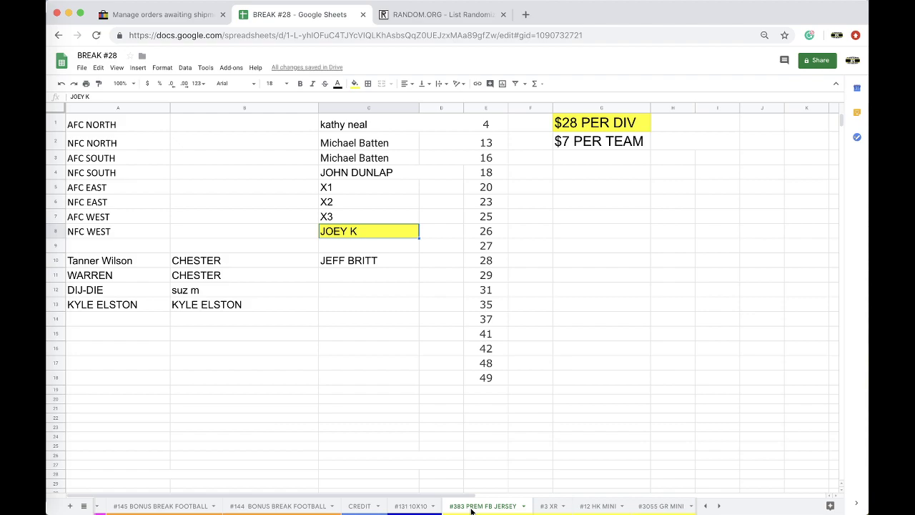
click(351, 278)
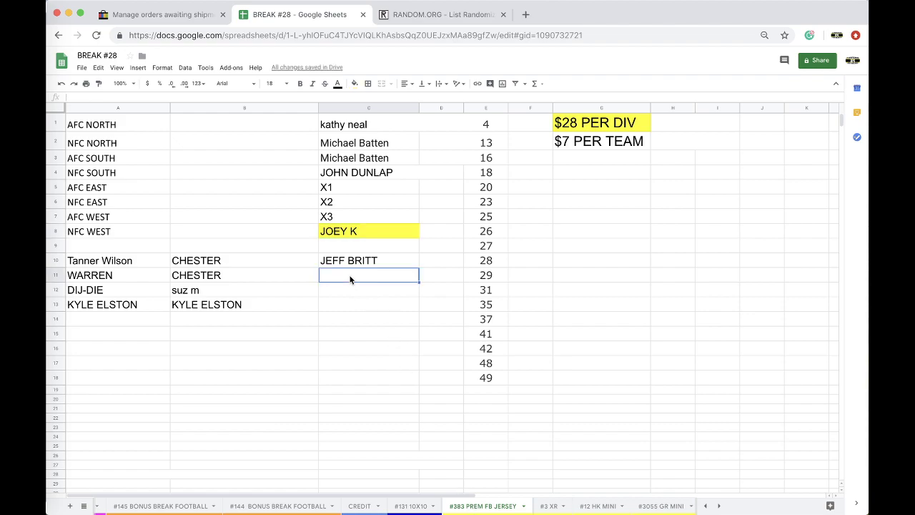
click(346, 235)
click(355, 83)
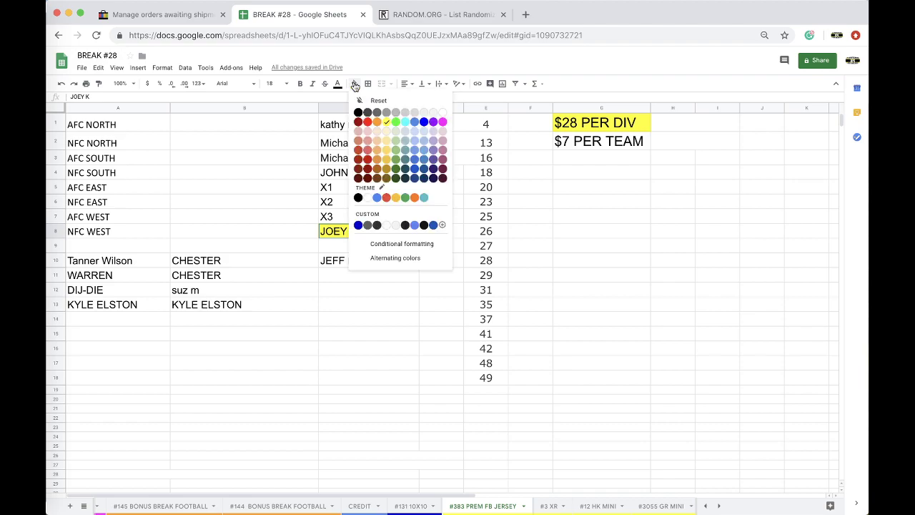
click(366, 105)
Step: Move the B10:B13 names into A15:A18 and the C10 buyer into A20
drag(241, 265, 228, 306)
key(ctrl+x)
click(114, 333)
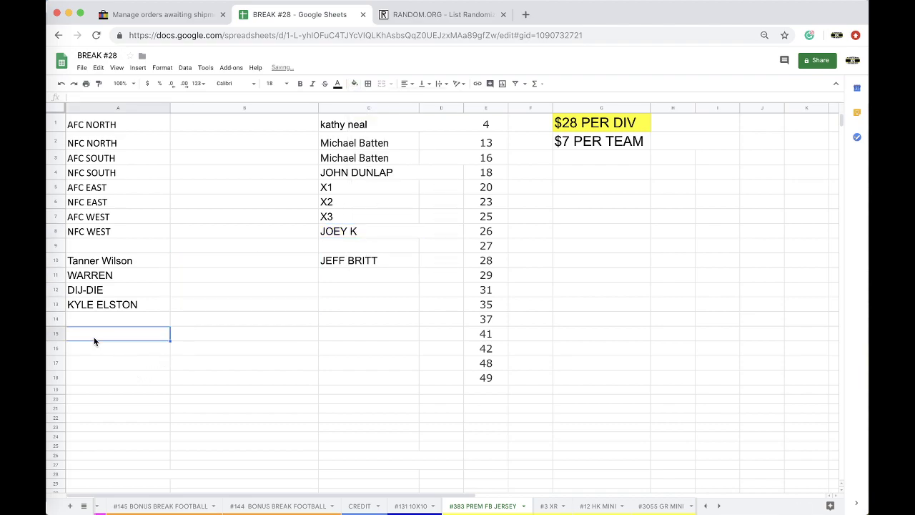
key(ctrl+v)
click(346, 262)
key(Delete)
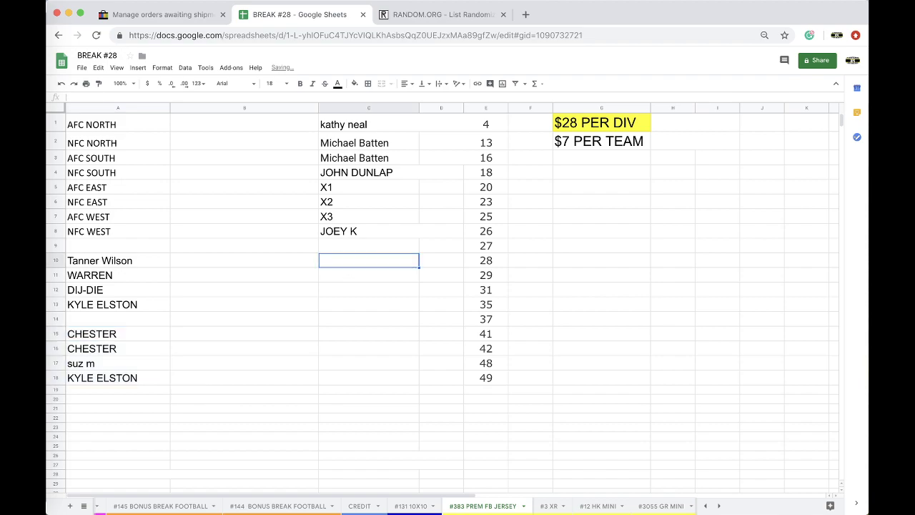
click(135, 402)
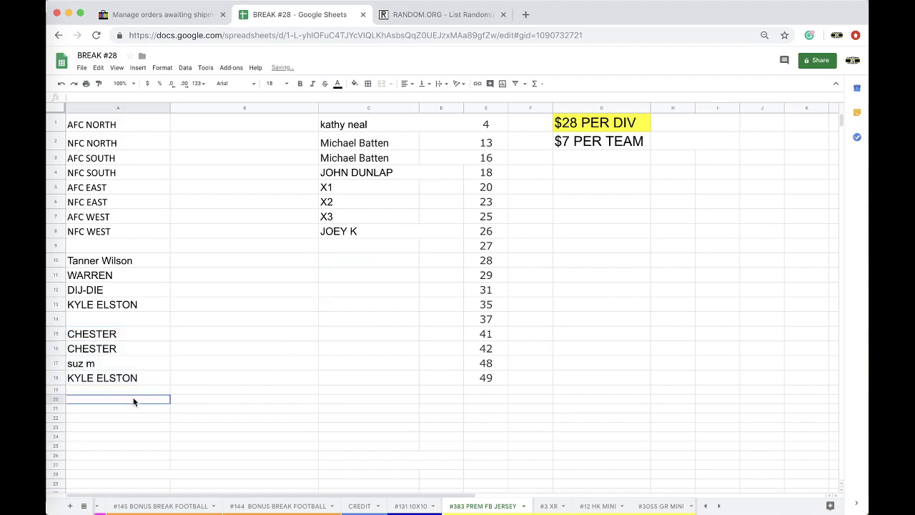
key(ctrl+v)
click(257, 377)
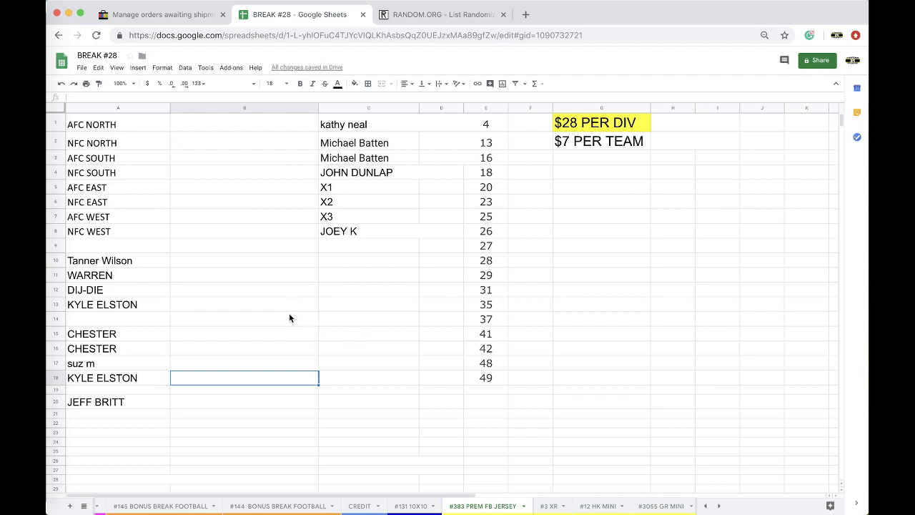
Step: Enter another buyer's name in A21 and copy it
scroll(289, 313, down, 3)
click(133, 335)
drag(133, 332, 132, 351)
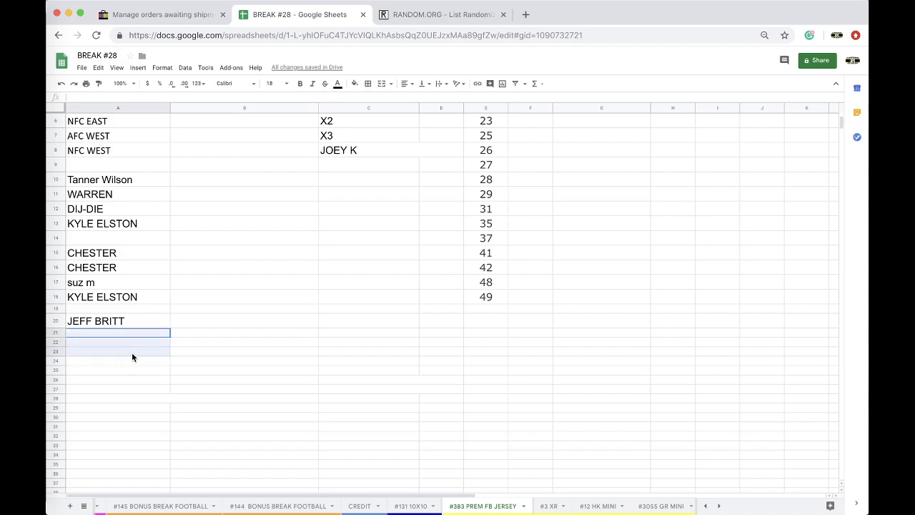
click(123, 331)
text(KA)
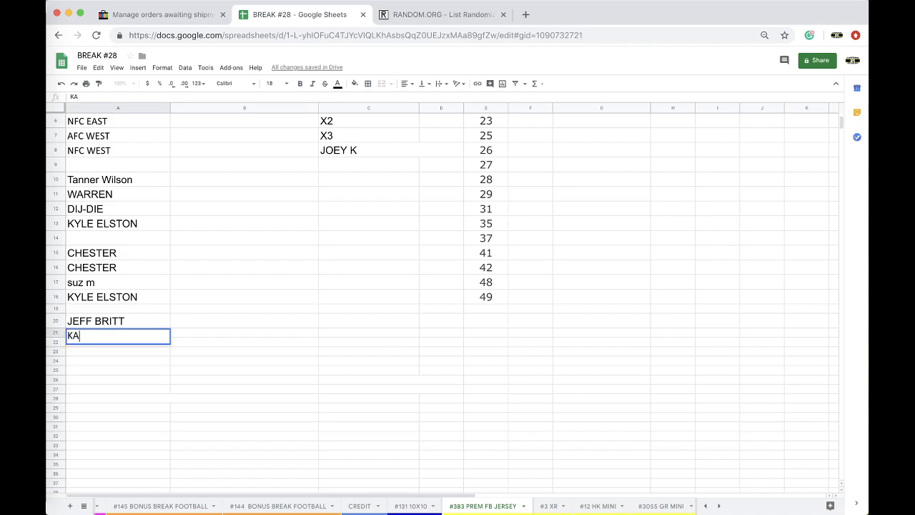
key(BackSpace)
key(BackSpace)
click(144, 367)
click(119, 339)
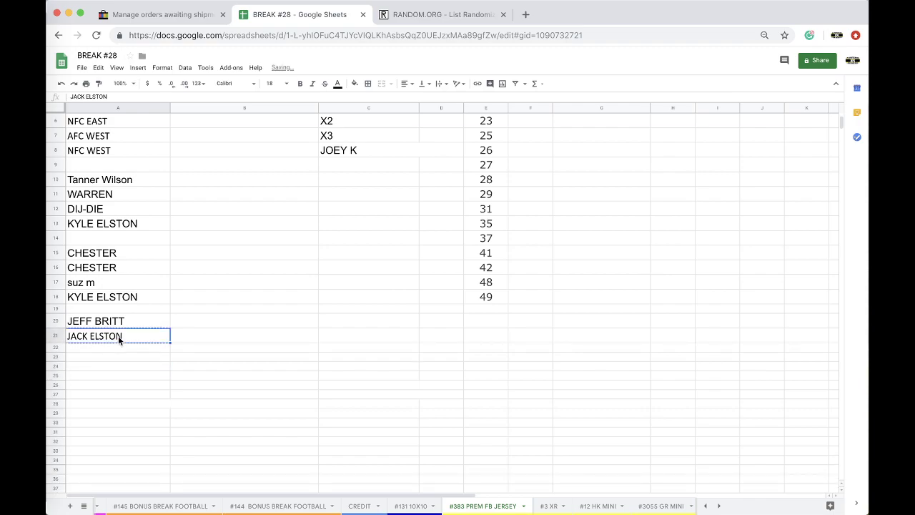
key(ctrl+c)
click(558, 505)
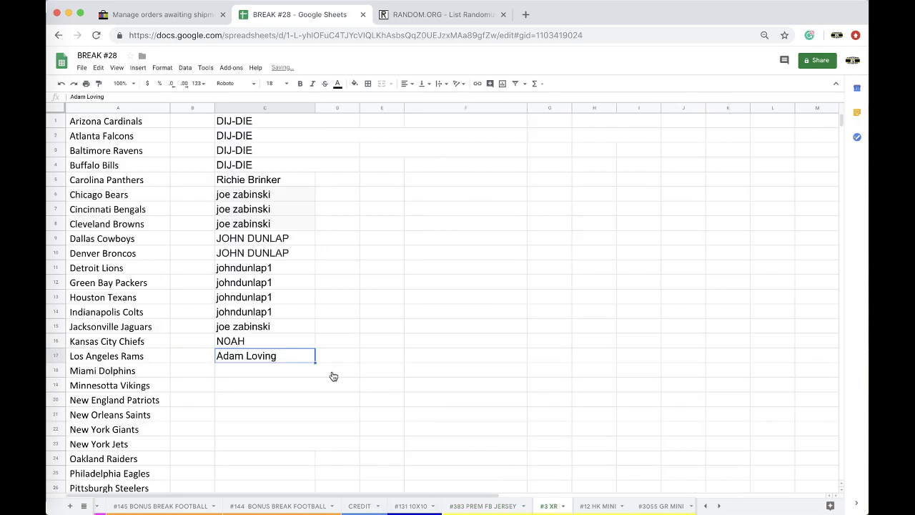
Step: Paste the copied buyer into the Miami Dolphins, Minnesota Vikings and New England Patriots slots on #3 XR
key(ctrl+v)
click(259, 385)
key(ctrl+v)
click(257, 400)
key(ctrl+v)
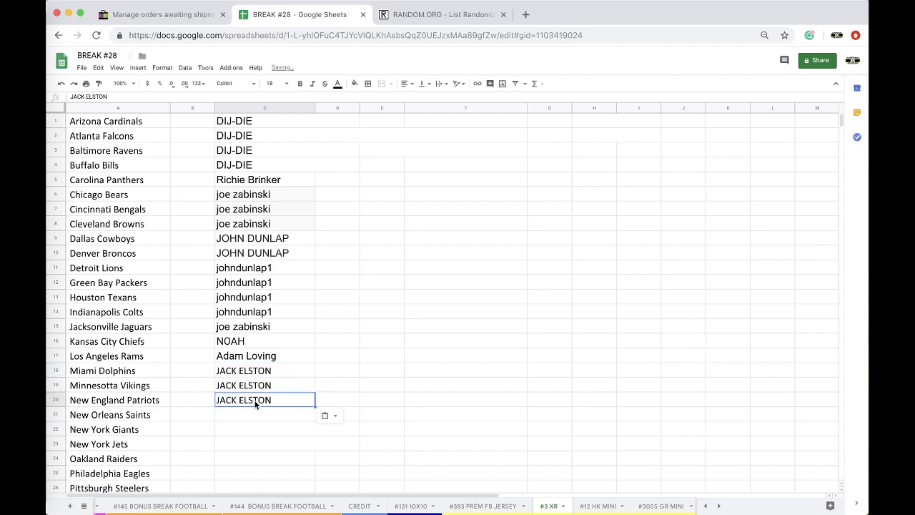
Step: On the CREDIT sheet, enter -$25 under the $110 credit
click(363, 507)
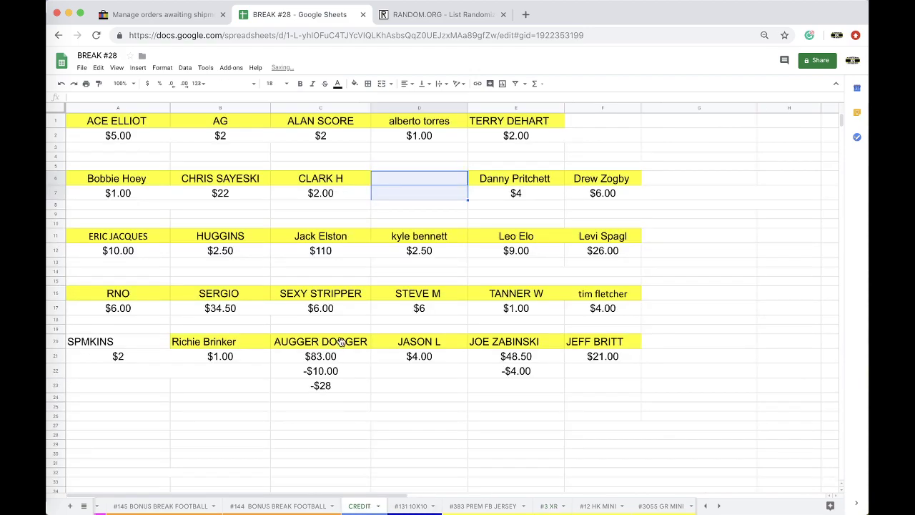
click(311, 262)
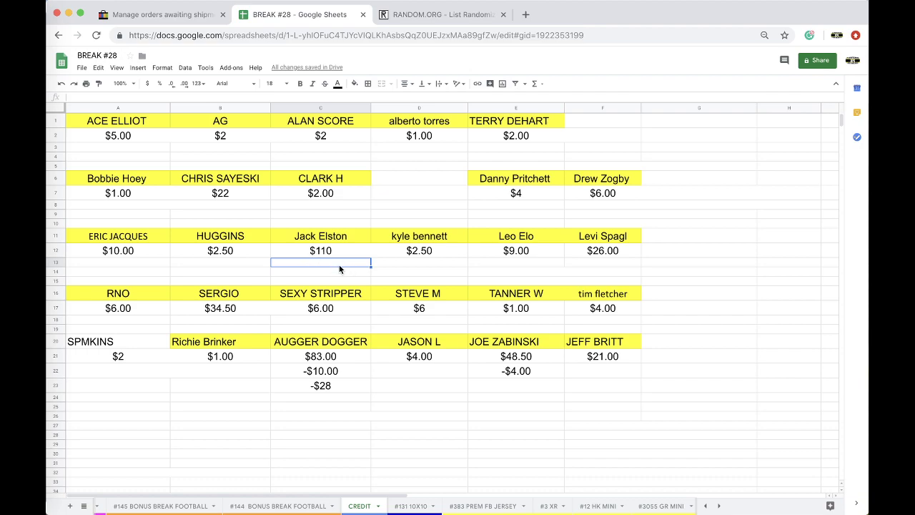
text(-$25)
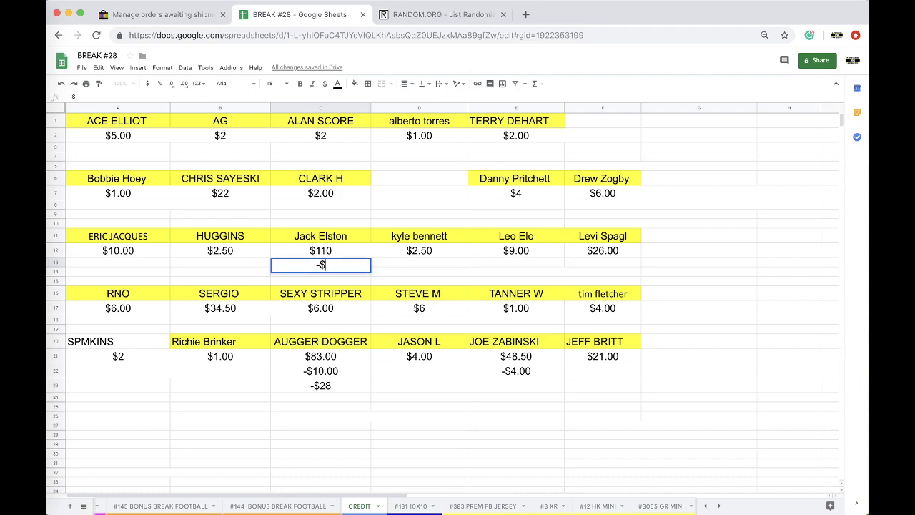
click(409, 506)
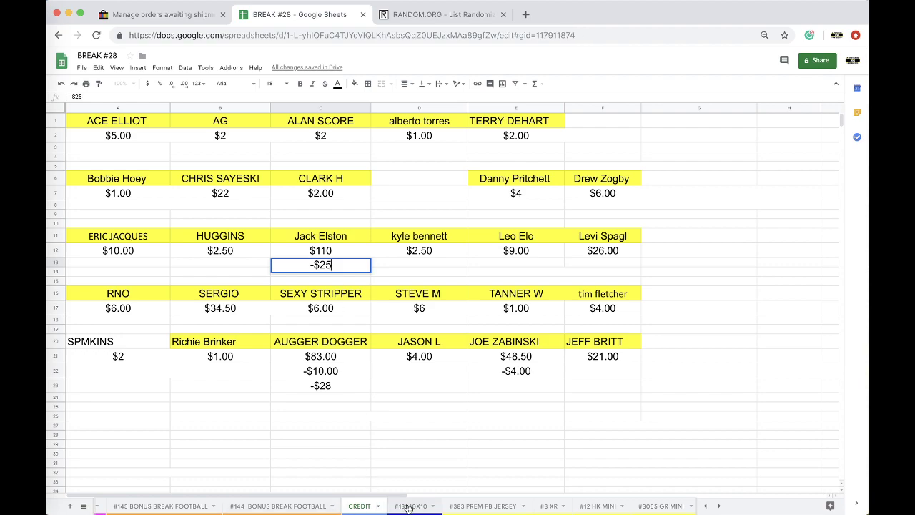
click(470, 506)
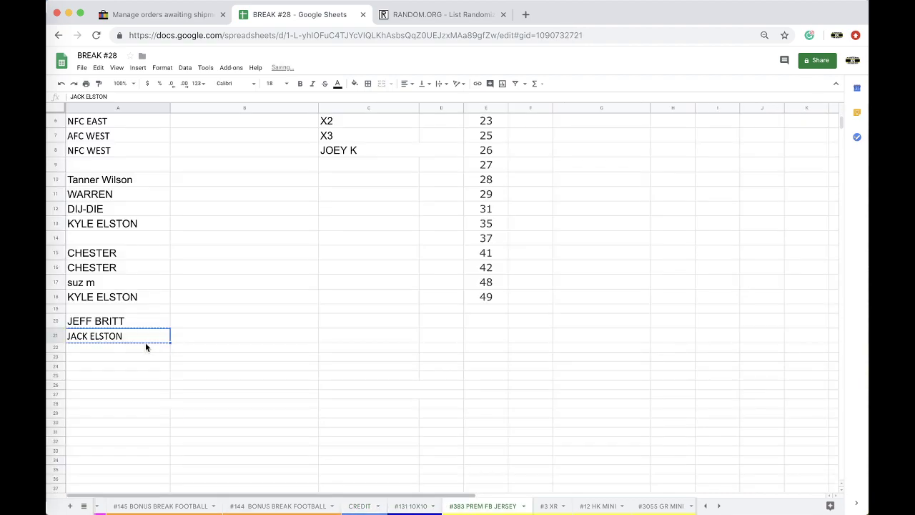
Step: Retype the buyer's name in A21 of #383 PREM FB JERSEY with the correct spelling
click(128, 320)
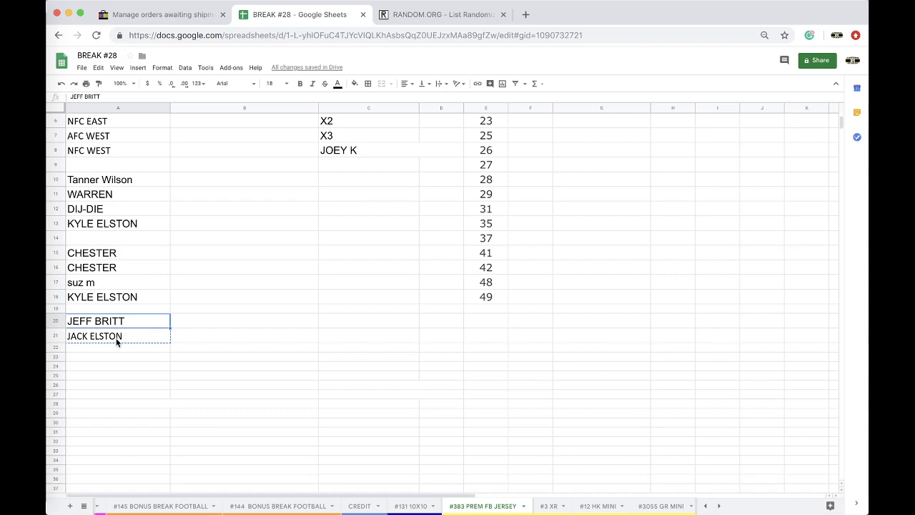
click(115, 338)
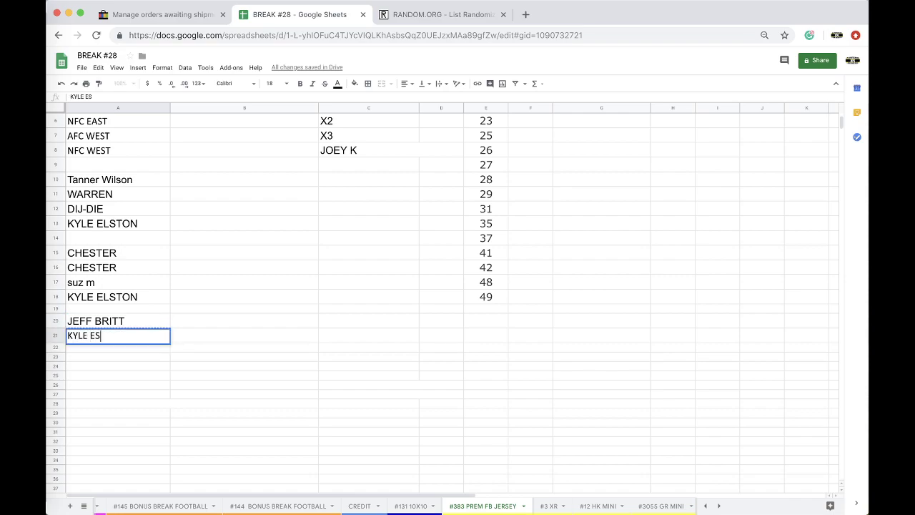
click(120, 385)
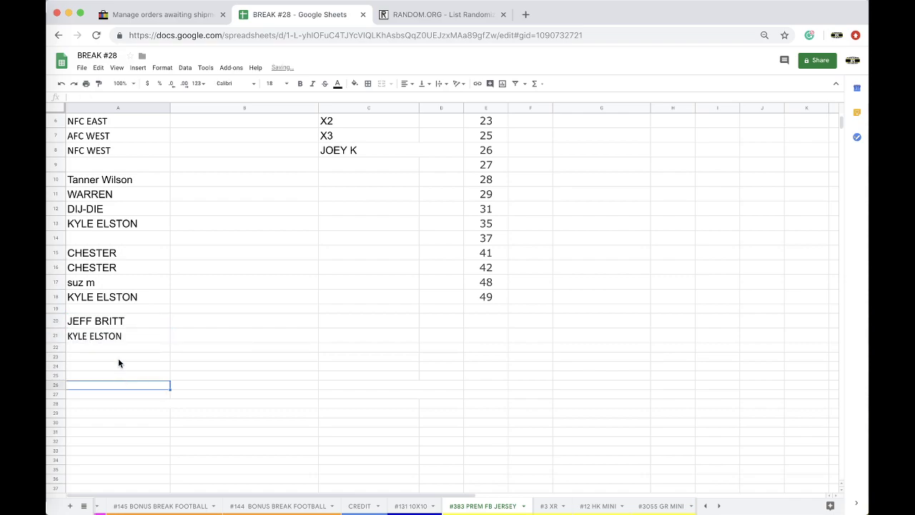
click(107, 335)
Step: Paste the corrected name over the Miami Dolphins, Minnesota Vikings and New England Patriots slots on #3 XR
click(548, 506)
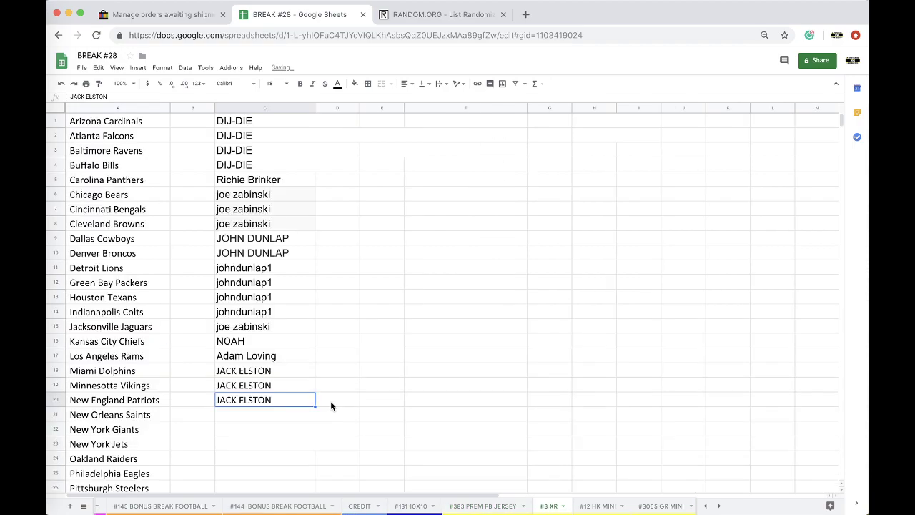
click(264, 370)
key(ctrl+v)
click(262, 386)
key(ctrl+v)
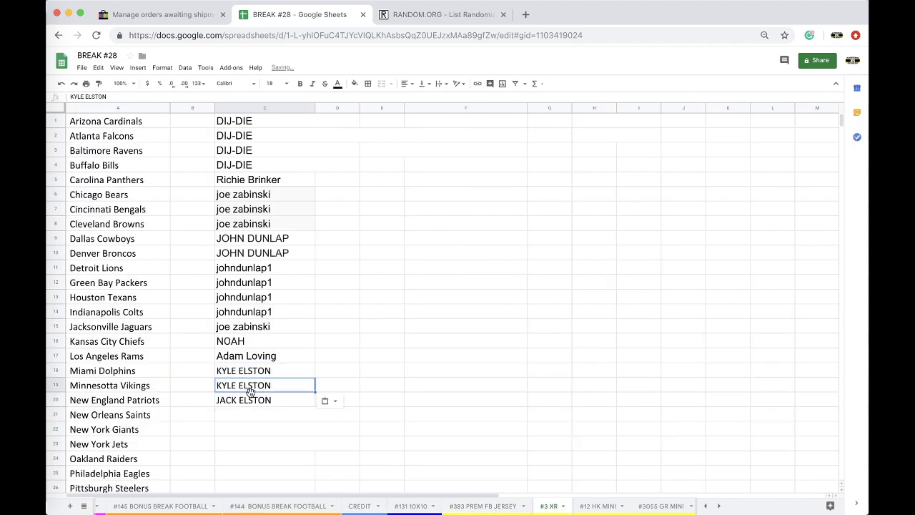
click(245, 401)
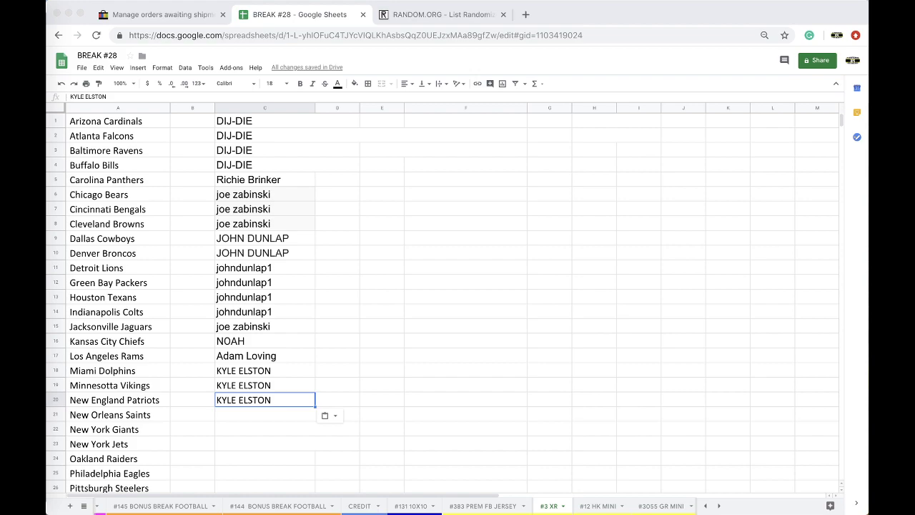
click(470, 509)
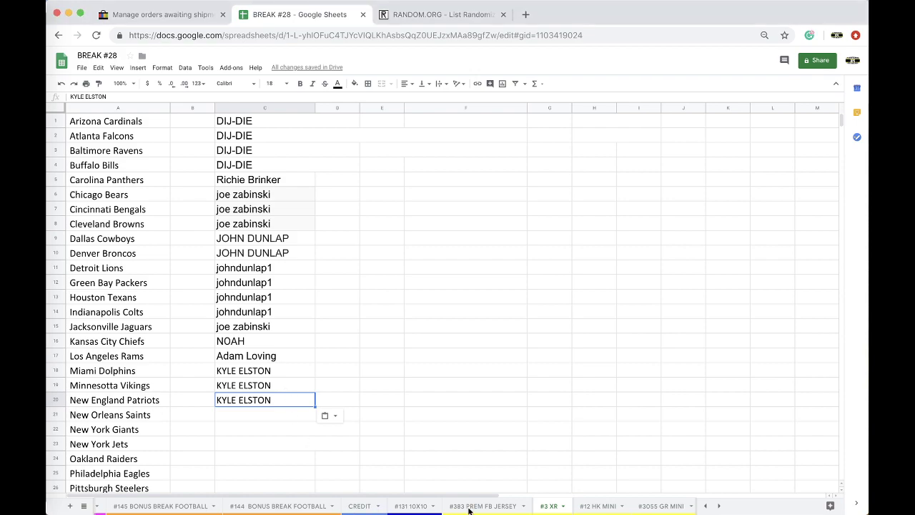
click(470, 509)
click(255, 337)
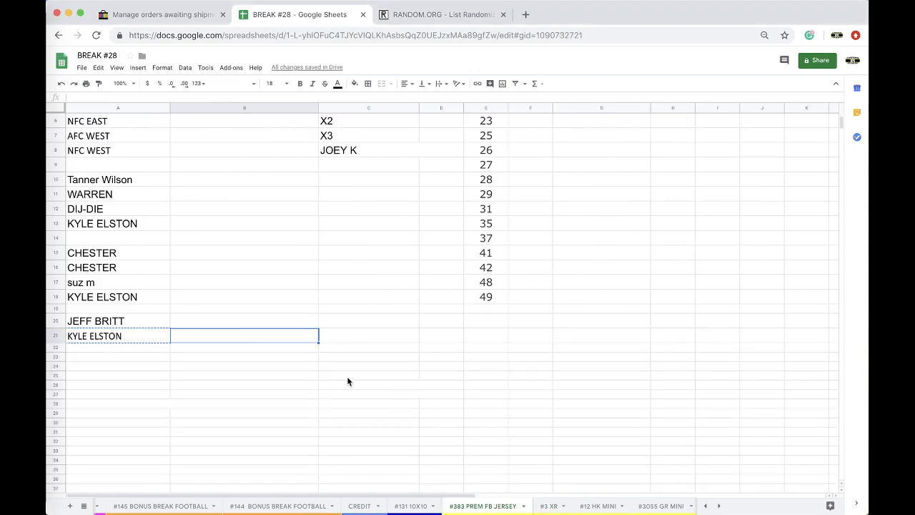
click(537, 509)
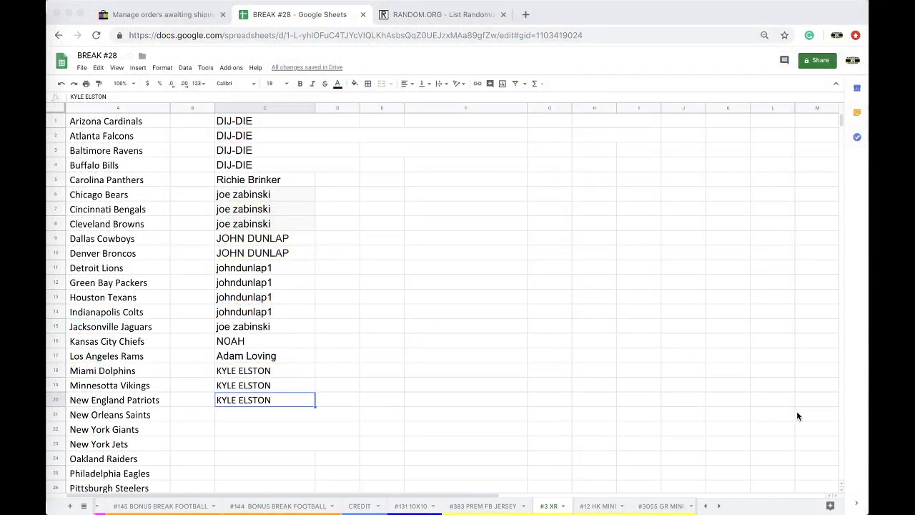
Step: Show the CREDIT sheet with the -$25.00 deduction under the $110 credit
click(352, 506)
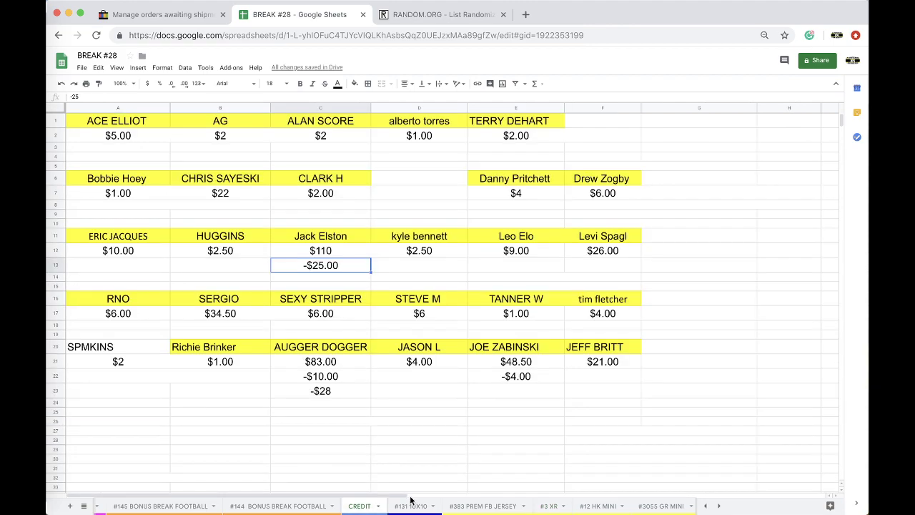
Step: Copy the A20 buyer's name into A22 and A23 on #383 PREM FB JERSEY
click(467, 506)
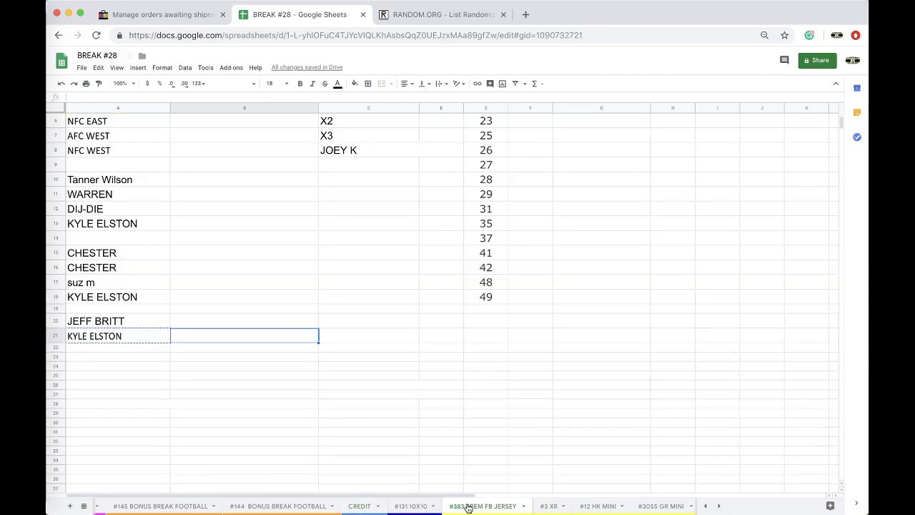
click(147, 321)
key(ctrl+c)
click(124, 349)
key(ctrl+v)
click(121, 363)
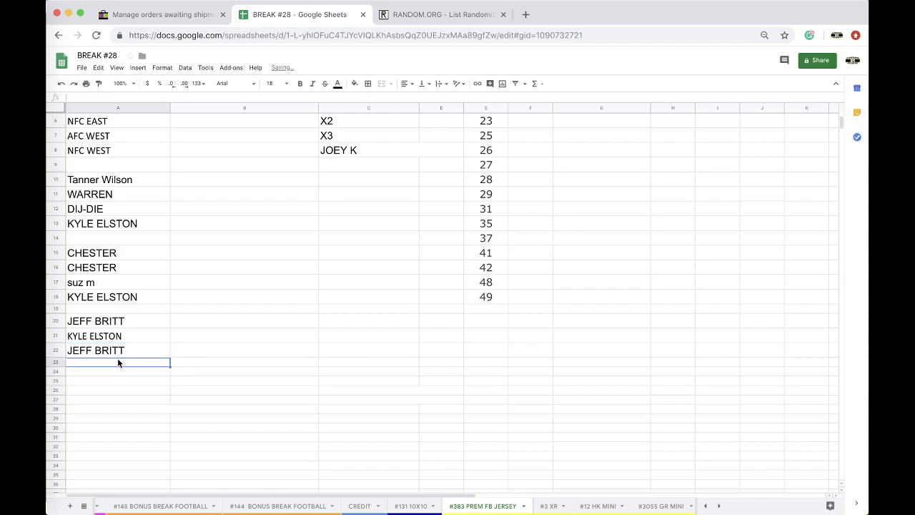
key(ctrl+v)
Step: Lower that buyer's credit in F21 of the CREDIT sheet from $21.00 to $7
click(361, 506)
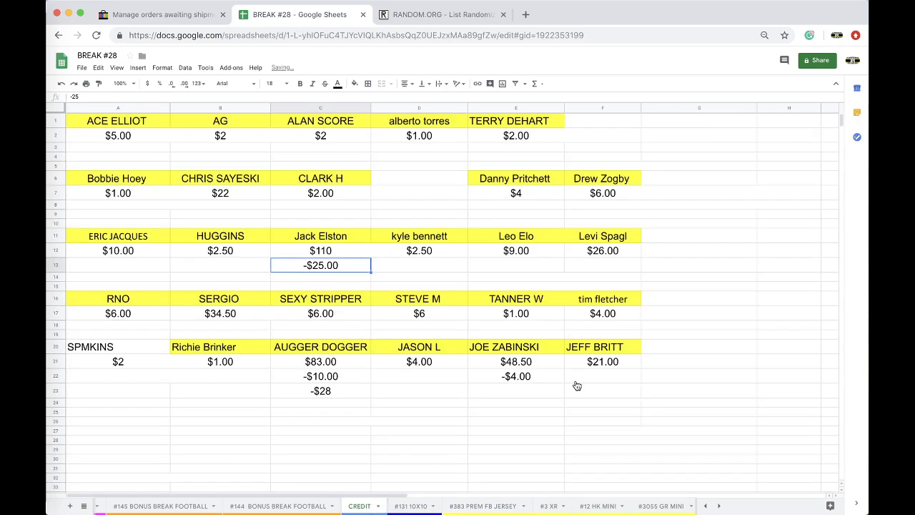
click(596, 365)
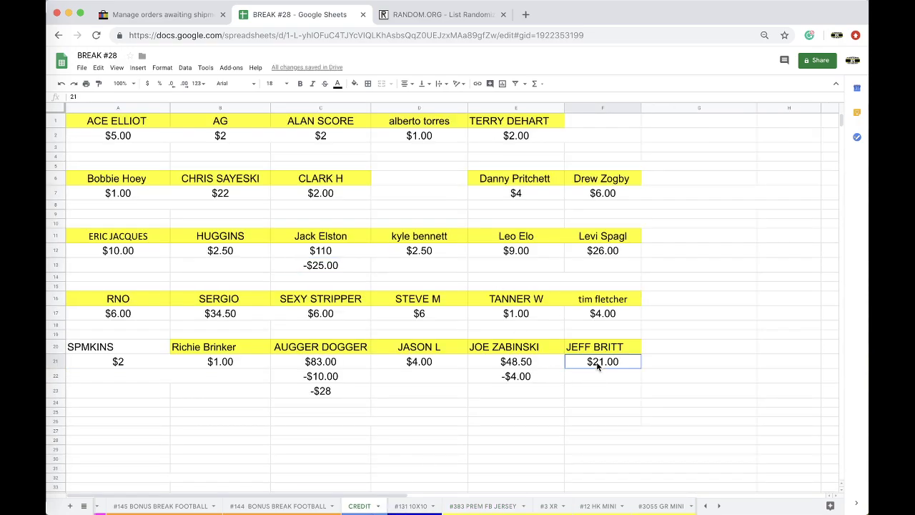
text($7)
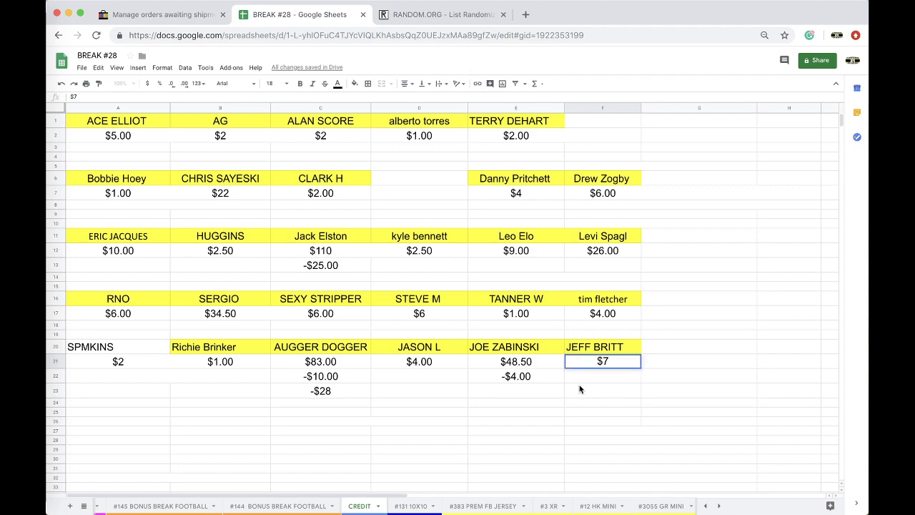
click(579, 389)
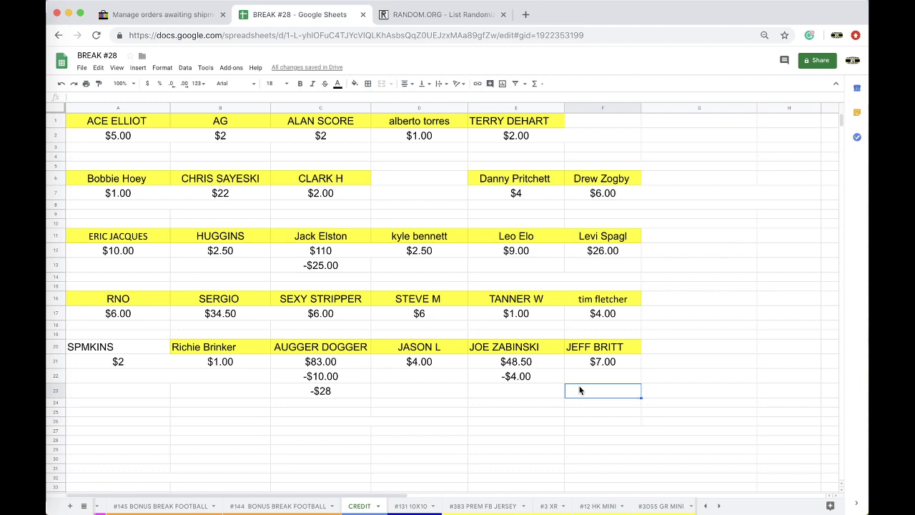
Step: Give the #383 PREM FB JERSEY sheet tab a new colour
click(481, 508)
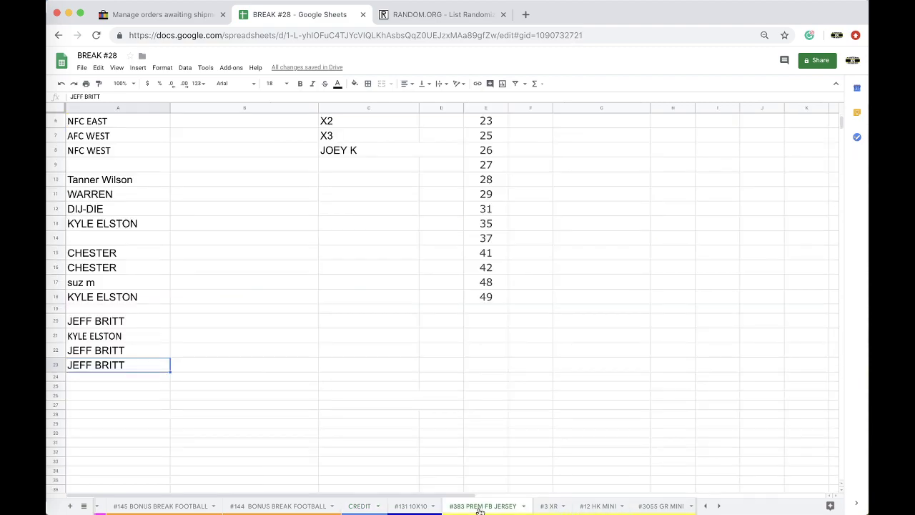
right_click(481, 509)
mouse_move(472, 409)
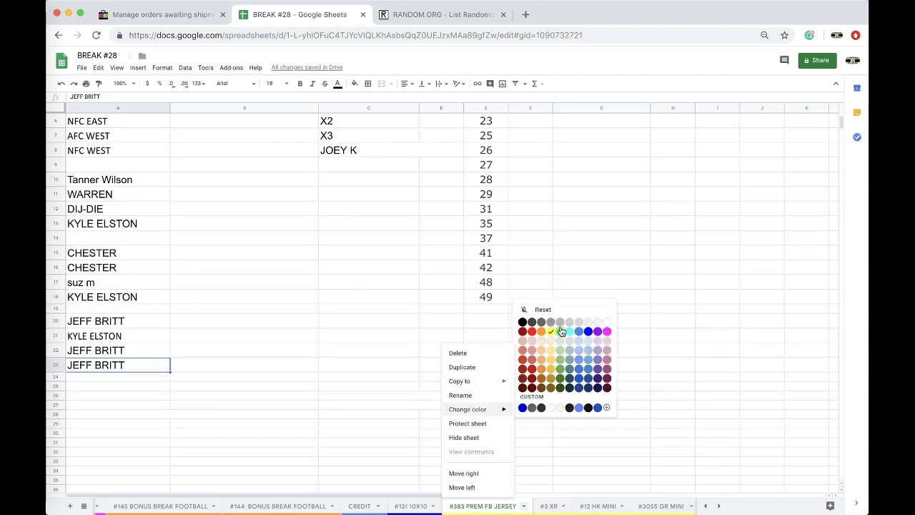
click(561, 331)
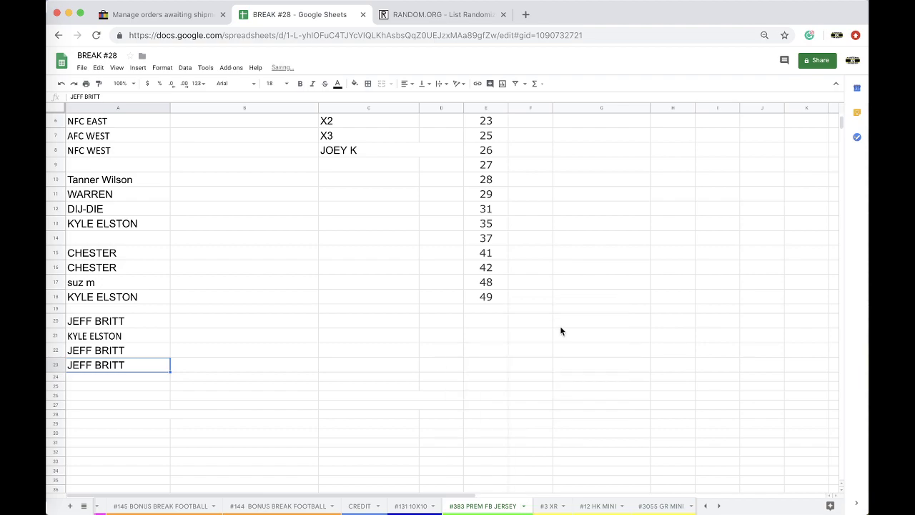
scroll(558, 506, right, 3)
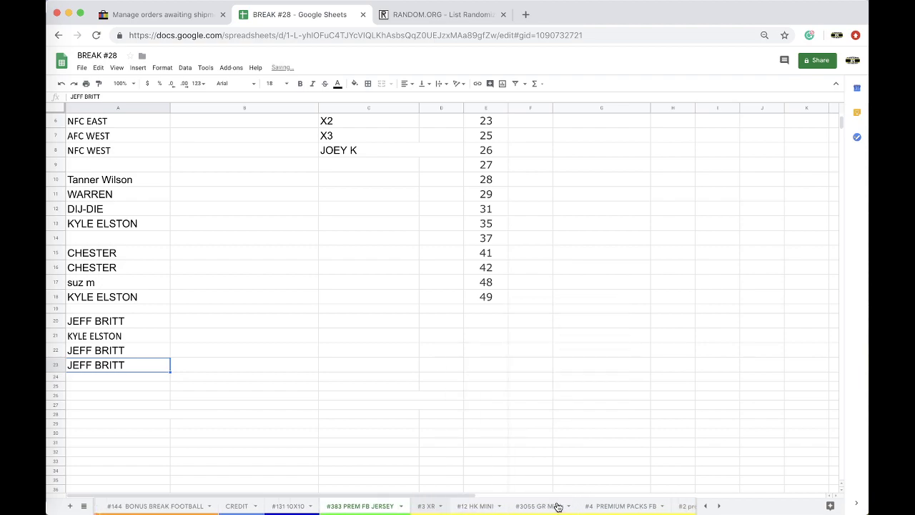
click(468, 506)
Step: Copy the yellow '$3.50 PER TEAM' label from G1 of #12 HK MINI into F1 of #3055 GR MINI
click(509, 508)
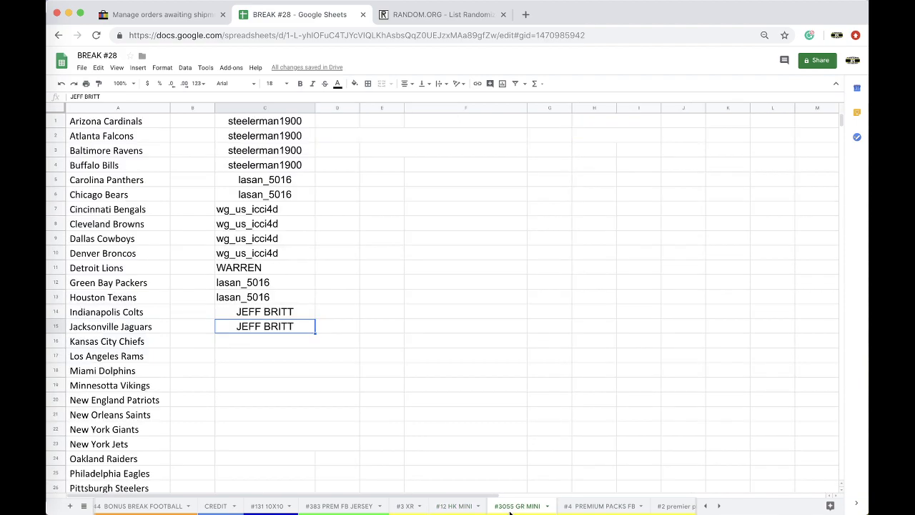
click(466, 506)
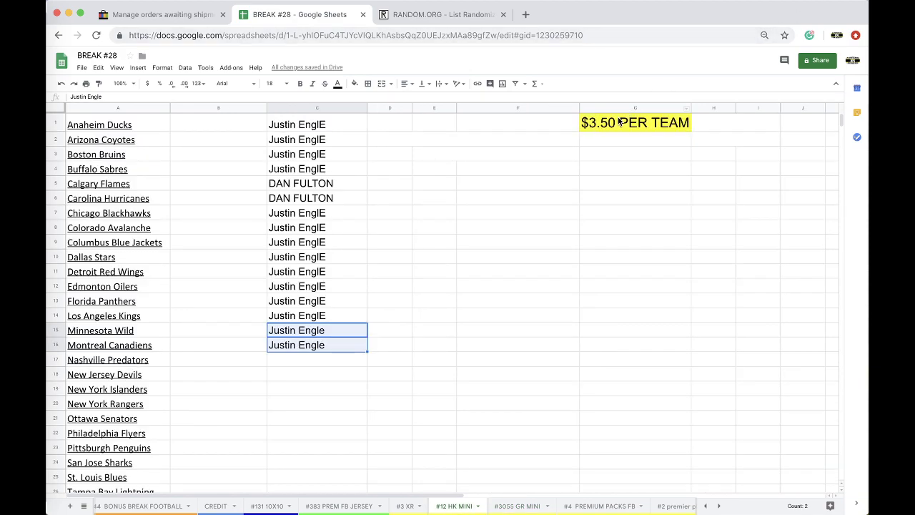
click(620, 121)
key(ctrl+c)
click(532, 506)
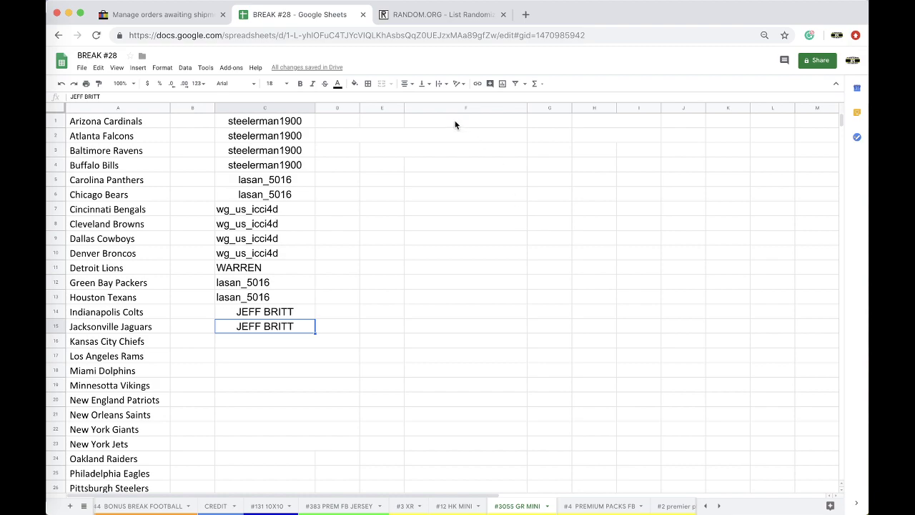
click(443, 122)
key(ctrl+v)
Step: Change the 3 in the F1 price label to 4
double_click(422, 123)
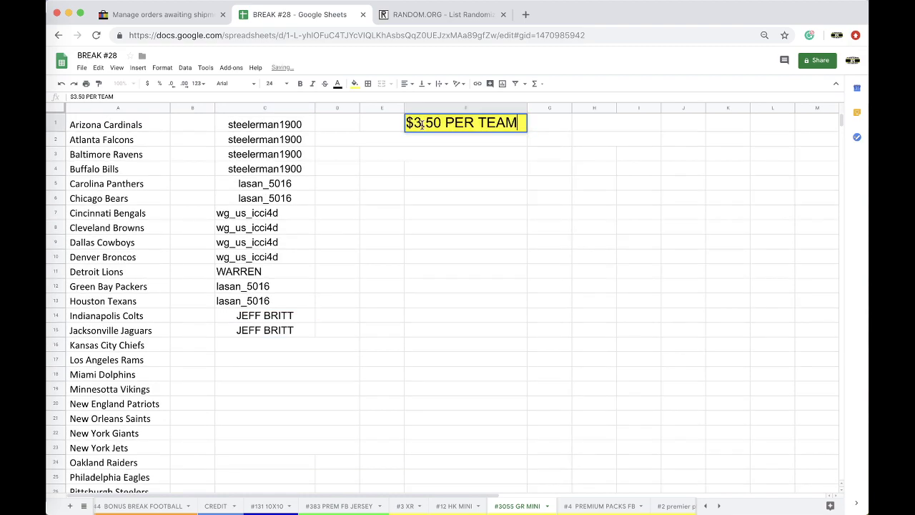
key(BackSpace)
text(4)
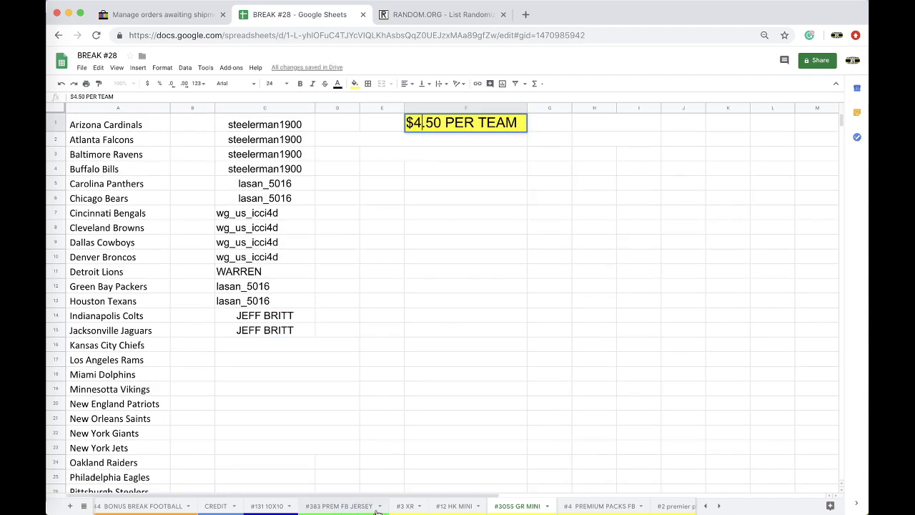
Step: Paste the price label into F1 of #3 XR and edit it to '$6 PER TEAM'
click(409, 507)
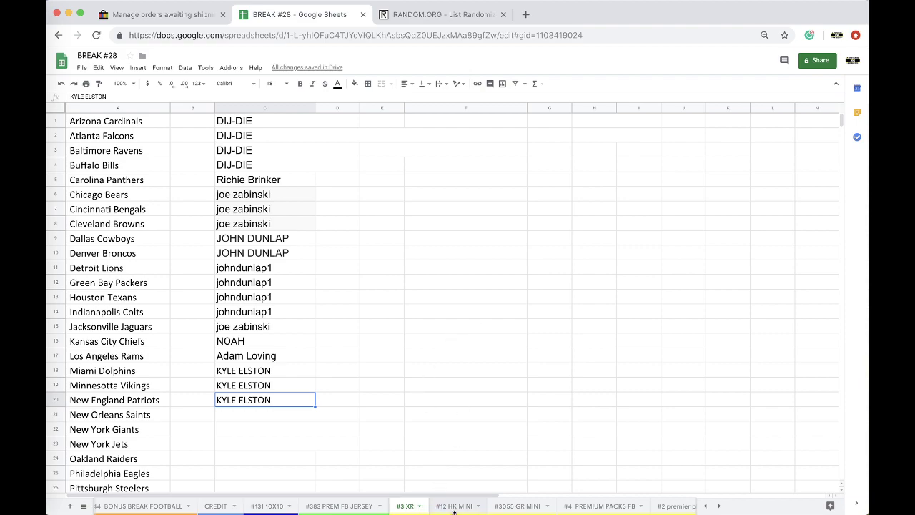
click(442, 125)
key(ctrl+v)
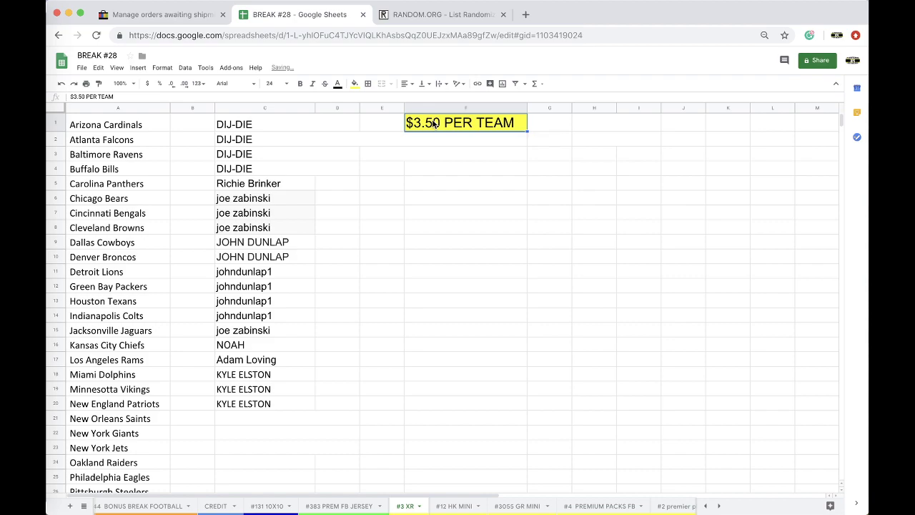
double_click(442, 123)
drag(442, 123, 408, 123)
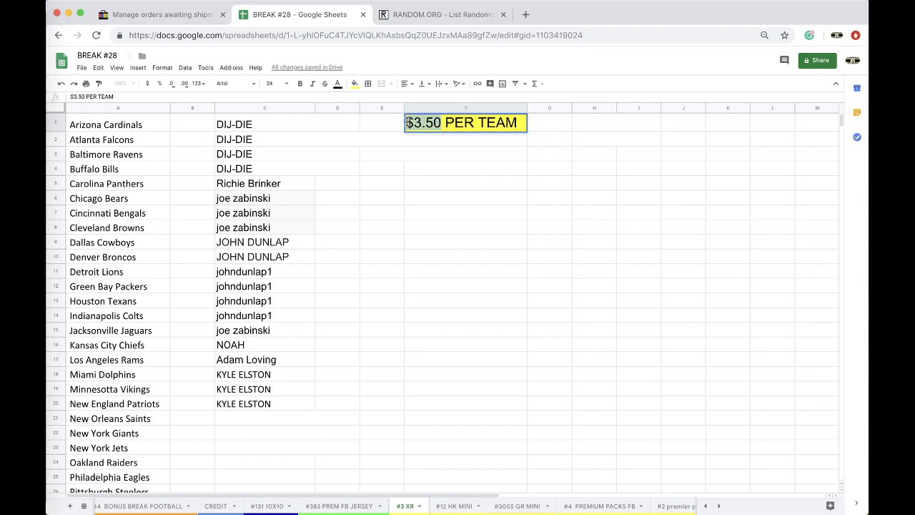
key(Right)
key(BackSpace)
key(BackSpace)
key(BackSpace)
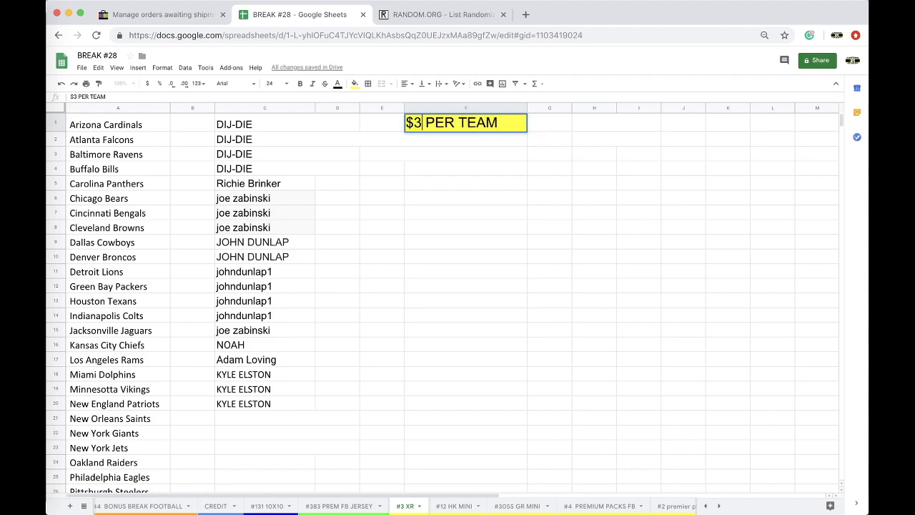
key(BackSpace)
text(6)
click(402, 202)
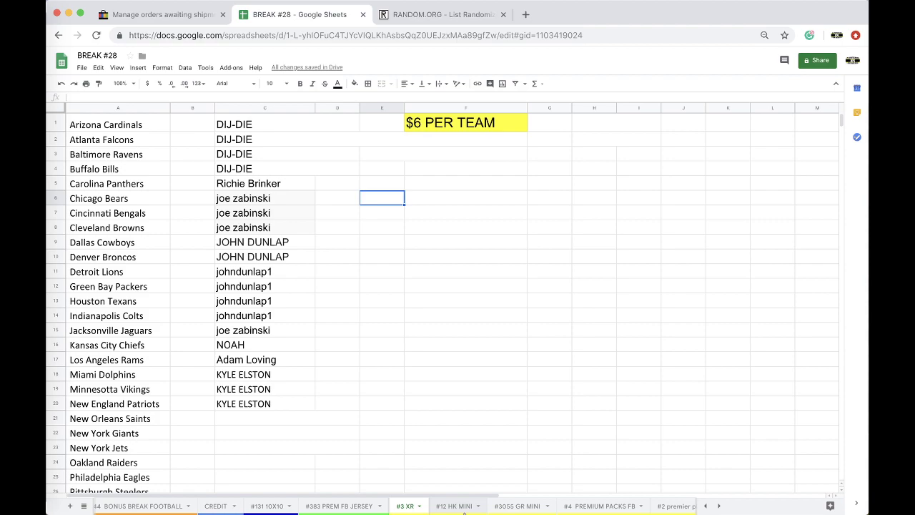
Step: Enter a buyer for Nashville Predators in C17 of #12 HK MINI and fill it yellow
click(455, 505)
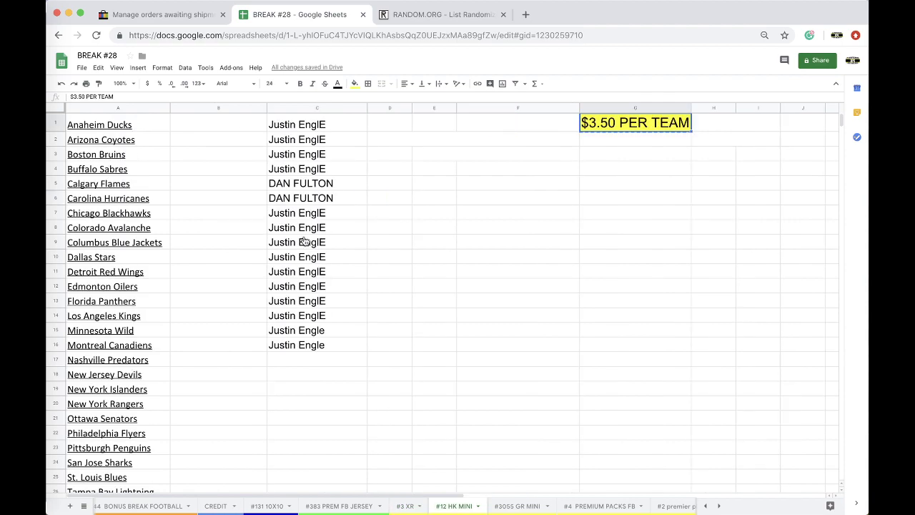
click(283, 359)
text(R)
key(BackSpace)
text(TANNER W)
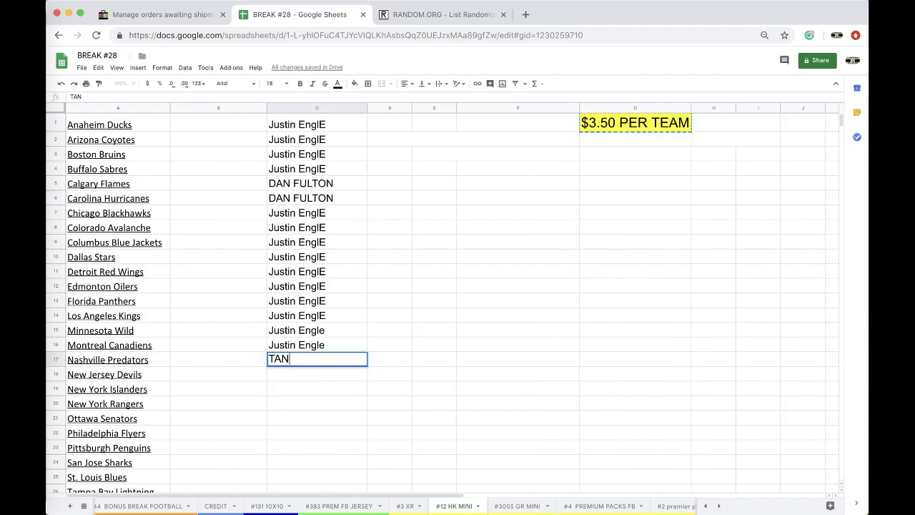
click(312, 404)
click(300, 360)
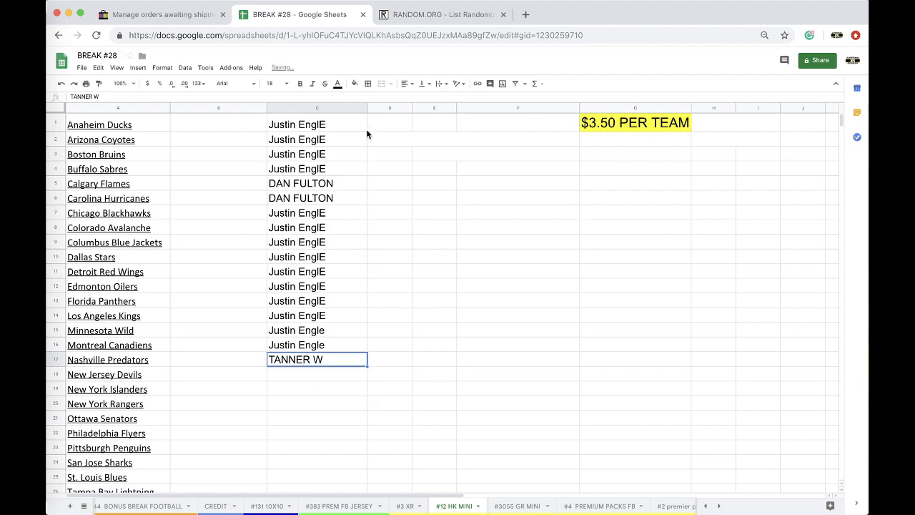
click(354, 84)
click(386, 123)
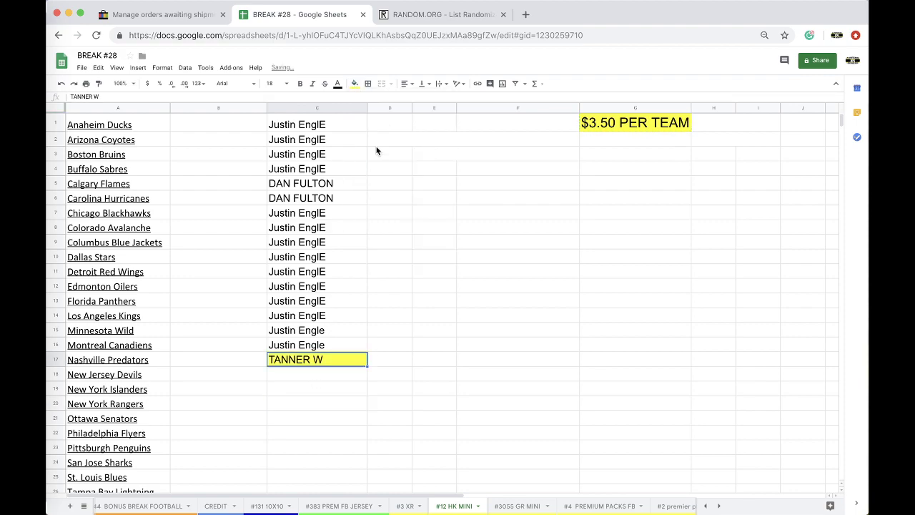
Step: Clear that buyer's $1.00 credit in E16:E17 on CREDIT and reset its fill colour
click(325, 508)
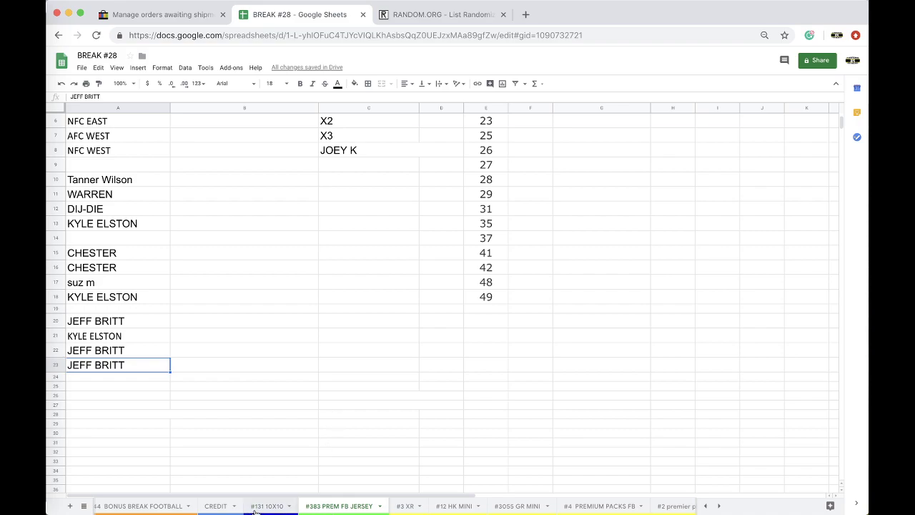
click(216, 506)
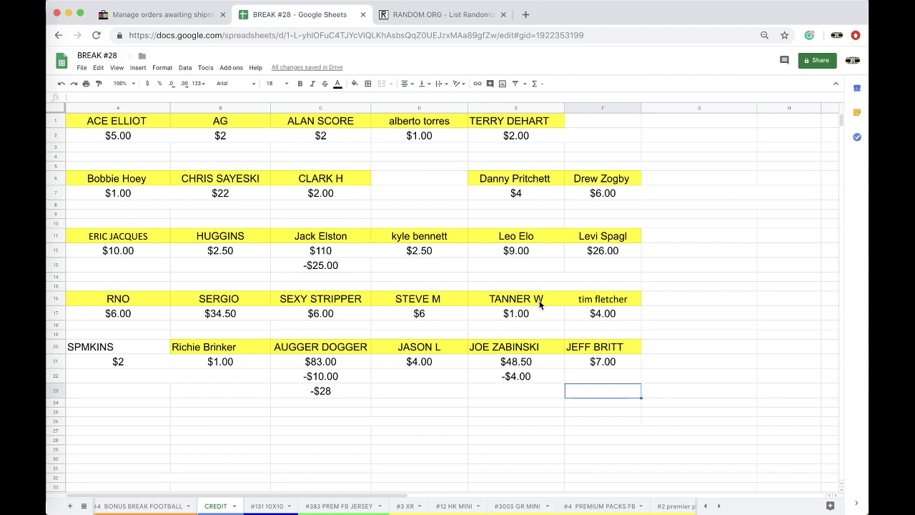
drag(541, 303, 522, 315)
key(Delete)
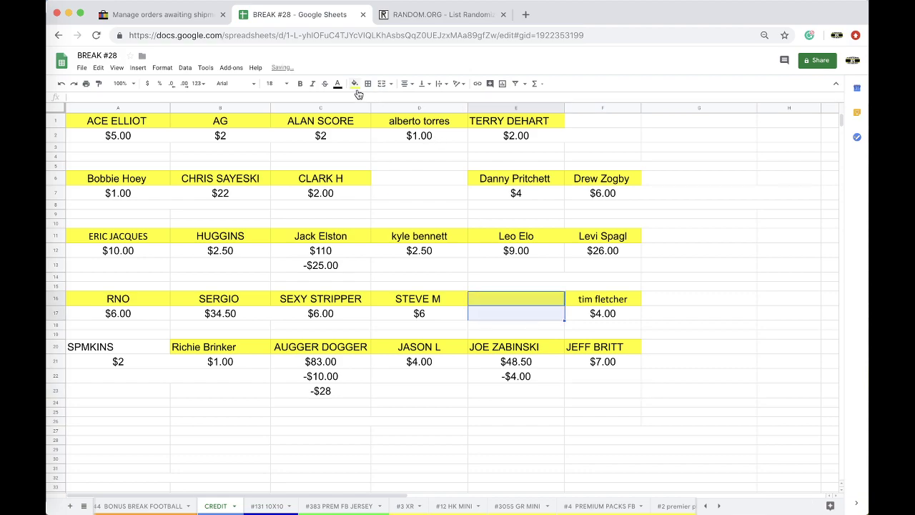
click(354, 82)
click(359, 98)
click(355, 506)
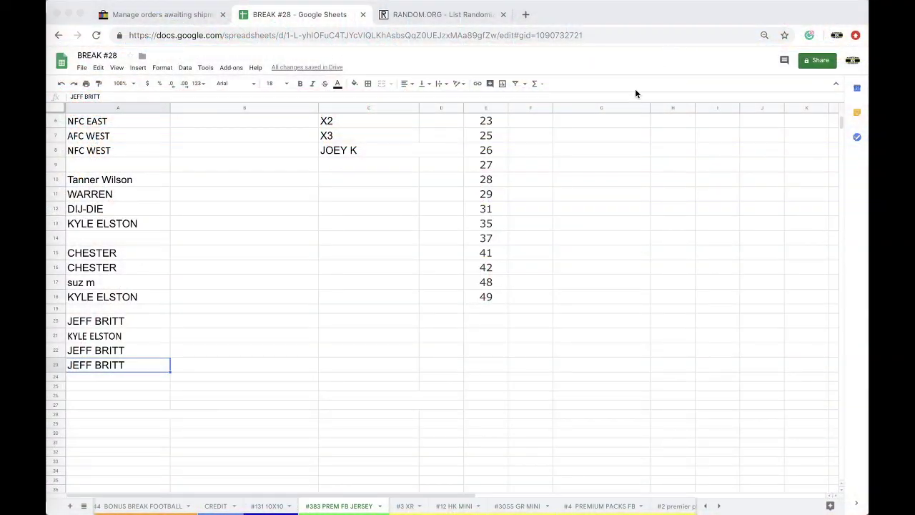
Step: Paste the 18 numbers from column E into a freshly reloaded RANDOM.ORG List Randomizer
scroll(344, 198, up, 3)
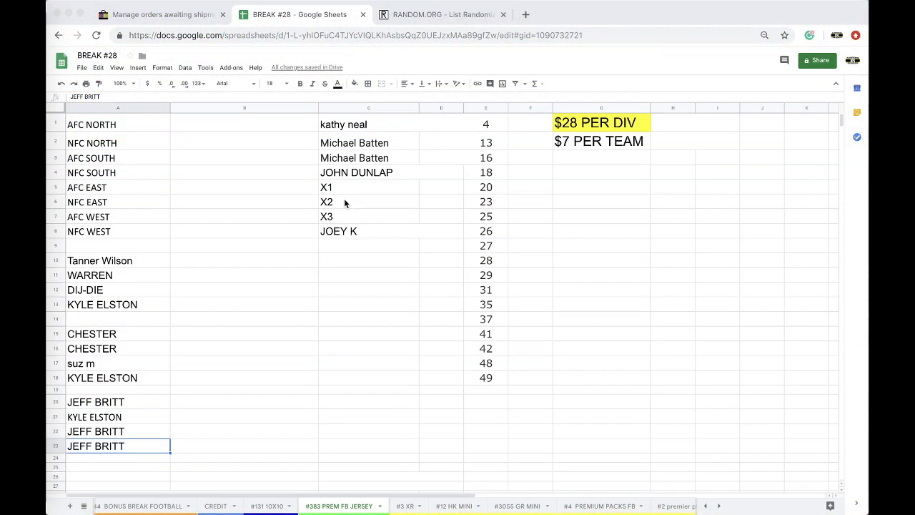
click(483, 107)
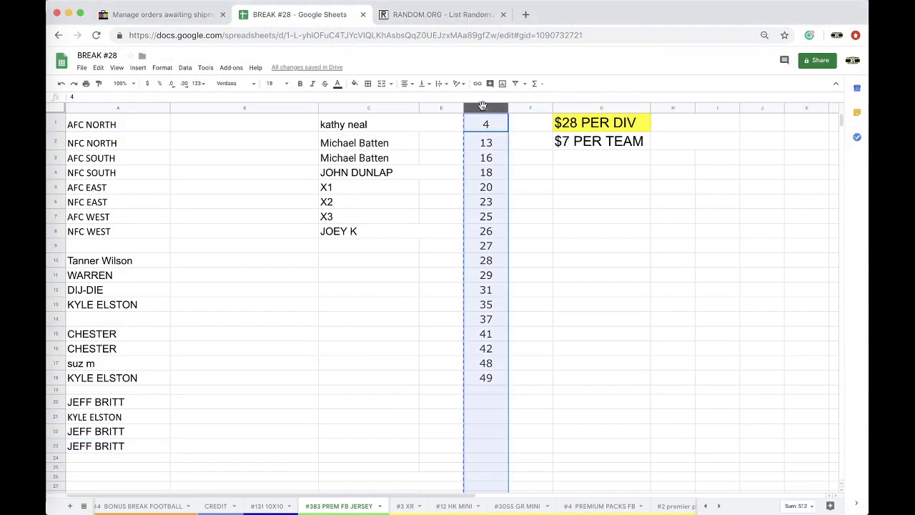
click(446, 14)
click(447, 35)
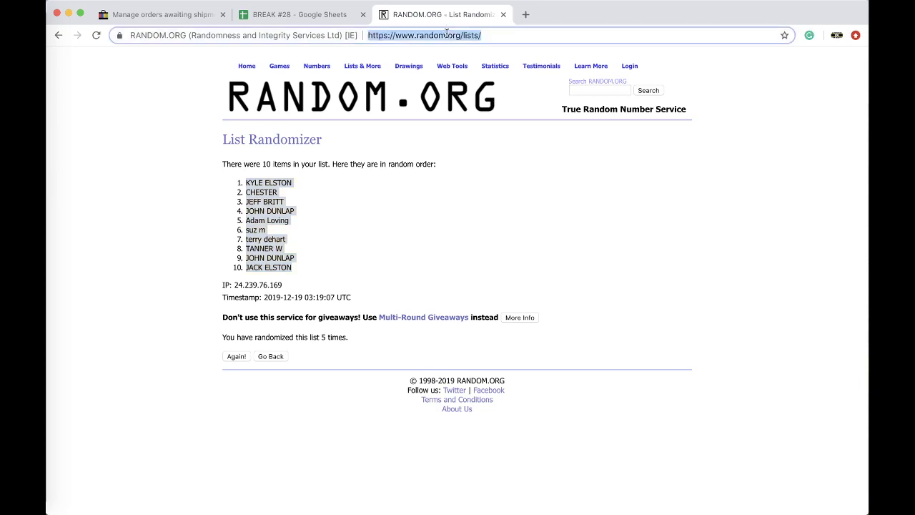
key(Return)
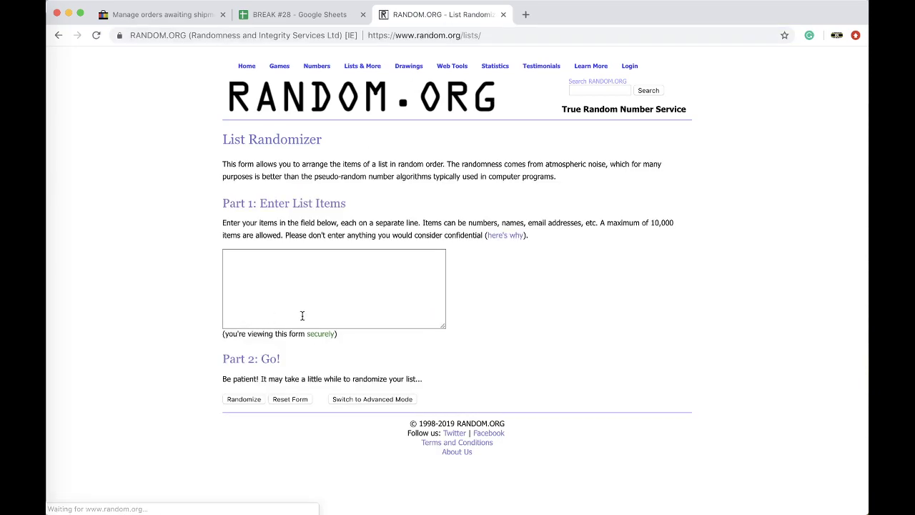
click(303, 316)
key(cmd+v)
Step: Randomize the list five times, then go back to the BREAK #28 spreadsheet
click(258, 399)
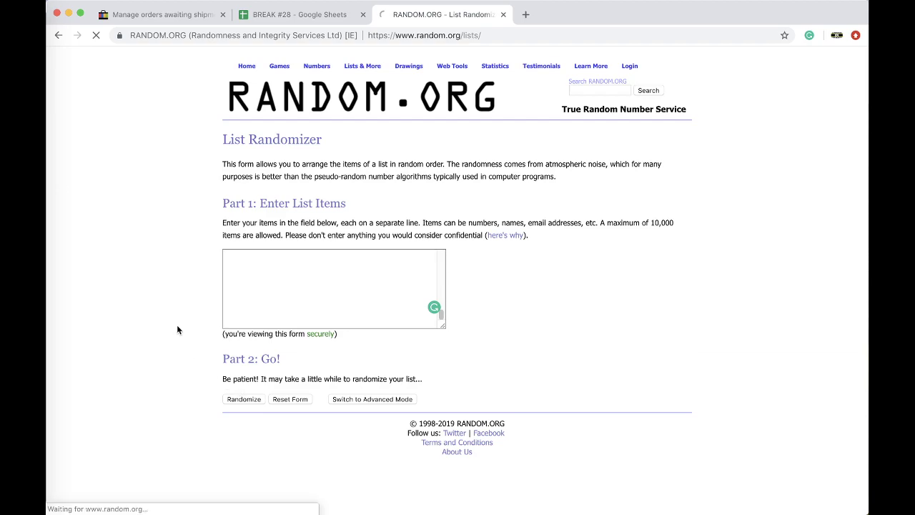
click(232, 412)
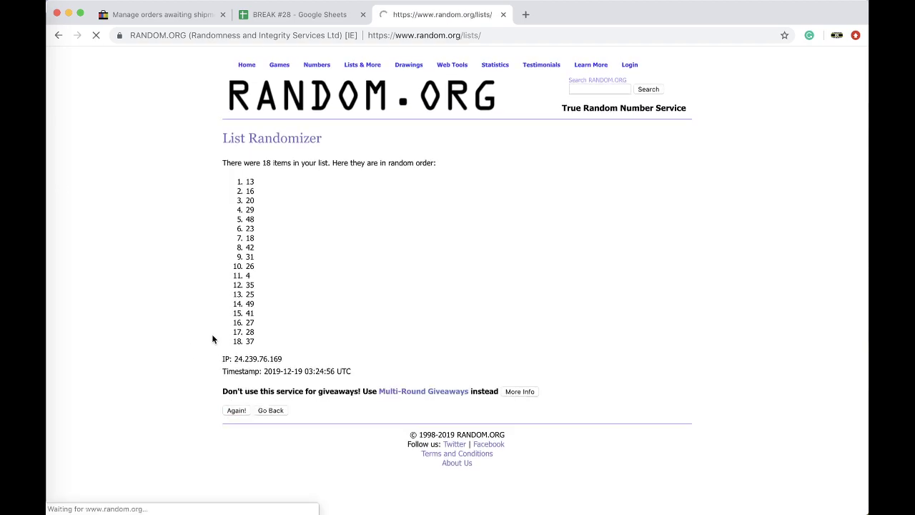
click(227, 432)
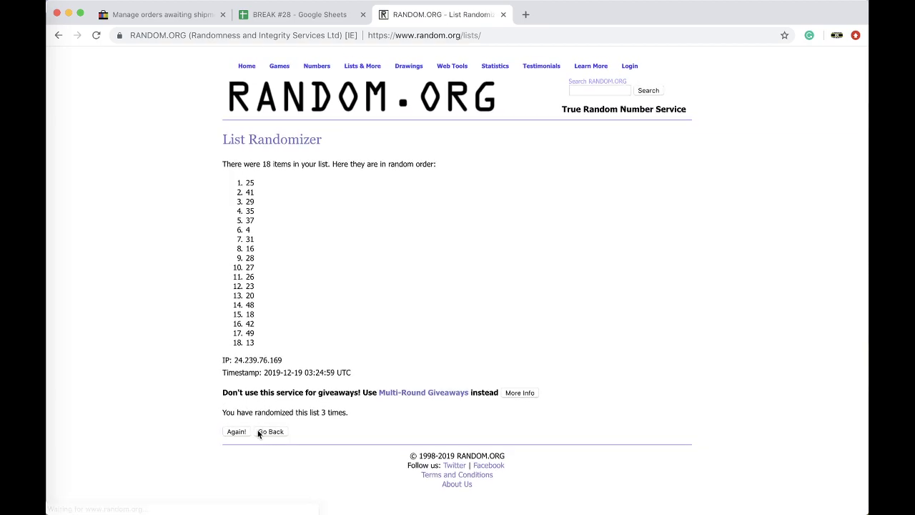
click(235, 431)
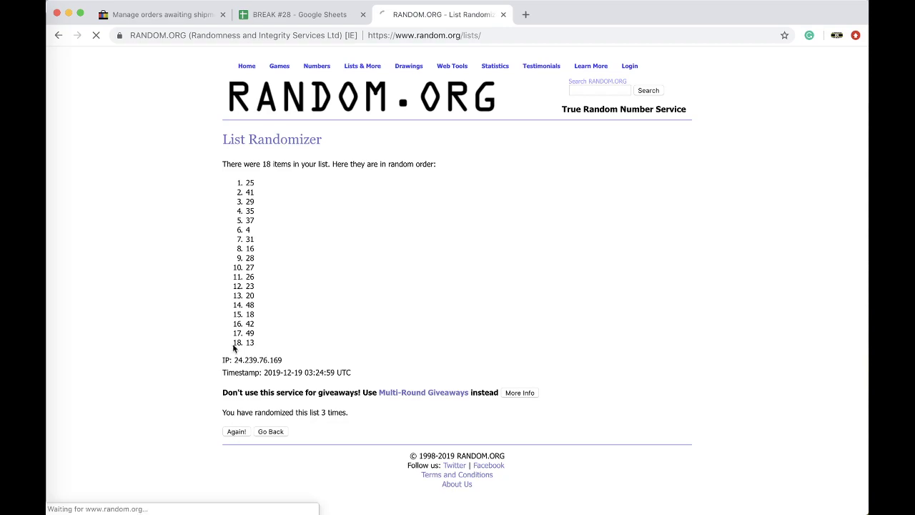
click(243, 433)
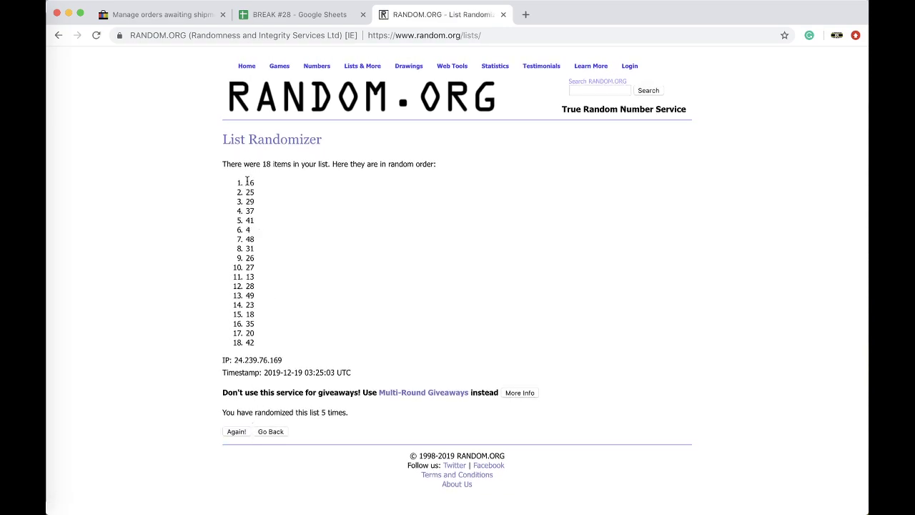
click(297, 15)
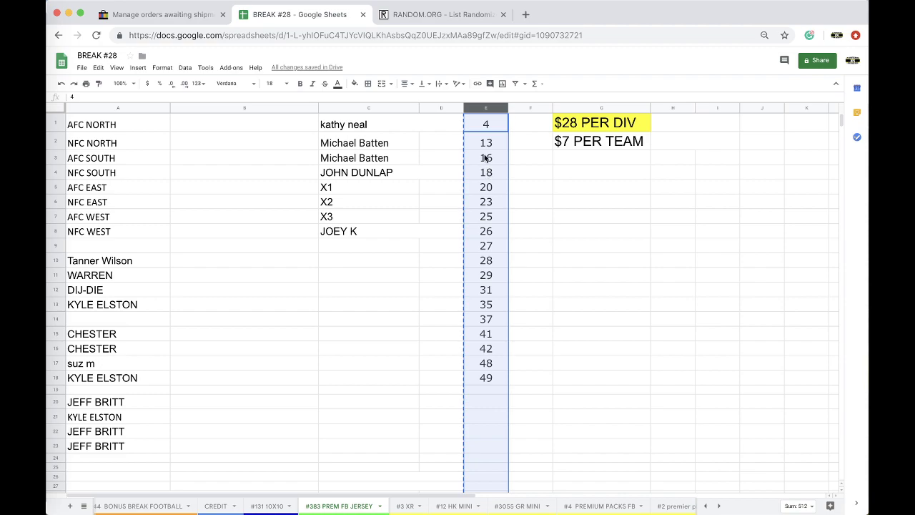
Step: Highlight cell E3 (16) in yellow
click(484, 161)
click(356, 83)
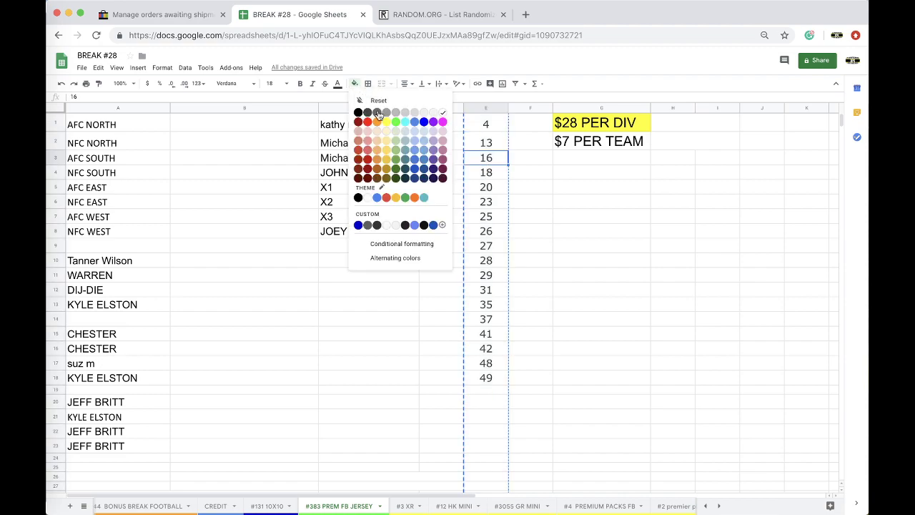
click(387, 127)
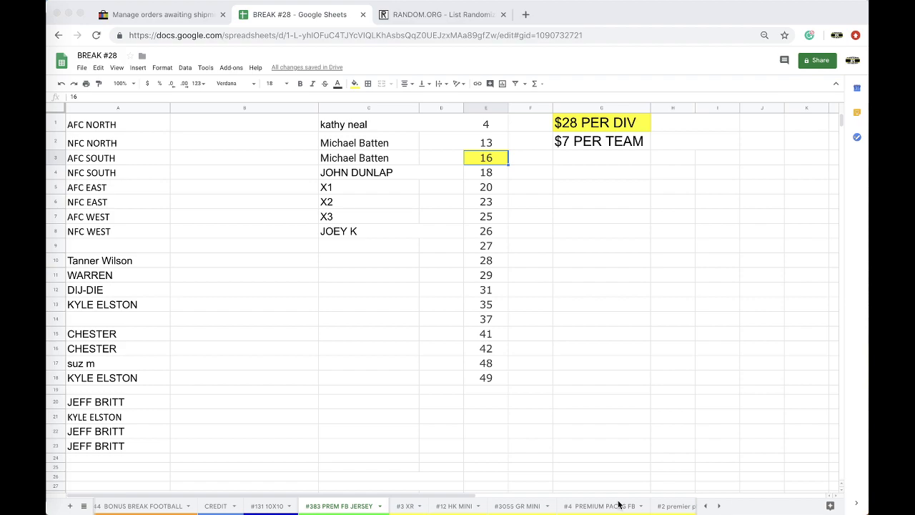
Step: On the #3 XR sheet, enter the buyer's name for New Orleans Saints through Philadelphia Eagles (C21:C25)
click(405, 506)
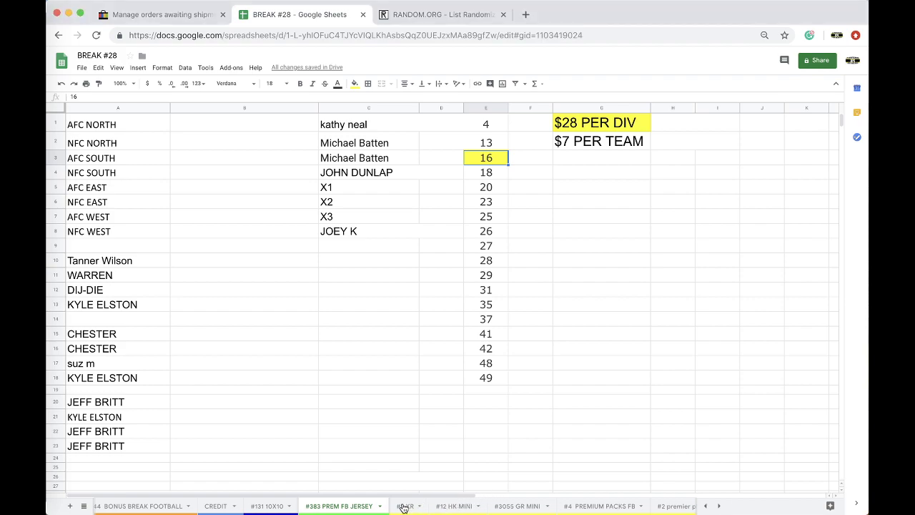
scroll(286, 397, down, 3)
click(243, 298)
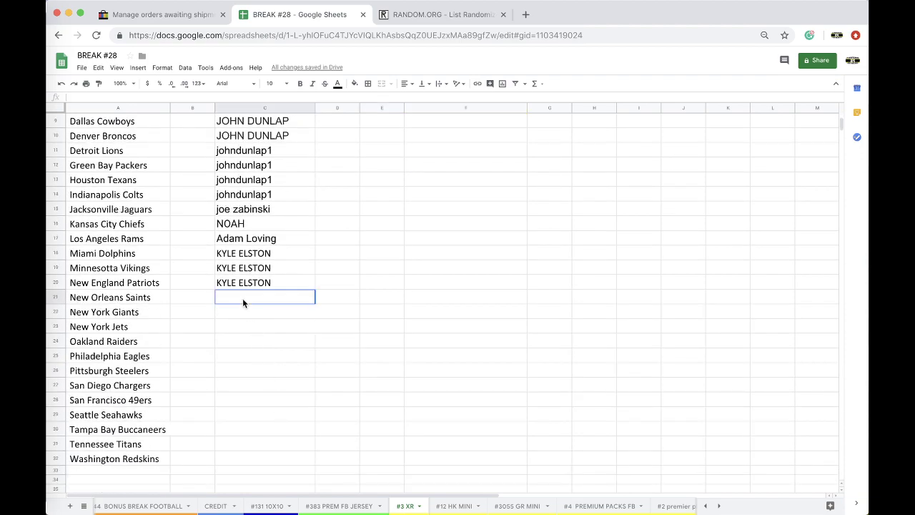
text(JOEY K)
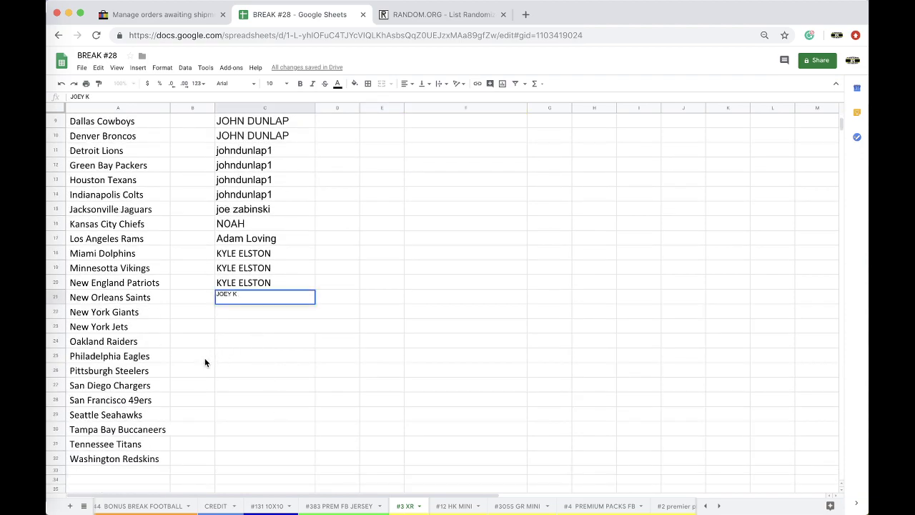
click(251, 341)
click(237, 296)
key(ctrl+c)
click(236, 313)
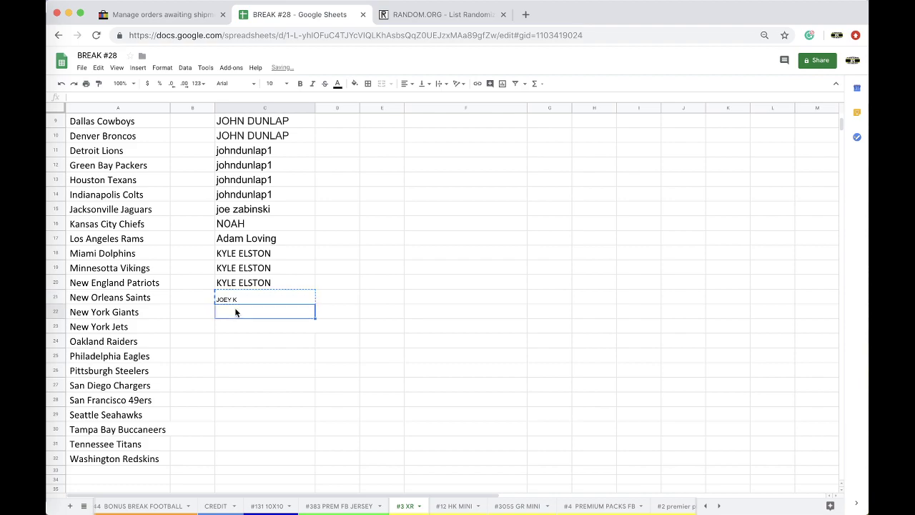
key(ctrl+v)
click(230, 324)
key(ctrl+v)
click(226, 343)
key(ctrl+v)
click(228, 358)
key(ctrl+v)
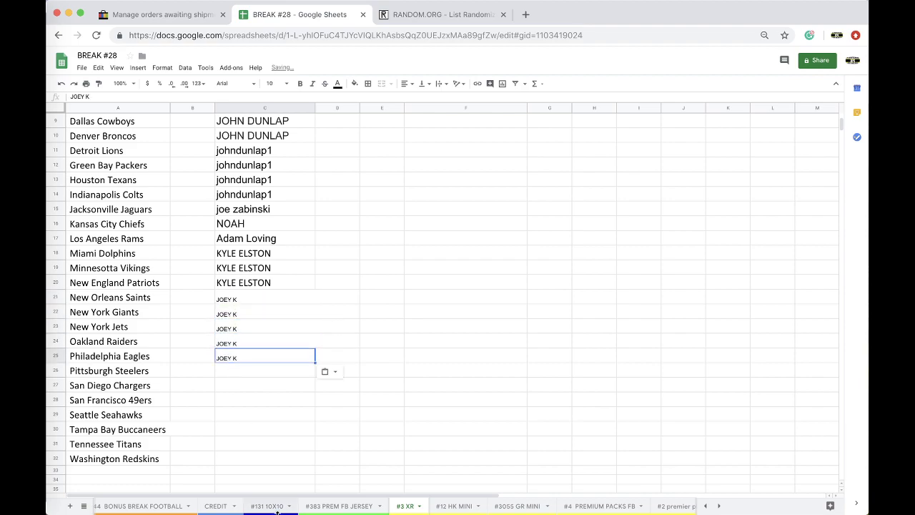
Step: Copy the eight buyer entries in C1:C8 of #383 PREM FB JERSEY for RANDOM.ORG
click(330, 506)
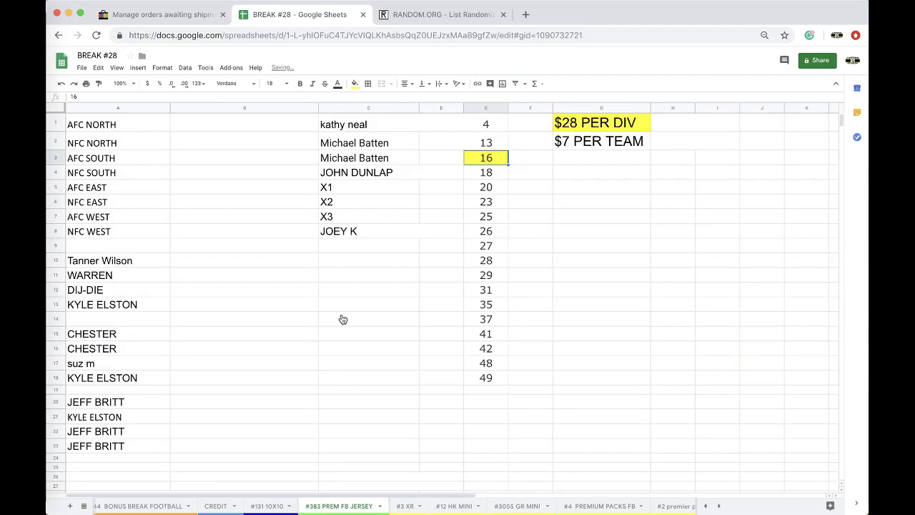
click(351, 129)
click(373, 143)
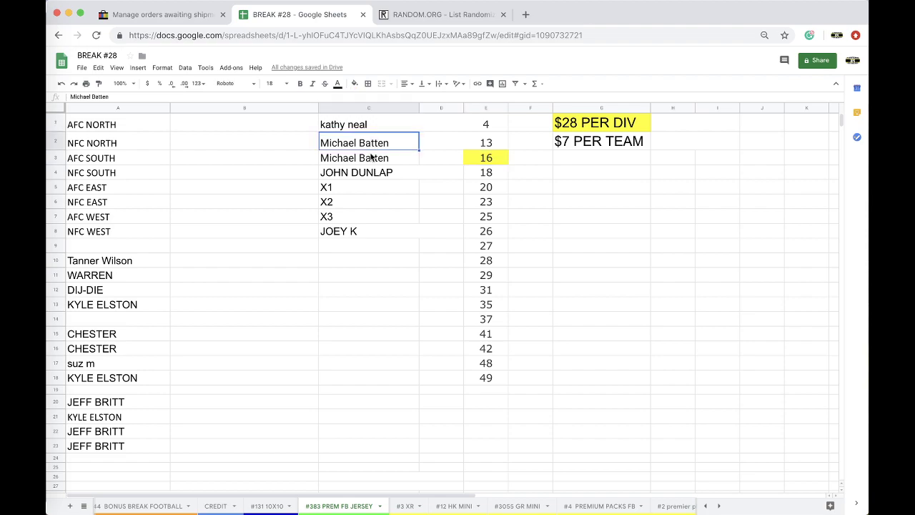
drag(343, 185, 341, 207)
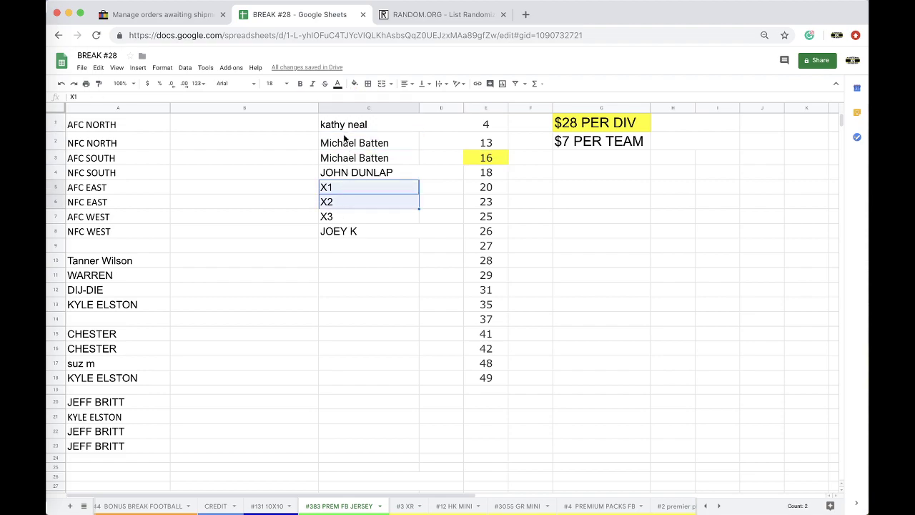
drag(344, 138, 344, 219)
key(ctrl+c)
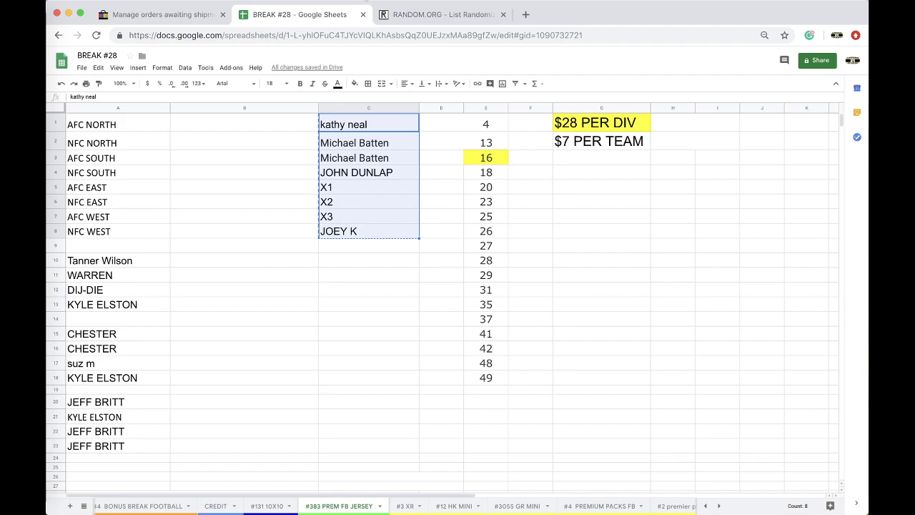
click(409, 12)
click(409, 35)
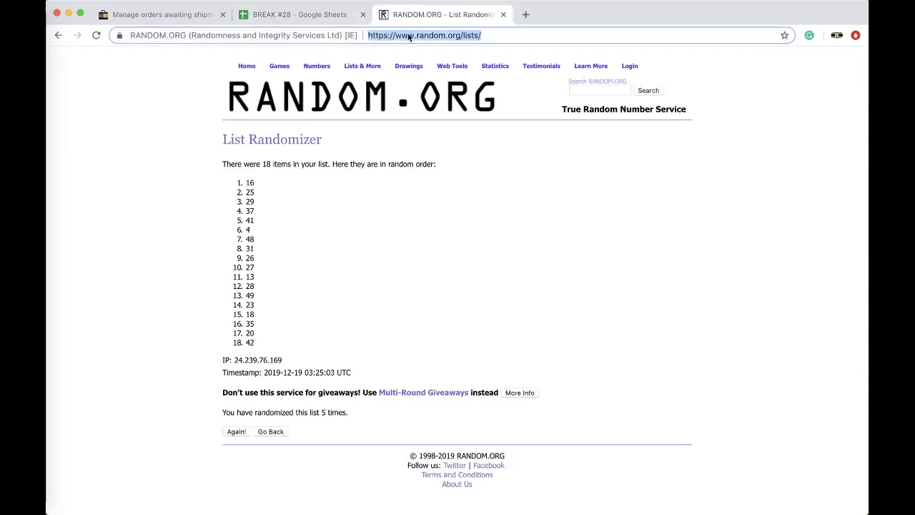
Step: Paste the eight buyer entries into a fresh List Randomizer, shuffle five times, and select the result
key(Return)
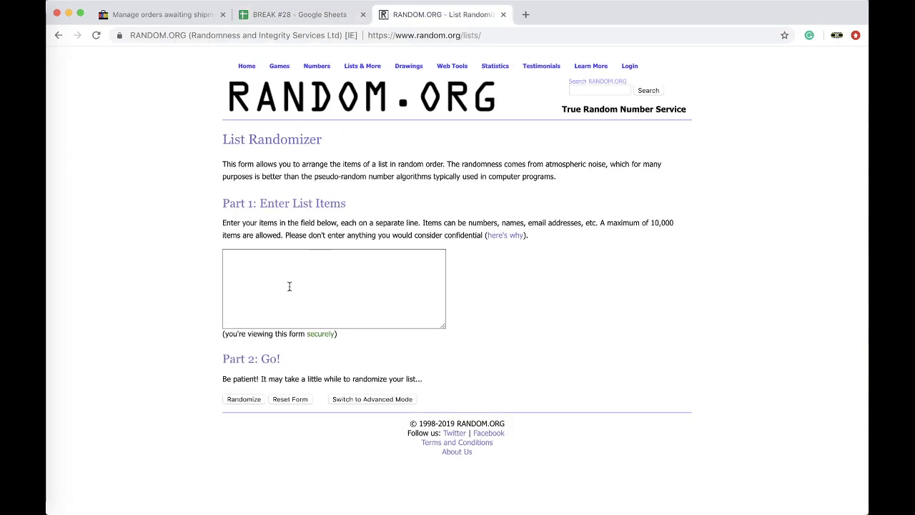
click(289, 286)
key(ctrl+v)
click(244, 399)
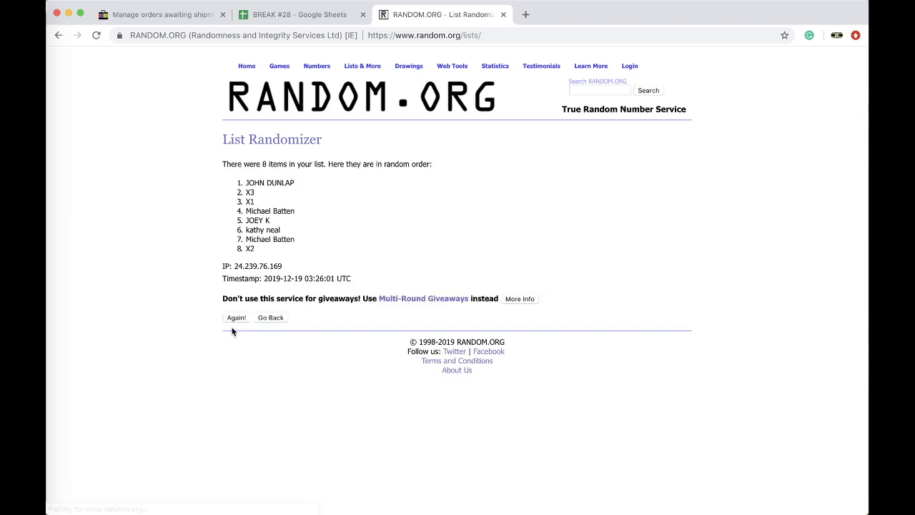
click(231, 319)
click(233, 338)
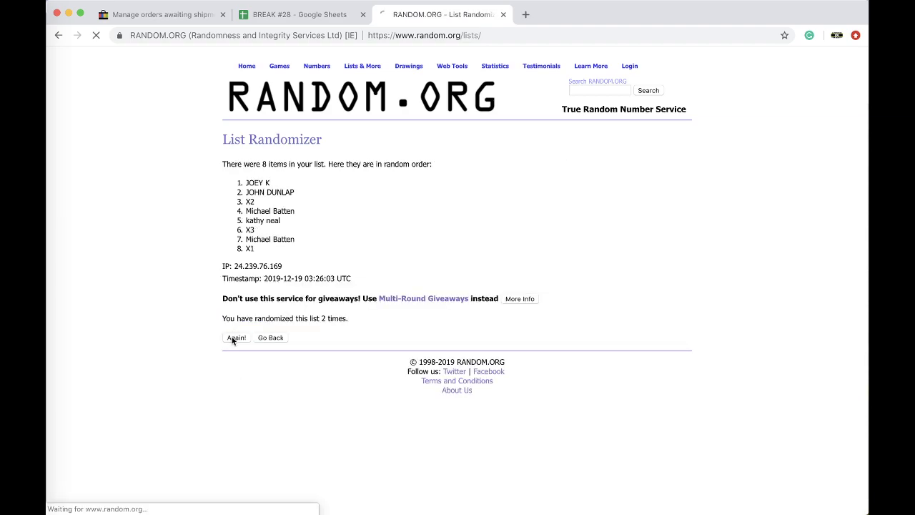
click(232, 338)
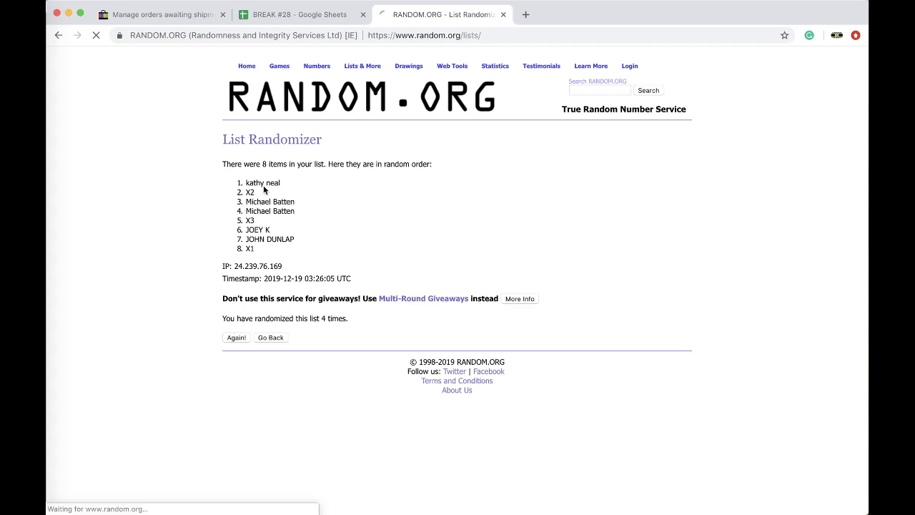
drag(243, 183, 323, 245)
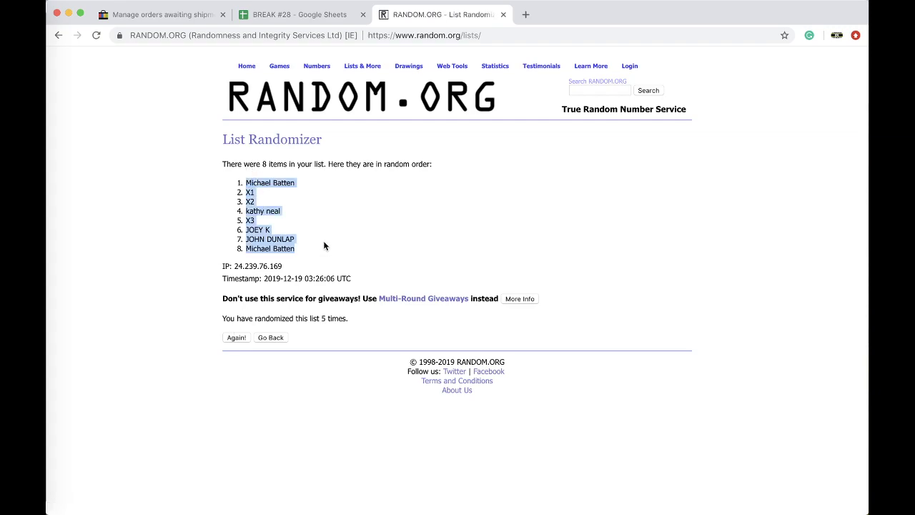
Step: Paste the shuffled buyers into B1:B8 and set them to font size 18
click(300, 15)
click(188, 127)
key(super+v)
click(274, 83)
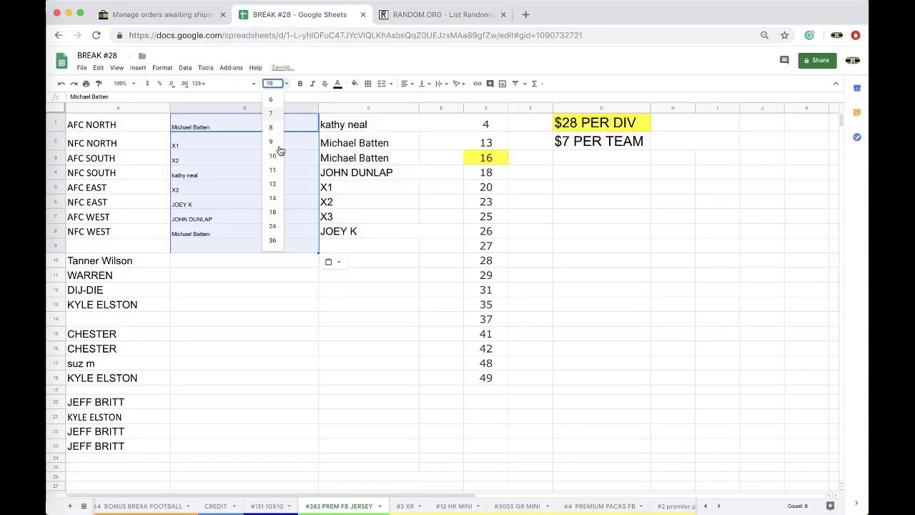
click(272, 212)
click(219, 133)
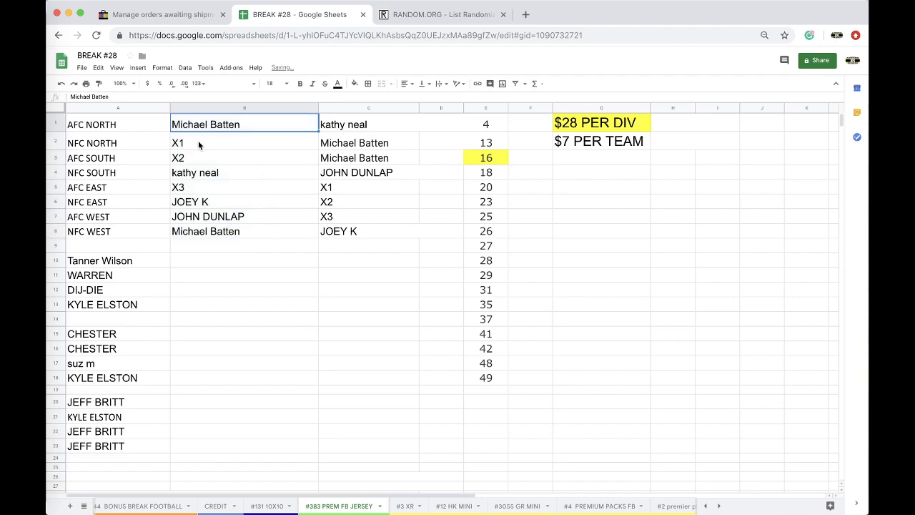
Step: Check the pasted buyers in B2–B8 against their divisions
click(190, 174)
click(151, 178)
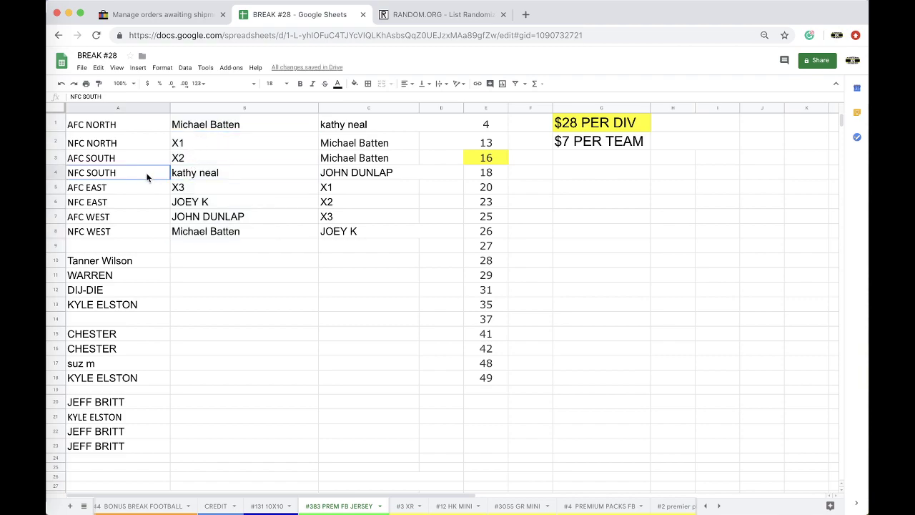
click(205, 203)
click(191, 216)
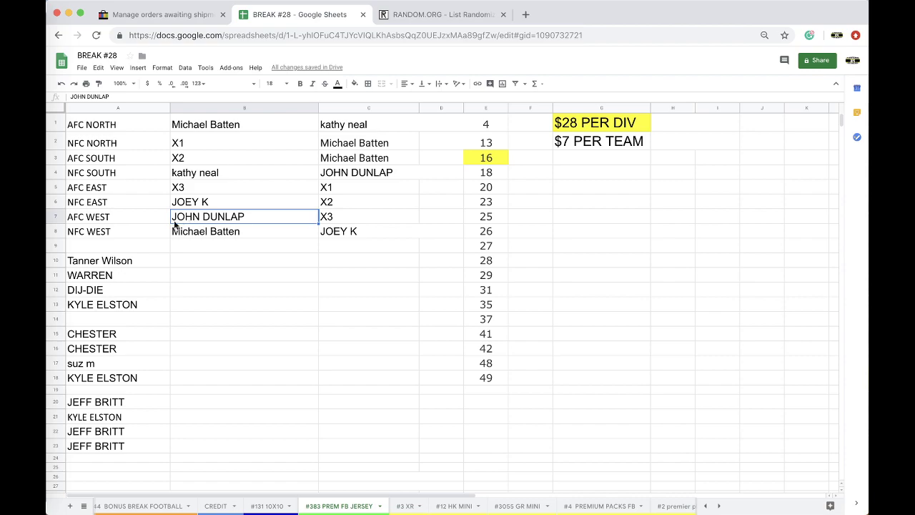
click(190, 233)
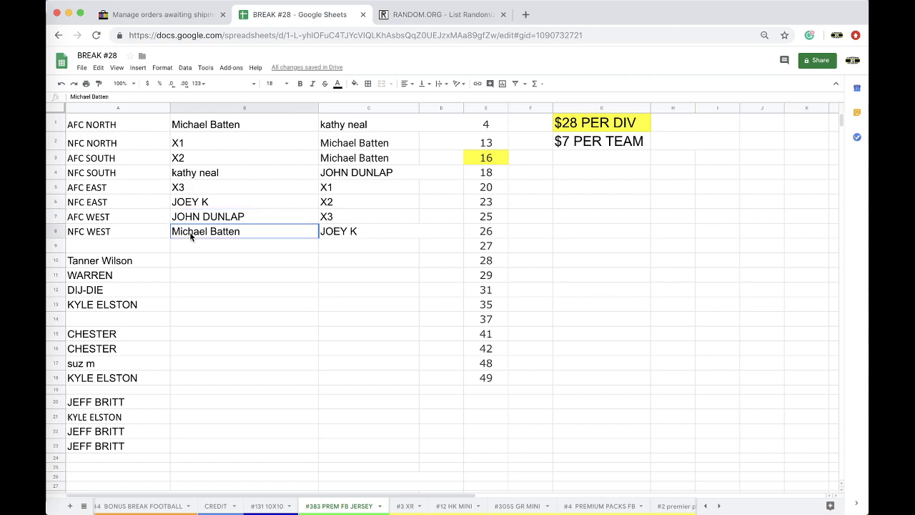
click(192, 147)
click(202, 267)
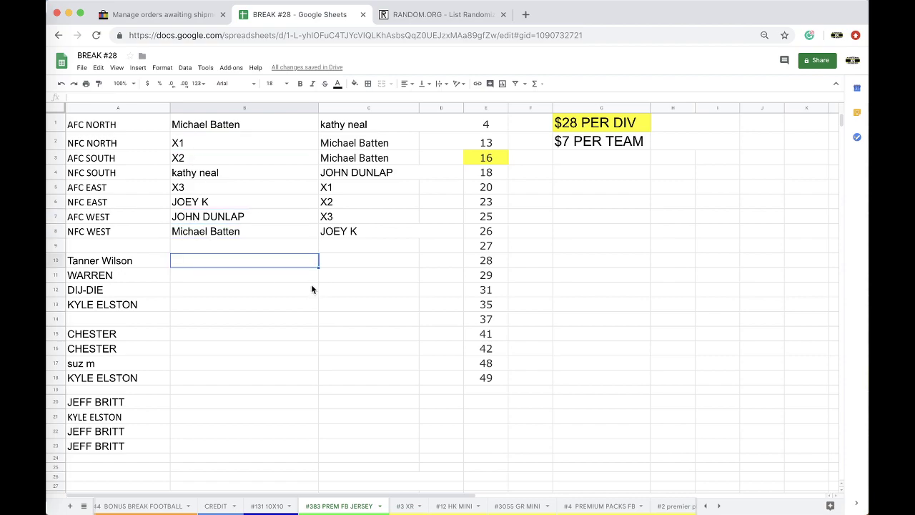
Step: Enter MINN in B12, GREEN BAY in B11 and CHICAGO in B10
click(253, 303)
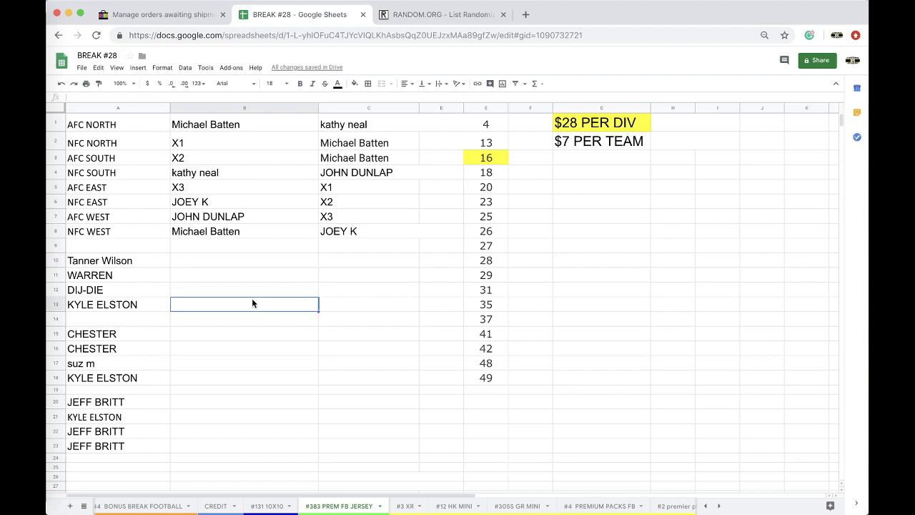
click(229, 292)
text(MINN)
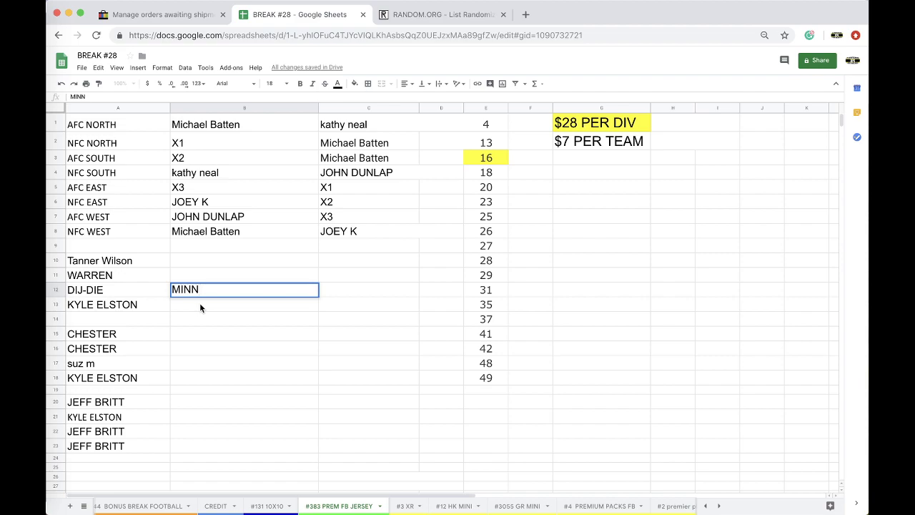
click(188, 276)
text(G)
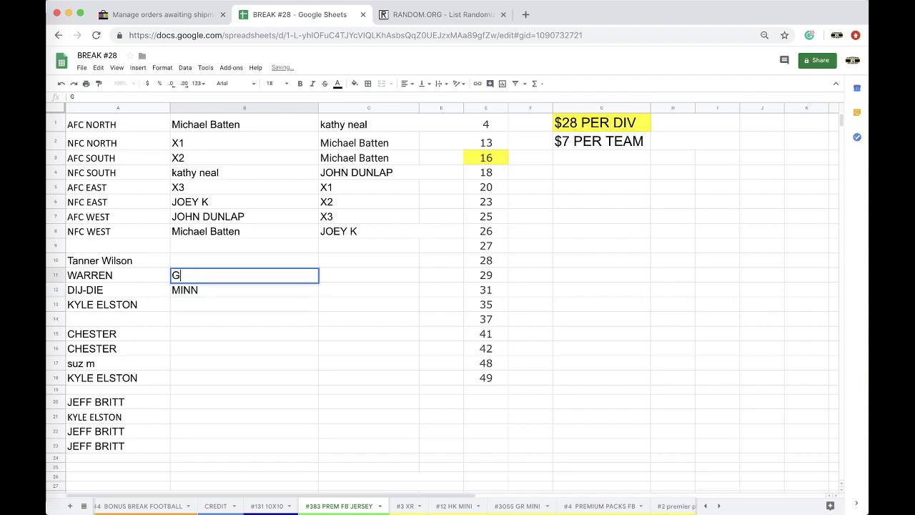
text(REEN BAY)
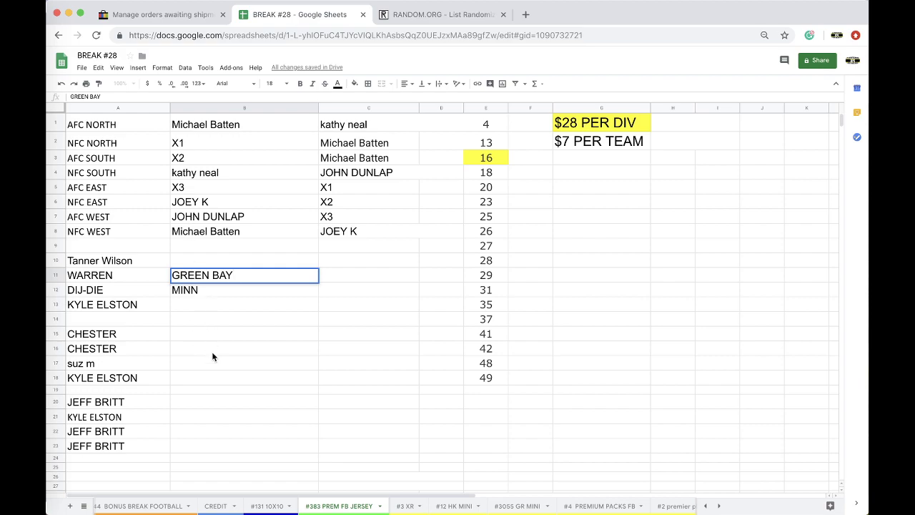
click(202, 304)
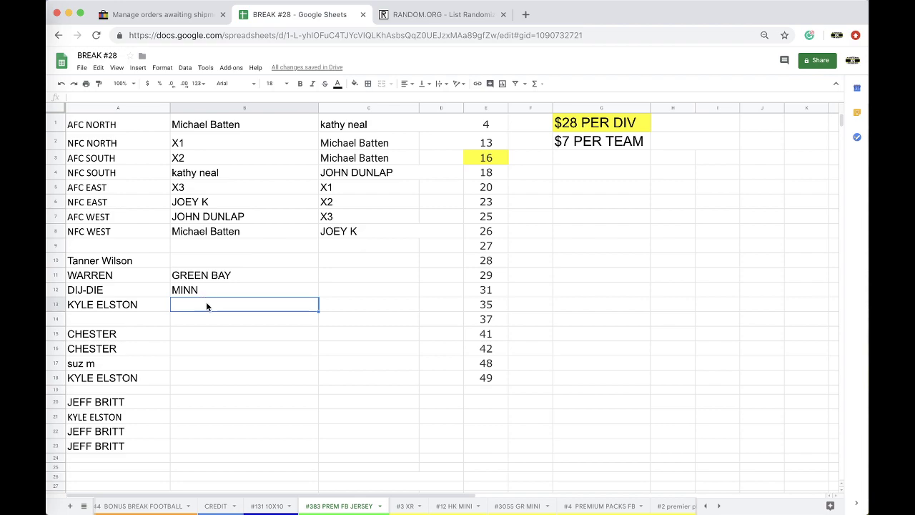
click(193, 260)
text(CHICAGO)
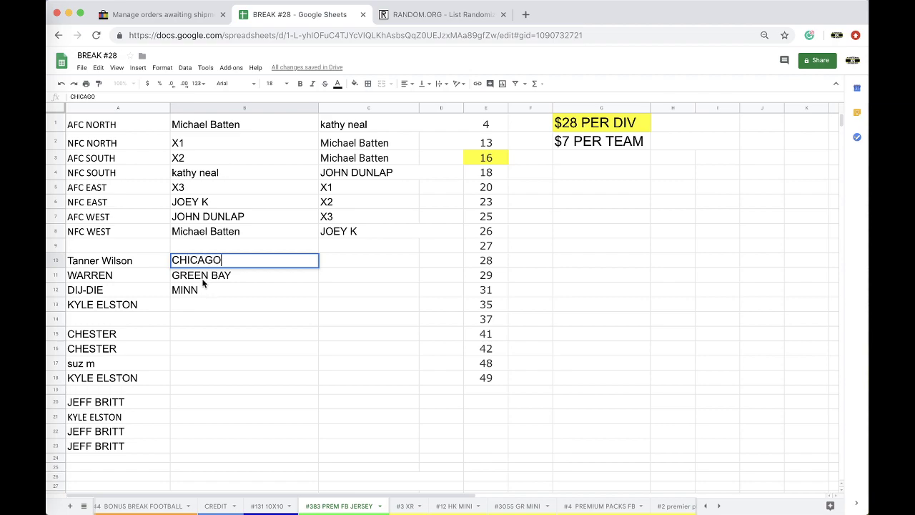
Step: Shift GREEN BAY and MINN down to B12:B13 and enter DETROIT in B11
drag(202, 280, 199, 291)
key(ctrl+c)
key(Delete)
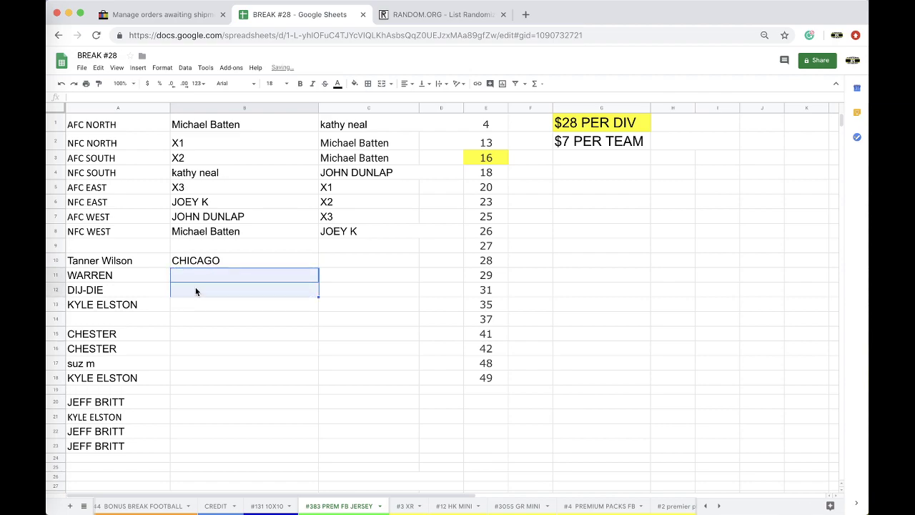
click(196, 286)
key(ctrl+v)
click(189, 273)
text(E)
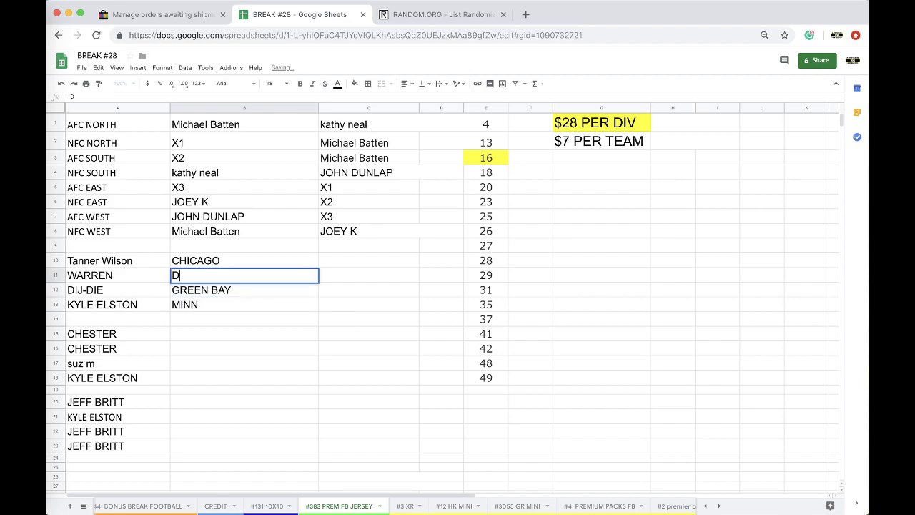
text(TROI)
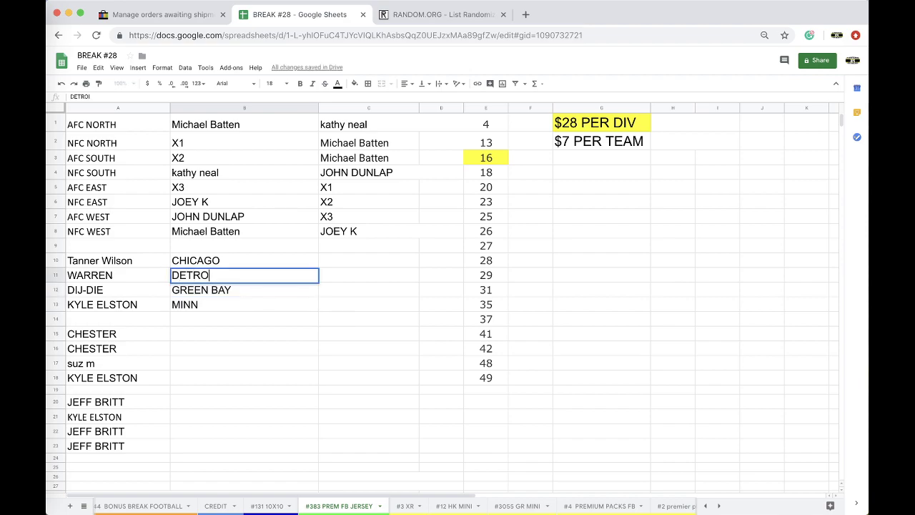
key(BackSpace)
key(BackSpace)
key(BackSpace)
text(RO)
Step: Fill B15:B18 with INDY, HOUSTON, JACKSON and TENN
click(198, 336)
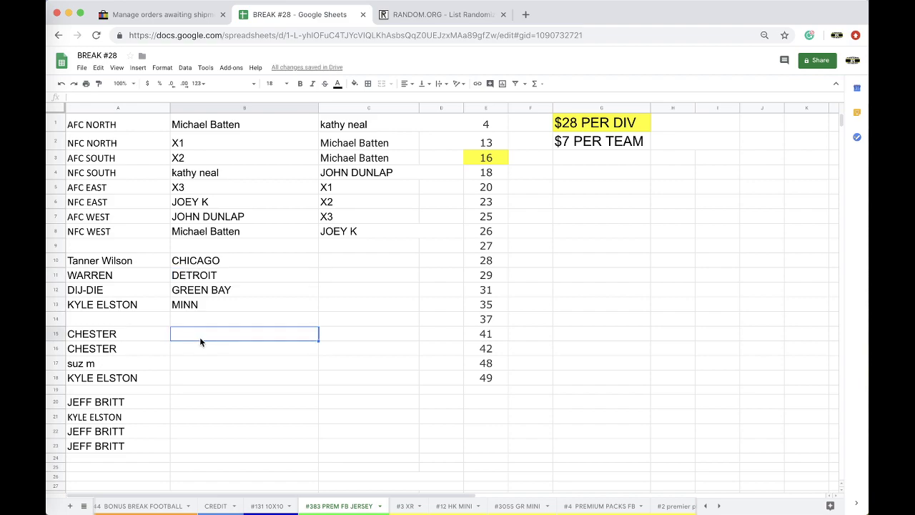
click(193, 376)
text(TENN)
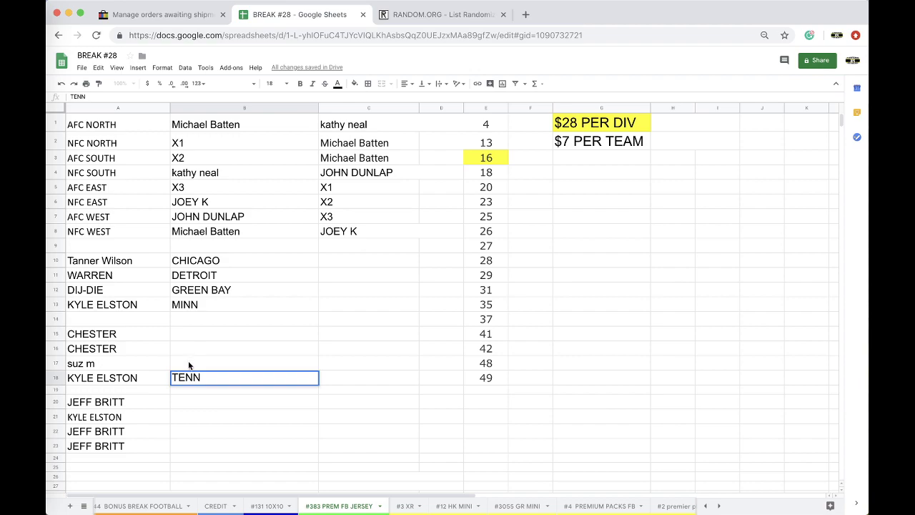
click(188, 348)
text(HOUSTON)
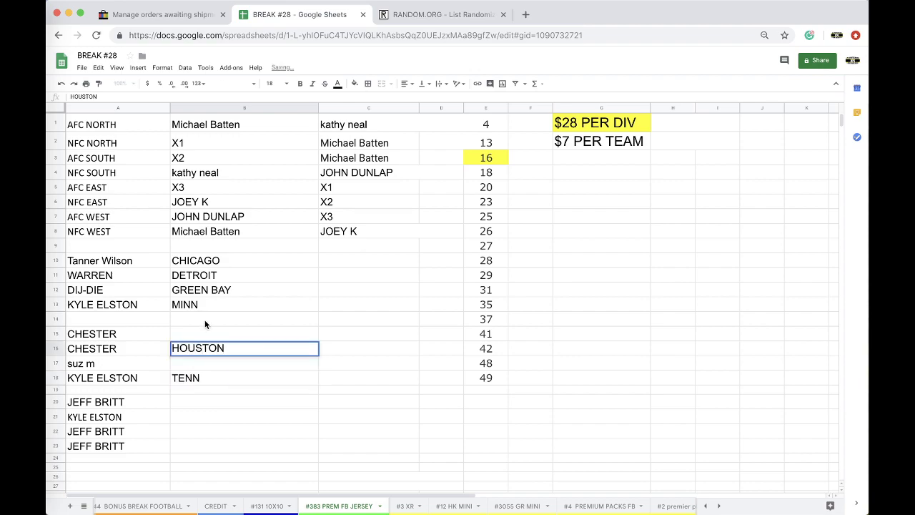
click(196, 331)
text(INDY)
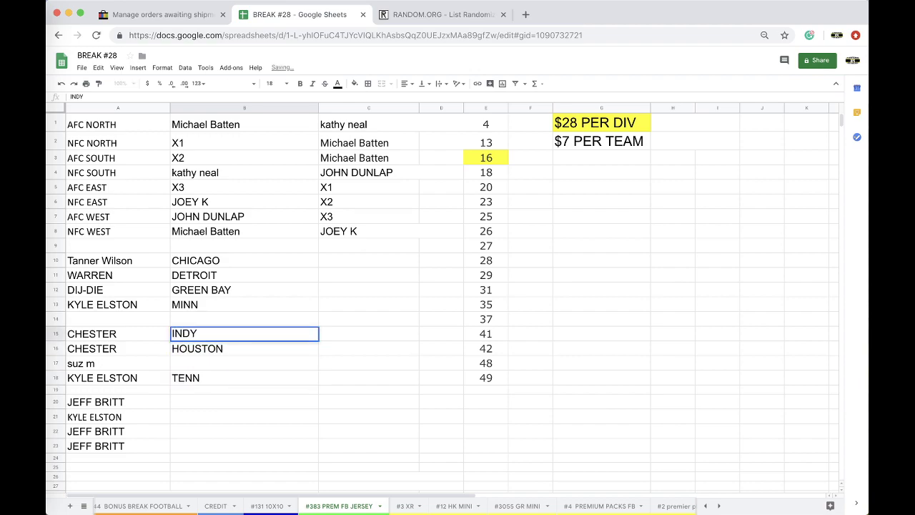
click(191, 363)
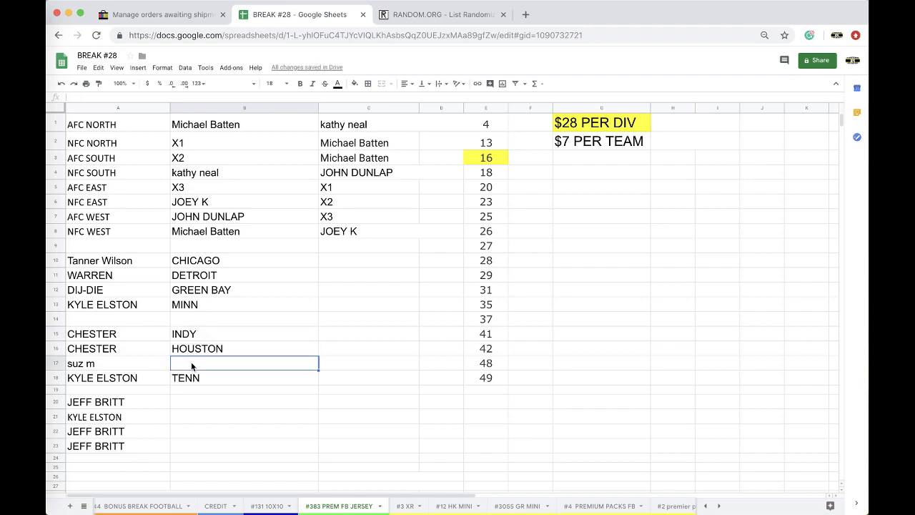
text(JACKSON)
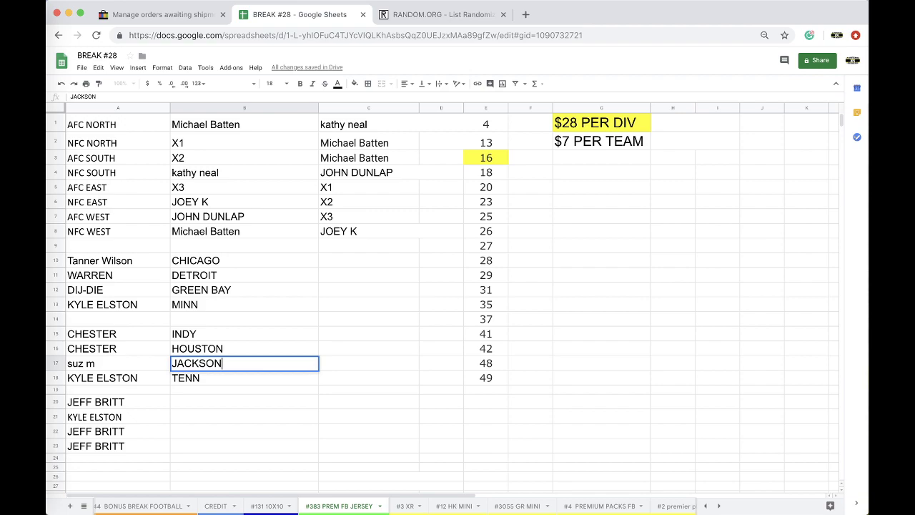
Step: Fill B20:B23 with BUFF, MIAMI, NEW ENG and NEW YORK, then select buyers A10:A13
click(200, 433)
text(NEW ENG)
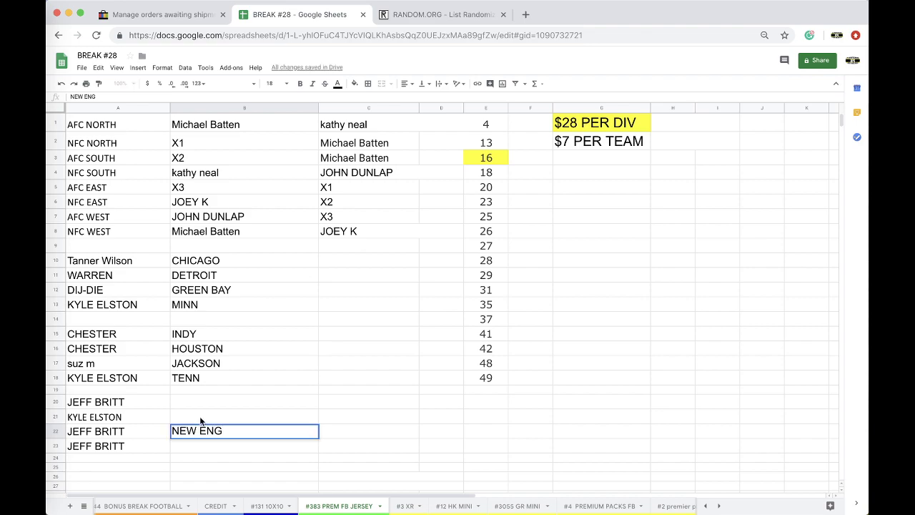
click(194, 445)
text(NEW YORK)
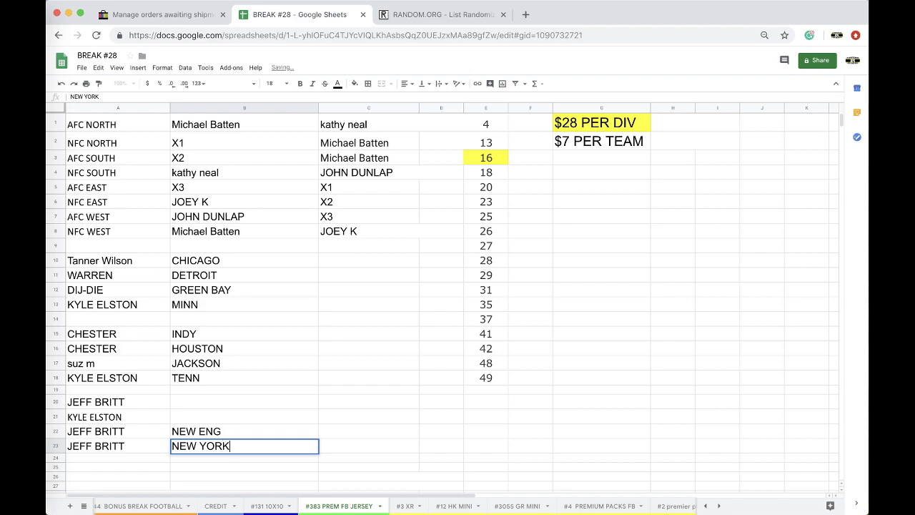
click(186, 413)
text(MIAM)
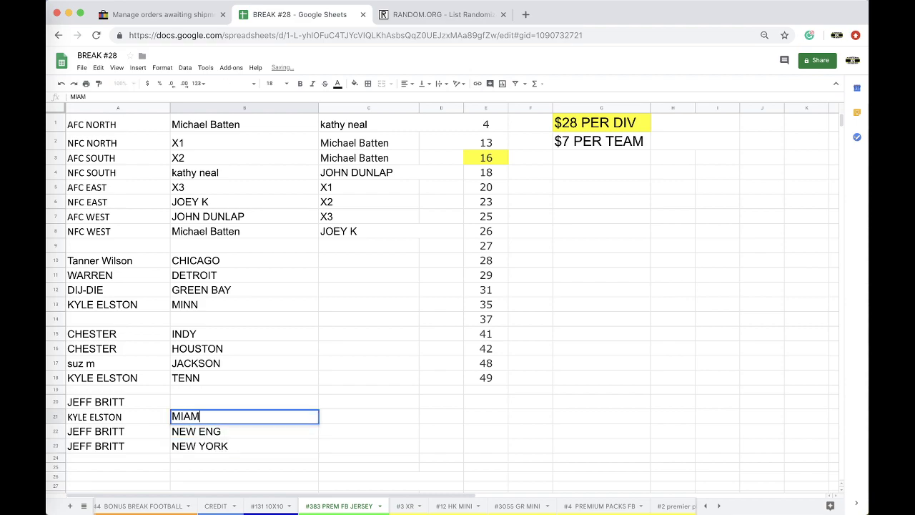
text(I)
click(199, 403)
text(BUFF)
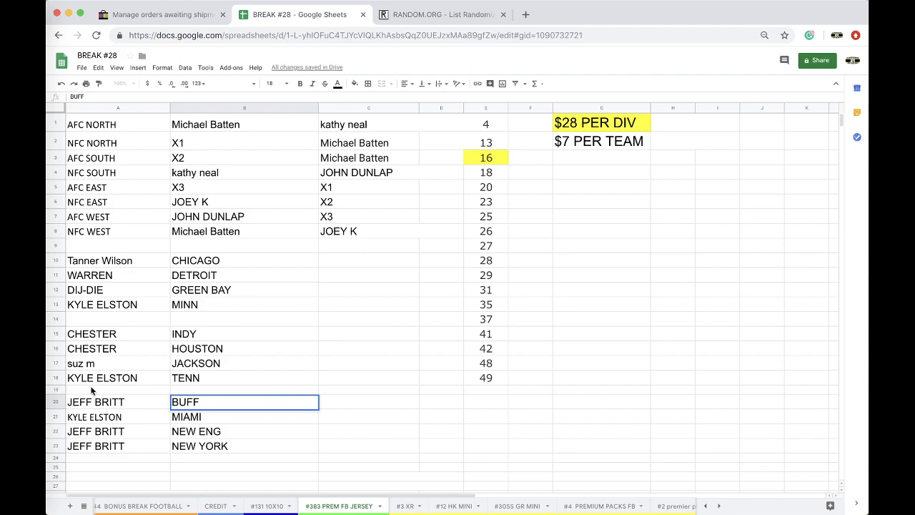
drag(103, 263, 103, 306)
Step: Copy the four row 10–13 buyers into a fresh RANDOM.ORG List Randomizer
key(ctrl+c)
click(411, 15)
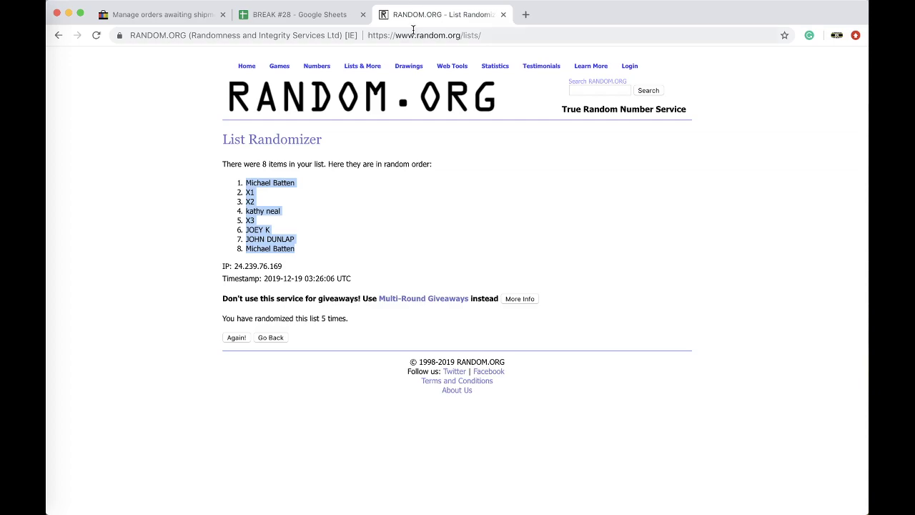
click(413, 32)
key(Return)
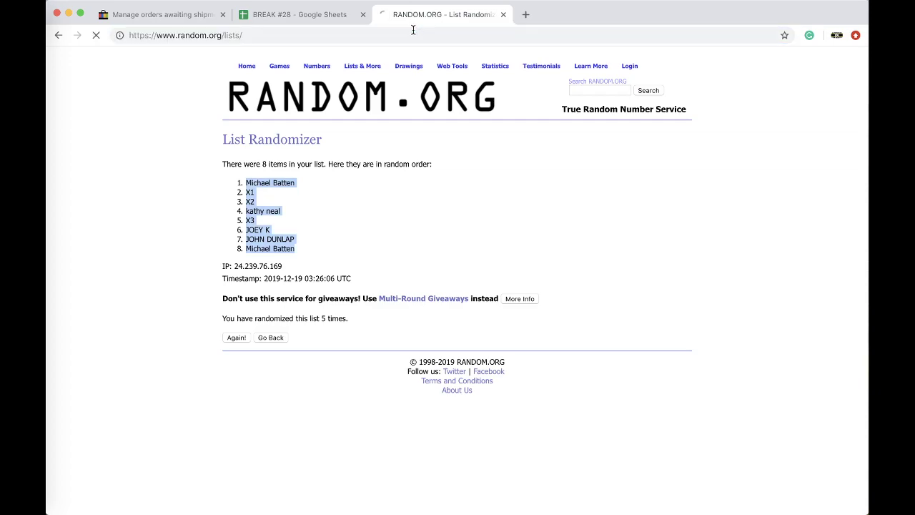
click(308, 280)
key(ctrl+v)
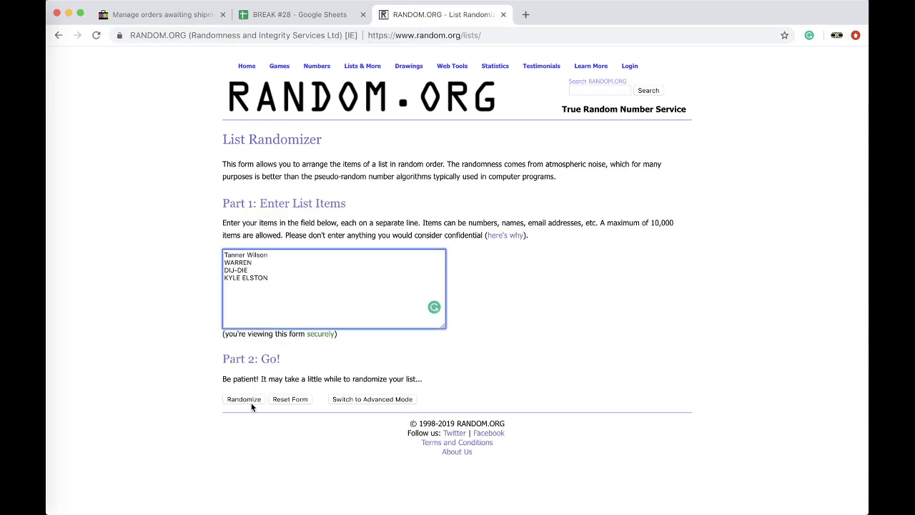
Step: Randomize the four names repeatedly and copy the final order
click(252, 403)
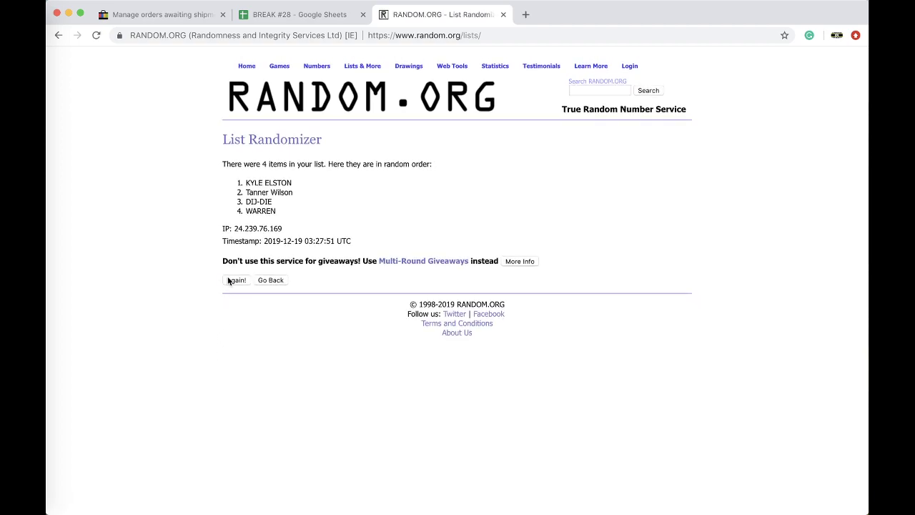
click(232, 279)
click(235, 299)
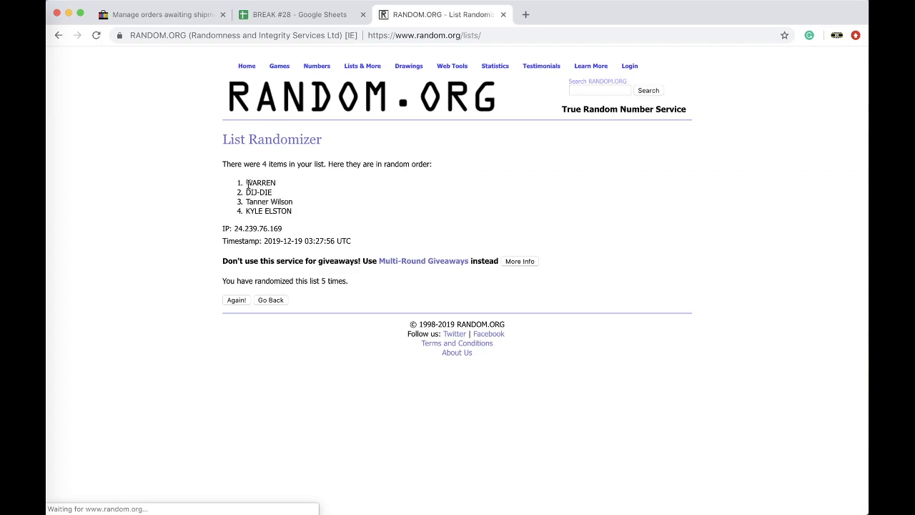
drag(245, 183, 300, 212)
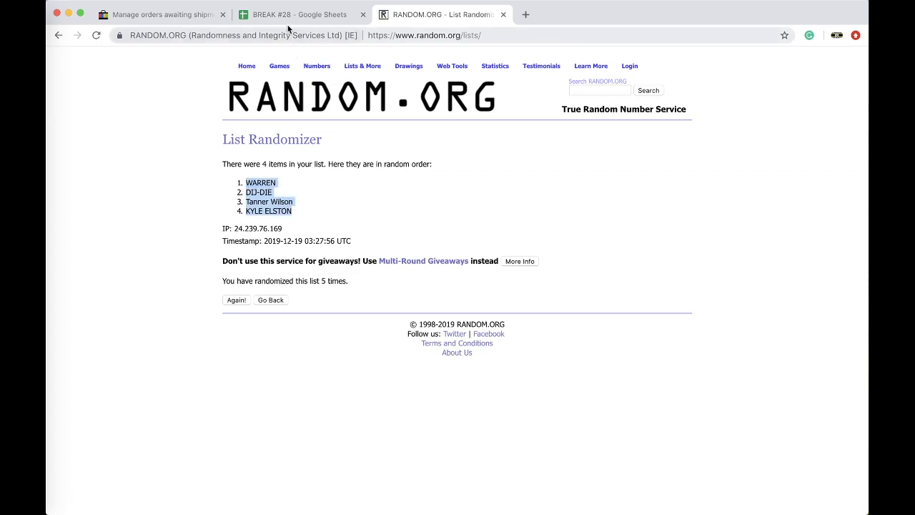
key(ctrl+shift+Tab)
Step: Paste the shuffled buyers into A10:A13 as values only and review the rows
key(super+v)
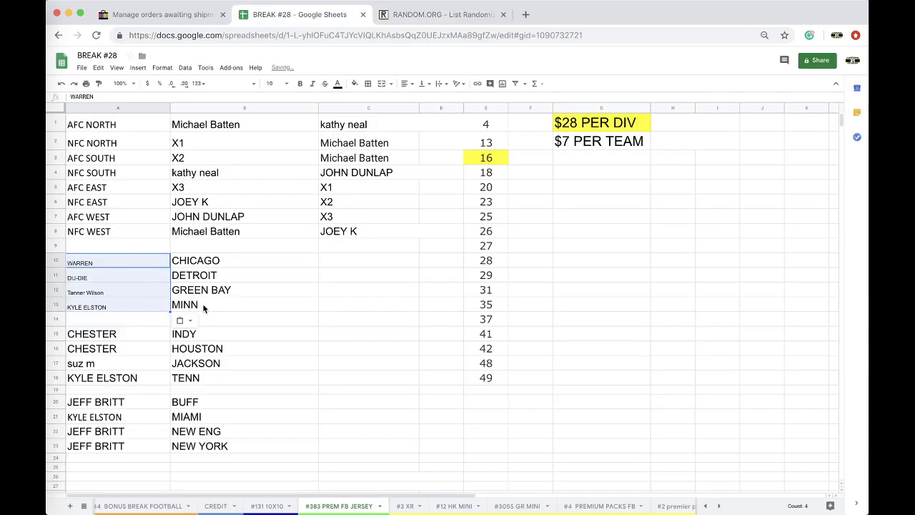
click(181, 320)
click(183, 338)
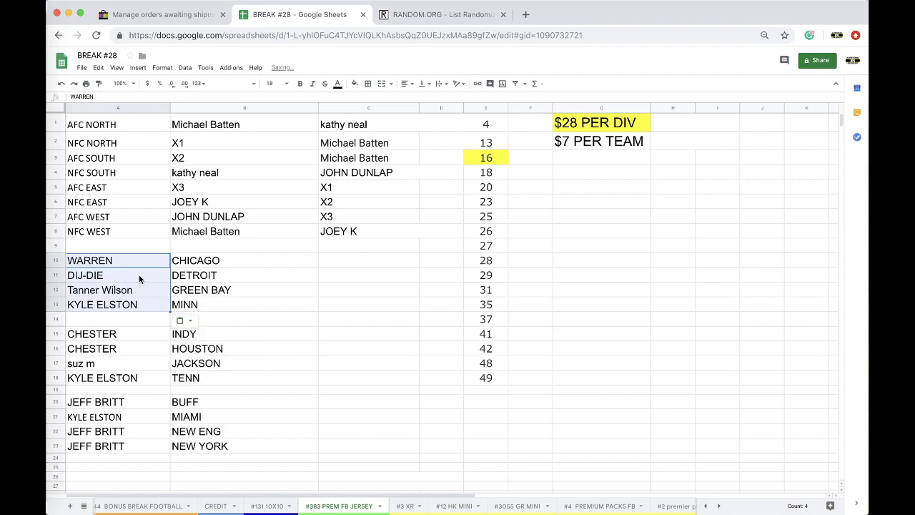
click(125, 261)
click(146, 277)
click(193, 279)
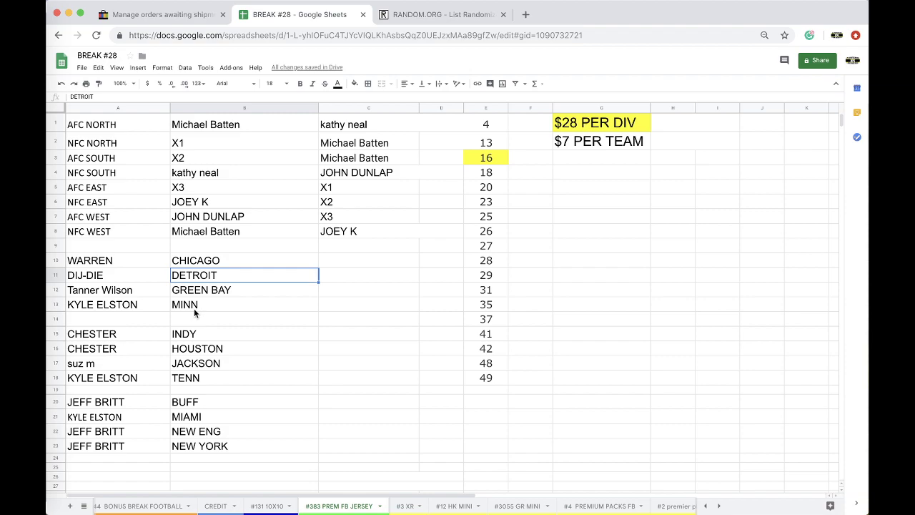
click(194, 308)
Step: Swap HOUSTON into B15 and INDY into B16, then copy the buyers in A15:A18
click(206, 352)
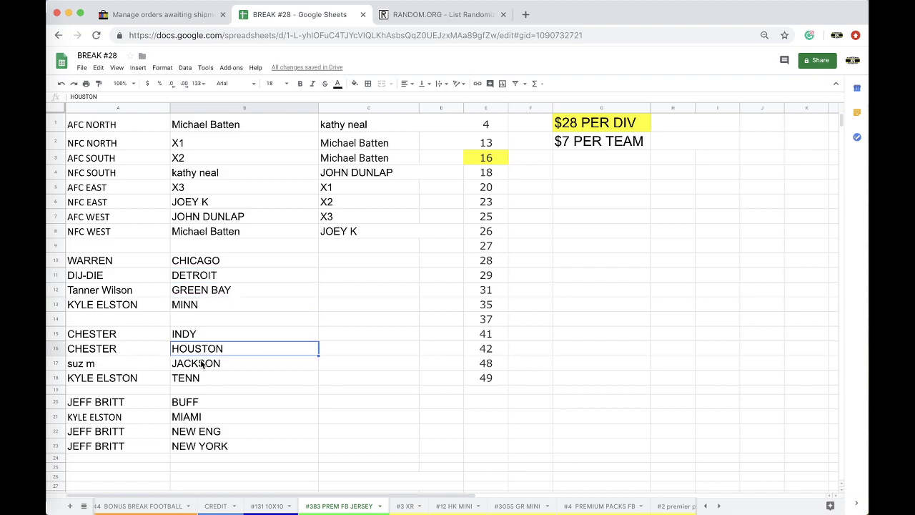
key(ctrl+c)
click(194, 334)
key(ctrl+v)
click(176, 350)
key(BackSpace)
text(I)
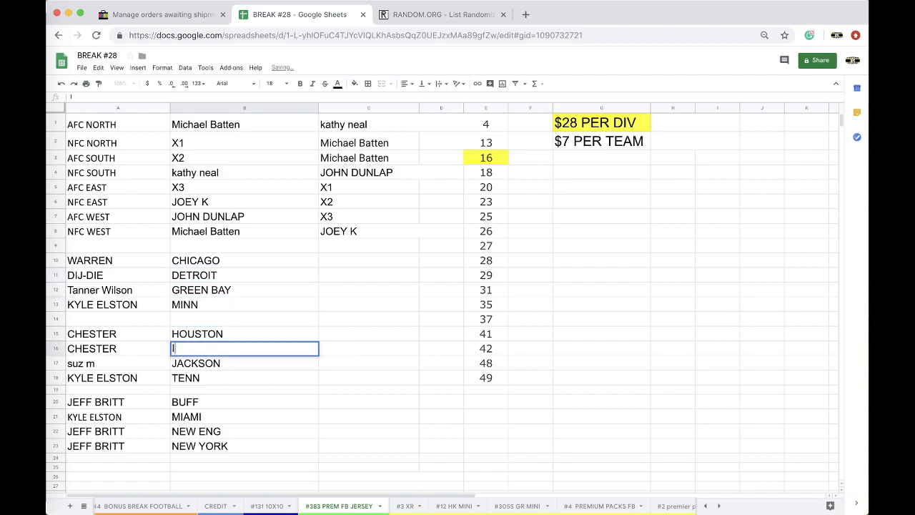
text(NDY)
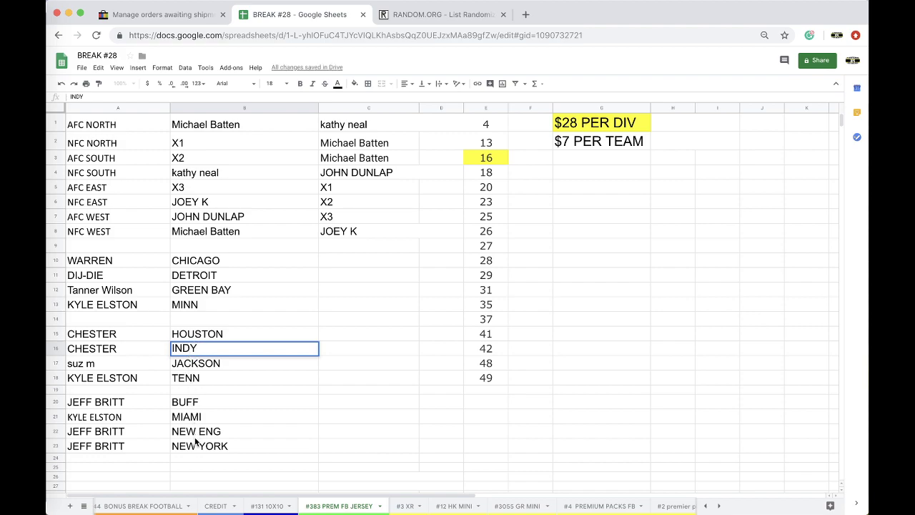
drag(124, 336, 124, 378)
key(super+c)
Step: Paste the four row 15–18 buyers into RANDOM.ORG, shuffle four times, and select the result
click(392, 15)
click(378, 36)
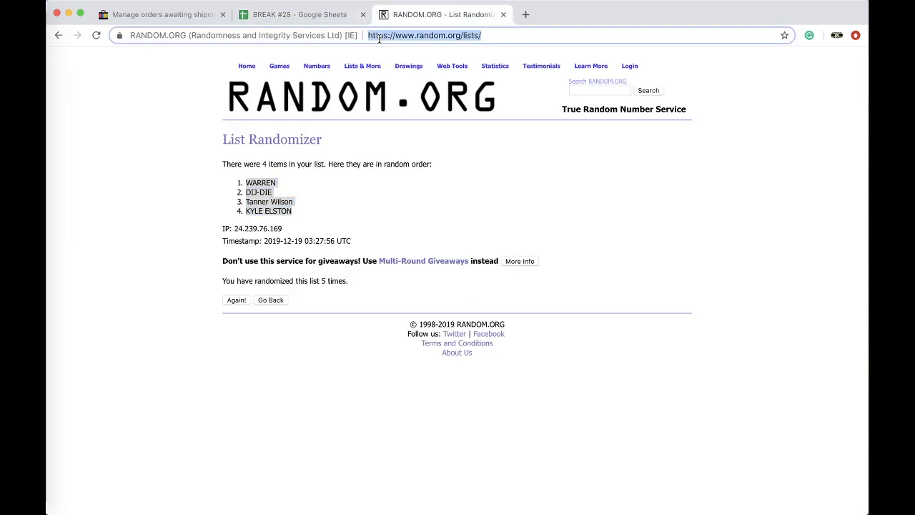
key(Return)
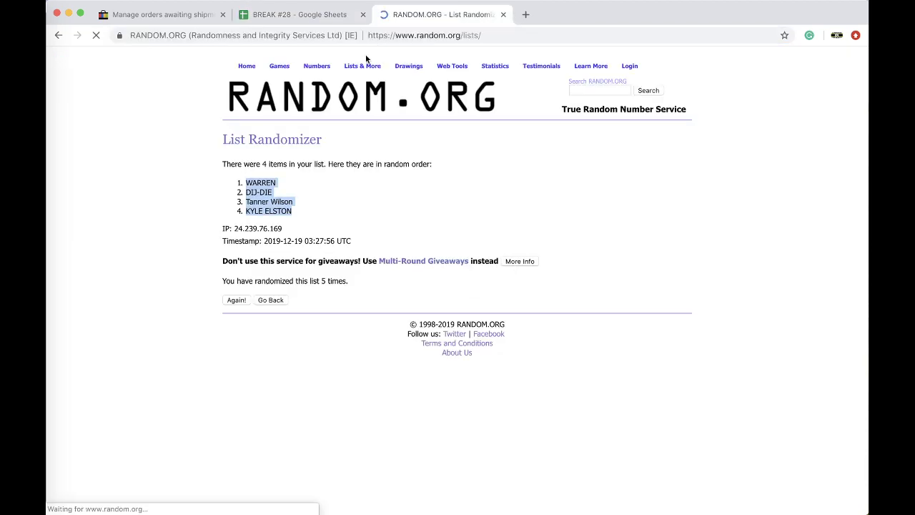
click(256, 276)
key(super+v)
click(231, 395)
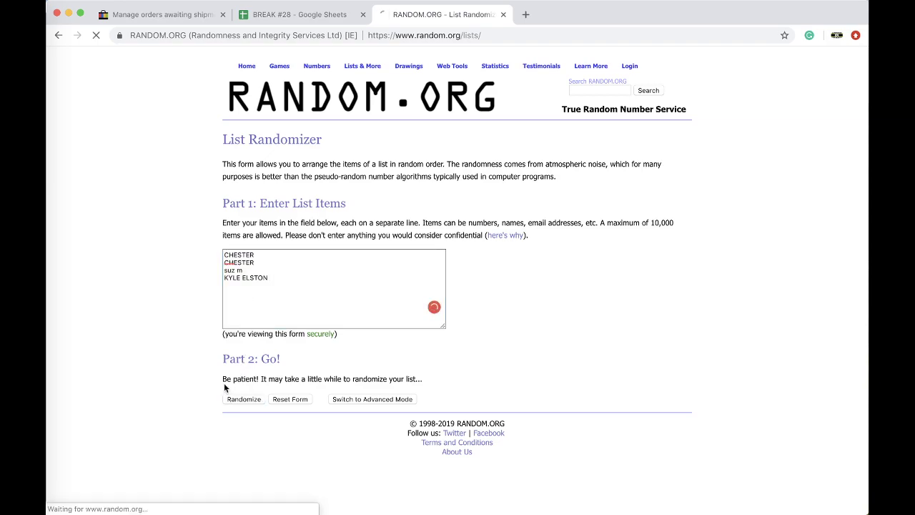
click(235, 281)
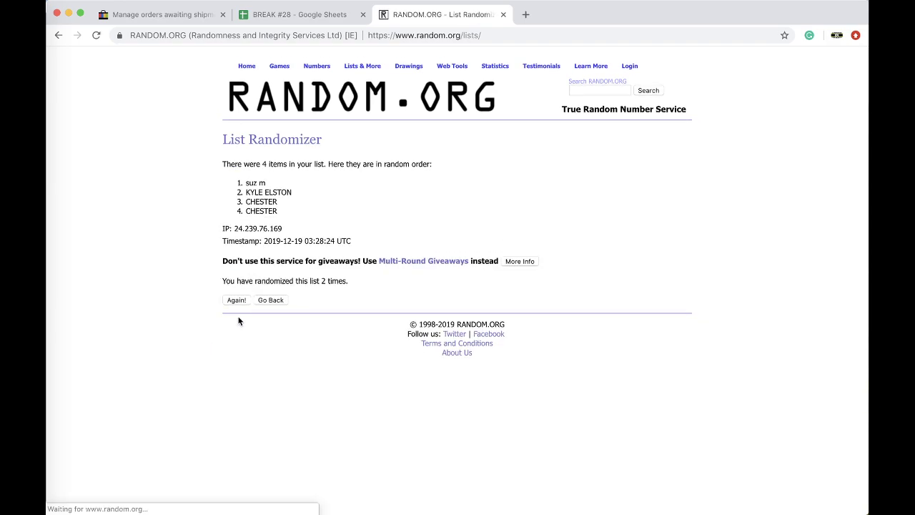
click(232, 300)
click(232, 300)
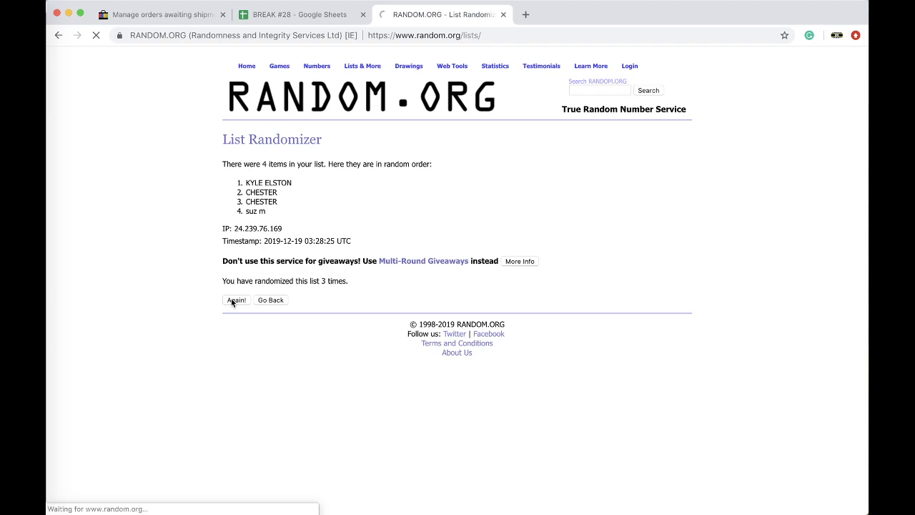
drag(245, 184, 294, 213)
Step: Paste the shuffled order into A15:A18 as values only, then select the row 20–23 buyers
click(284, 20)
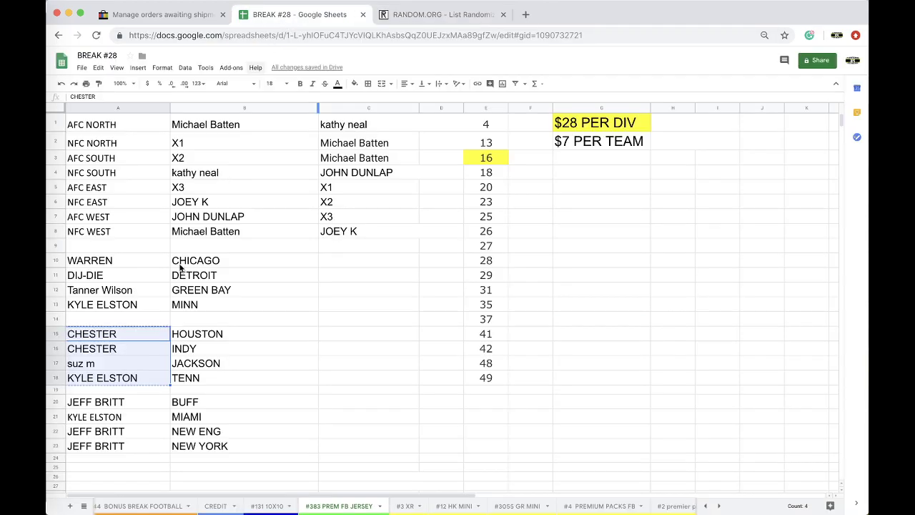
click(128, 334)
key(ctrl+v)
click(183, 393)
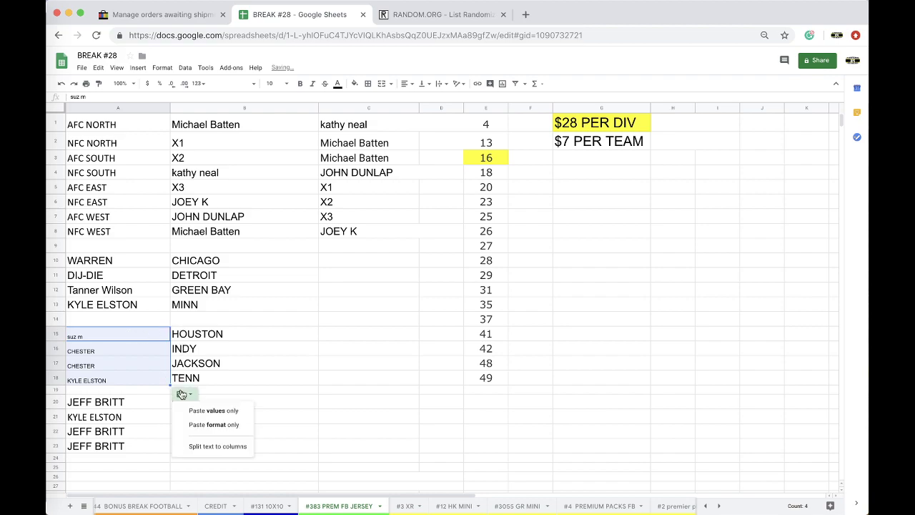
click(191, 410)
click(199, 337)
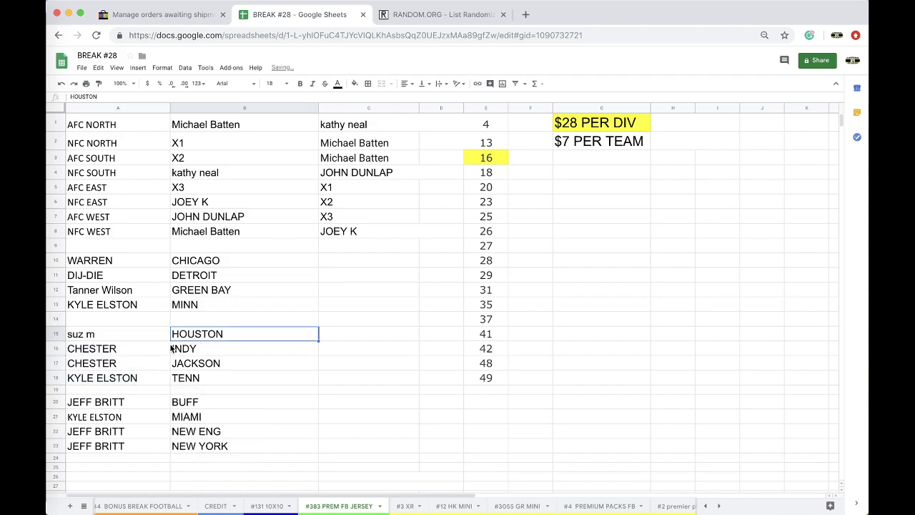
click(181, 351)
click(184, 367)
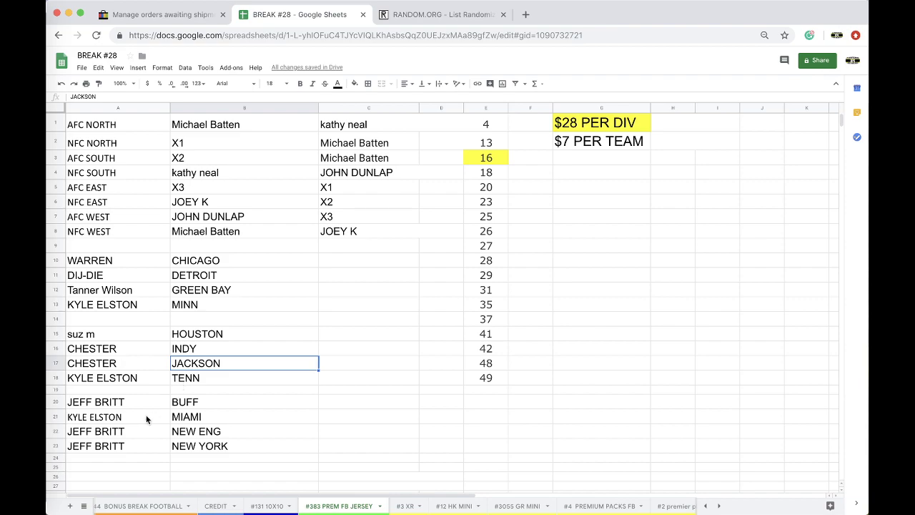
drag(134, 405, 127, 442)
key(ctrl+c)
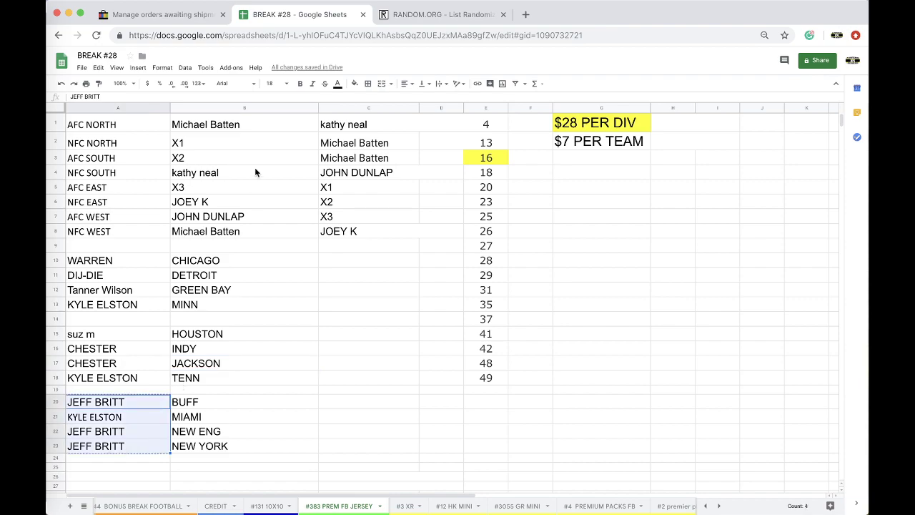
Step: Paste the four buyer names into a fresh RANDOM.ORG list, shuffle several times, and select the results
click(400, 15)
click(396, 30)
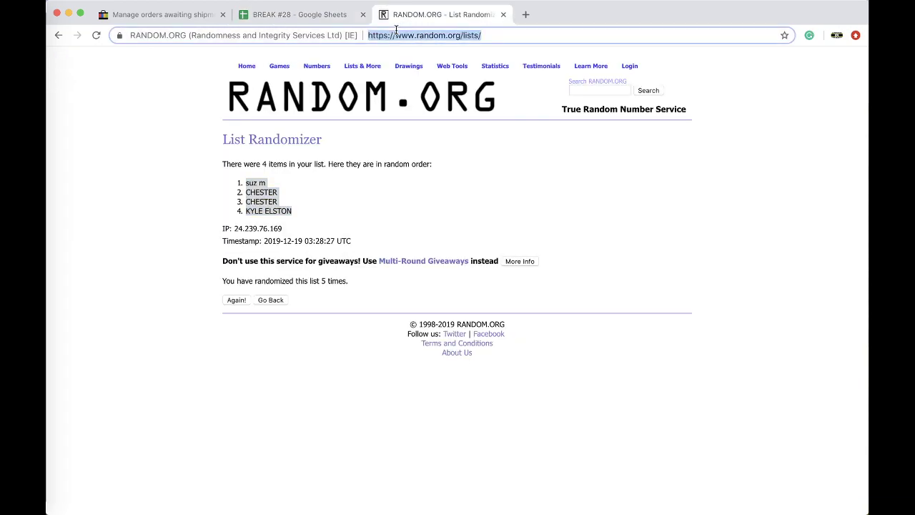
key(Return)
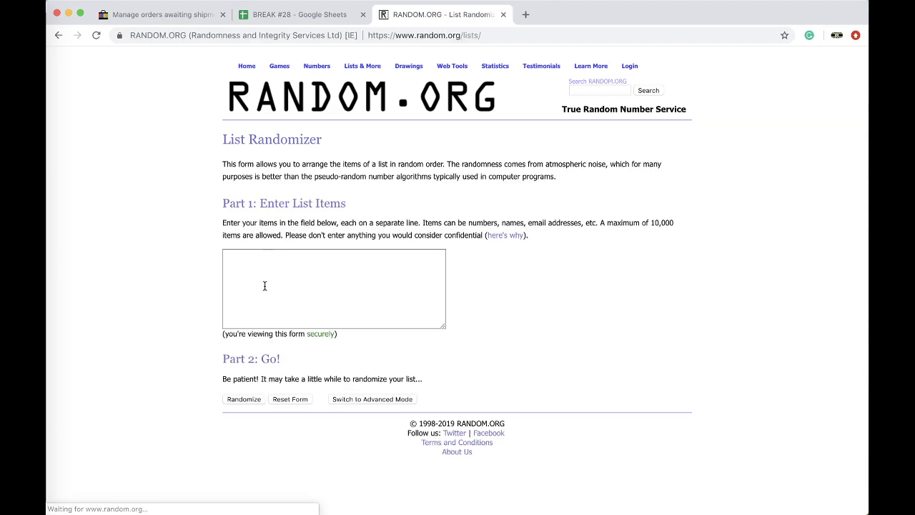
click(261, 286)
key(ctrl+v)
click(242, 399)
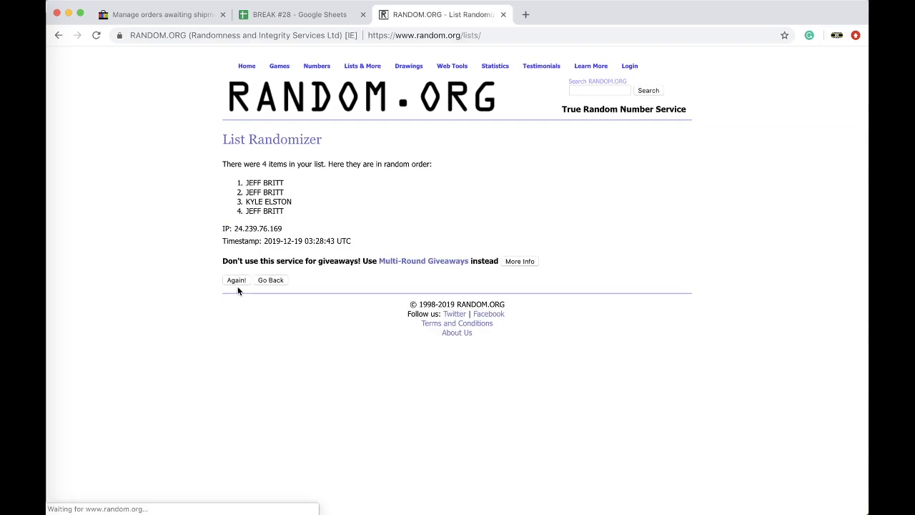
click(237, 280)
click(237, 301)
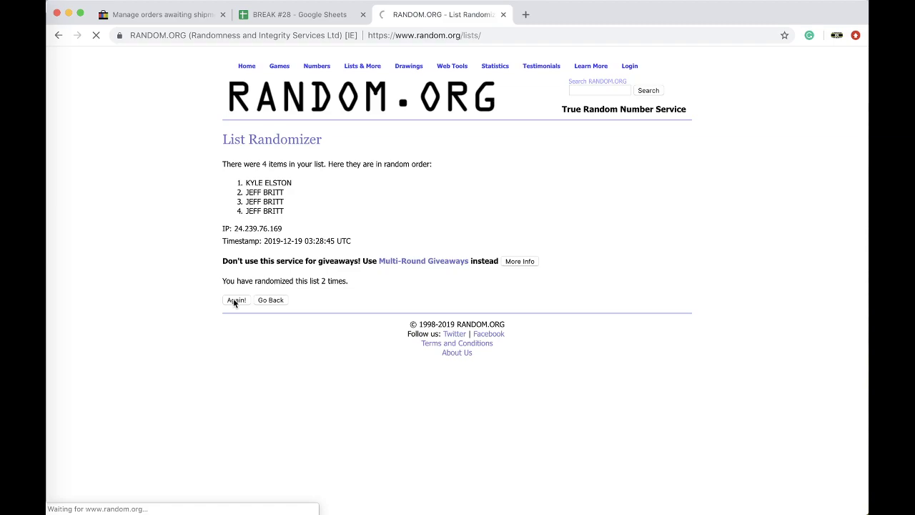
click(236, 300)
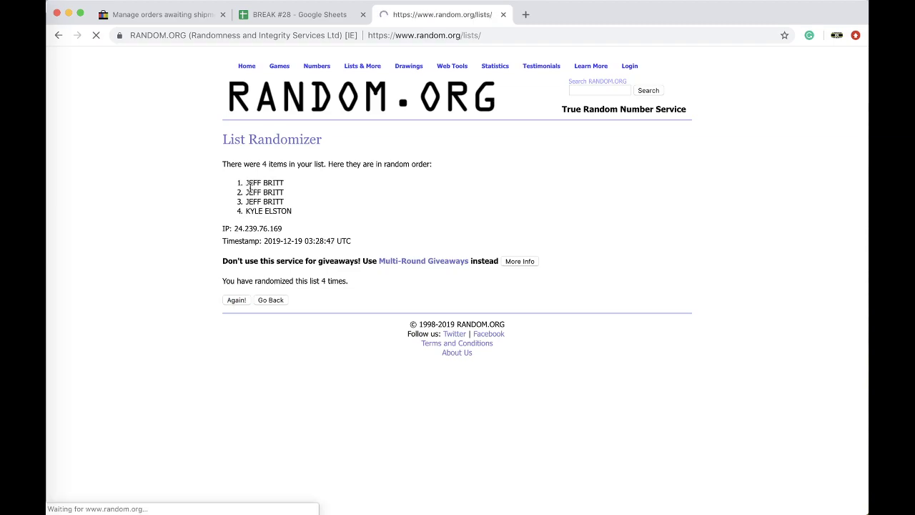
drag(245, 184, 299, 213)
key(super+c)
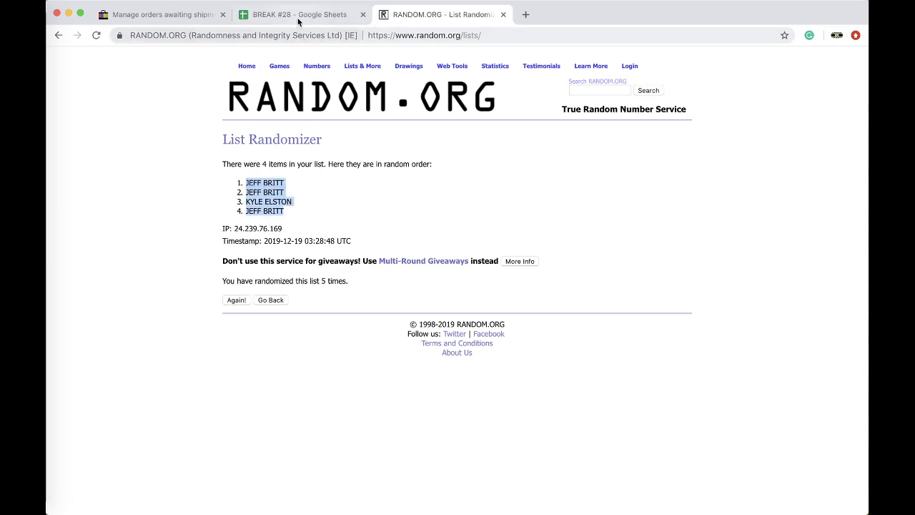
Step: Paste the shuffled names into A20:A23 of the #383 sheet as values only
click(300, 16)
key(super+v)
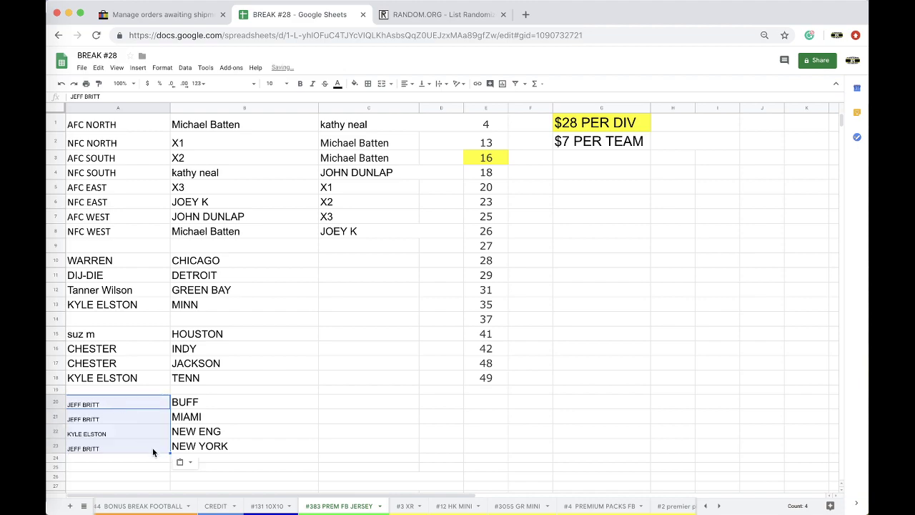
click(180, 463)
click(207, 408)
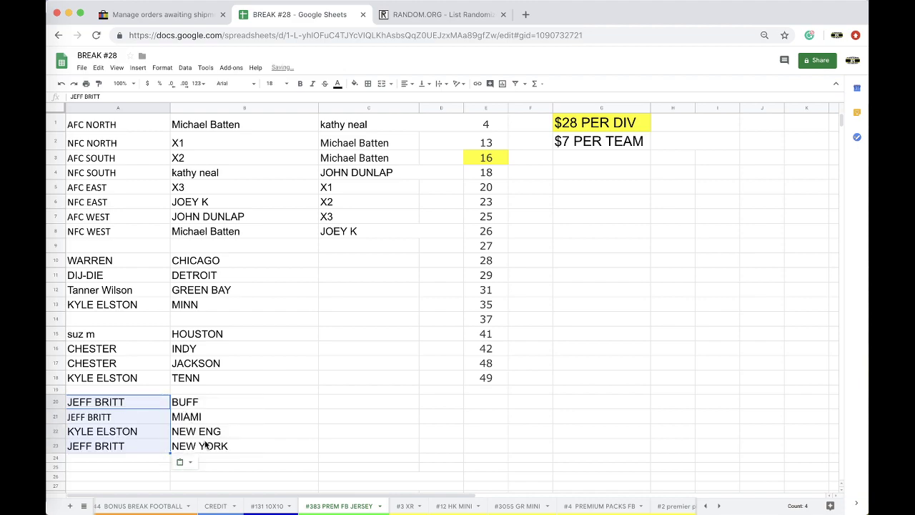
Step: Change B23 from NEW YORK to NEW YORK JETS
click(211, 446)
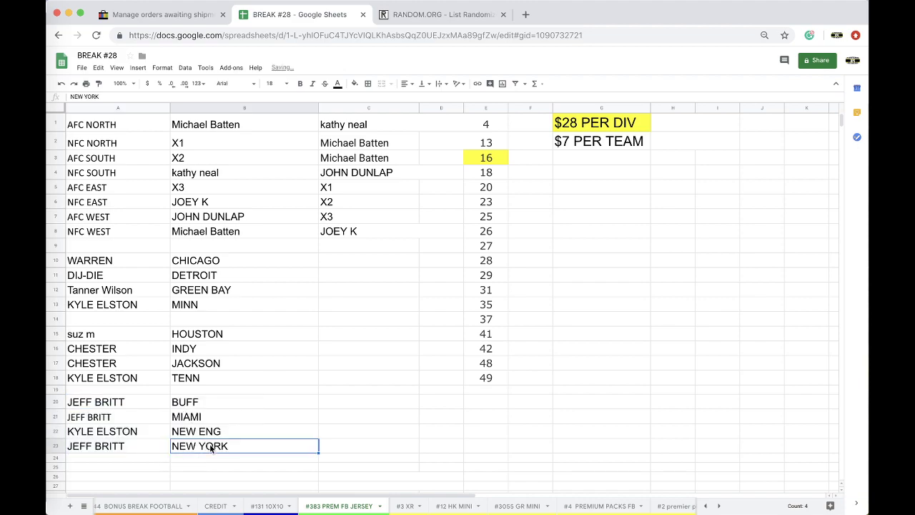
double_click(249, 446)
text(JETS)
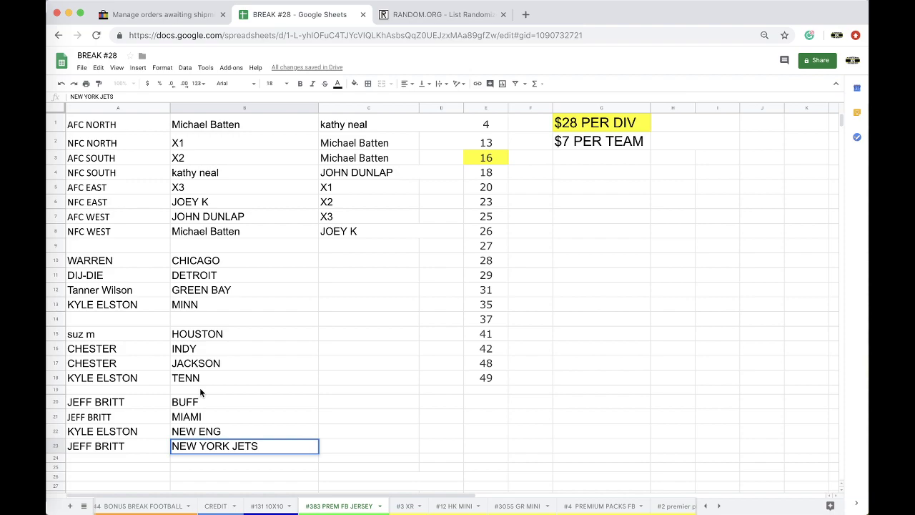
Step: Duplicate the #383 sheet and rename the copy #384 PREM FB JERSEY
right_click(340, 506)
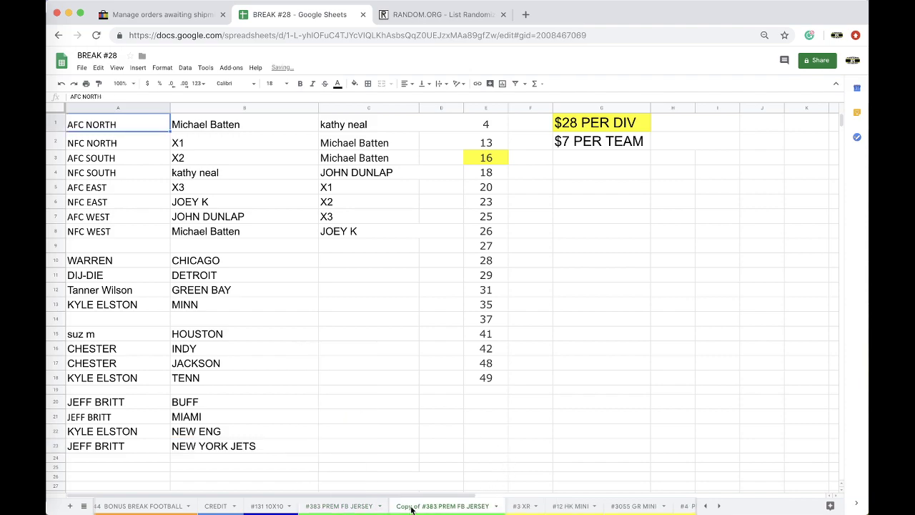
double_click(411, 508)
text(#)
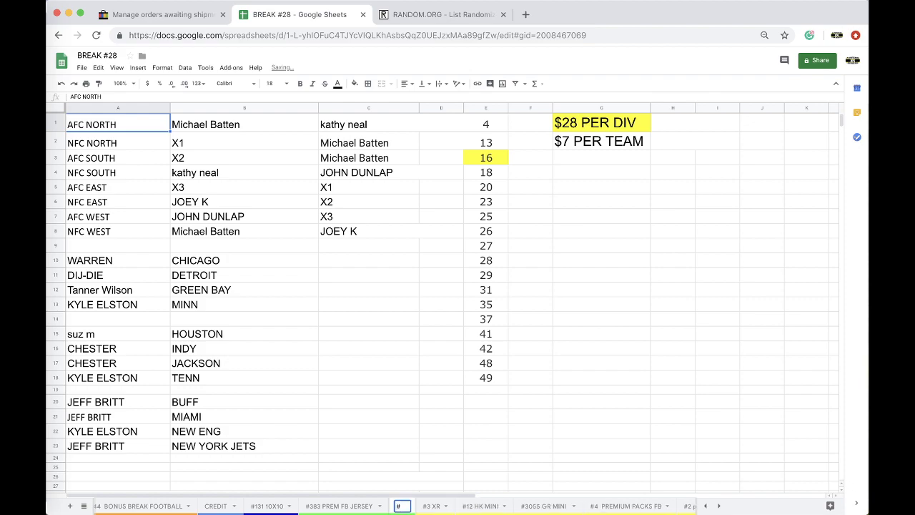
text(384 PR)
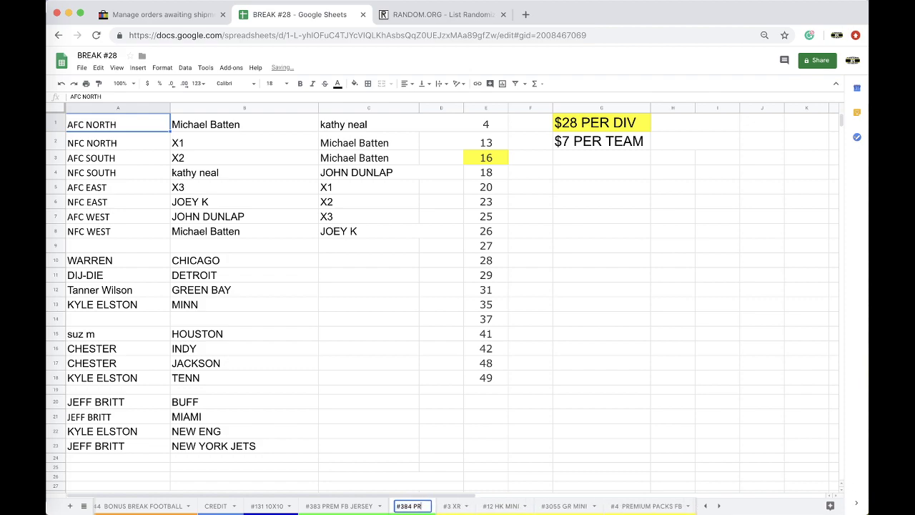
text(EM FB JERSEY)
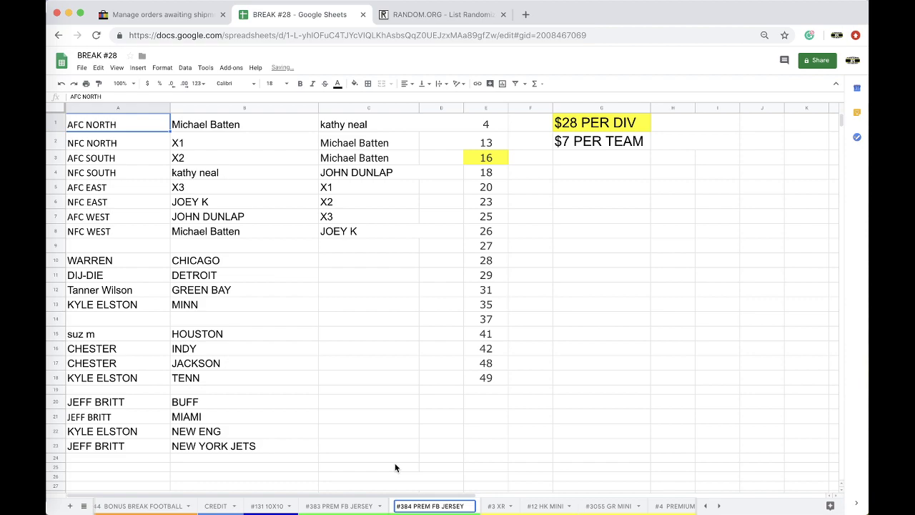
right_click(432, 503)
mouse_move(429, 411)
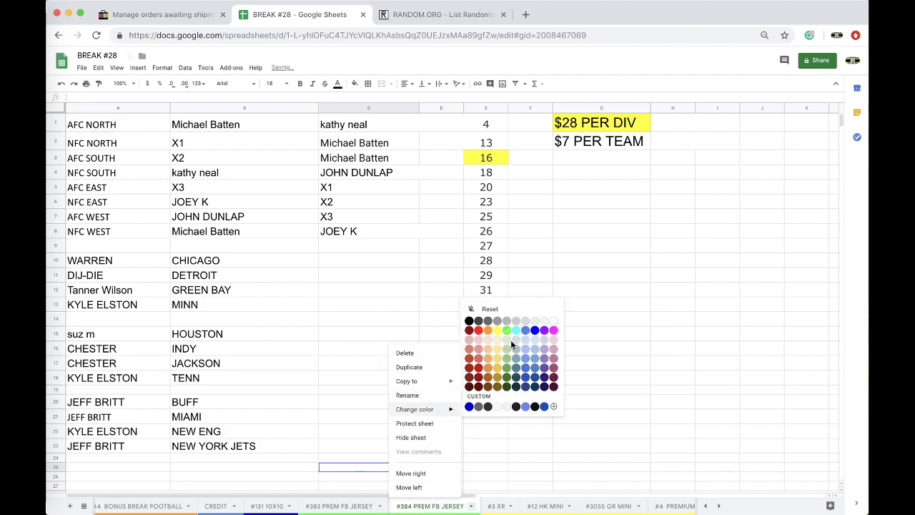
click(256, 108)
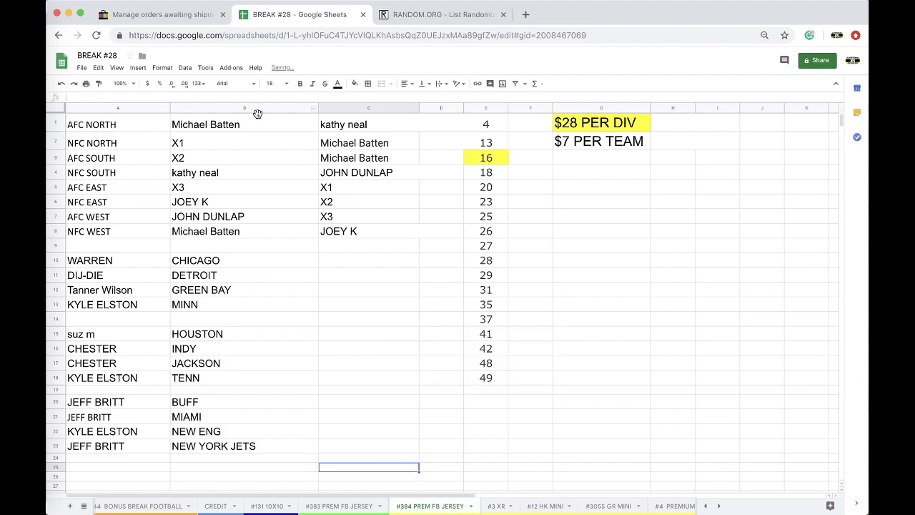
Step: Clear the buyers and teams in columns B–C and the buyer names in A10:A23
click(308, 108)
shift+click(321, 107)
key(Delete)
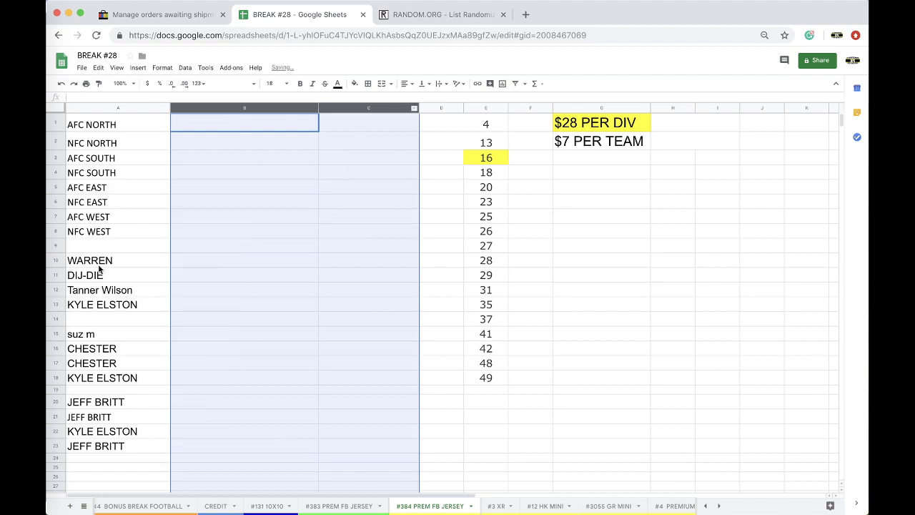
drag(101, 265, 118, 445)
key(Delete)
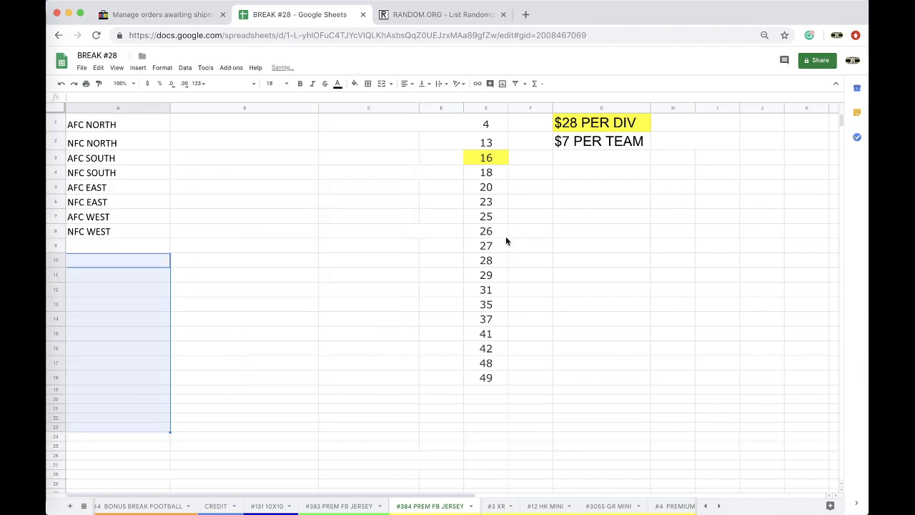
Step: Move the column E numbers up to start at E3, and place the #384 tab after #2989 16X20 PHOTO
drag(484, 173, 500, 380)
key(ctrl+c)
key(Delete)
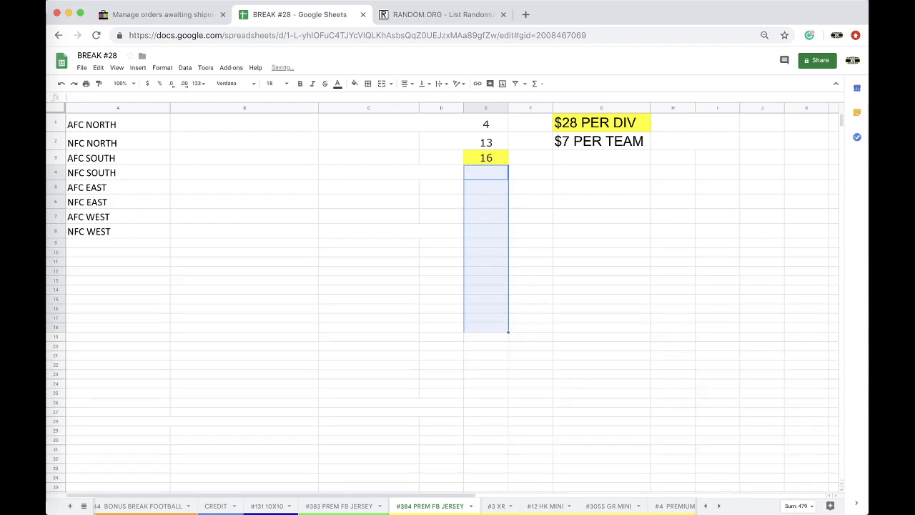
click(474, 158)
key(ctrl+v)
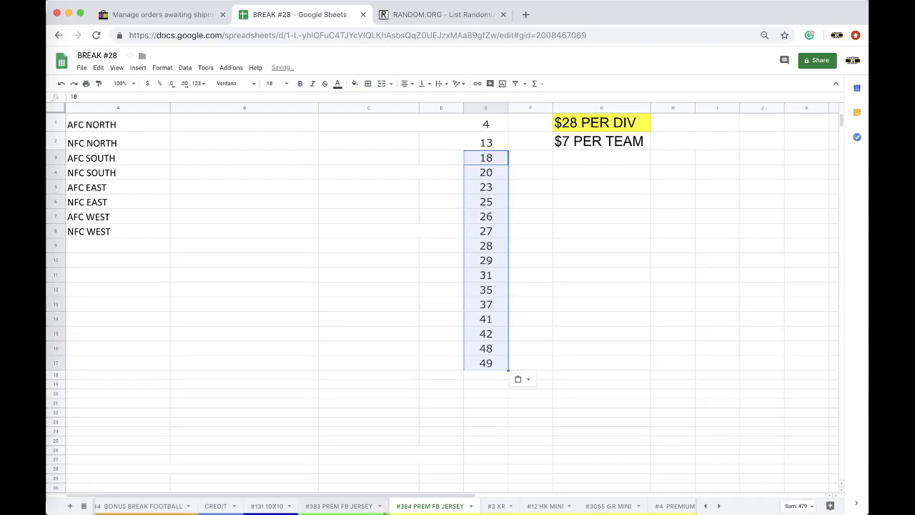
scroll(232, 509, right, 3)
drag(180, 505, 664, 508)
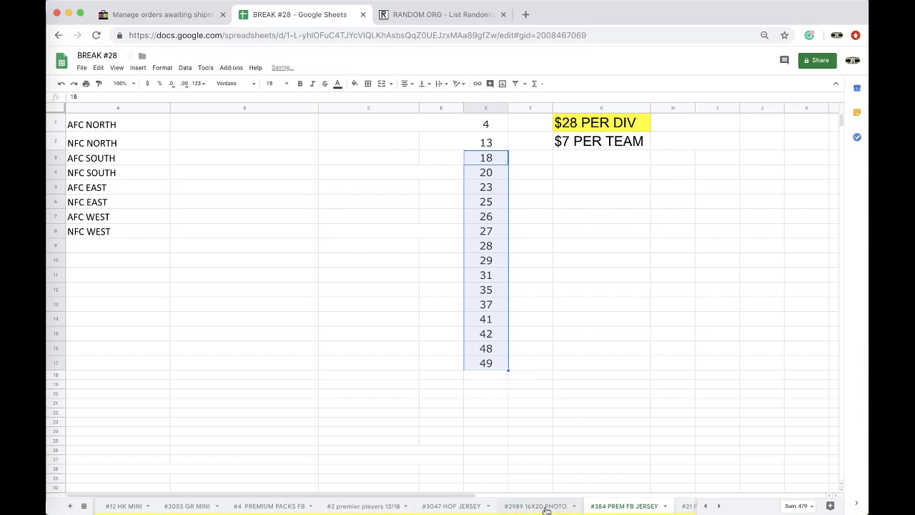
Step: Set column C of the #3 XR sheet to font size 18
click(546, 509)
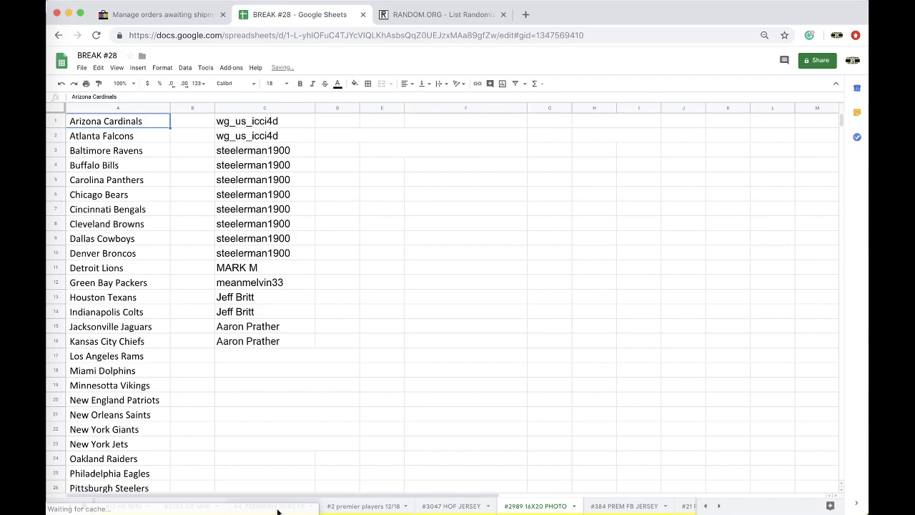
click(274, 509)
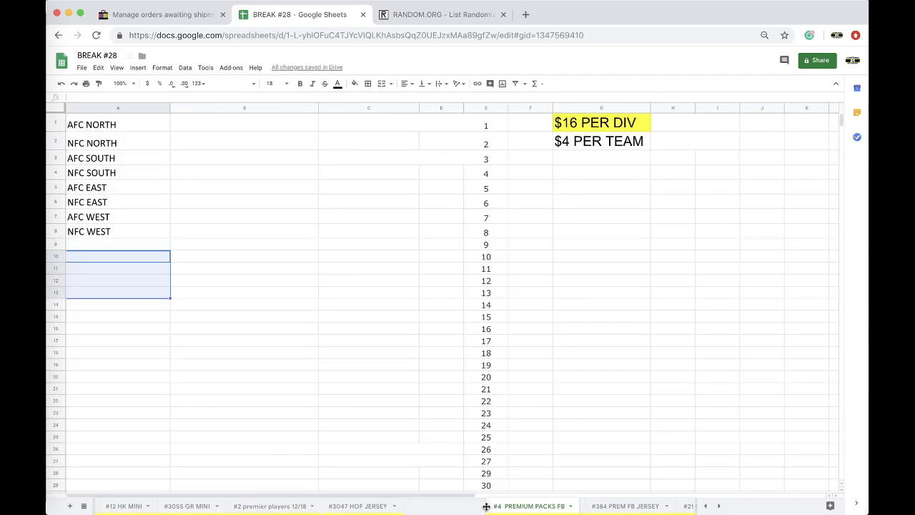
click(234, 508)
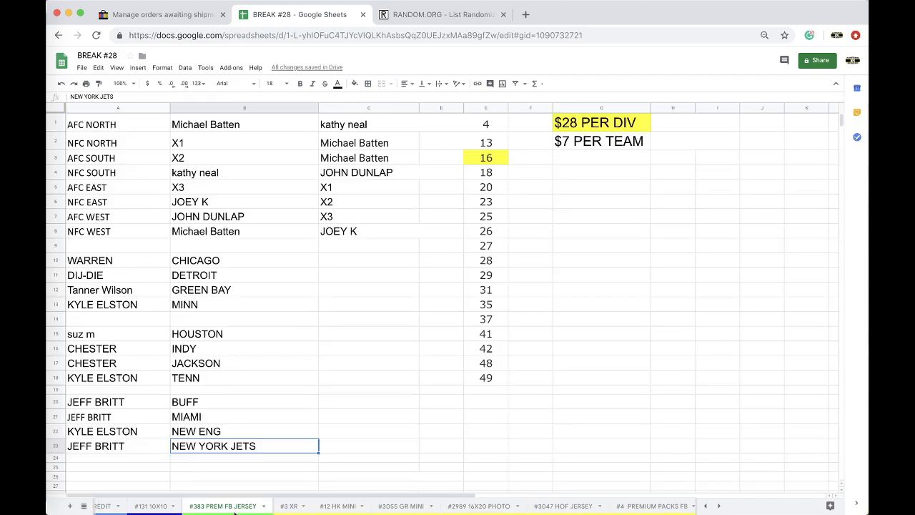
click(289, 508)
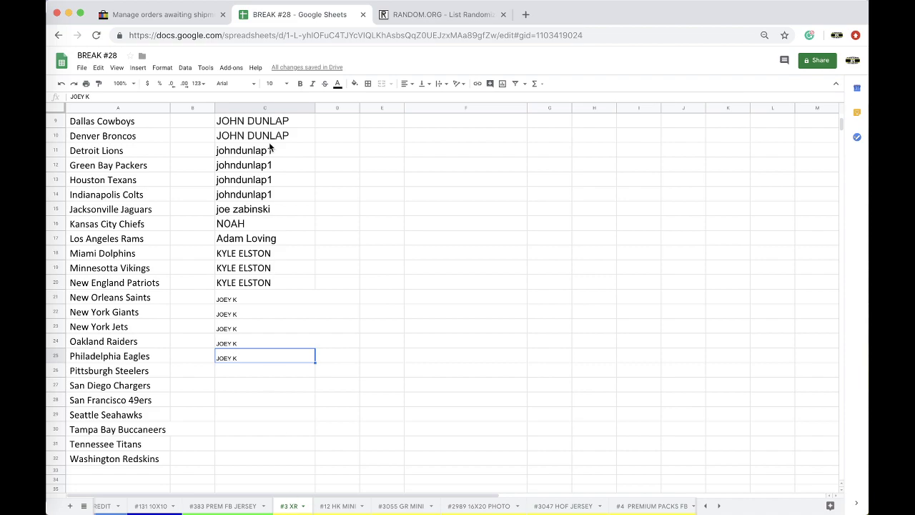
click(254, 107)
click(273, 83)
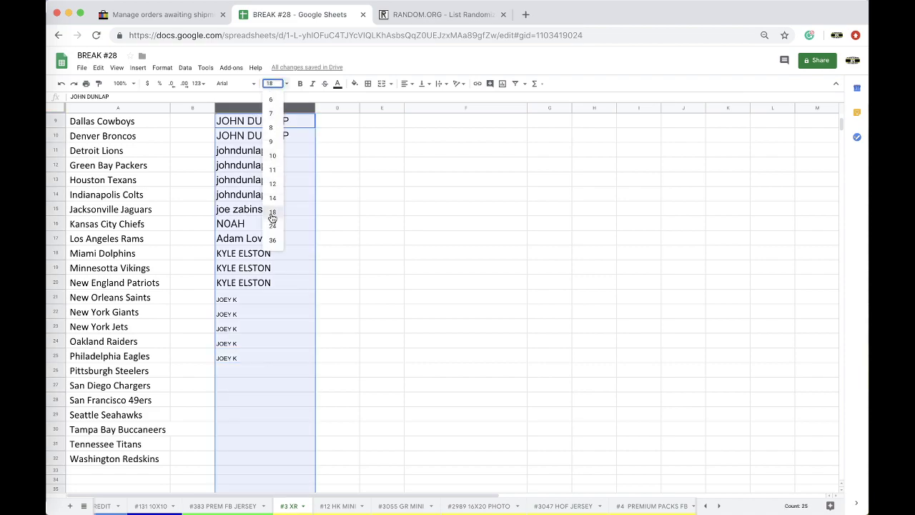
click(273, 211)
Step: Look through the #12 HK MINI, #3055 GR MINI and #2989 16X20 PHOTO sheets, then return to #383 PREM FB JERSEY
click(321, 507)
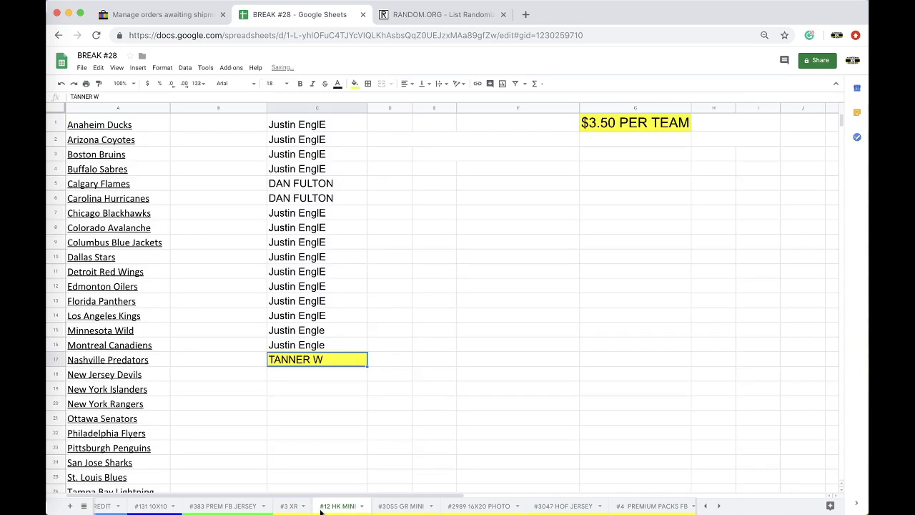
click(354, 84)
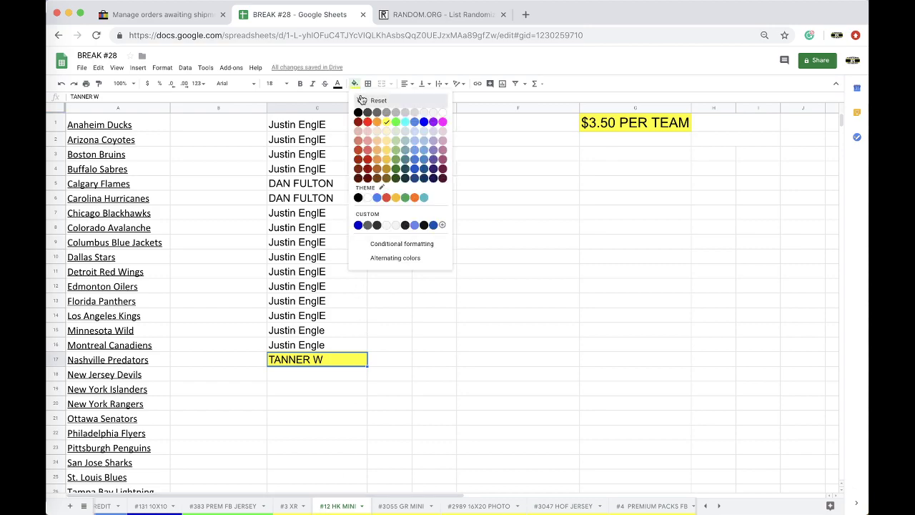
click(395, 506)
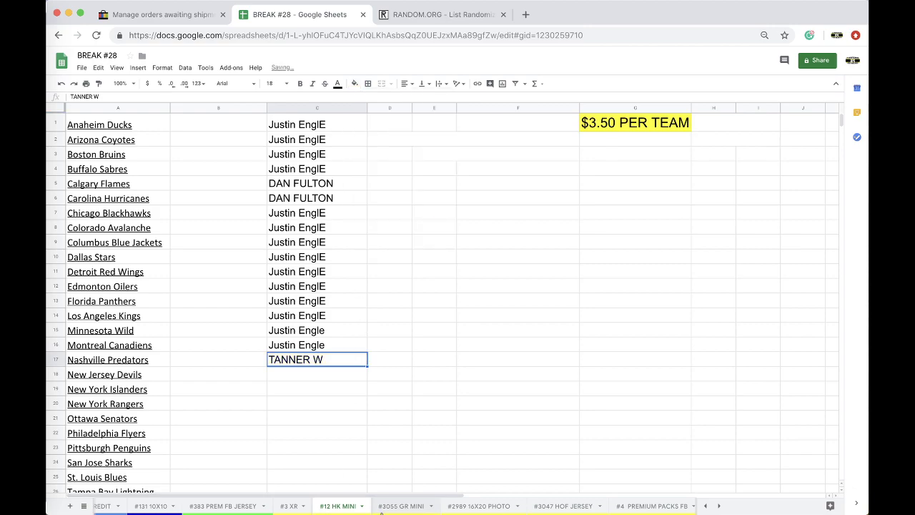
click(461, 507)
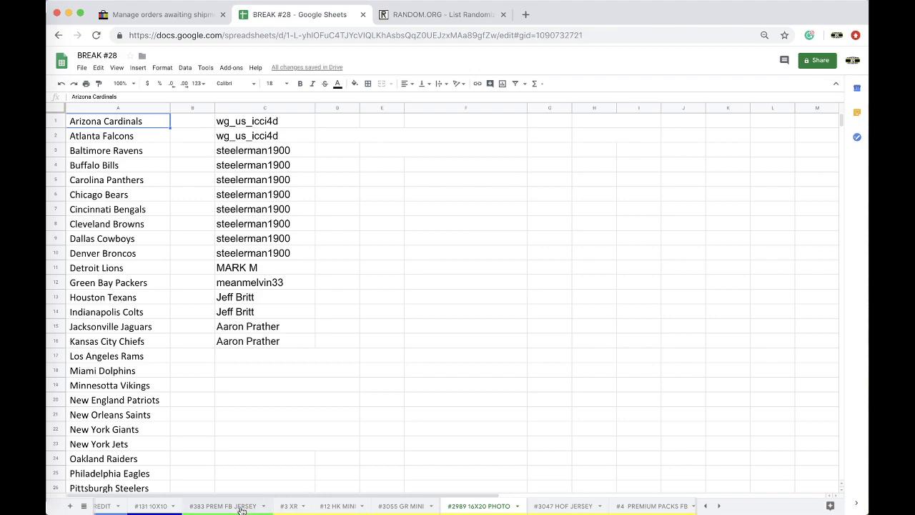
click(245, 507)
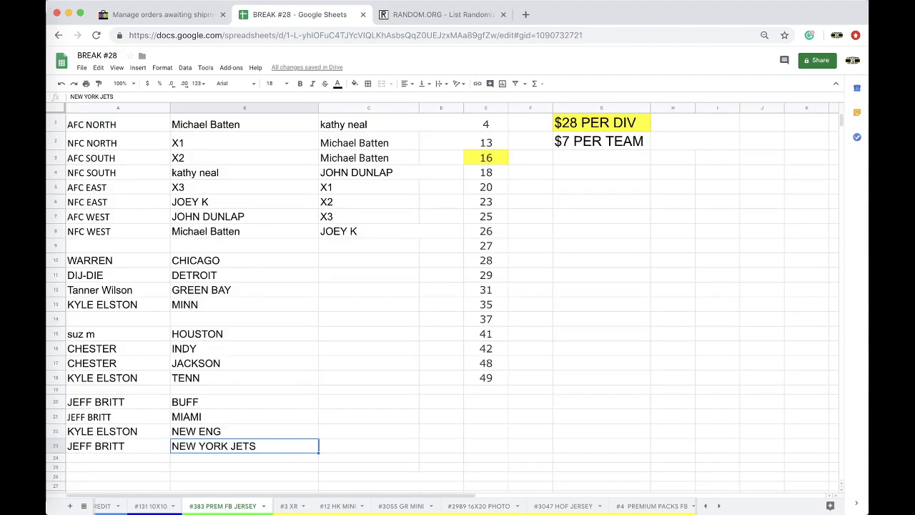
key(super+Tab)
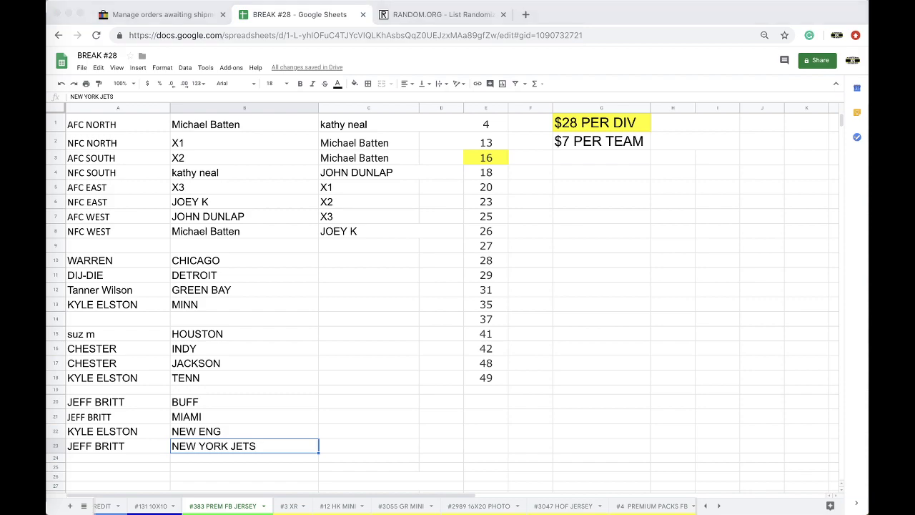
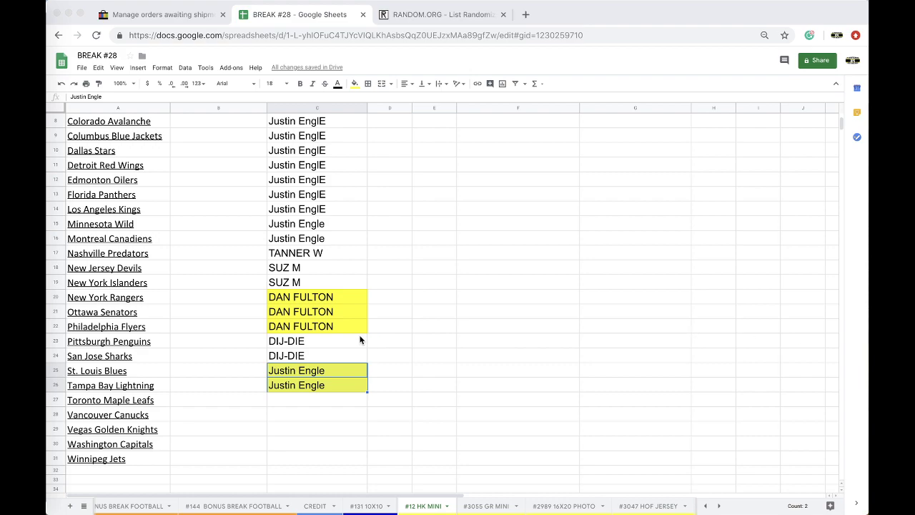
Step: Copy the C22 buyer name into C27
click(327, 327)
key(ctrl+c)
click(328, 402)
key(cmd+v)
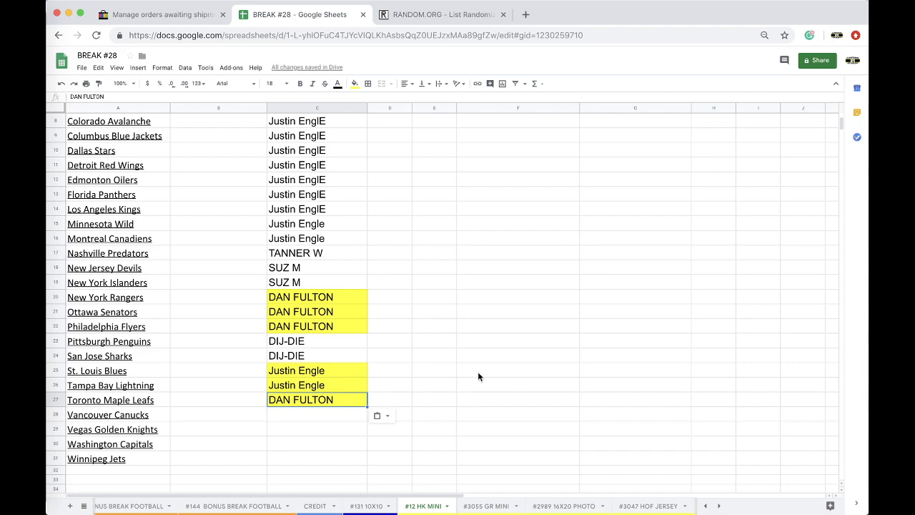
Step: Enter a new buyer name in C28 and repeat it down to C31
click(333, 423)
click(323, 418)
text(SEX)
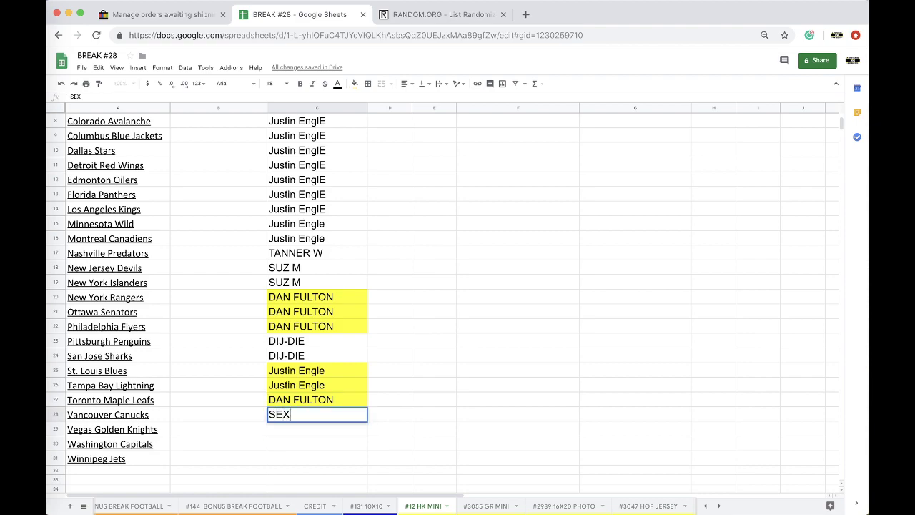
text(Y STRIPPER)
key(Return)
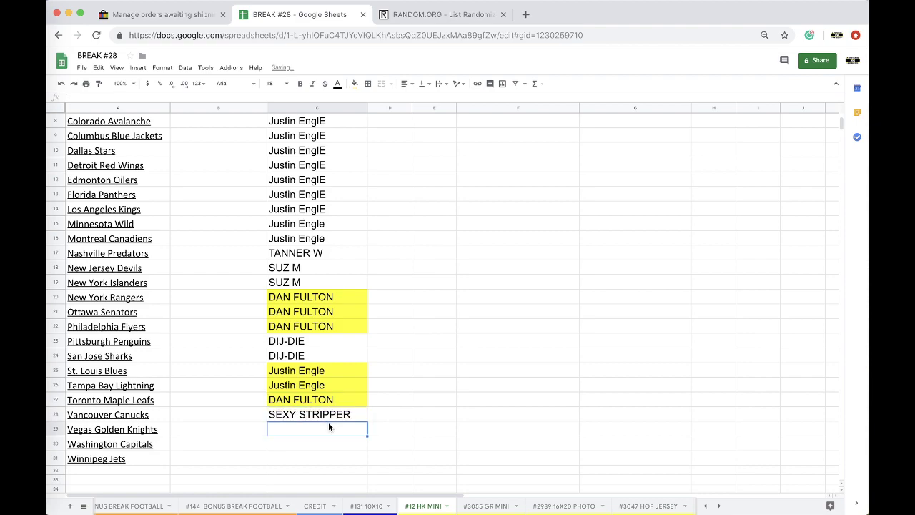
click(321, 413)
key(ctrl+c)
key(Down)
key(ctrl+v)
key(Down)
key(ctrl+v)
key(Down)
key(ctrl+v)
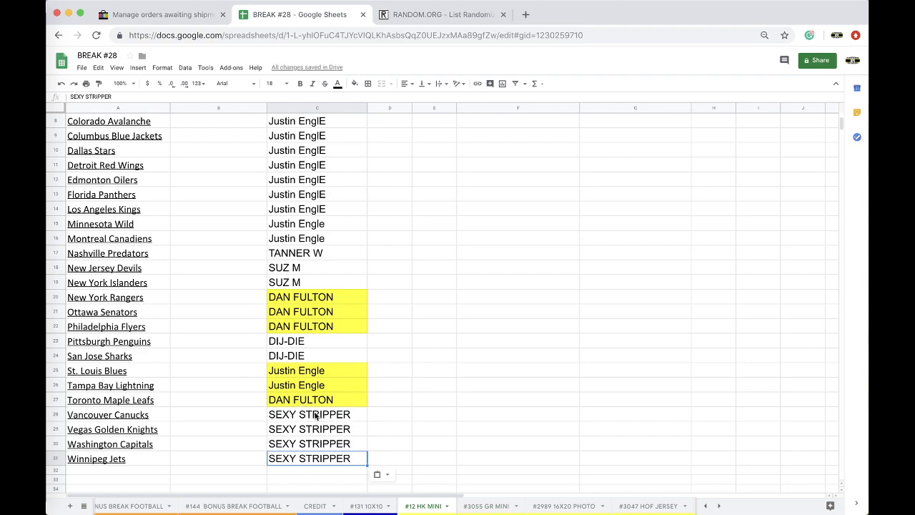
Step: Reset the yellow fill on buyer cells C20:C28 and copy the C20 buyer name
click(321, 376)
drag(322, 379, 318, 384)
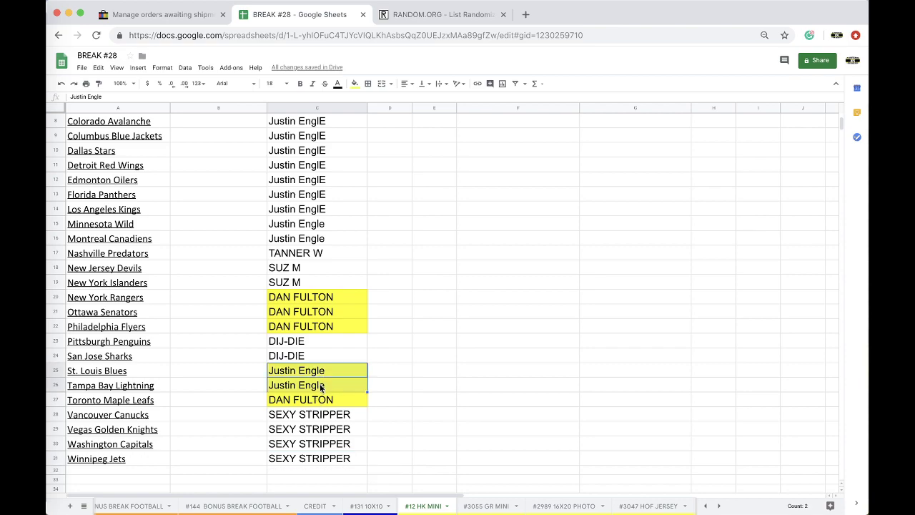
click(355, 84)
click(362, 101)
drag(321, 297, 318, 401)
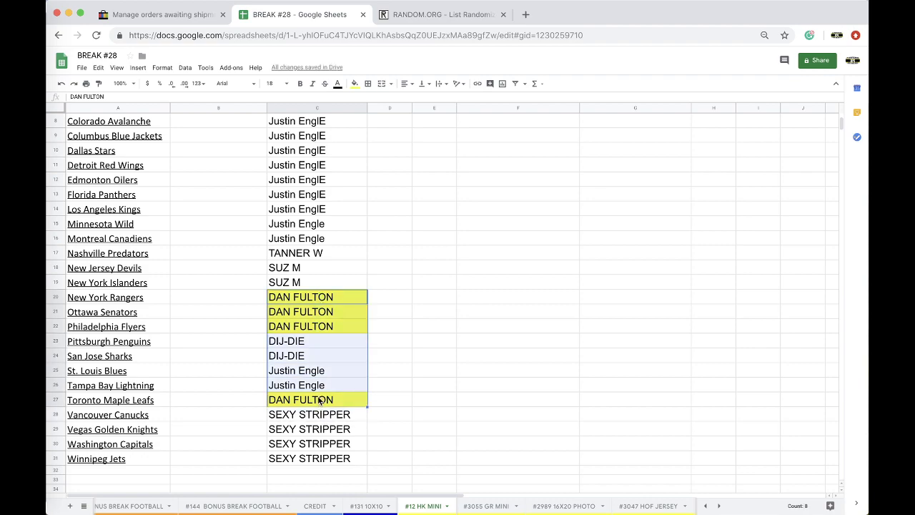
click(355, 84)
click(361, 99)
click(326, 300)
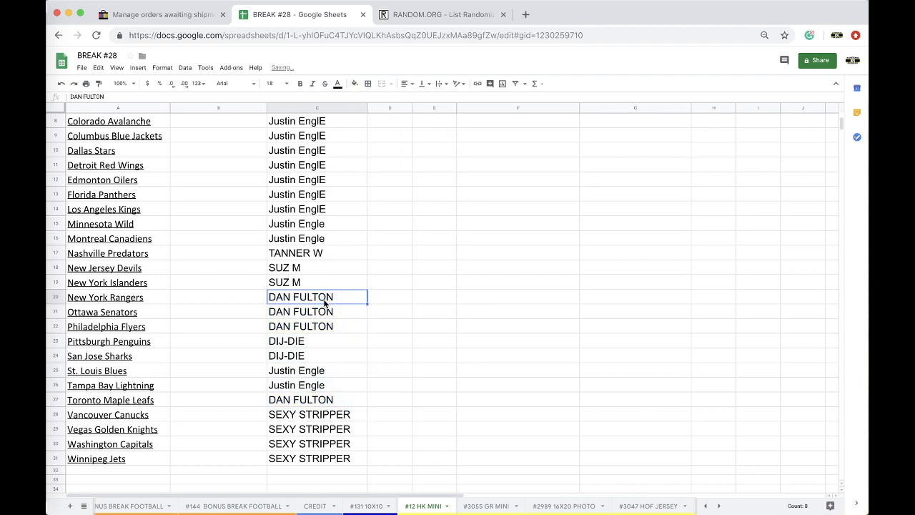
key(super+c)
Step: On the CREDIT sheet, paste the buyer into E16 with yellow fill and enter $11 in E17
click(321, 506)
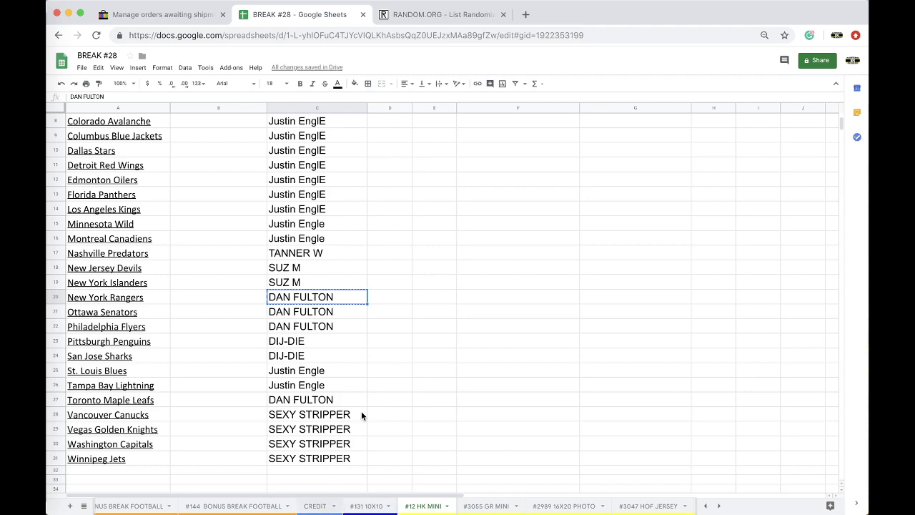
click(488, 301)
key(super+v)
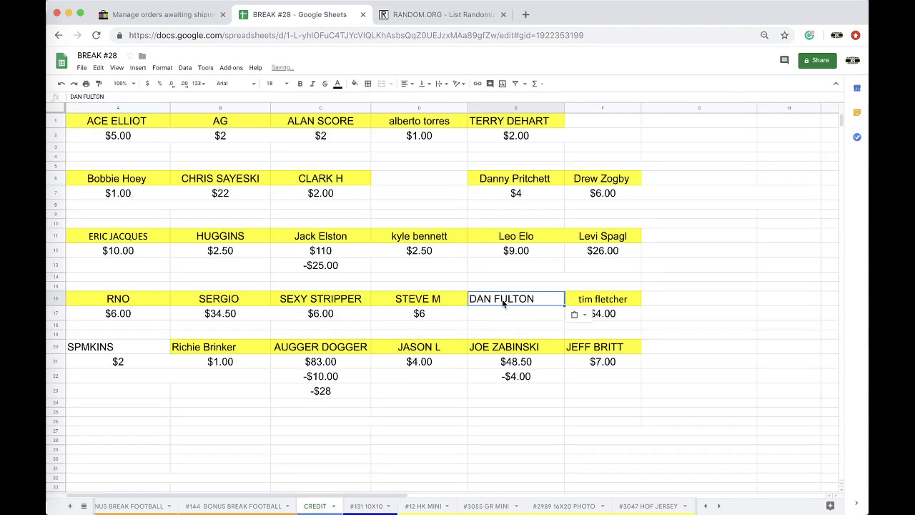
click(521, 316)
text($11)
key(Up)
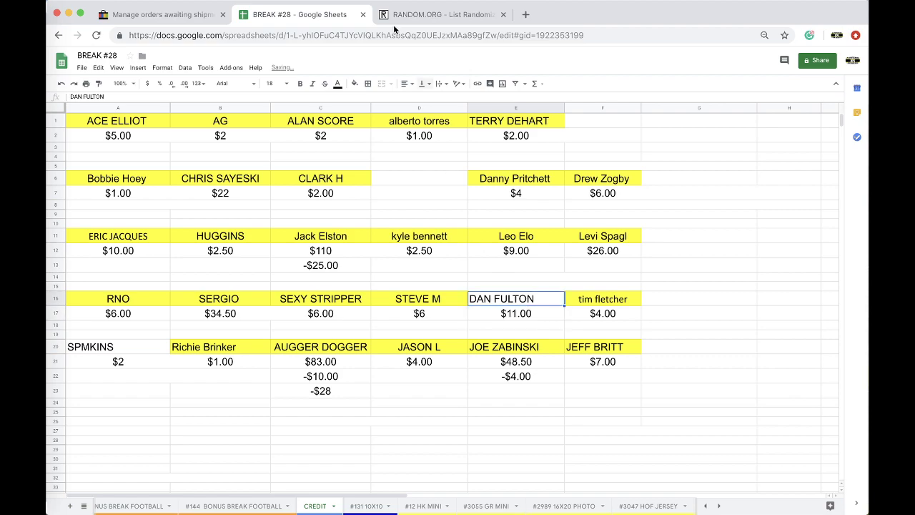
click(355, 84)
click(386, 127)
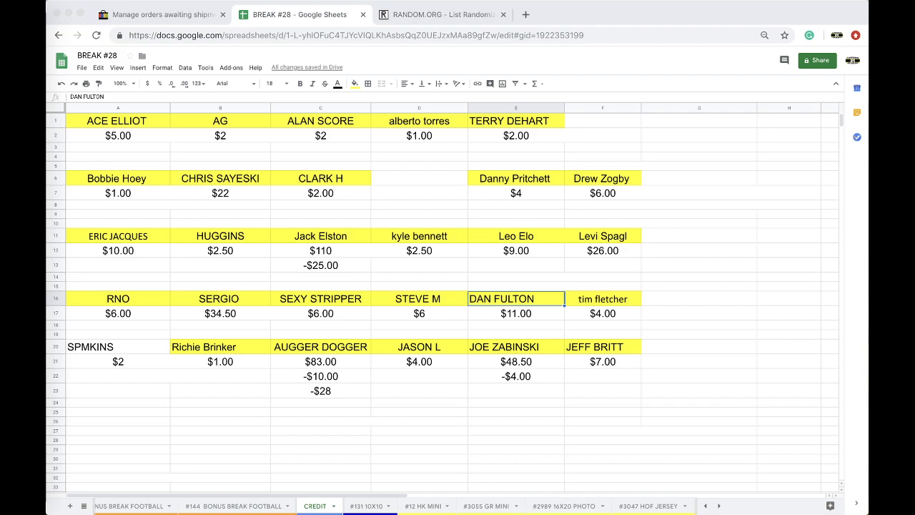
Step: Total the three credits in C21:C23, then replace them with a single $45 in C21
click(323, 405)
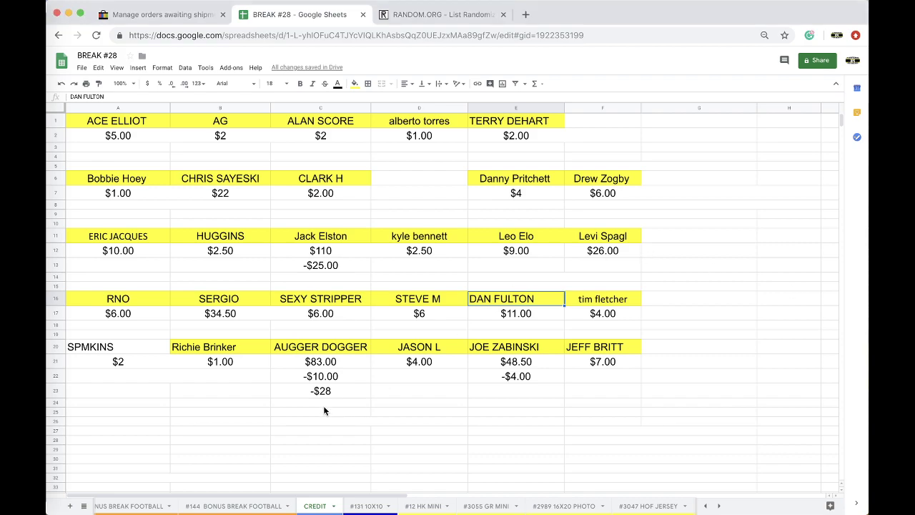
text(=SUM()
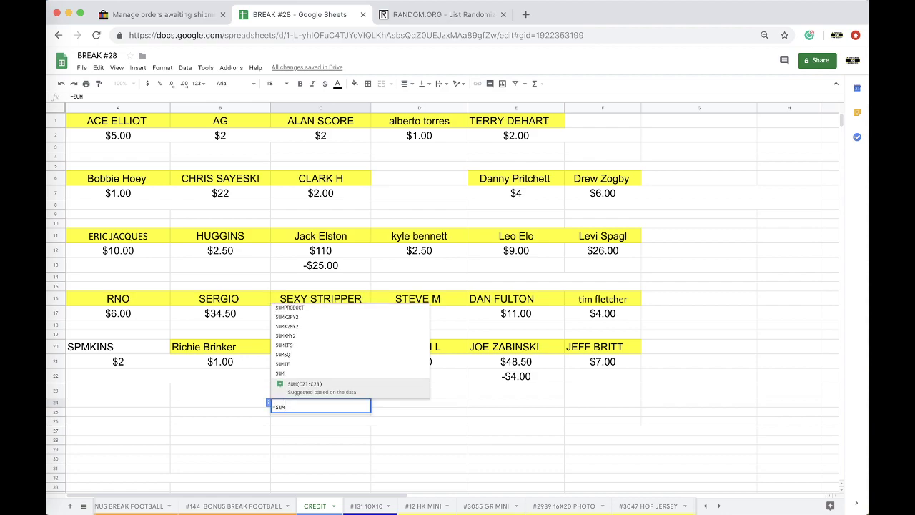
click(299, 379)
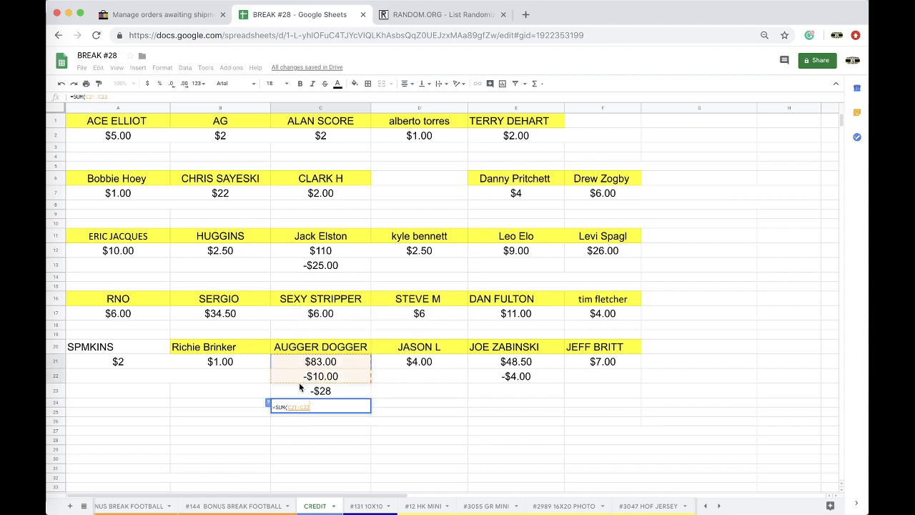
drag(303, 362, 303, 385)
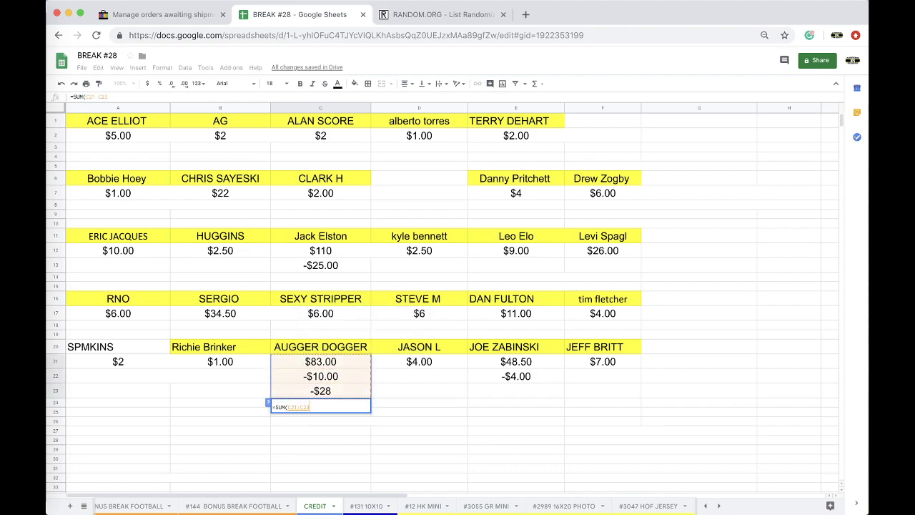
key(Return)
click(318, 405)
key(BackSpace)
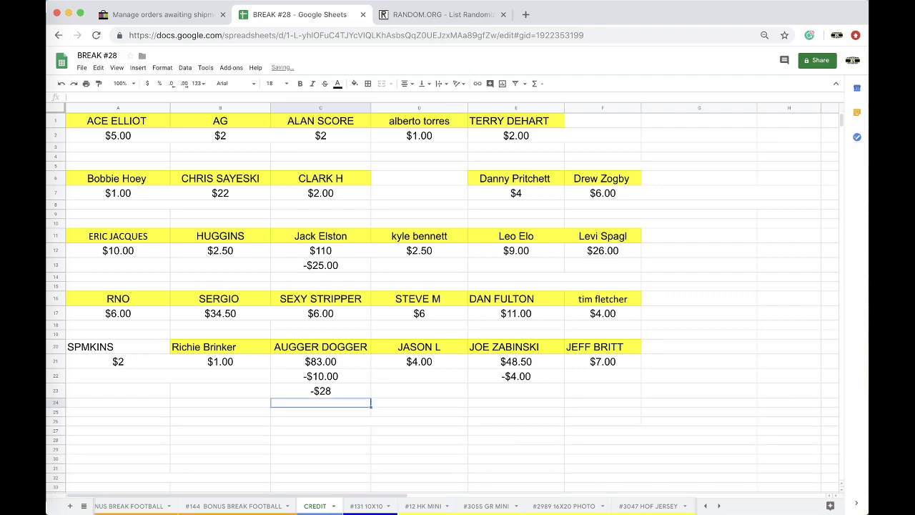
key(Up)
key(BackSpace)
key(Up)
key(BackSpace)
key(Up)
key(BackSpace)
text($)
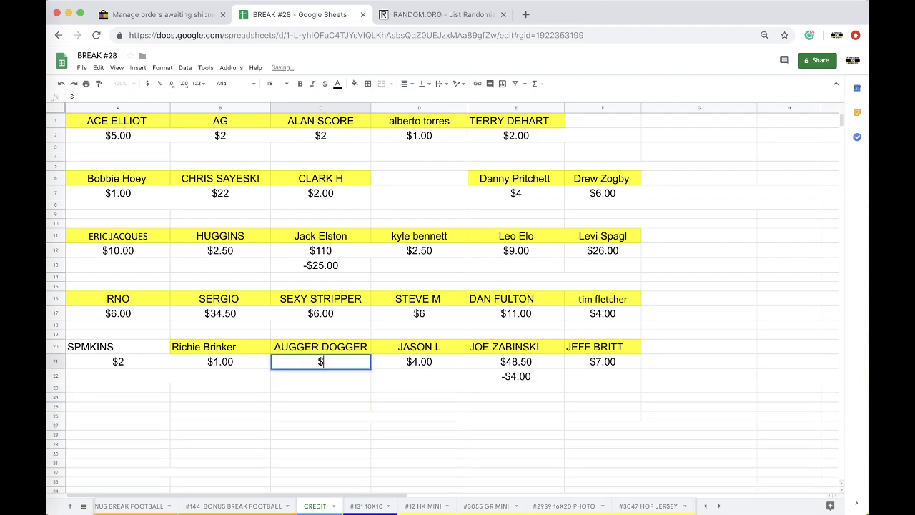
text(45)
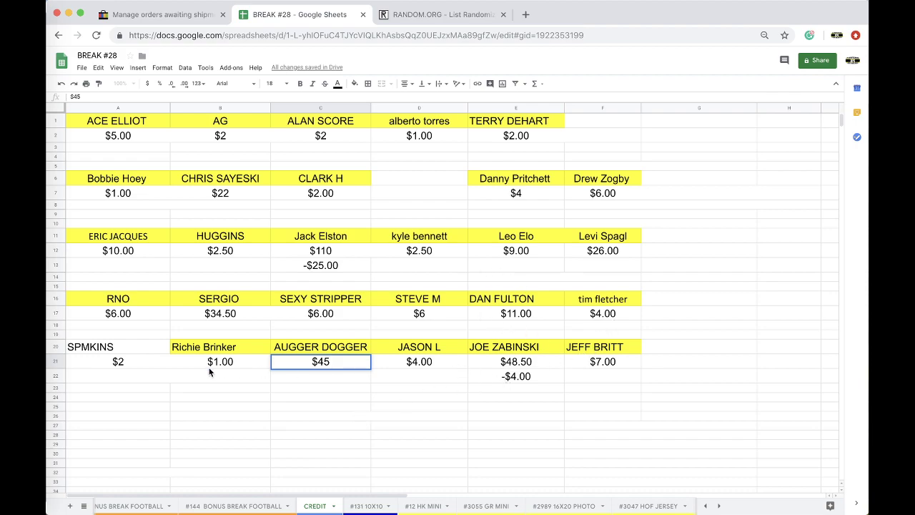
Step: Change the E17 credit to $25 and go back to the #12 HK MINI sheet
click(499, 316)
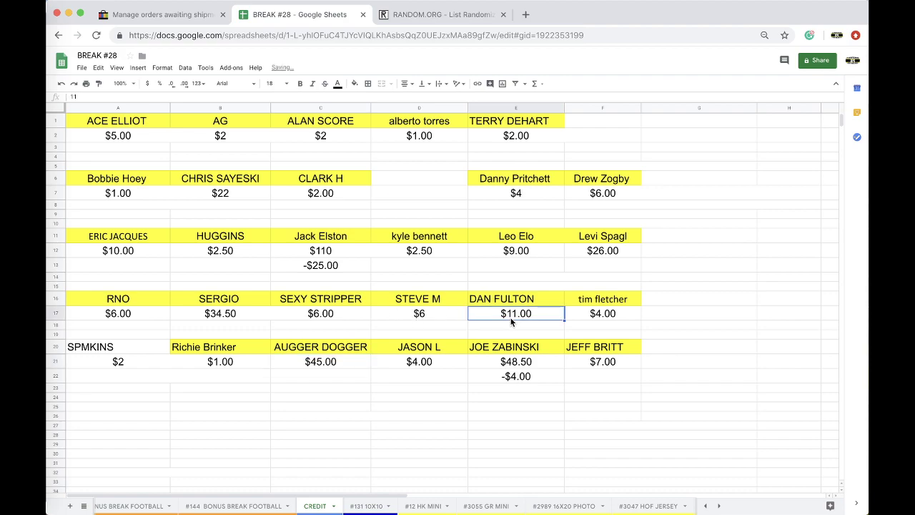
text($25)
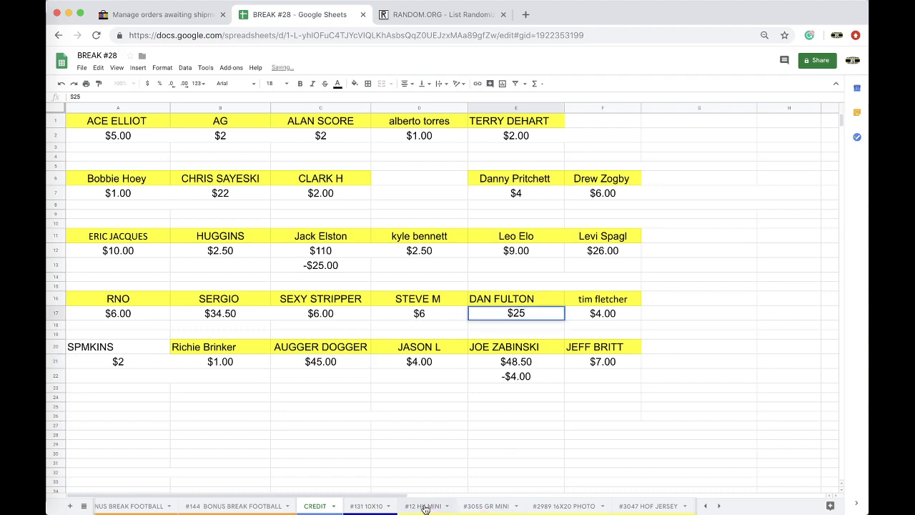
click(423, 506)
Step: Colour the #12 HK MINI sheet tab light green
right_click(424, 506)
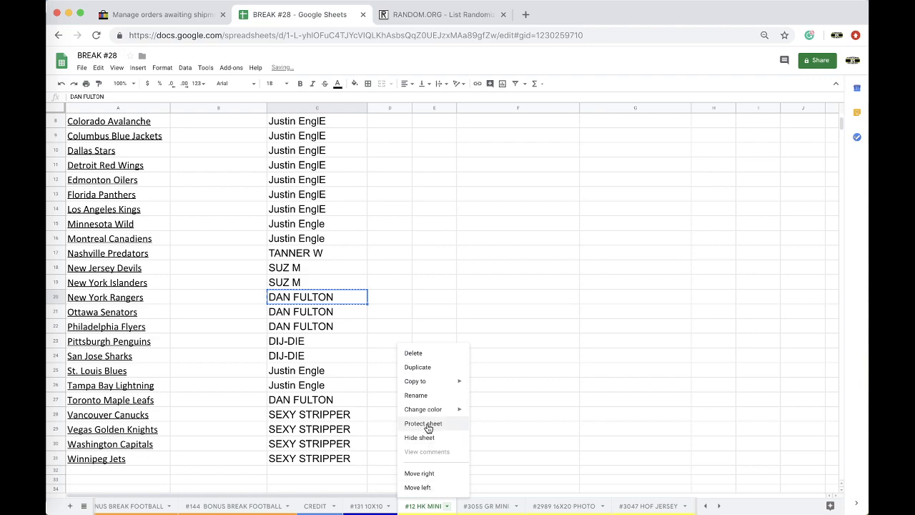
mouse_move(428, 409)
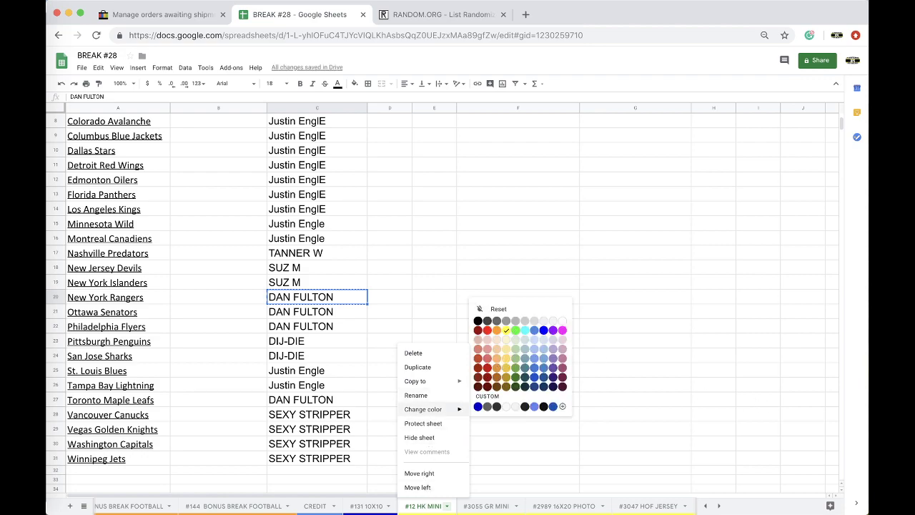
click(515, 330)
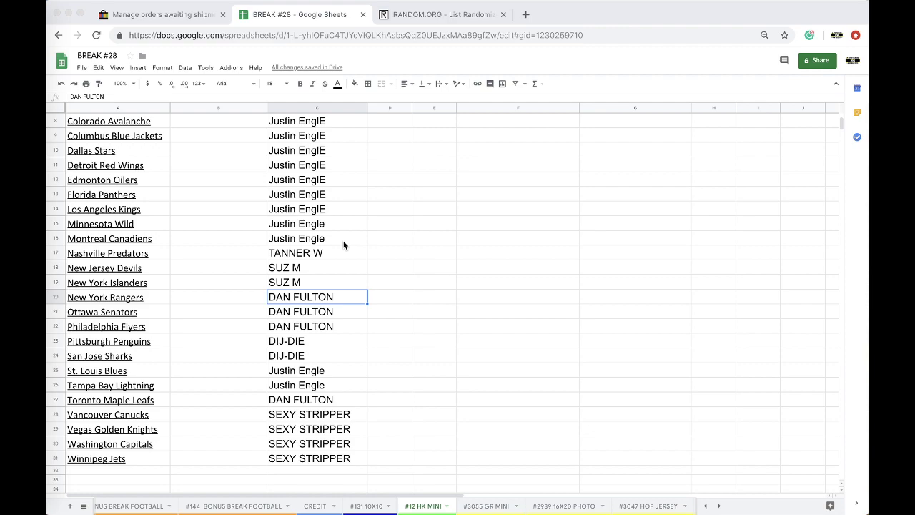
Step: Check the buyer cells in column C, including C20:C22, then select the whole column C buyer list
scroll(343, 245, up, 4)
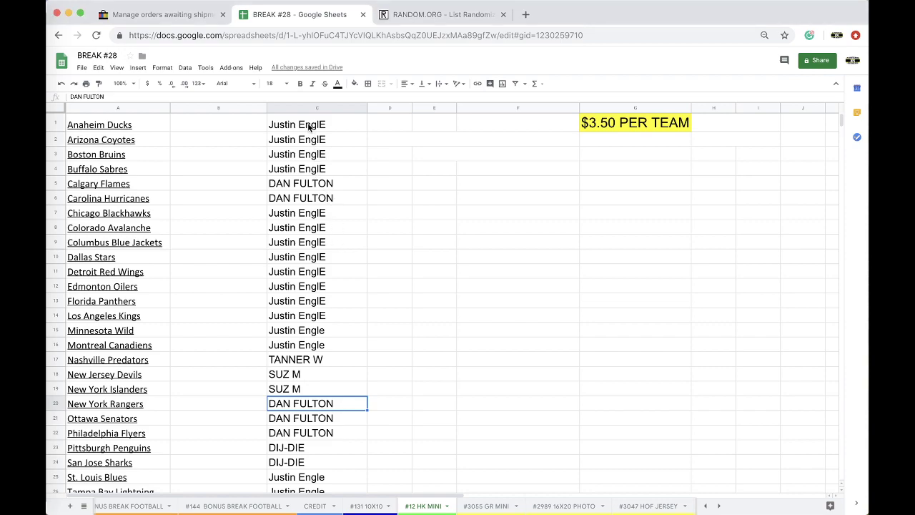
drag(310, 127, 278, 344)
click(299, 214)
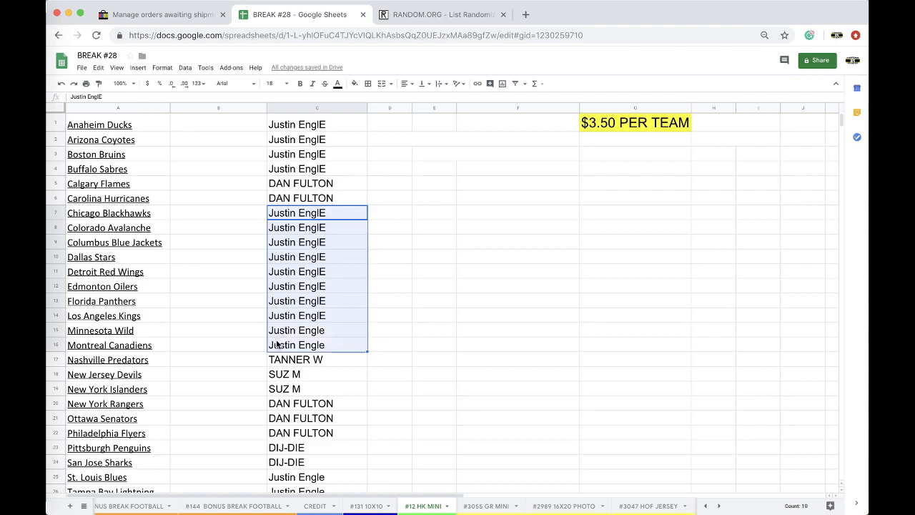
scroll(296, 268, down, 3)
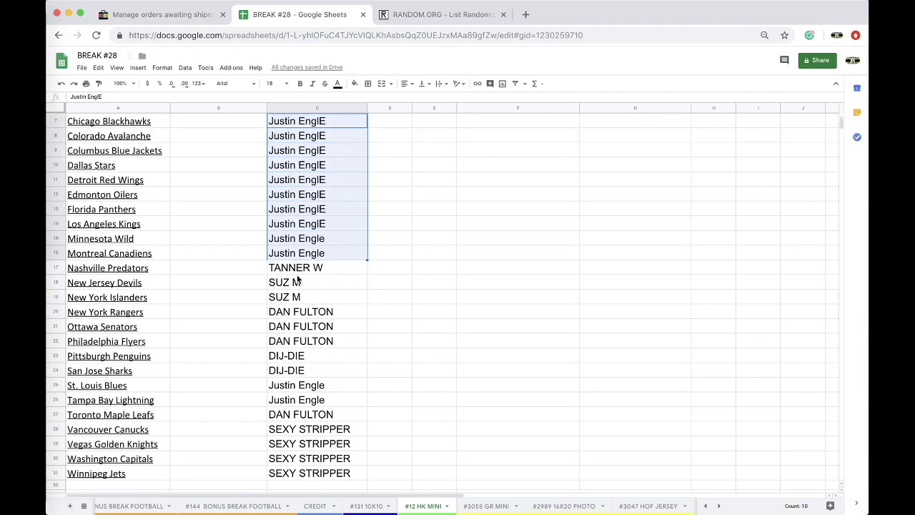
click(298, 312)
drag(299, 325, 296, 342)
scroll(296, 353, down, 1)
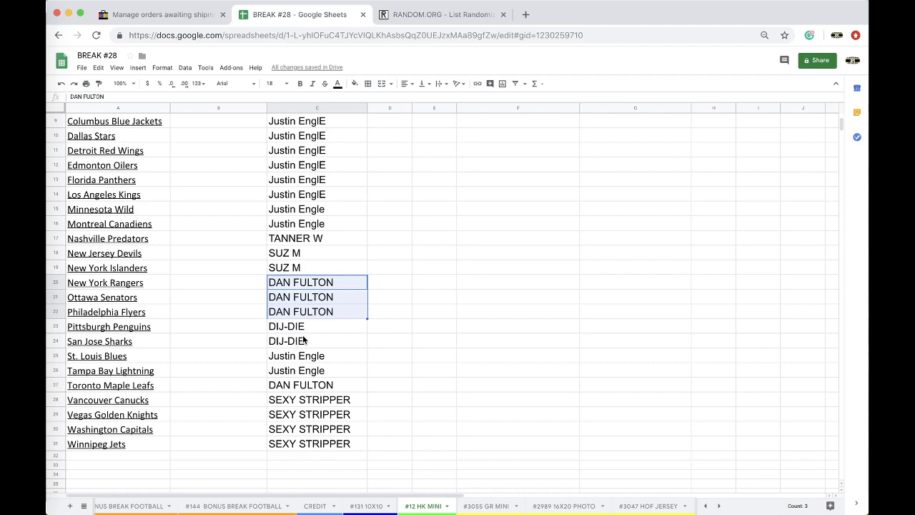
scroll(305, 358, down, 1)
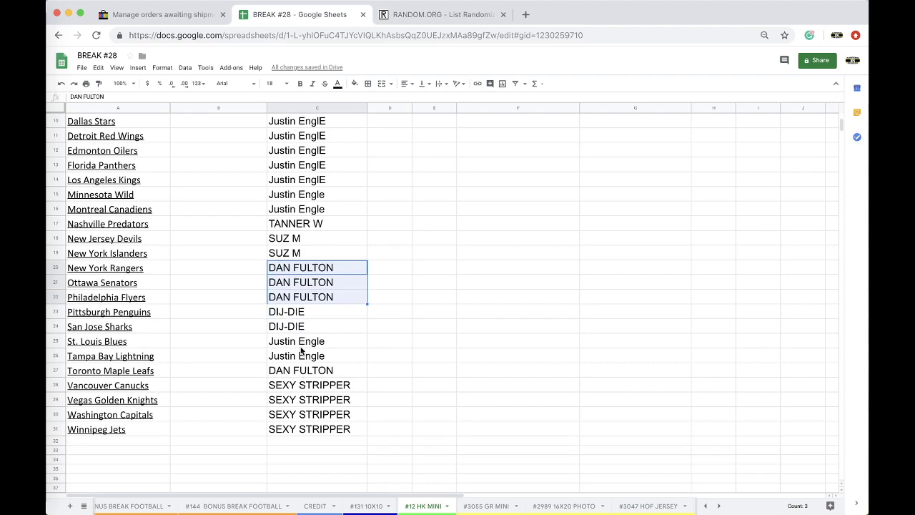
click(282, 106)
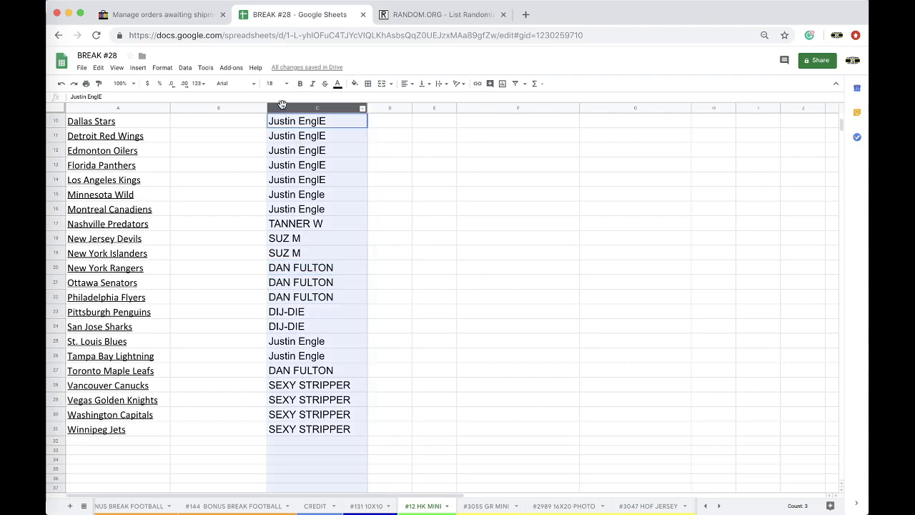
click(436, 14)
Step: Reload the RANDOM.ORG List Randomizer, paste the 31 buyer names and shuffle them five times
click(424, 35)
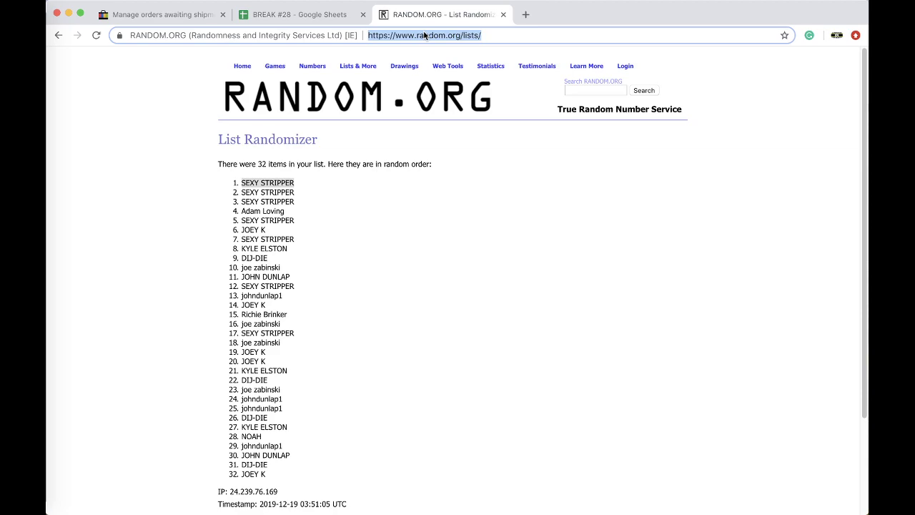
key(Return)
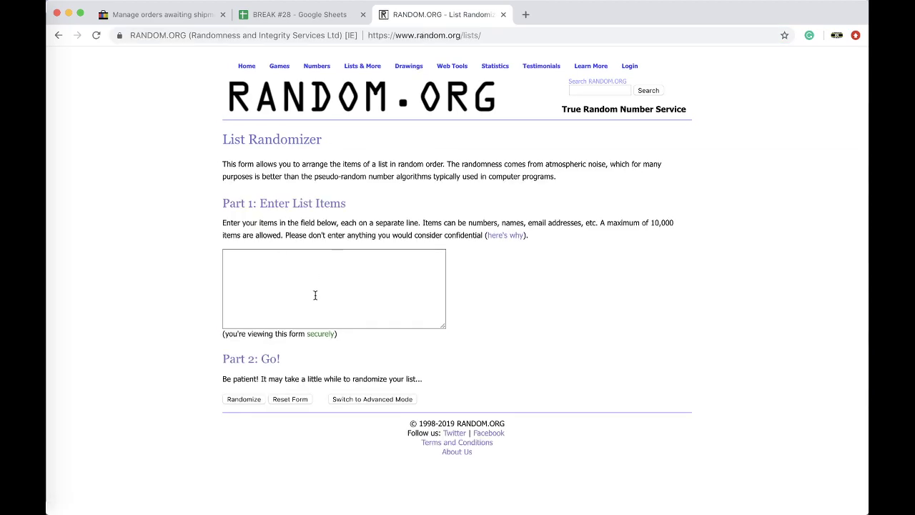
click(314, 295)
key(ctrl+v)
click(242, 399)
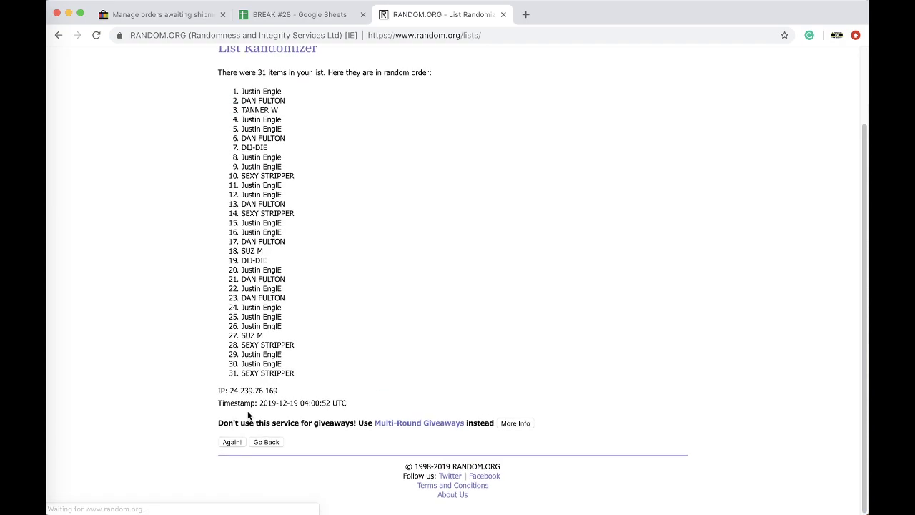
click(231, 443)
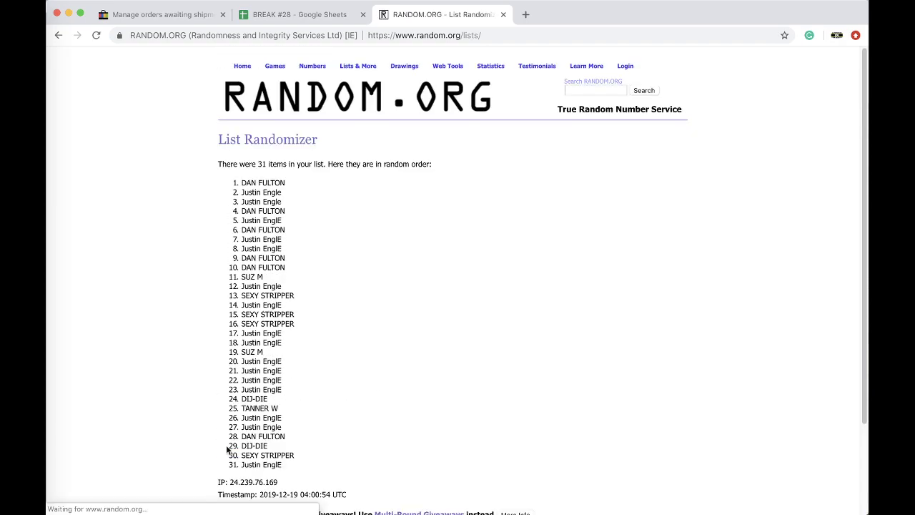
scroll(229, 451, down, 3)
click(228, 441)
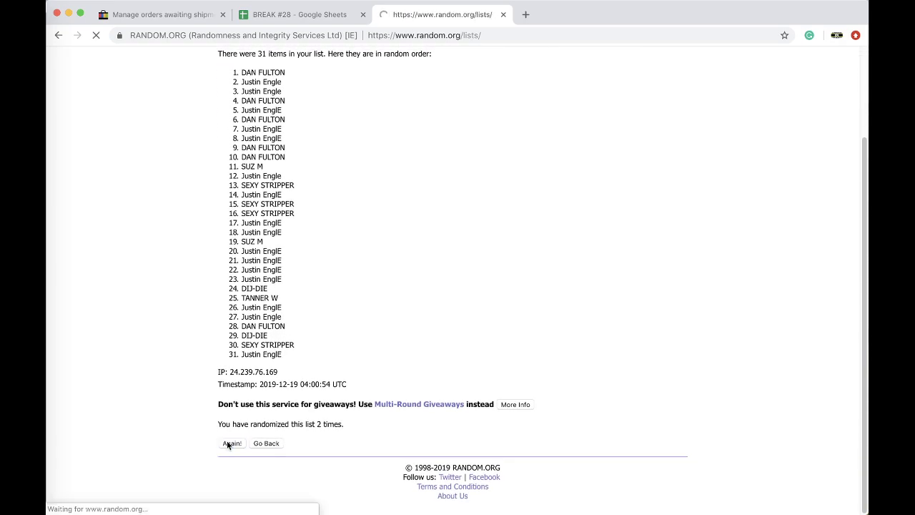
scroll(232, 443, down, 3)
click(233, 442)
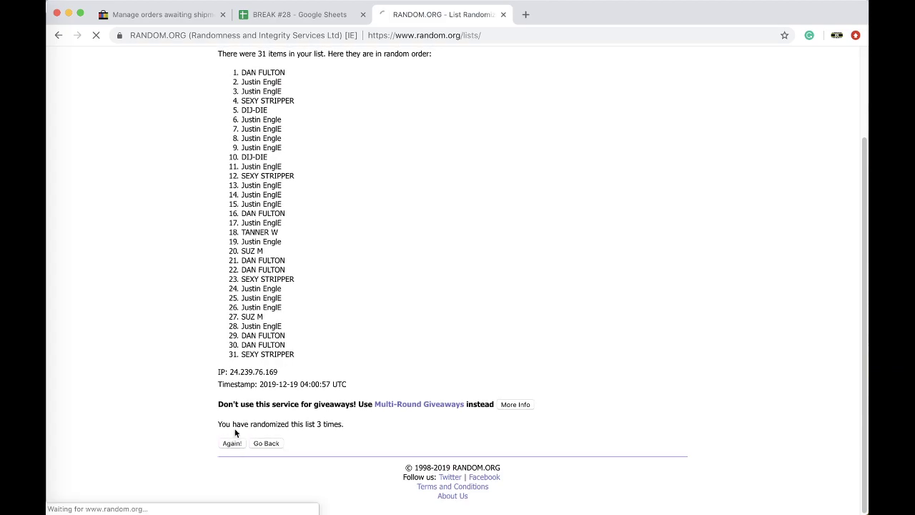
scroll(242, 403, down, 3)
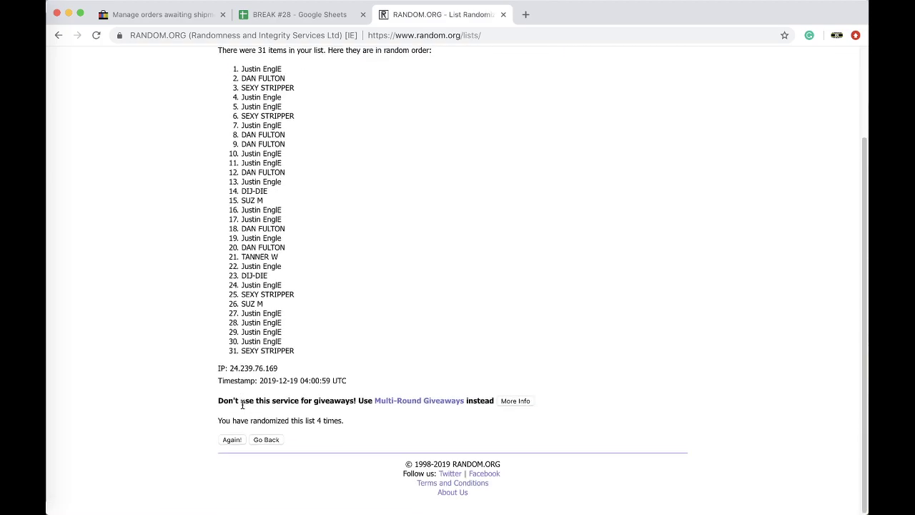
click(232, 442)
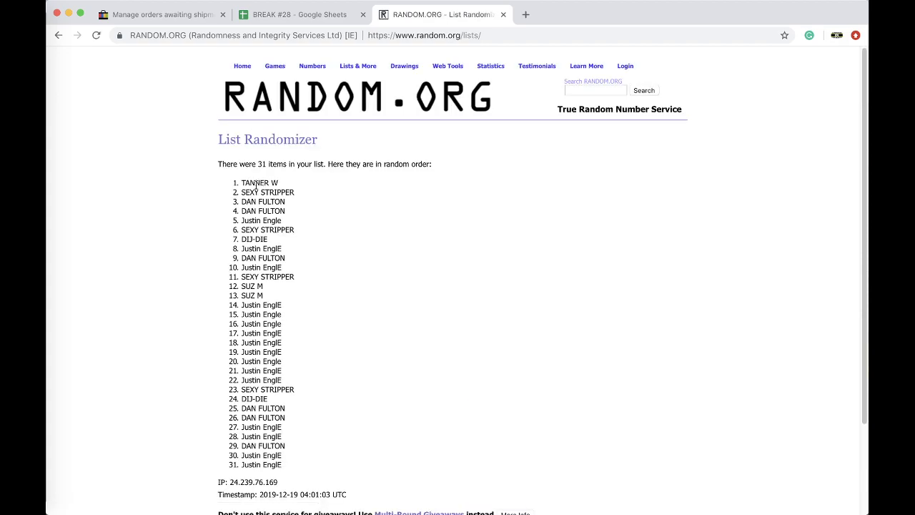
Step: Paste the randomized names into column B from B1 at font size 18, then sort the sheet by column B, A→Z
drag(240, 182, 343, 366)
scroll(327, 282, down, 3)
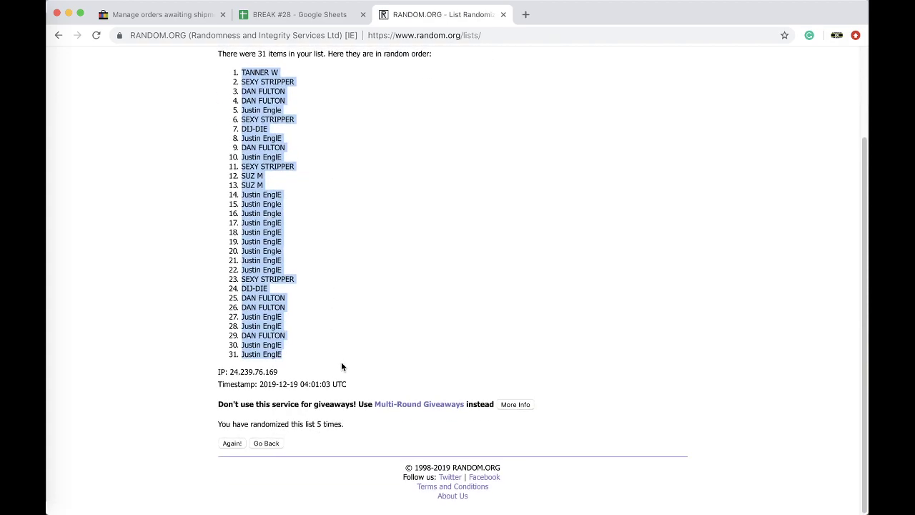
scroll(316, 307, up, 3)
click(325, 17)
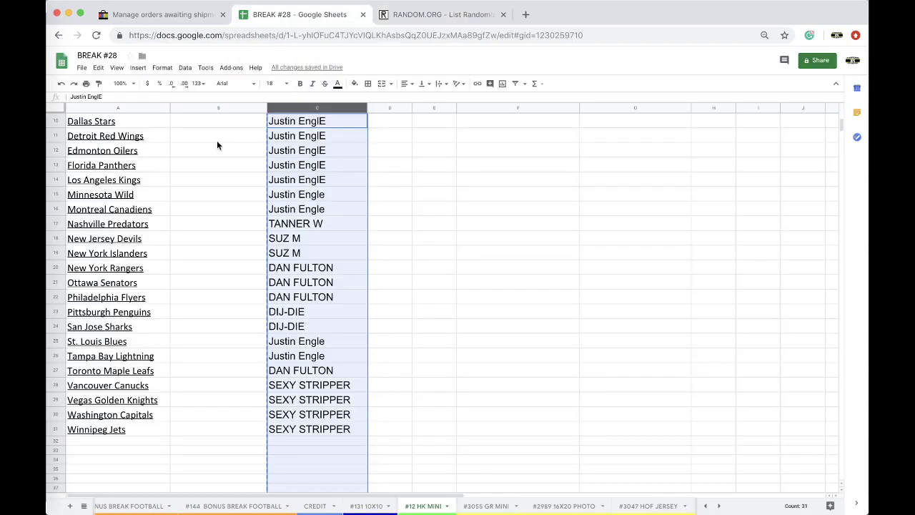
scroll(216, 140, up, 3)
click(206, 126)
key(super+v)
click(278, 83)
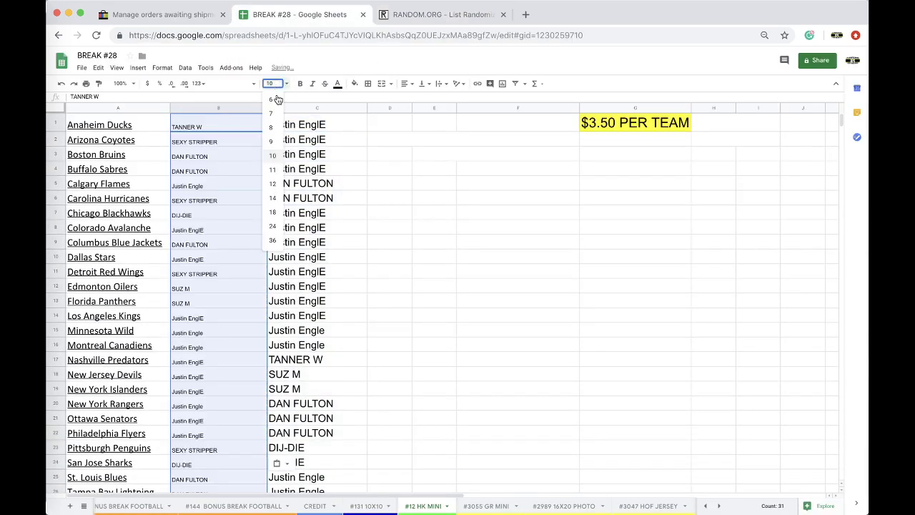
click(275, 215)
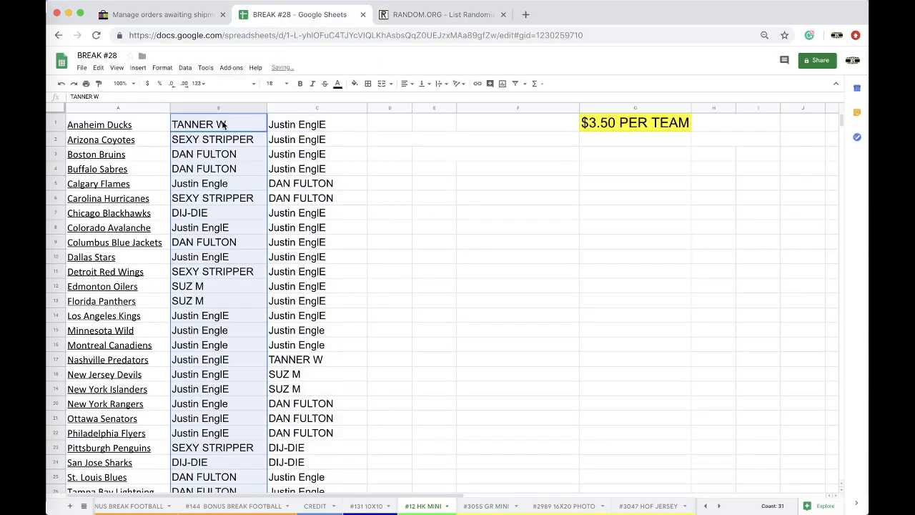
click(185, 68)
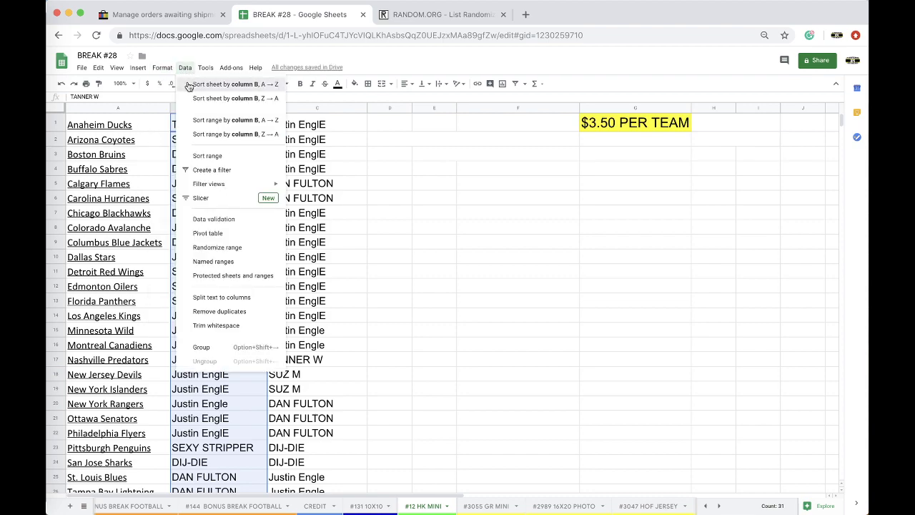
click(214, 84)
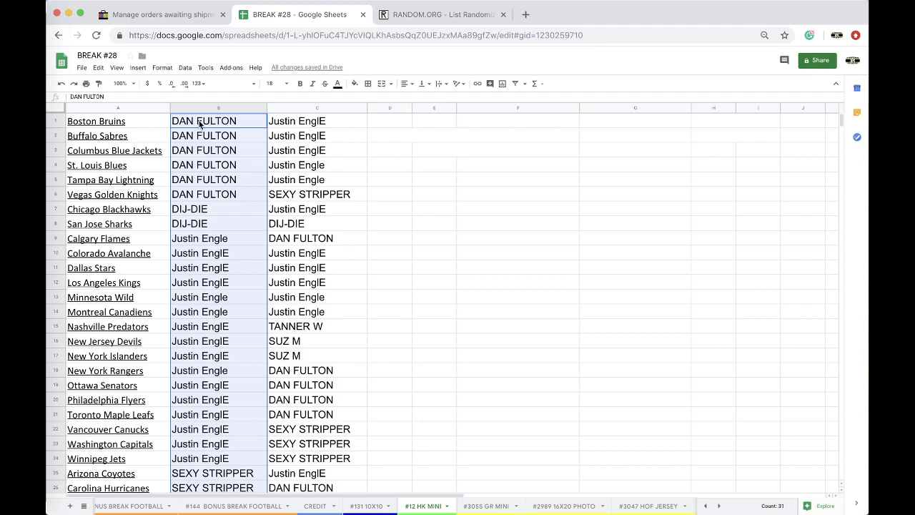
Step: Select only B1 and scroll through the rows to confirm teams are grouped alphabetically by buyer
click(201, 123)
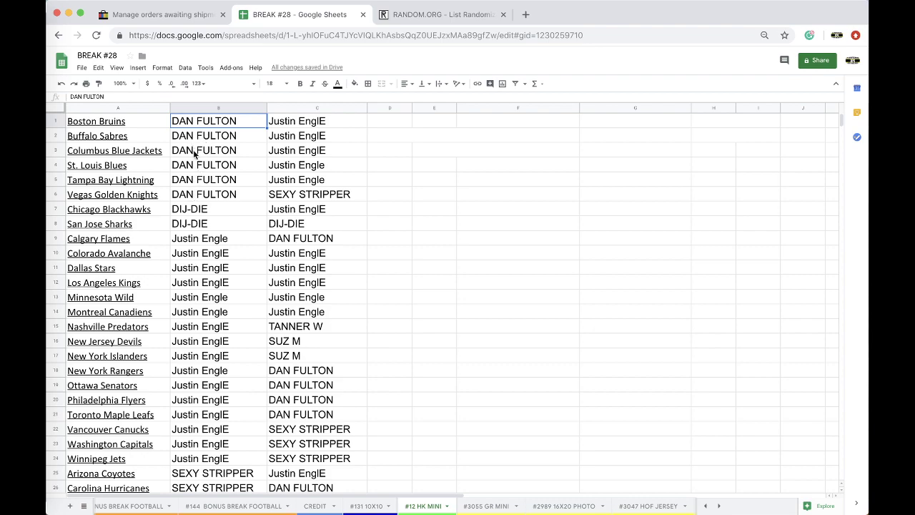
scroll(189, 204, down, 1)
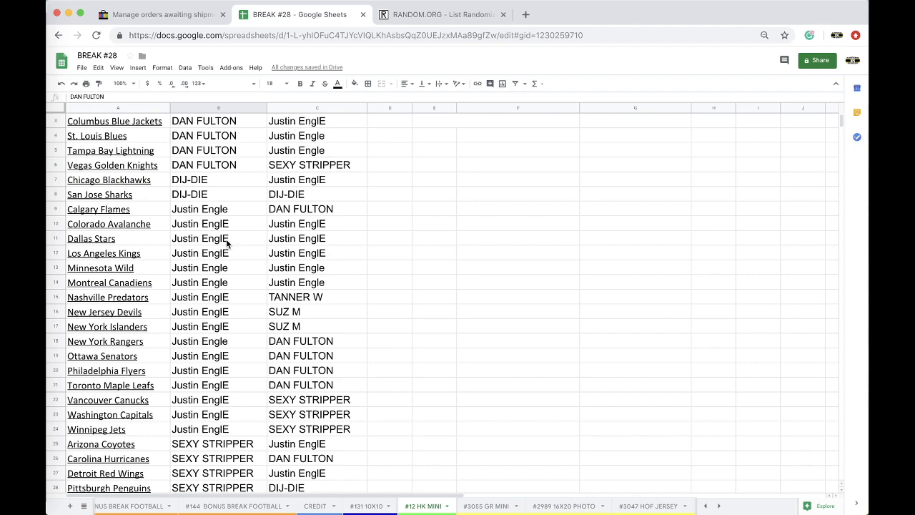
scroll(225, 229, down, 1)
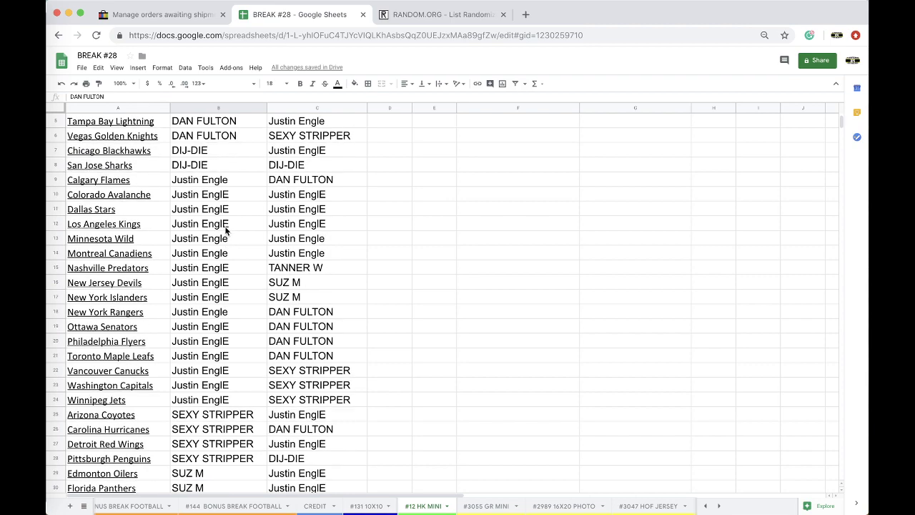
scroll(225, 228, down, 1)
scroll(225, 228, down, 1)
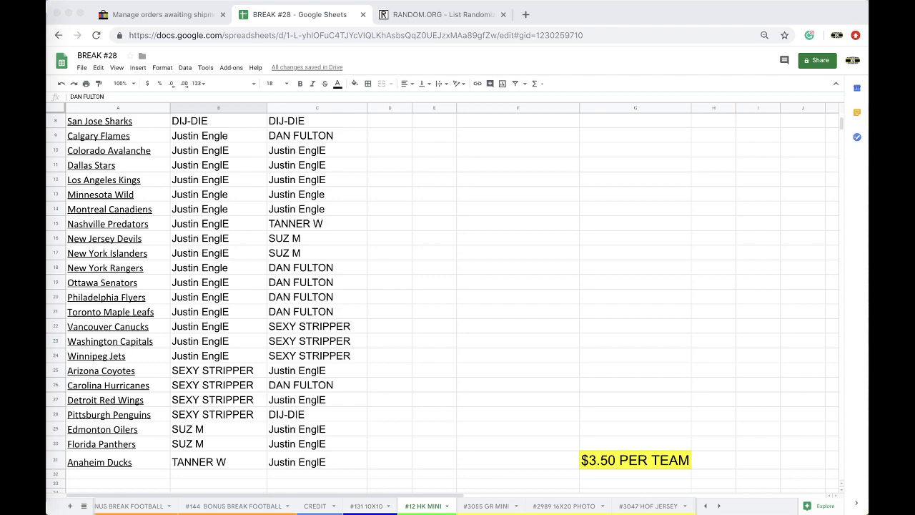
scroll(431, 437, up, 3)
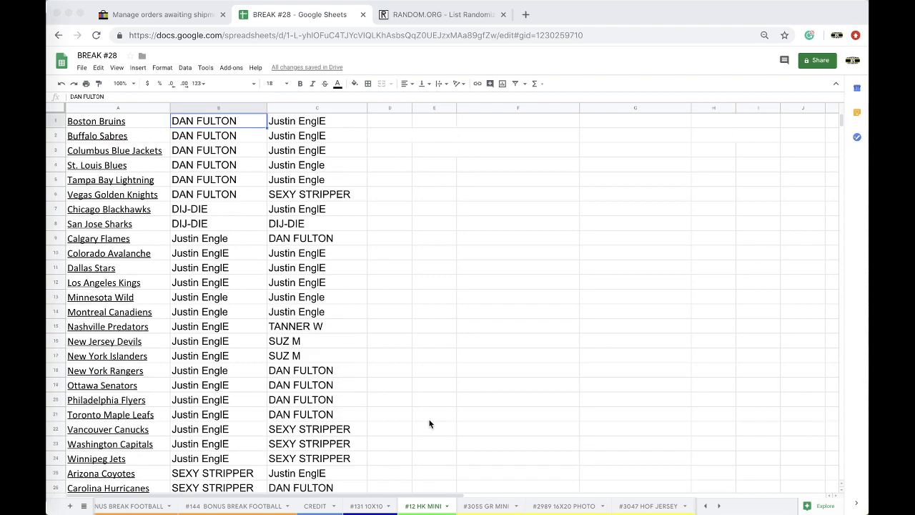